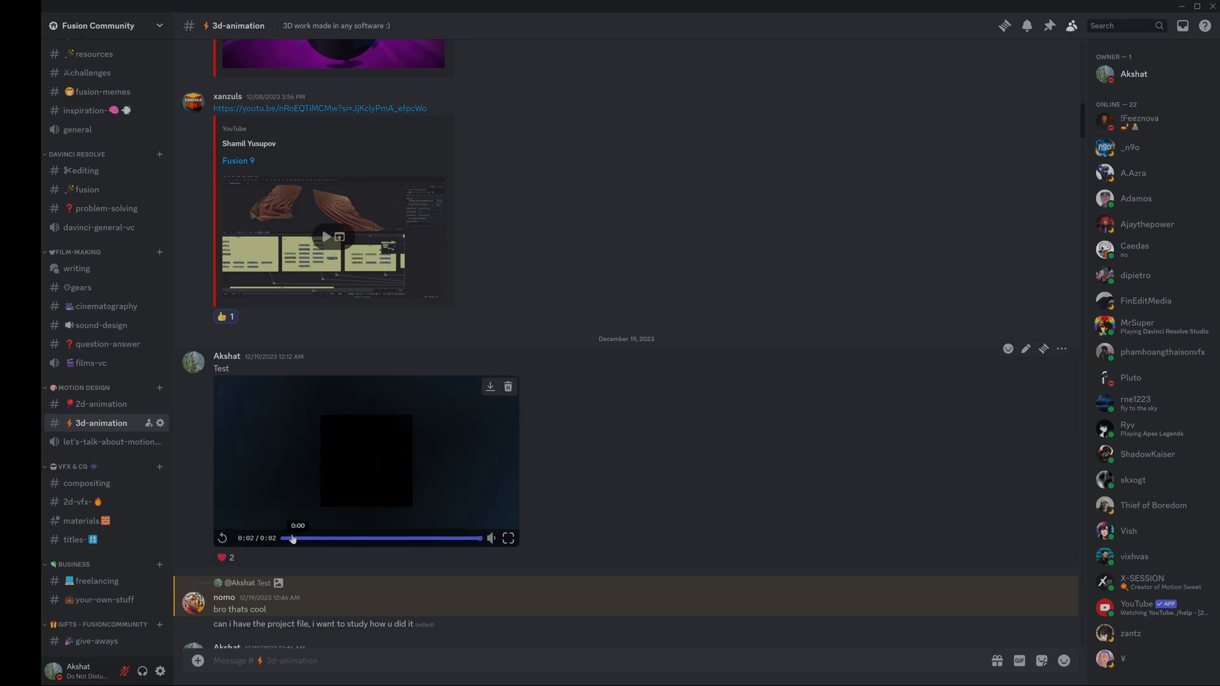
Step: Replay the test video of the M3 chip animation posted in the 3d-animation channel
left_click(223, 540)
left_click(225, 542)
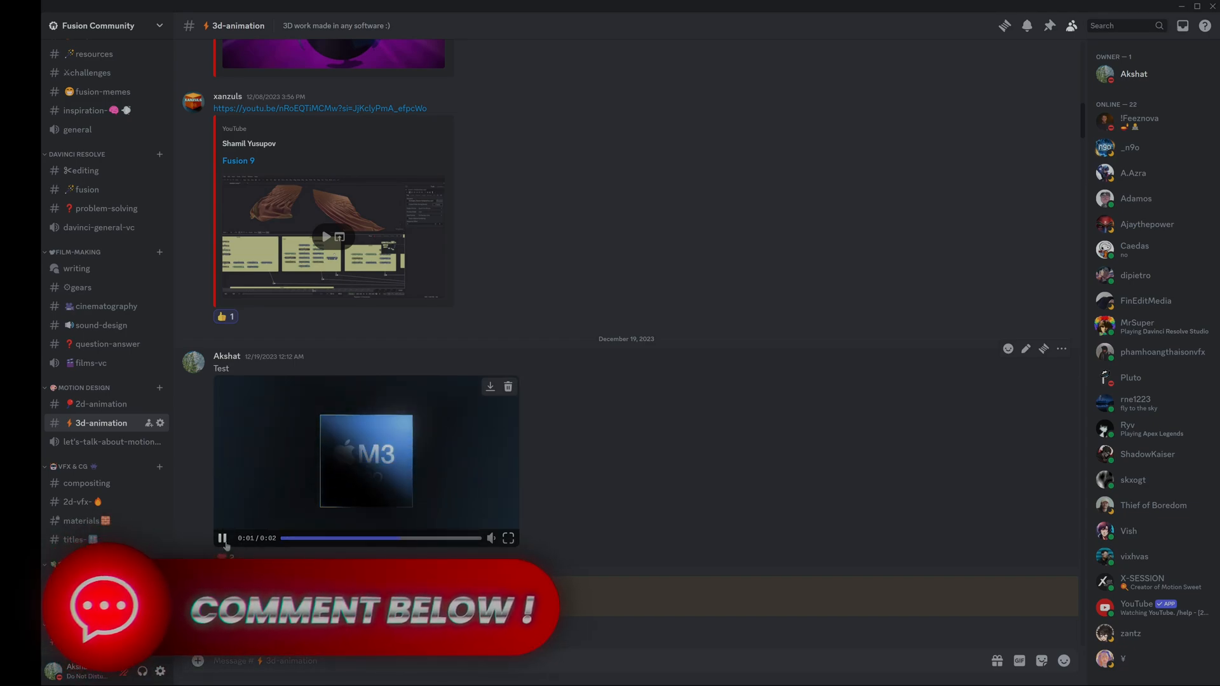
left_click(225, 544)
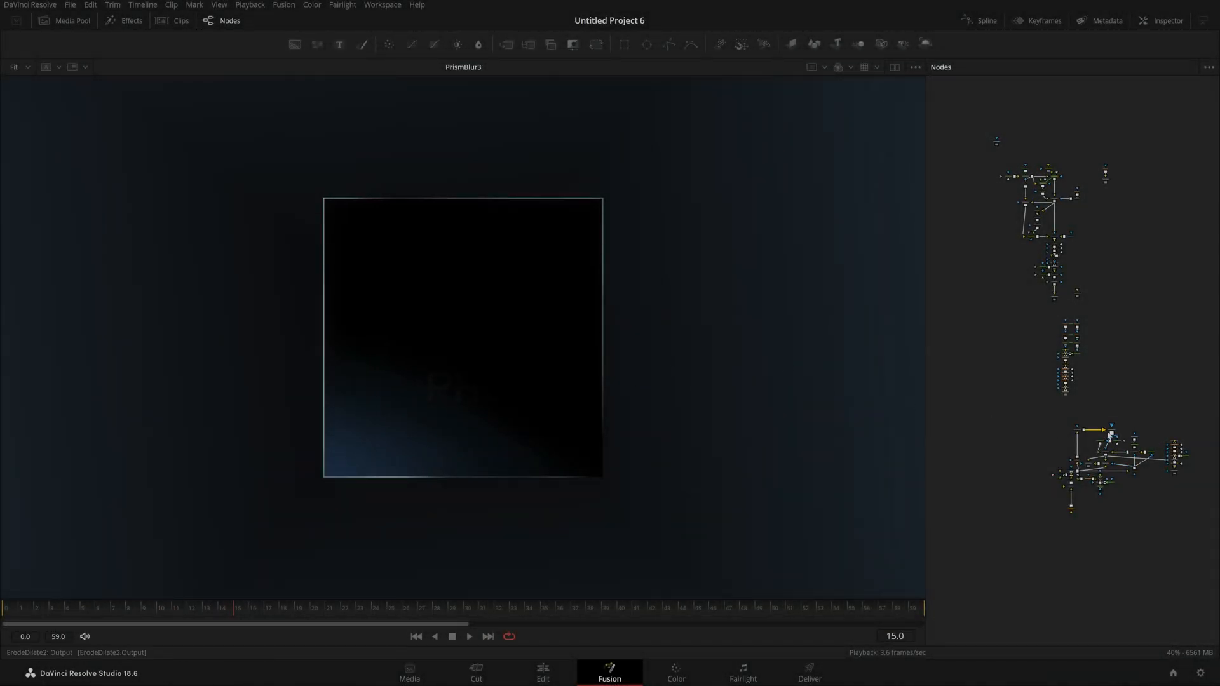
Step: Preview the PrismBlur2 light streak and the MediaOut1 leaves text animation across their frames
scroll(1111, 435, "up", 6)
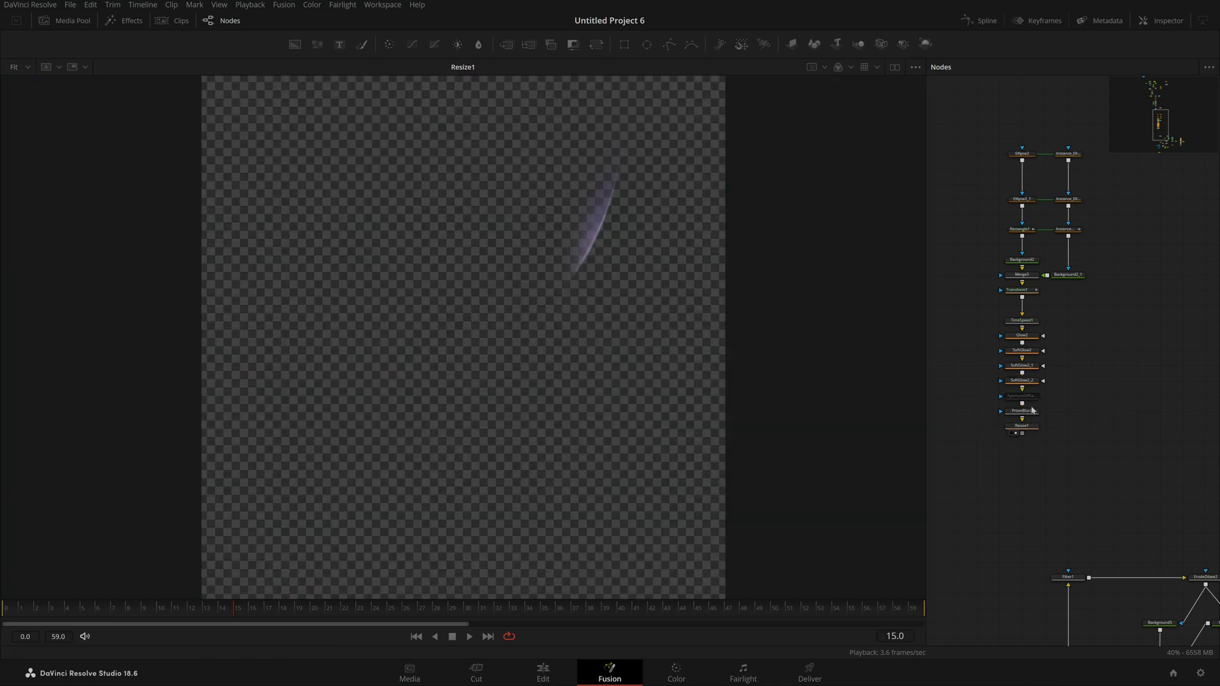
left_click_drag(1033, 411, 601, 342)
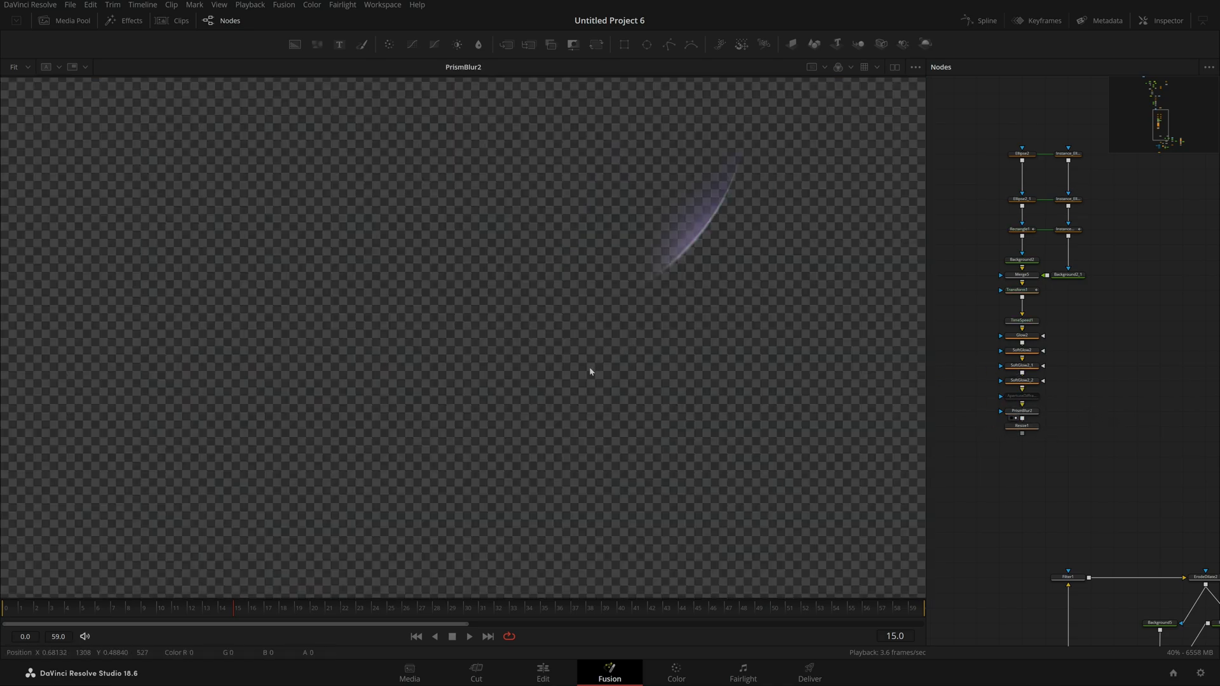
left_click_drag(430, 609, 802, 610)
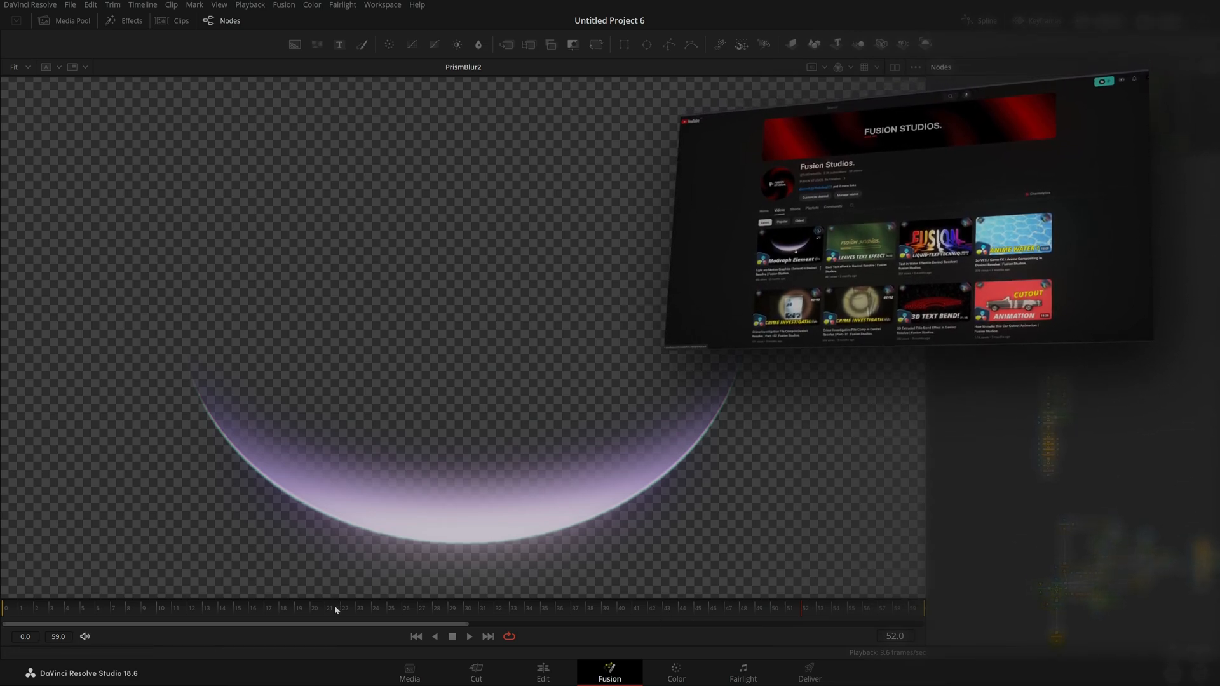
left_click_drag(334, 602, 886, 633)
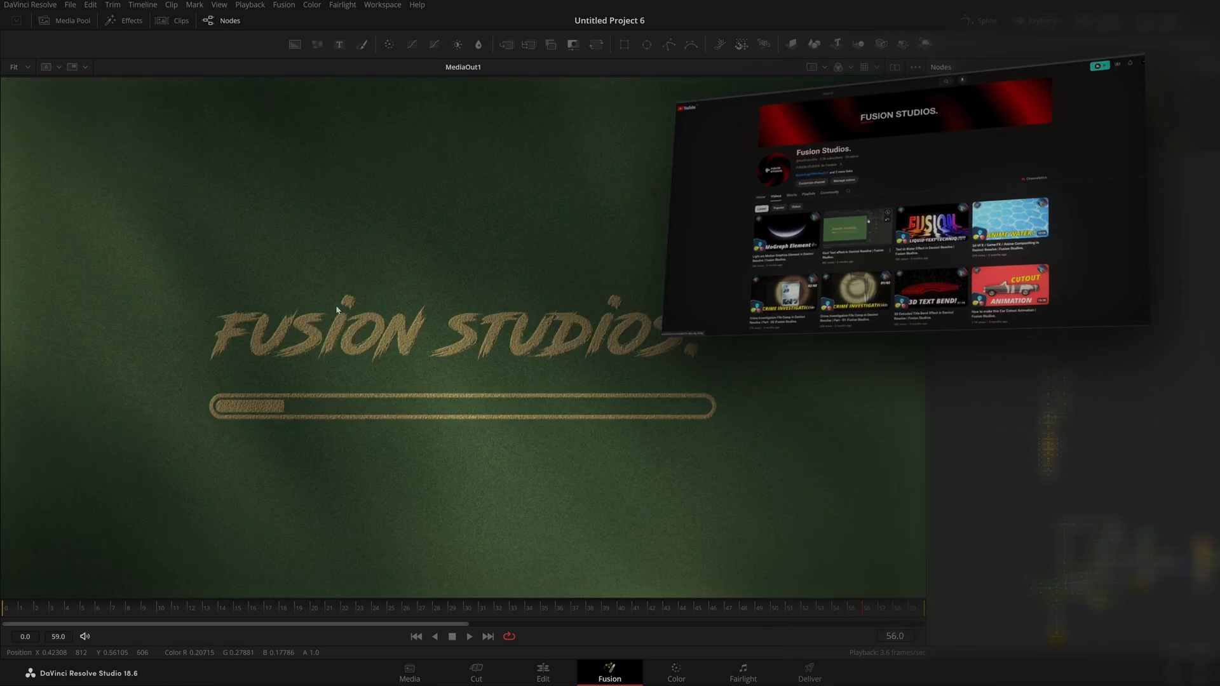
left_click_drag(39, 608, 2, 615)
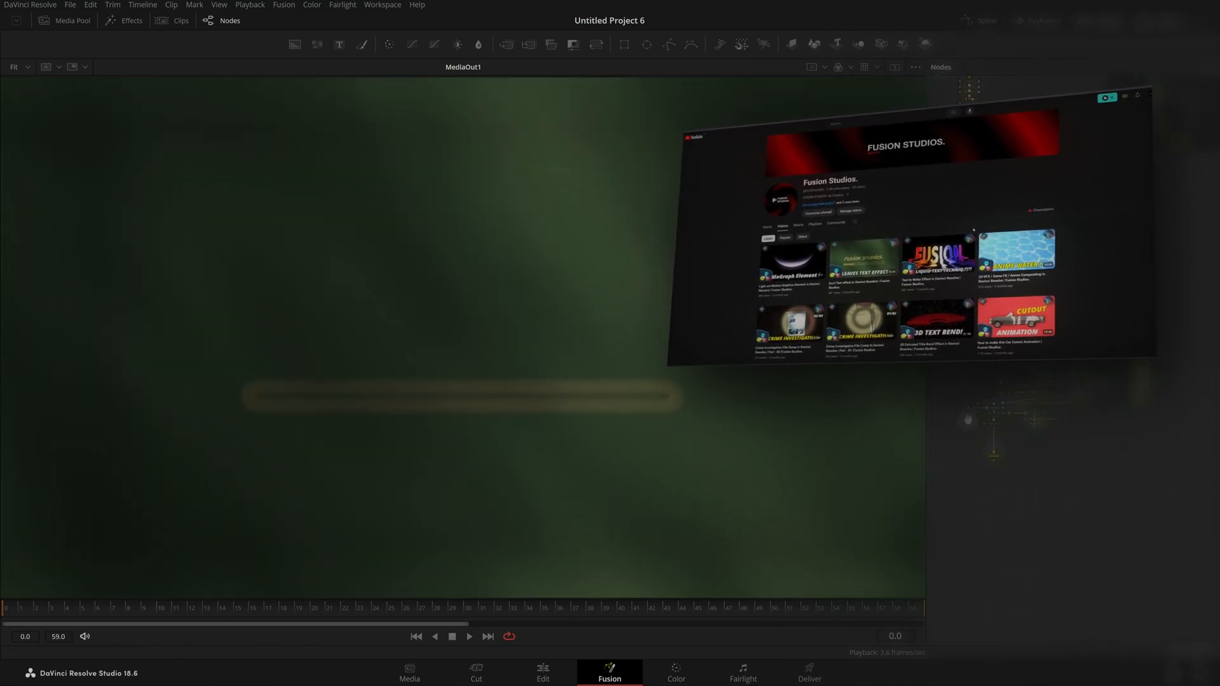
Step: Examine the chip composition's node tree from the PrismBlur3 branch across to the CHROME node
left_click_drag(995, 455, 816, 460)
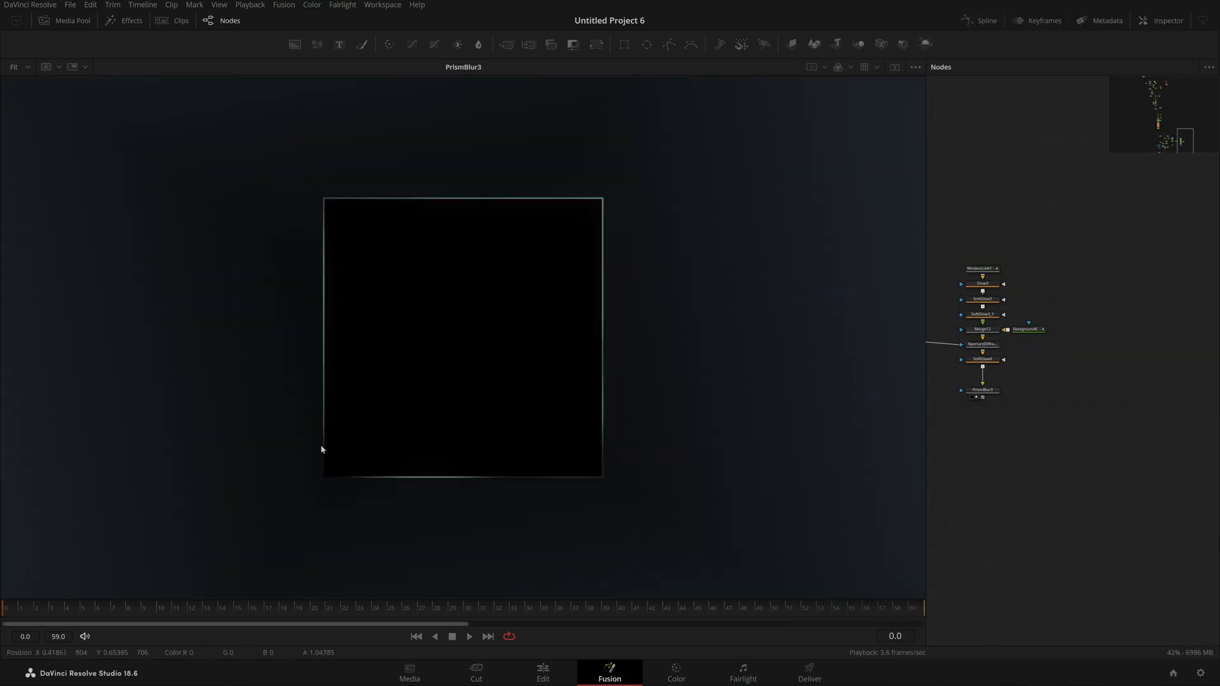
left_click_drag(1047, 473, 1151, 478)
left_click_drag(1042, 483, 1149, 488)
left_click_drag(991, 509, 1126, 507)
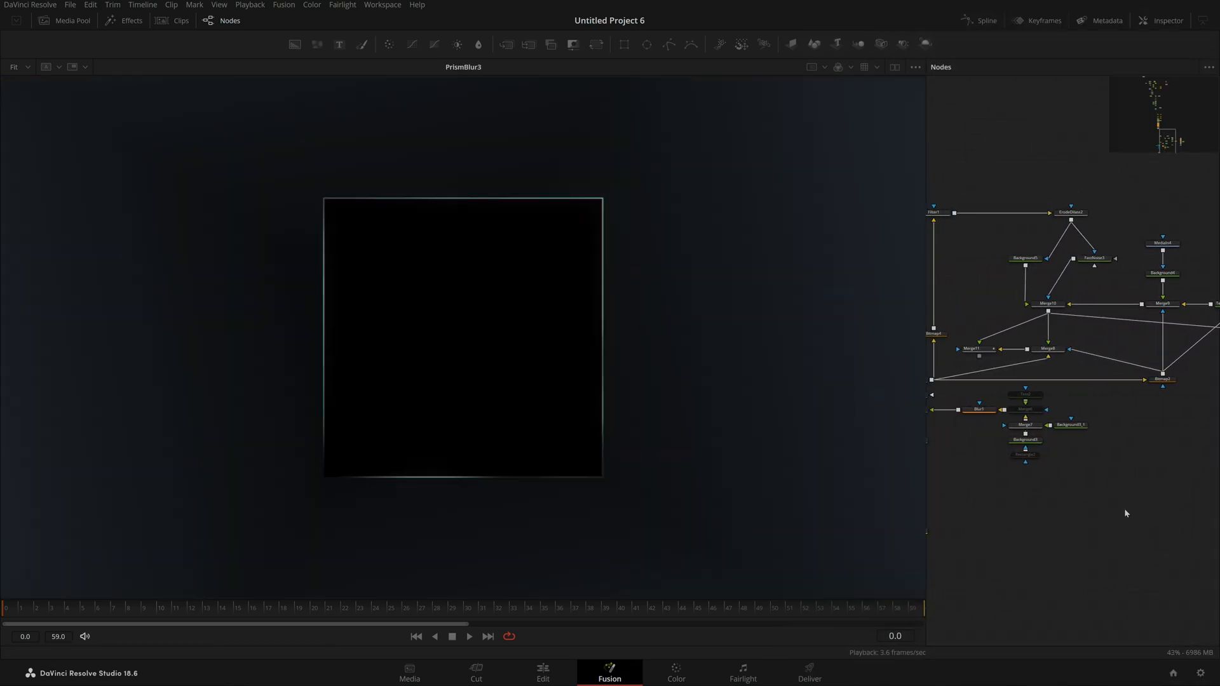
left_click_drag(1021, 523, 1106, 529)
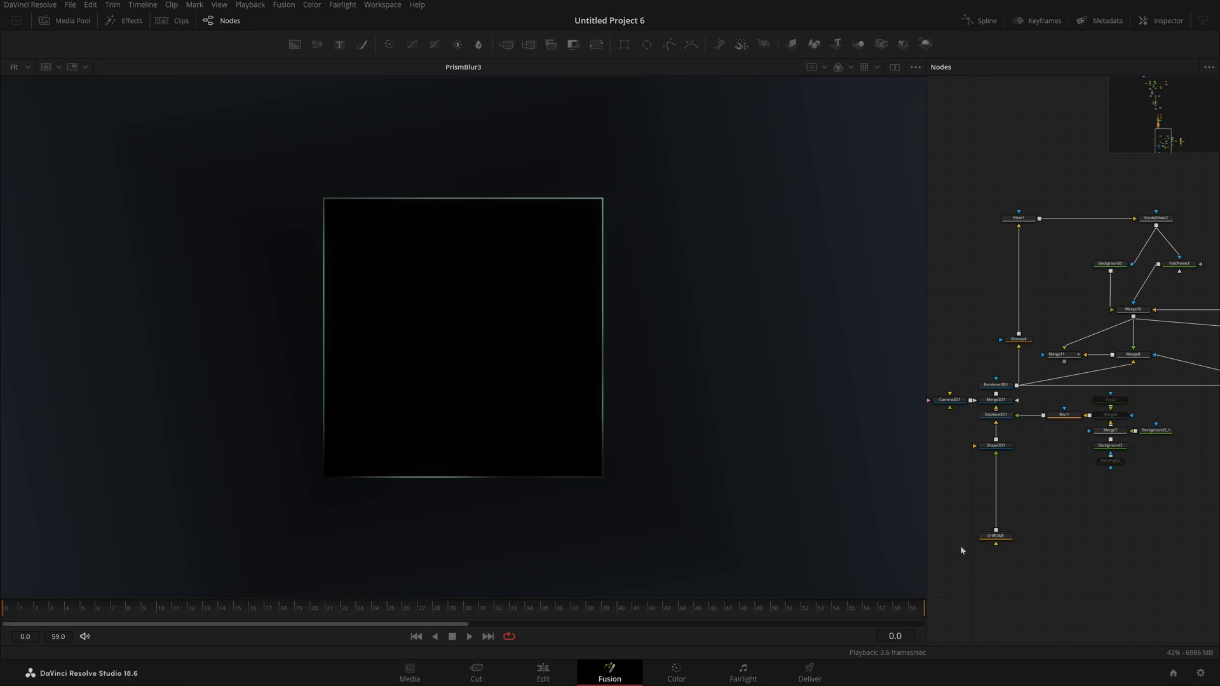
left_click_drag(950, 545, 985, 537)
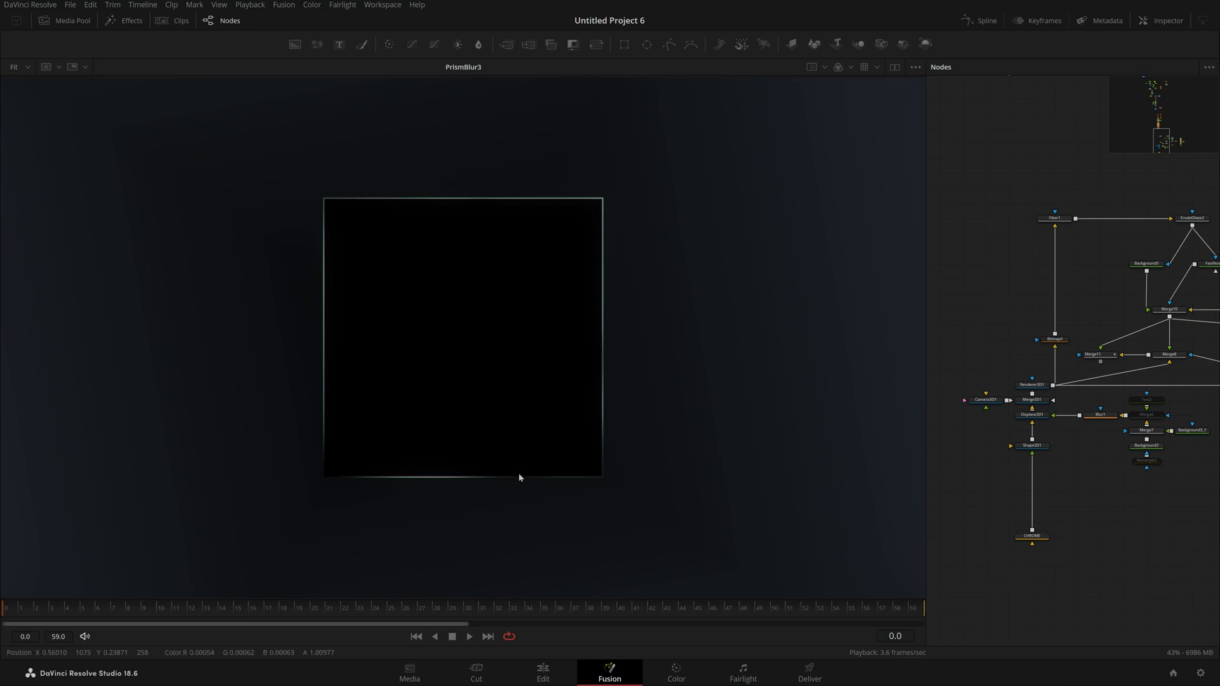
Step: Scrub through the PrismBlur3 chip animation to examine how the light sweeps over the surface, edges and M3 PRO logo
left_click_drag(81, 611, 526, 611)
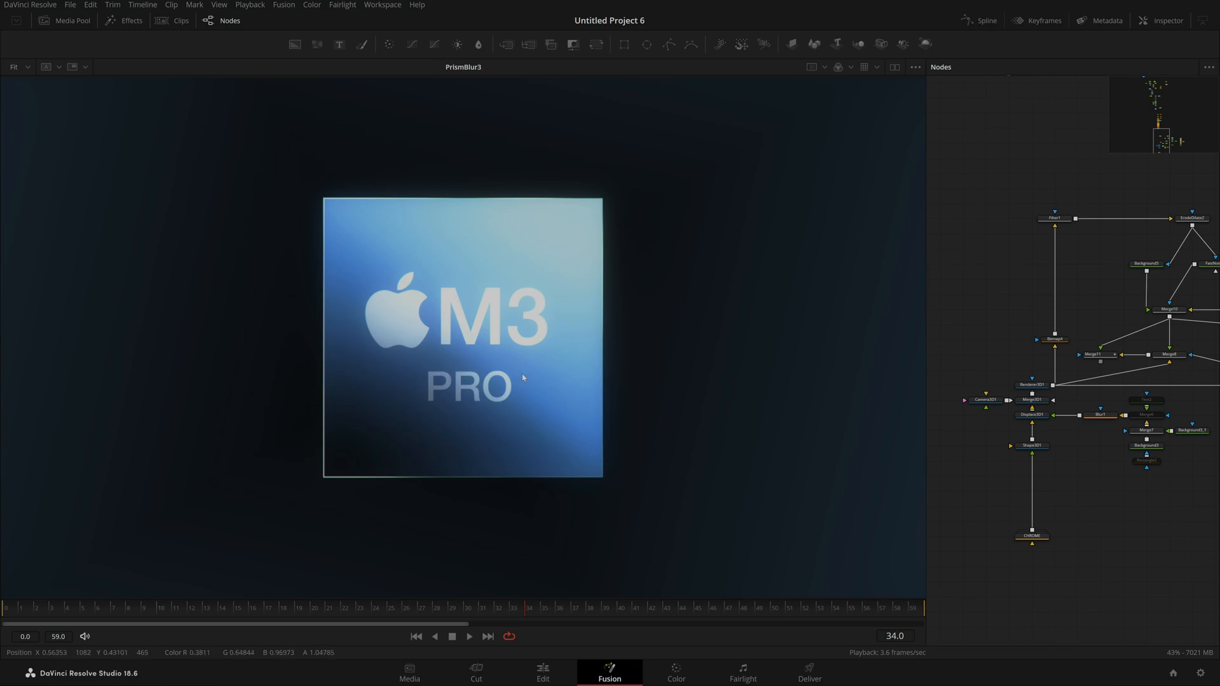
left_click_drag(355, 285, 433, 361)
left_click_drag(384, 606, 419, 602)
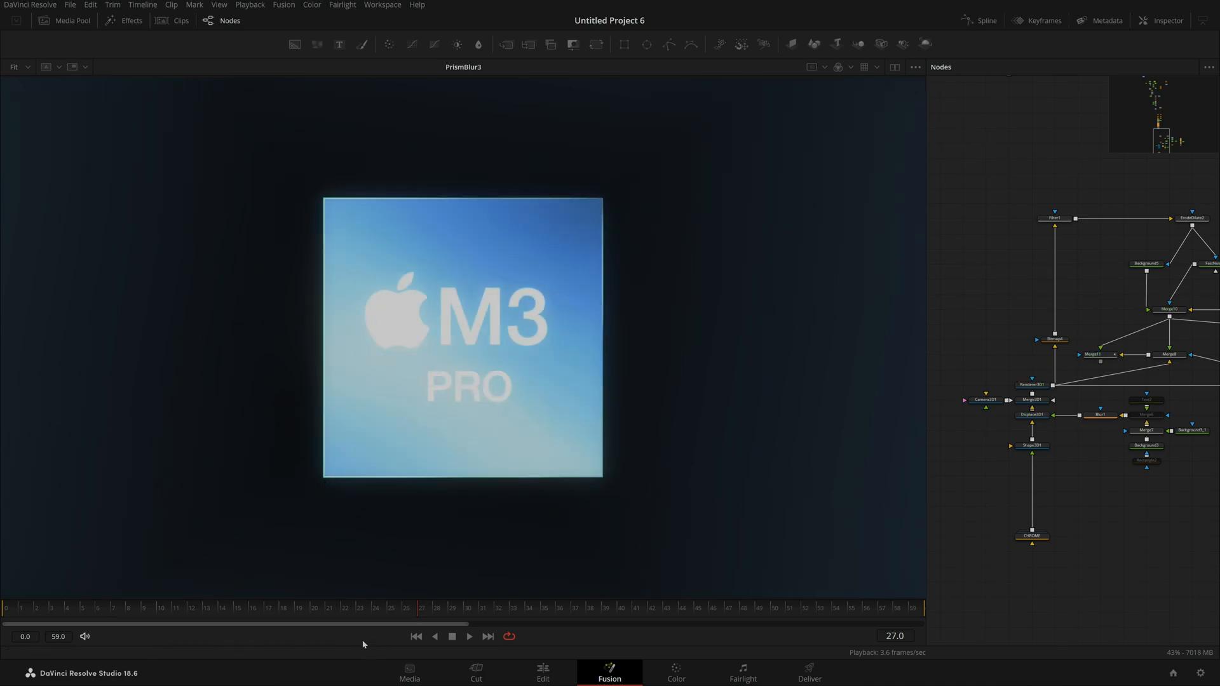
left_click_drag(312, 624, 469, 636)
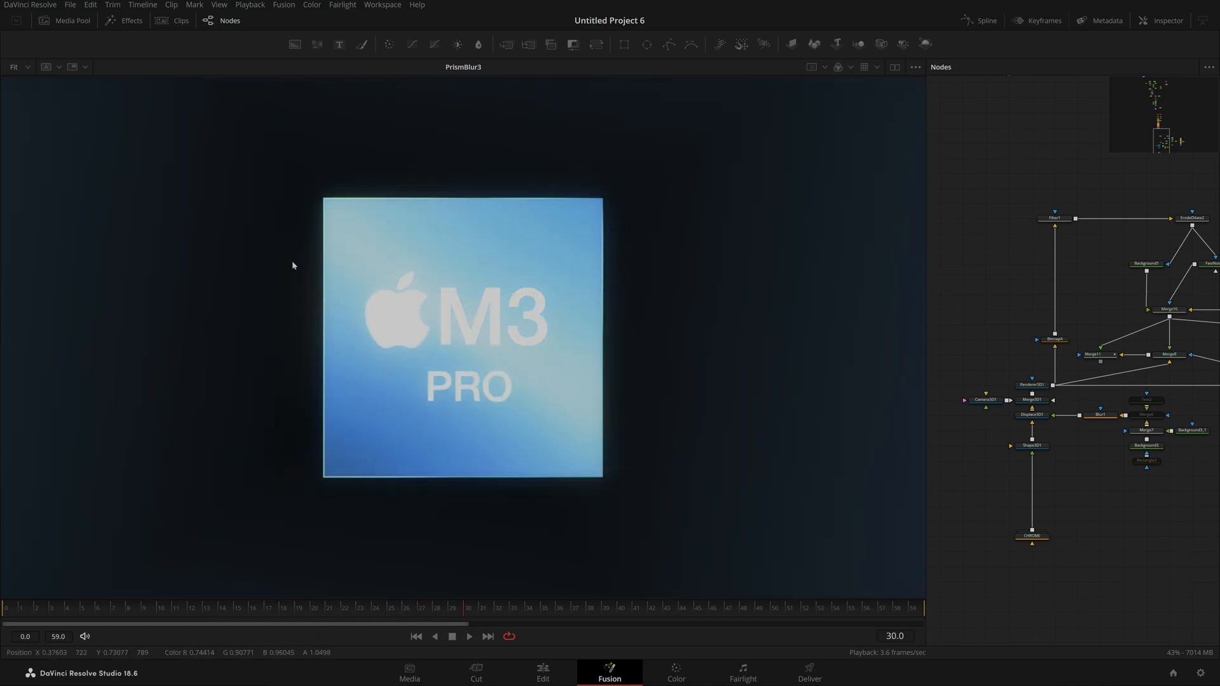
left_click(69, 628)
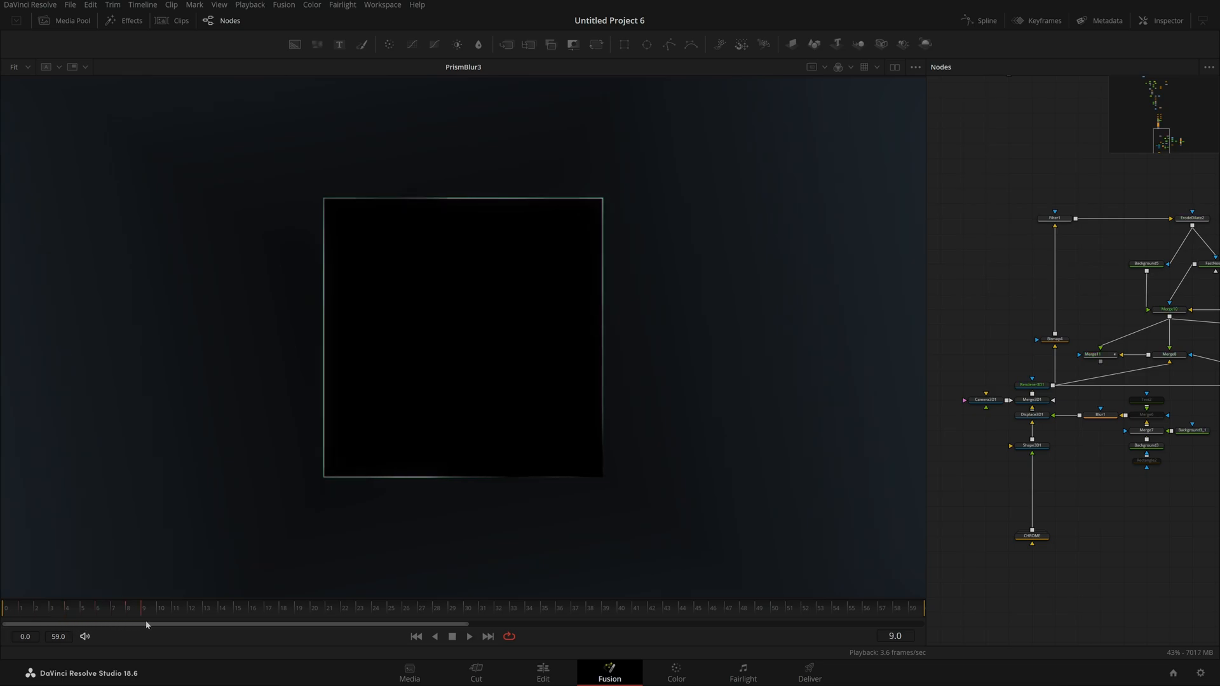
left_click(180, 623)
left_click_drag(229, 625, 848, 638)
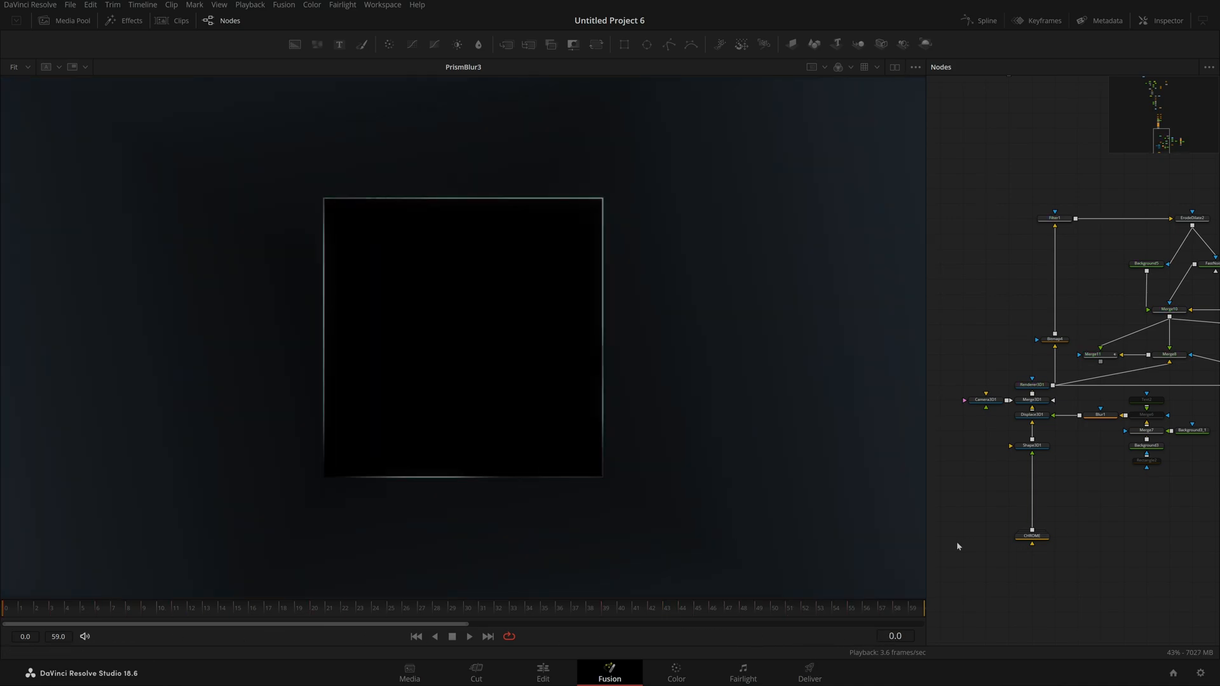
left_click_drag(14, 610, 248, 613)
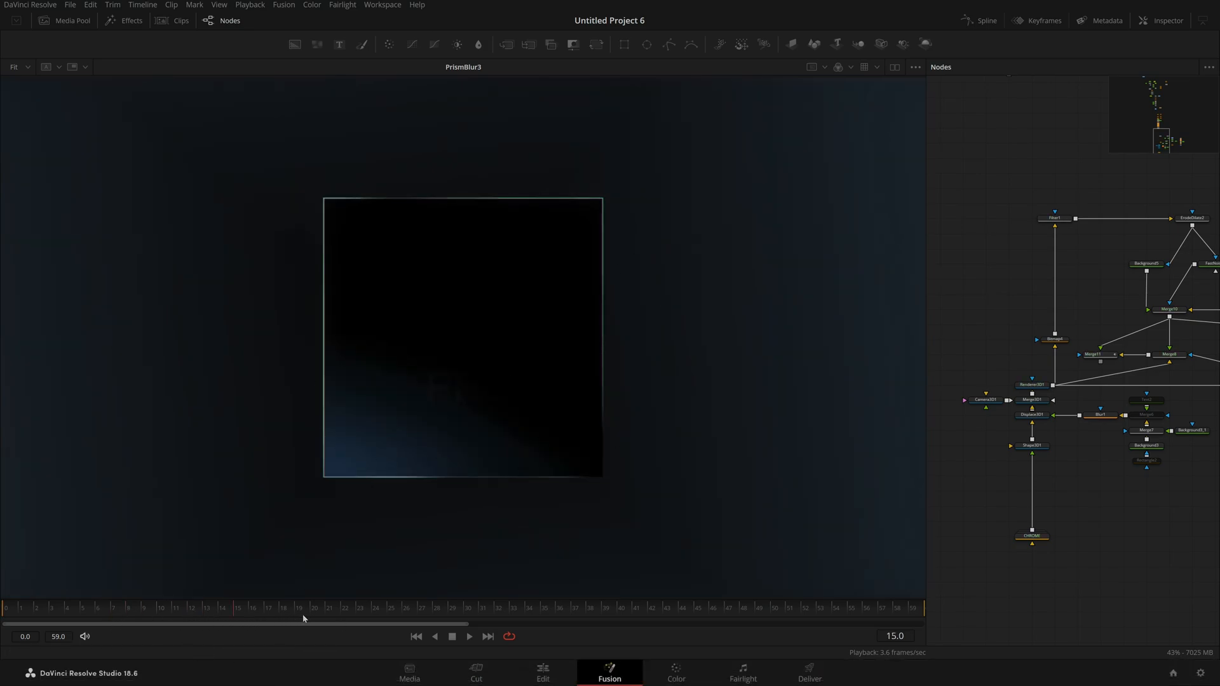
left_click_drag(331, 612, 412, 616)
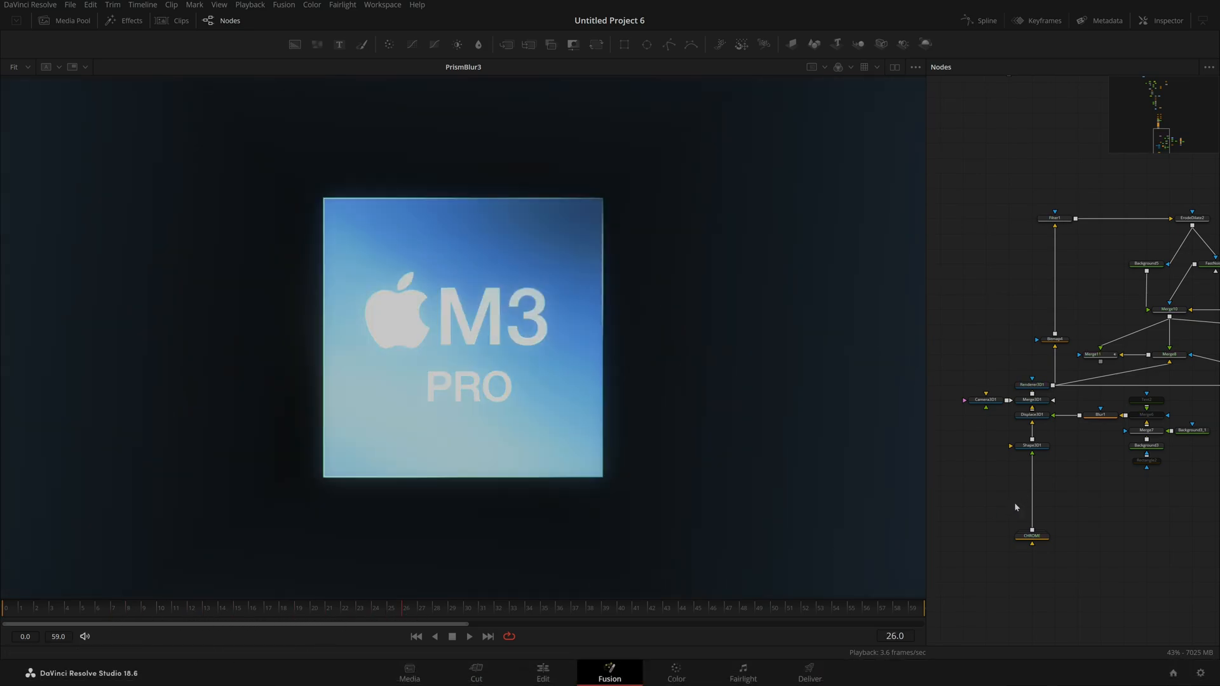
Step: Display the Shape3D1 plane in the viewer, orbit around it to study its moving reflection, and show its settings in the Inspector
scroll(1000, 478, "up", 1)
scroll(1009, 389, "up", 1)
left_click_drag(1057, 397, 582, 383)
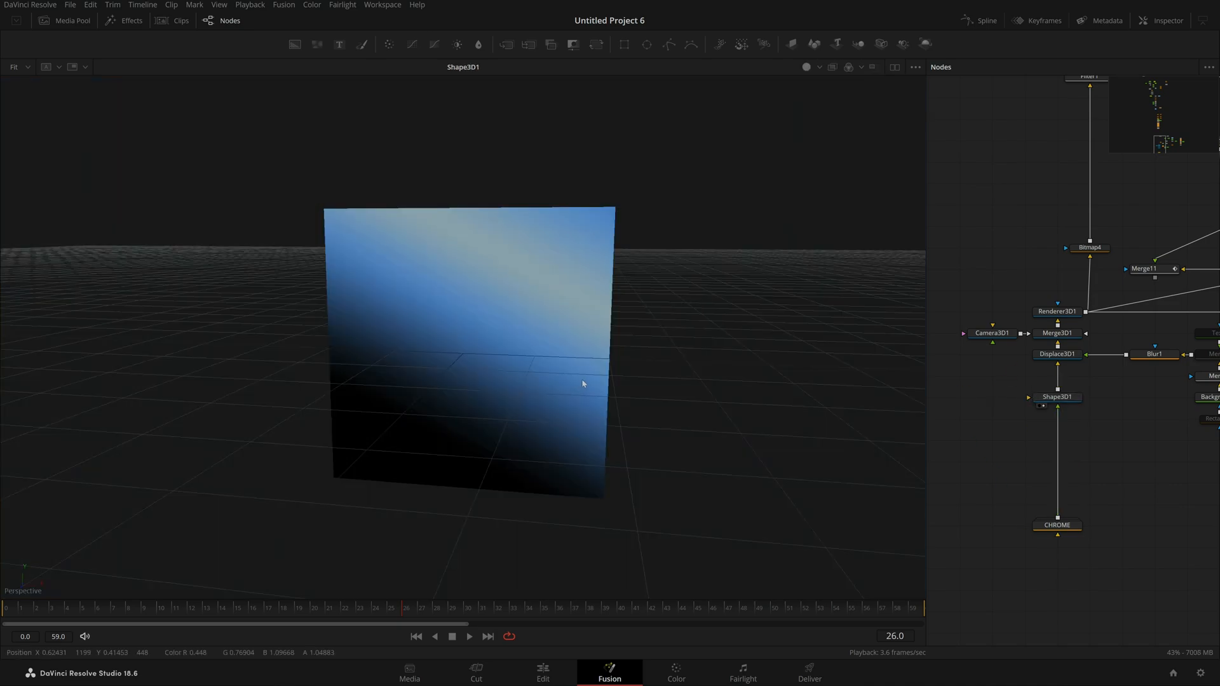
left_click(1063, 413)
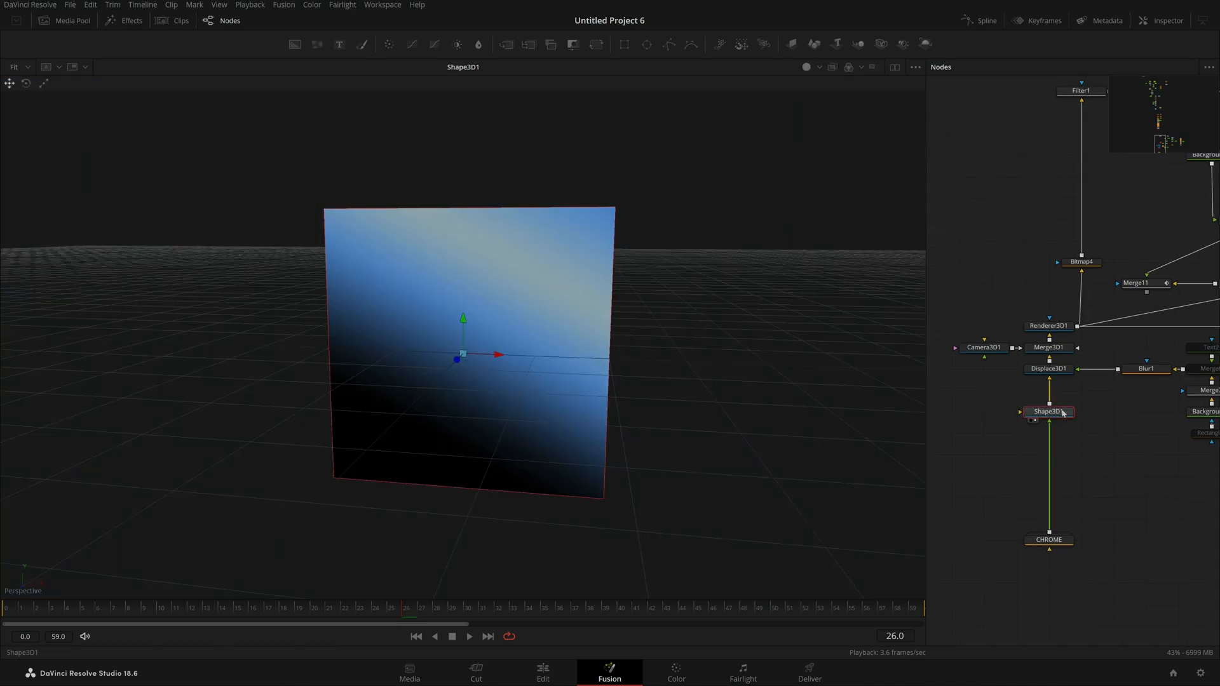
mouse_move(1063, 415)
left_mouse_down()
mouse_move(1031, 436)
mouse_move(1077, 415)
mouse_move(1052, 434)
mouse_move(1106, 433)
mouse_move(1048, 455)
mouse_move(1069, 420)
mouse_move(1017, 442)
mouse_move(1051, 439)
mouse_move(1013, 439)
mouse_move(1043, 441)
mouse_move(1004, 469)
mouse_move(1051, 463)
mouse_move(1032, 418)
mouse_move(1042, 429)
mouse_move(1011, 453)
mouse_move(1074, 410)
mouse_move(1037, 470)
mouse_move(1017, 409)
mouse_move(1062, 438)
mouse_move(1023, 458)
mouse_move(1093, 397)
mouse_move(1033, 416)
mouse_move(1102, 432)
mouse_move(1063, 439)
left_mouse_up()
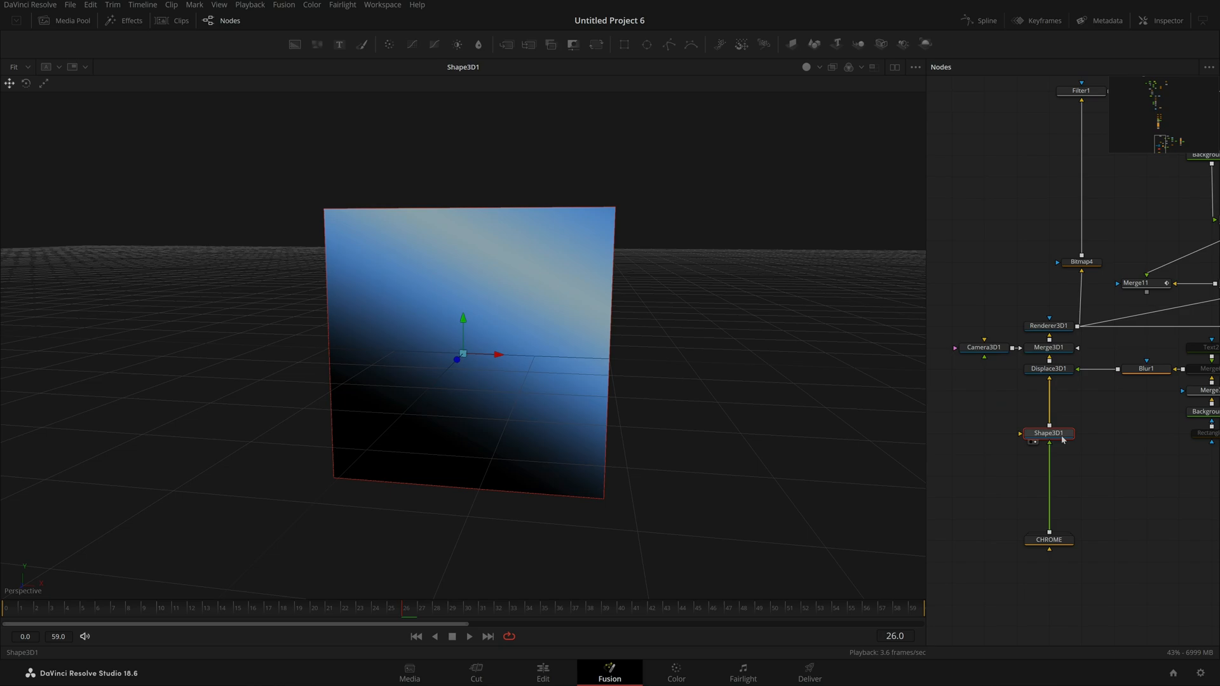
mouse_move(495, 324)
left_mouse_down()
mouse_move(621, 405)
mouse_move(681, 398)
mouse_move(562, 430)
mouse_move(629, 414)
mouse_move(653, 437)
mouse_move(733, 409)
mouse_move(659, 414)
mouse_move(684, 374)
mouse_move(635, 368)
mouse_move(716, 403)
mouse_move(616, 354)
left_mouse_up()
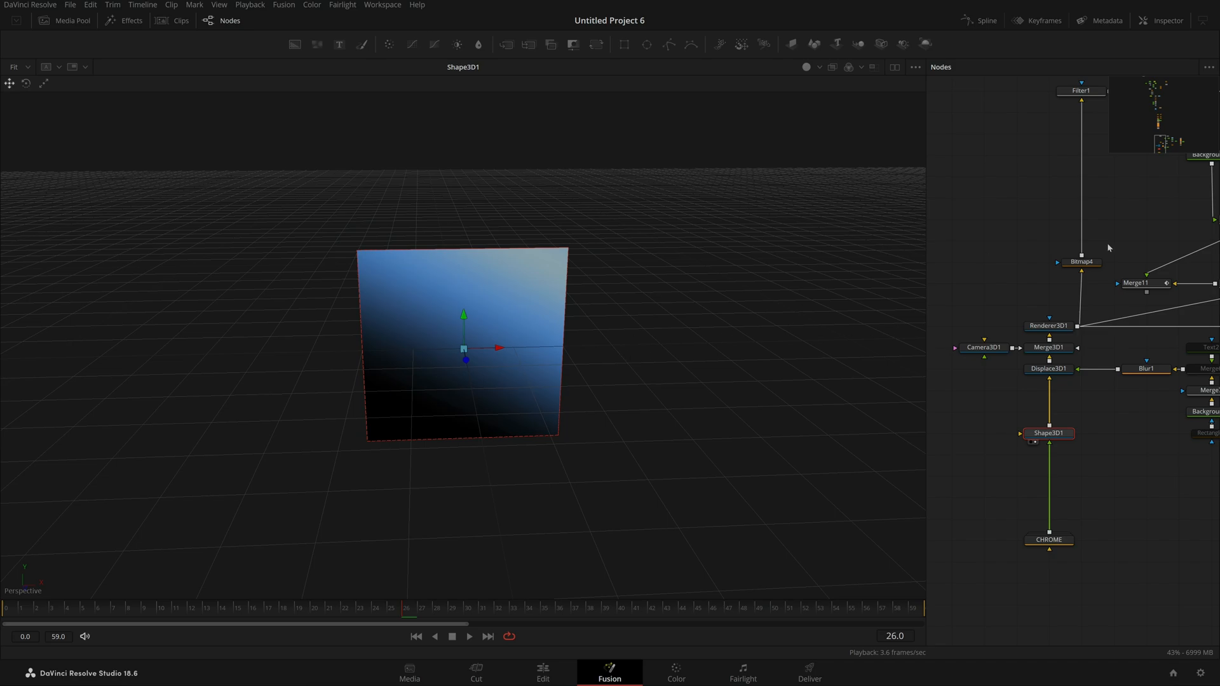
mouse_move(612, 398)
left_mouse_down()
mouse_move(581, 398)
mouse_move(583, 356)
mouse_move(610, 384)
left_mouse_up()
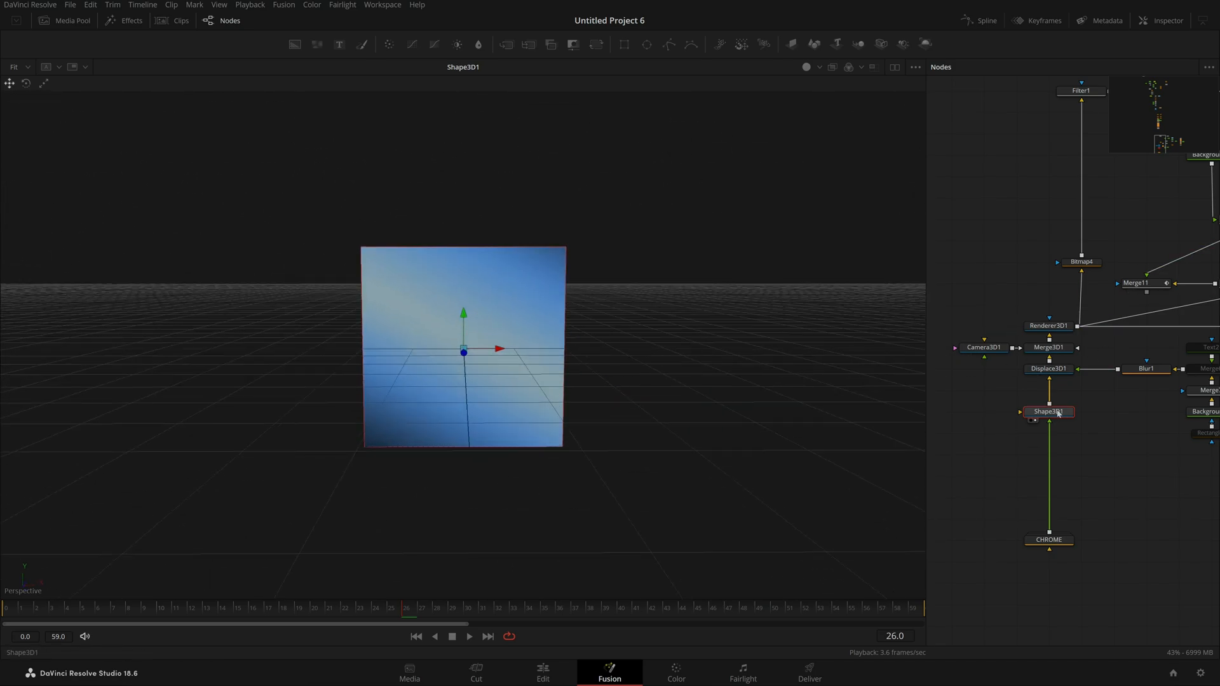
left_click(1162, 20)
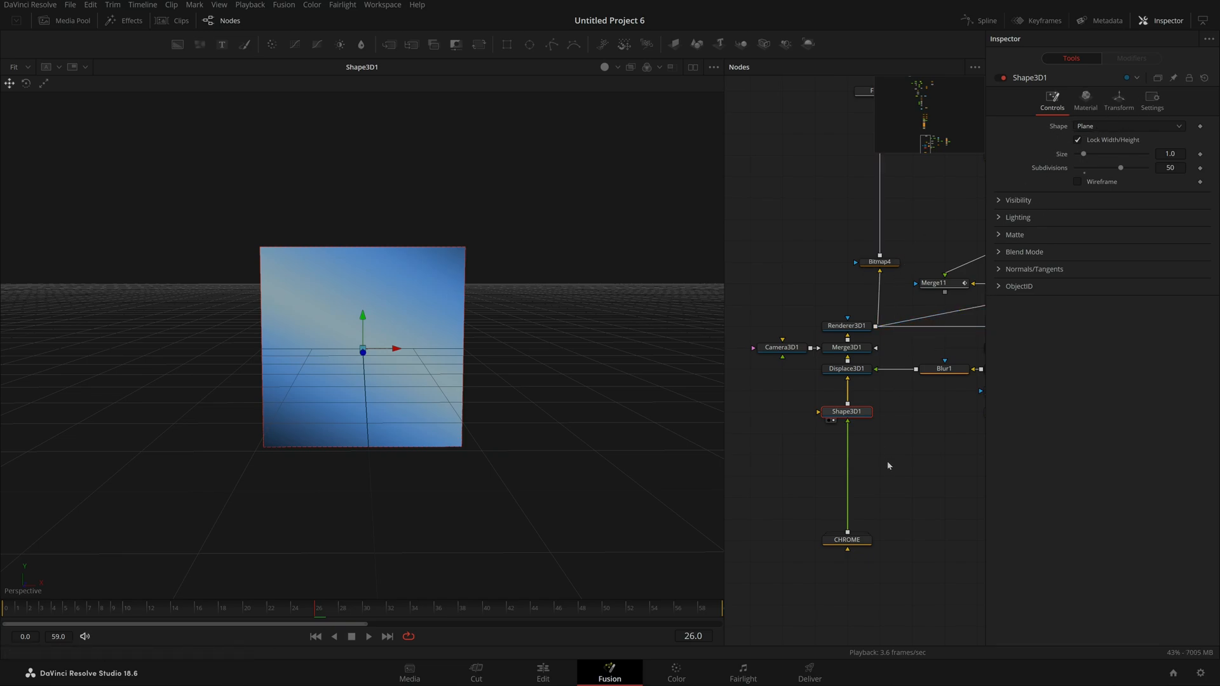
Step: Display the CHROME material that feeds Shape3D1 in the viewer
left_click_drag(887, 477, 876, 418)
left_click(858, 523)
key("1")
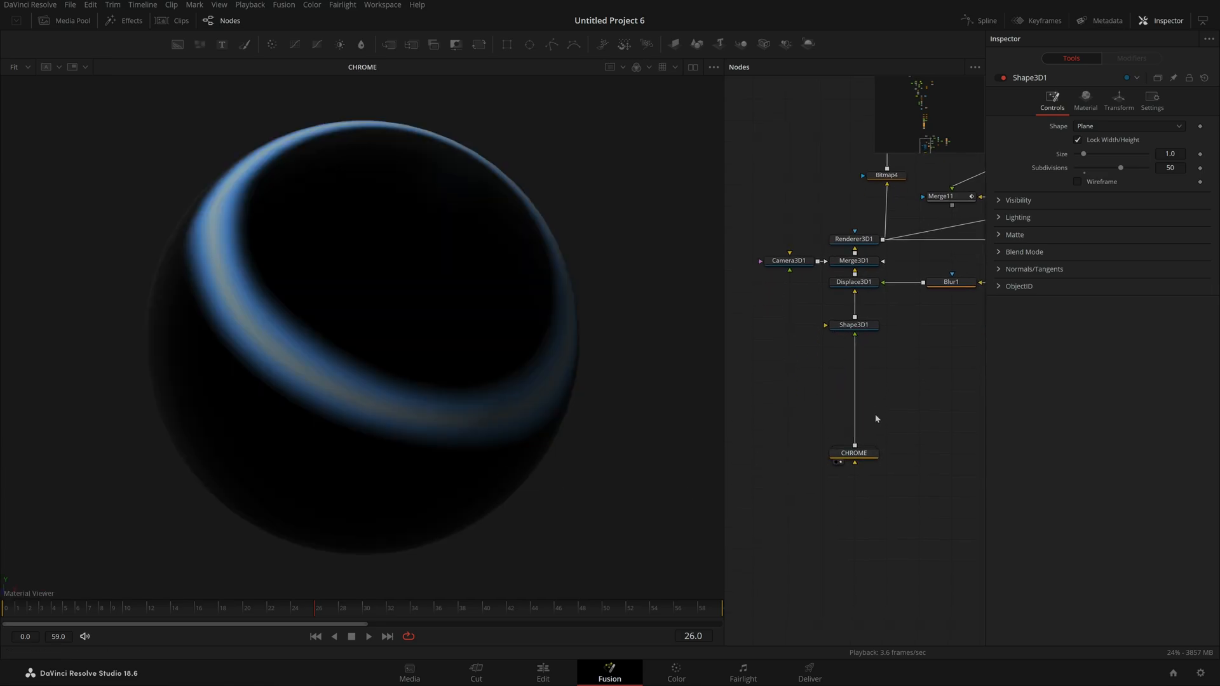
Step: Open the Shaders category of the Fusion templates in the Effects library
left_click(129, 23)
left_click_drag(136, 478, 127, 371)
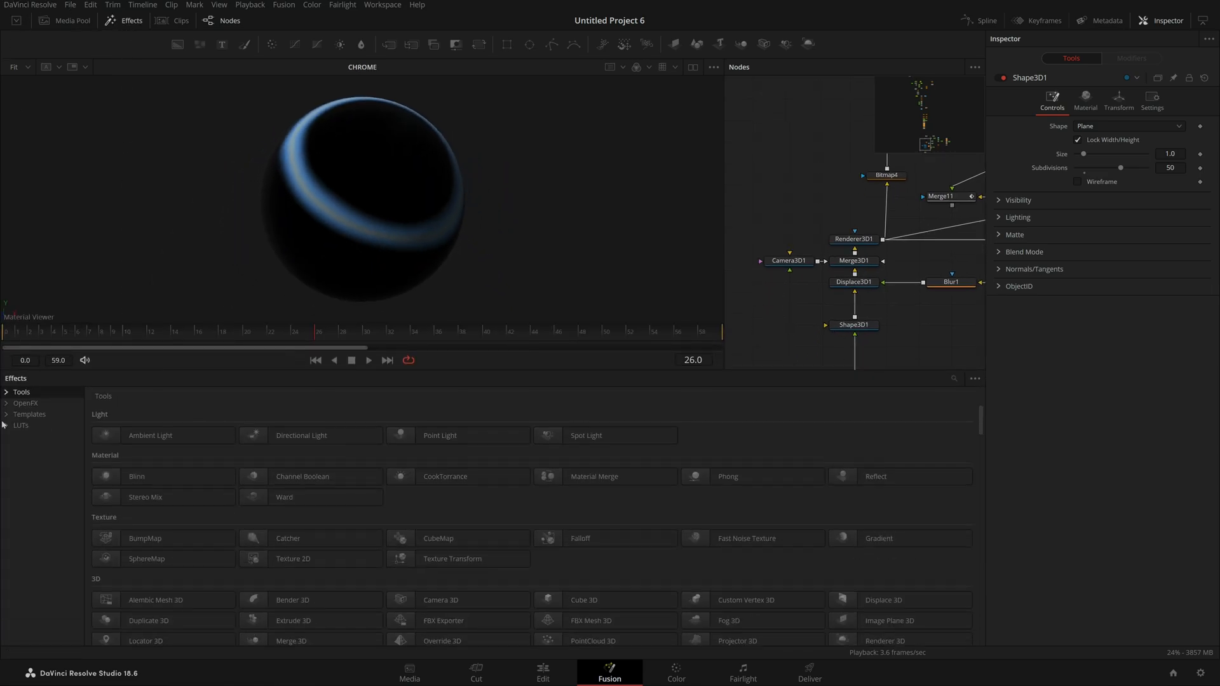
left_click(8, 416)
left_click(18, 438)
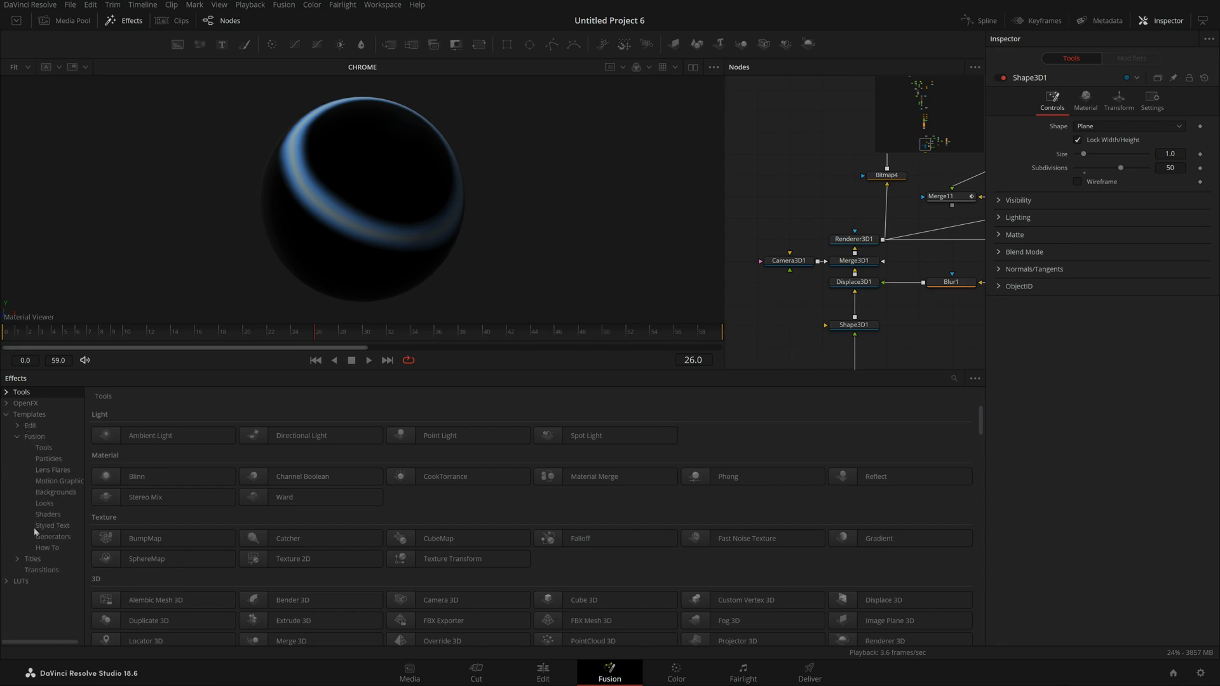
left_click(49, 515)
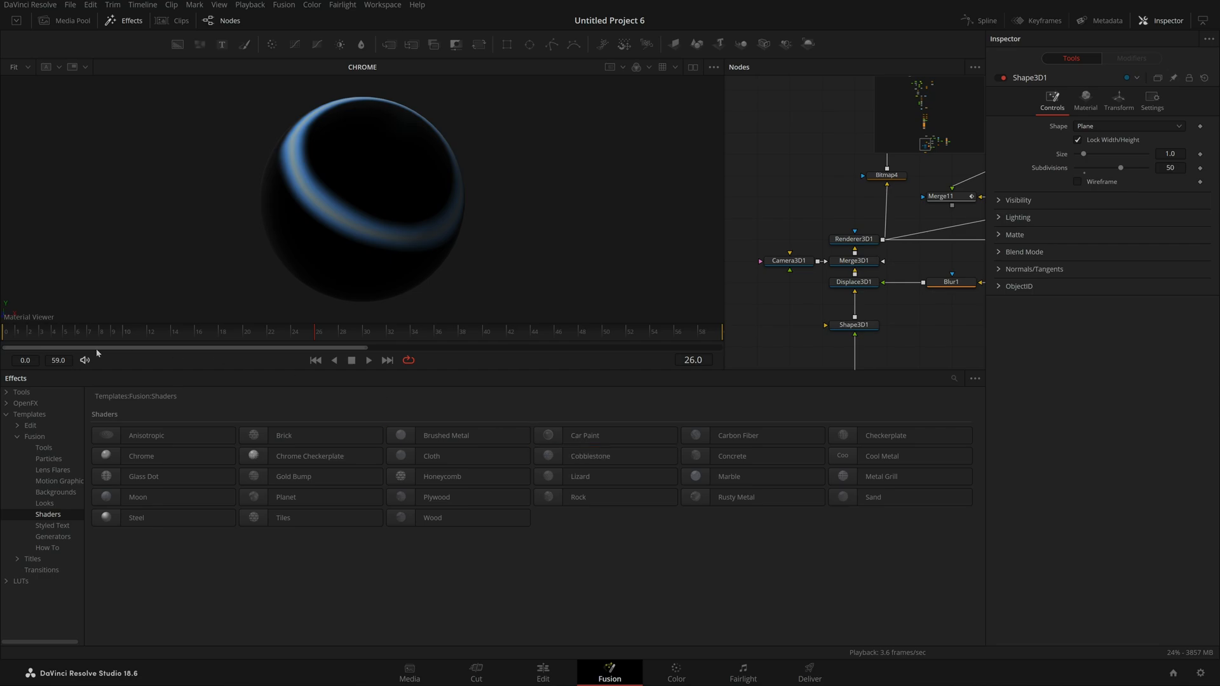
Step: Add the Sand, Cool Metal and Car Paint shaders to the node graph beside Shape3D1, previewing each material
left_click_drag(904, 341, 924, 265)
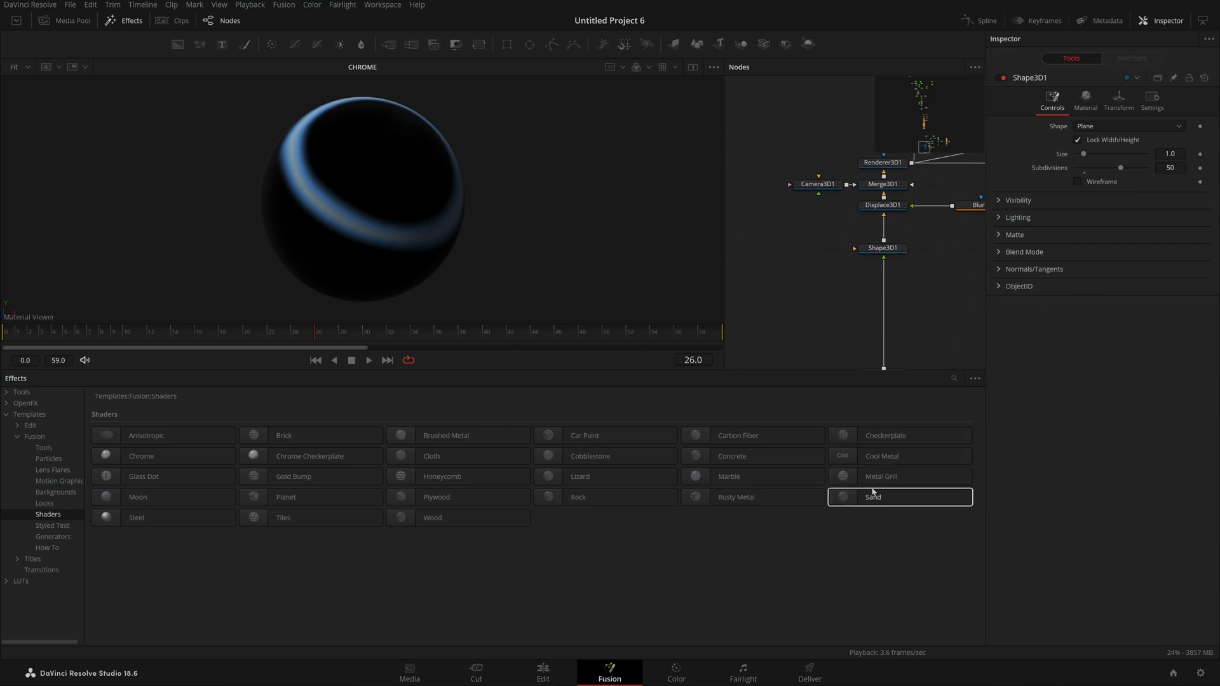
left_click_drag(874, 497, 818, 292)
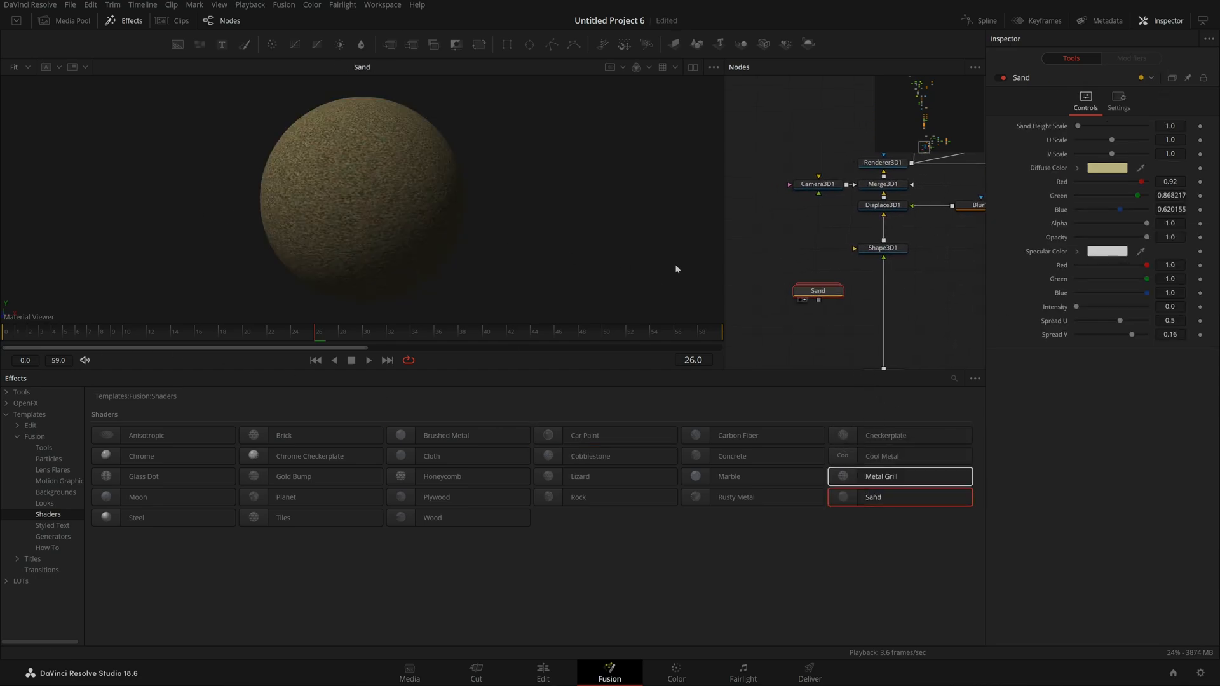
left_click_drag(887, 462, 785, 269)
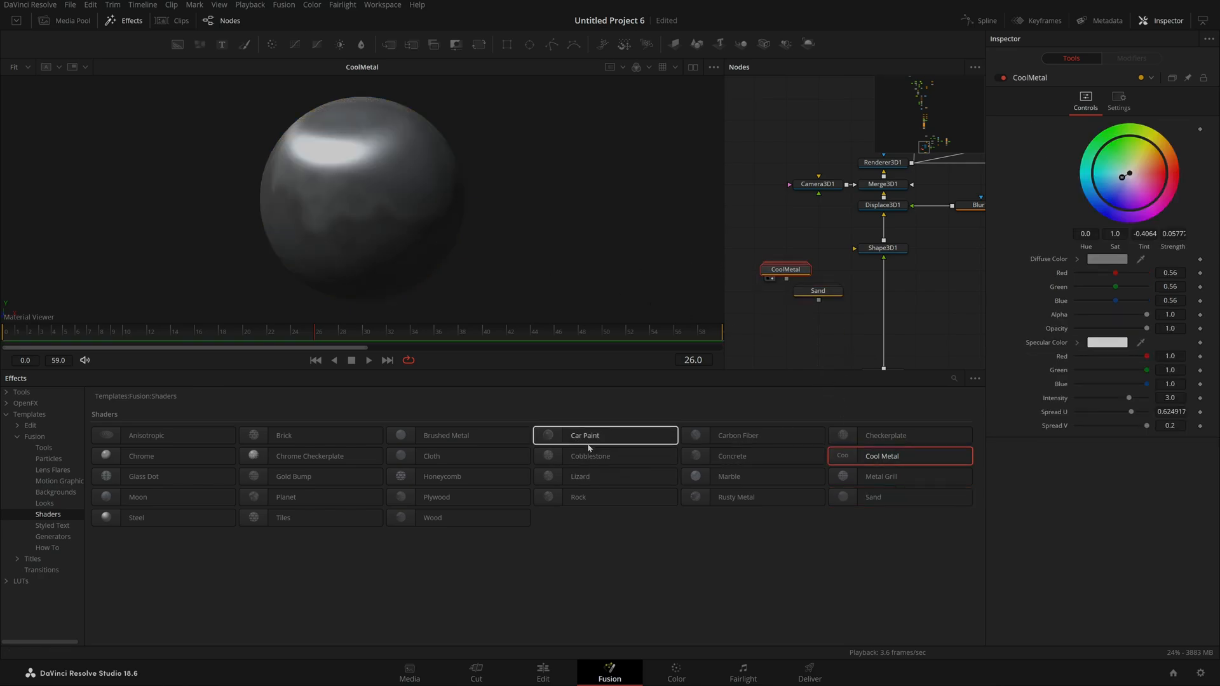
left_click_drag(590, 438, 817, 334)
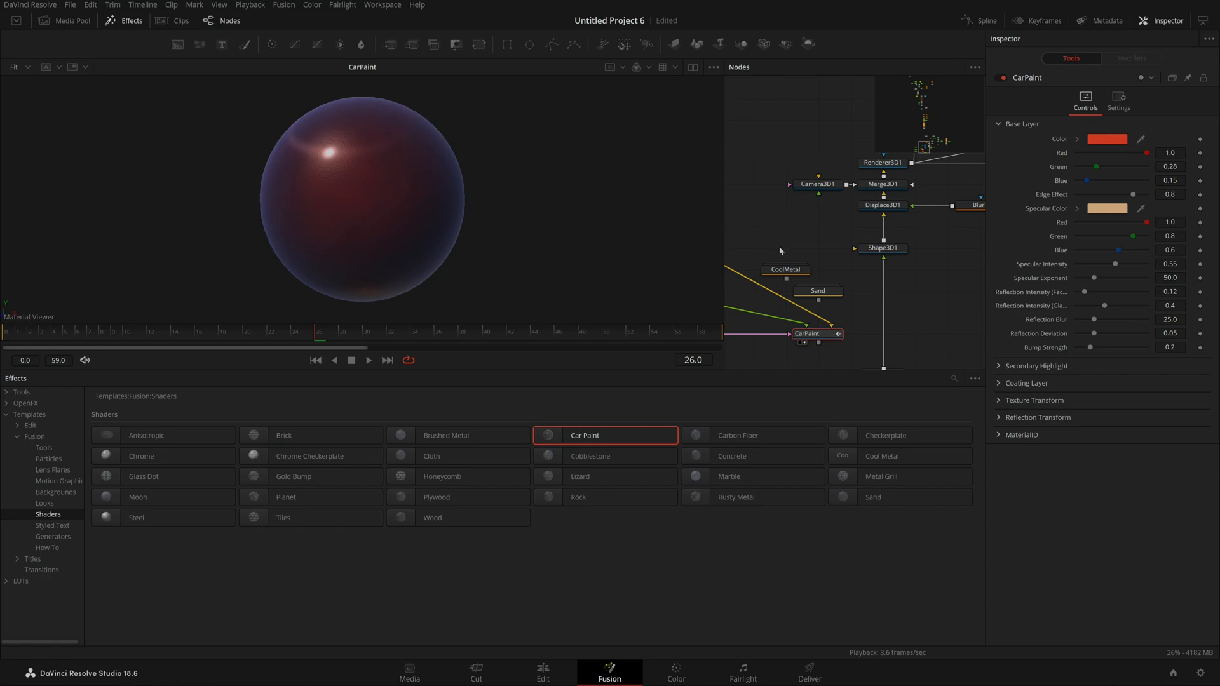
Step: Add the Chrome Checkerplate and Moon shaders to the empty area above the BaseColor node
left_click_drag(780, 248, 899, 310)
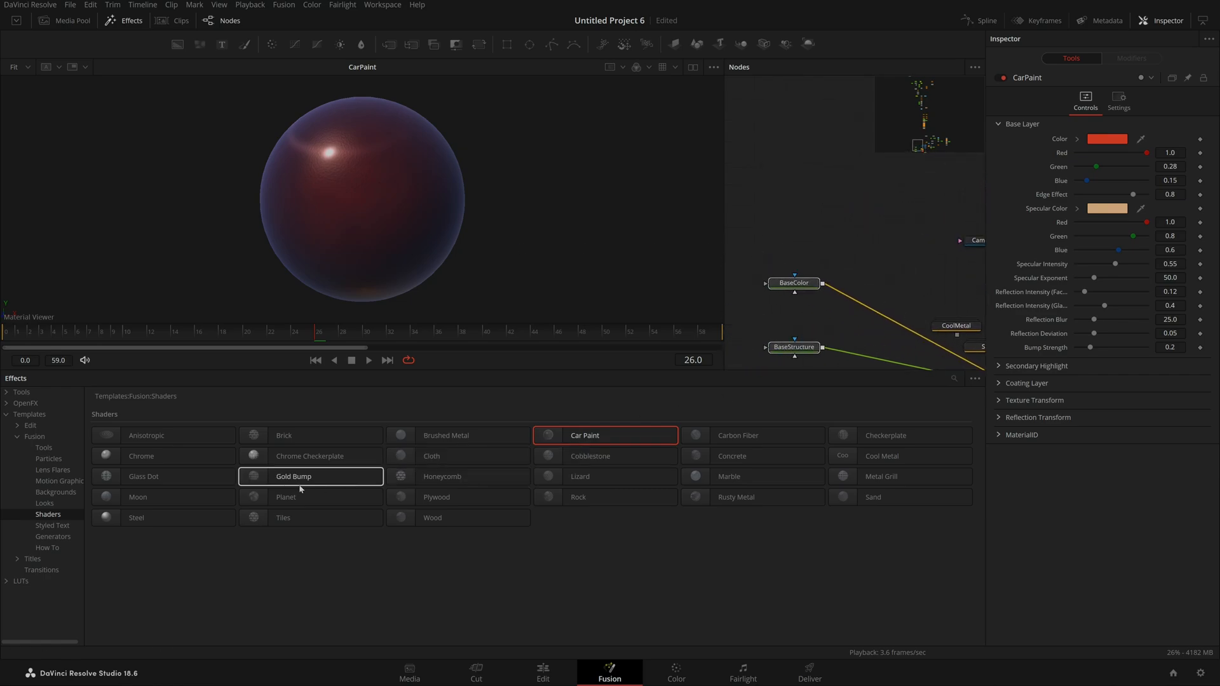
left_click_drag(298, 458, 794, 241)
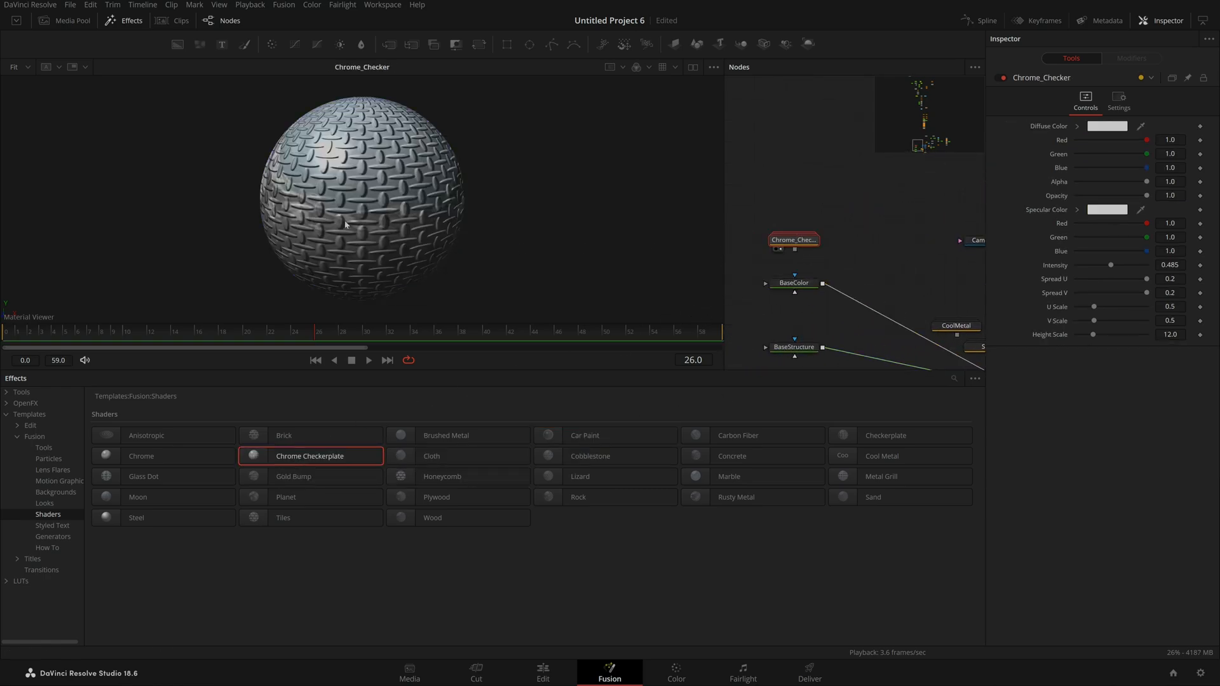
left_click_drag(136, 497, 855, 175)
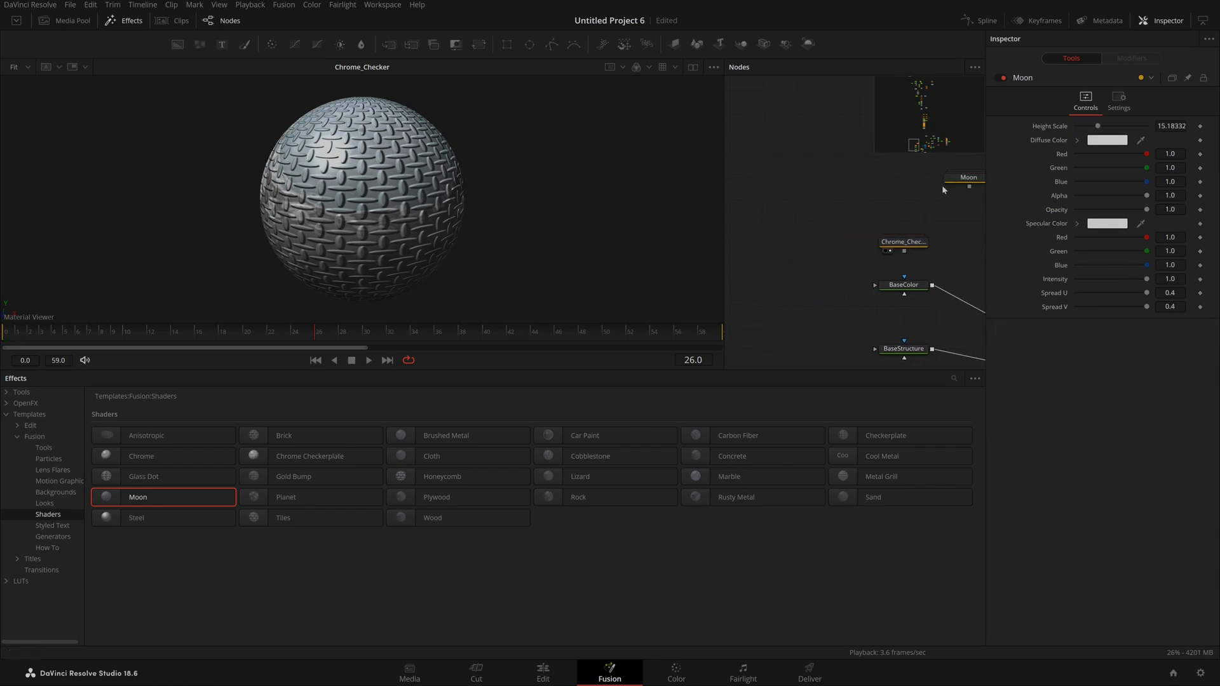
Step: Preview the Cool Metal shader and delete all the sample shader nodes that were added to the graph
left_click_drag(774, 220, 475, 132)
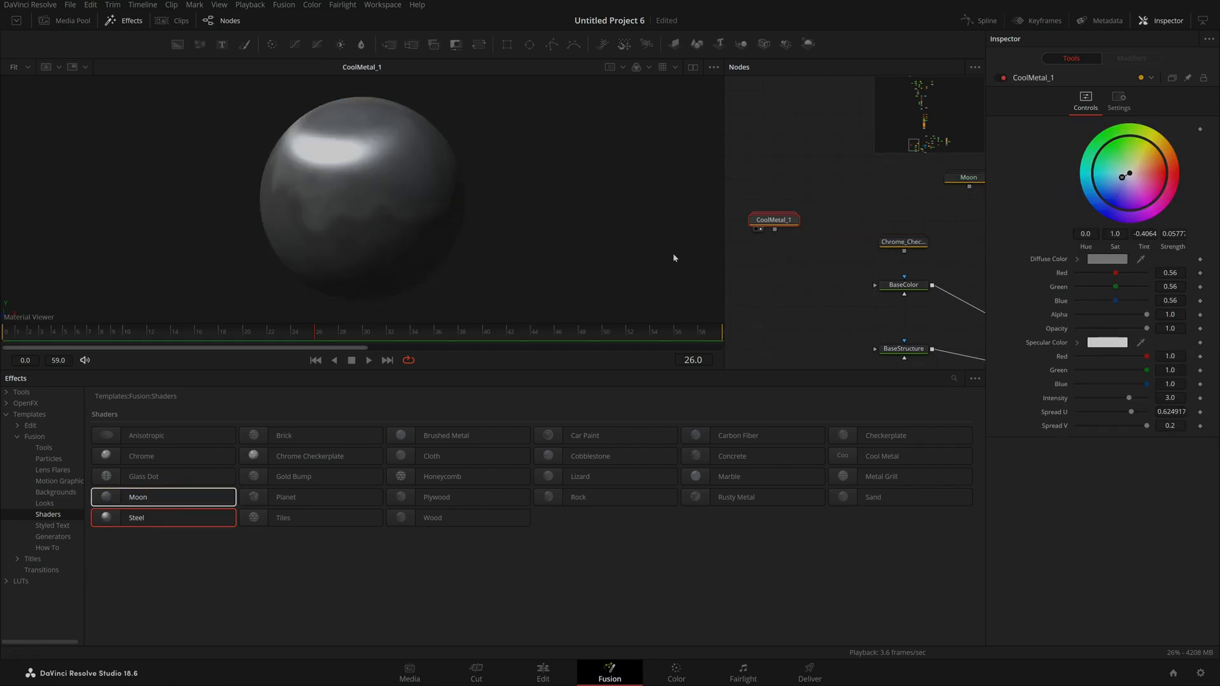
scroll(855, 270, "down", 5)
left_click_drag(825, 246, 897, 319)
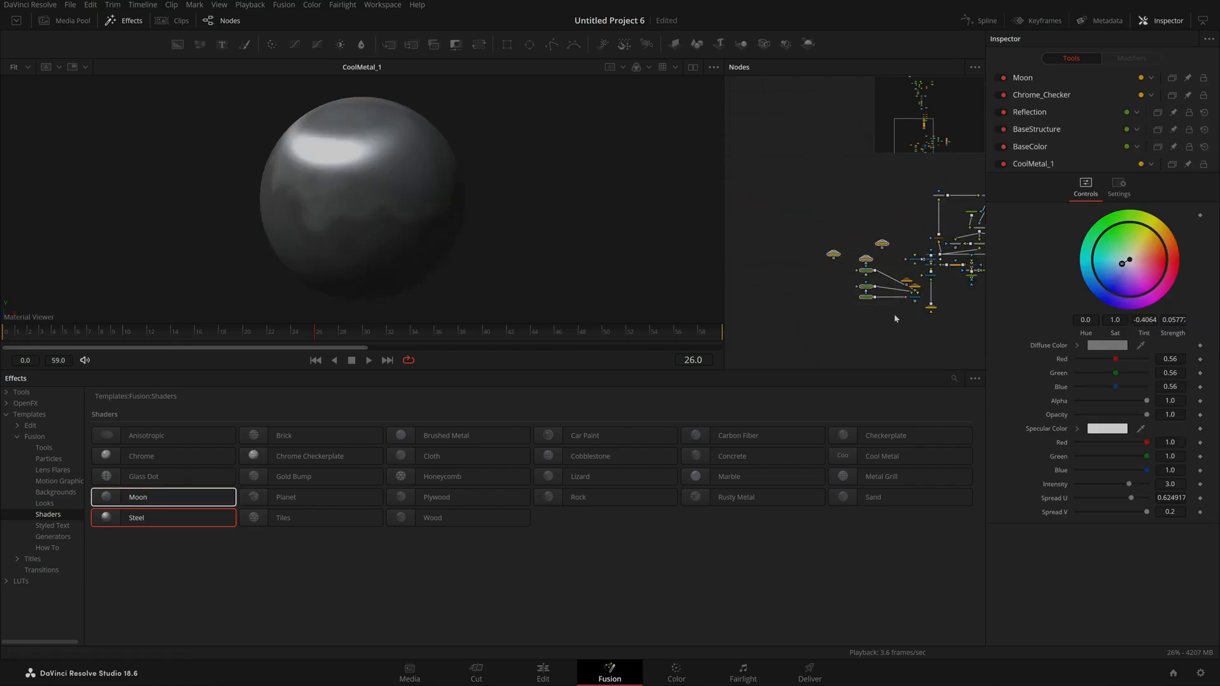
scroll(880, 315, "up", 2)
key("Delete")
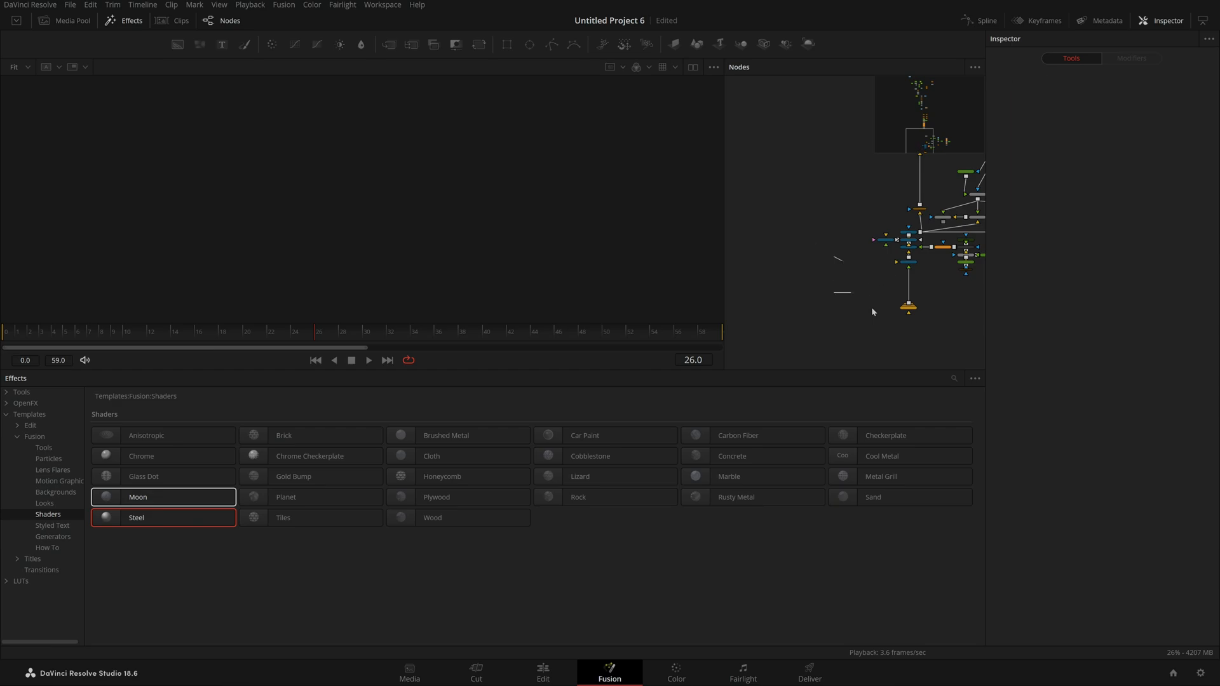
Step: Add the Chrome shader template beside the CHROME node below Shape3D1 and hide the Effects library
scroll(872, 307, "up", 3)
scroll(888, 274, "up", 1)
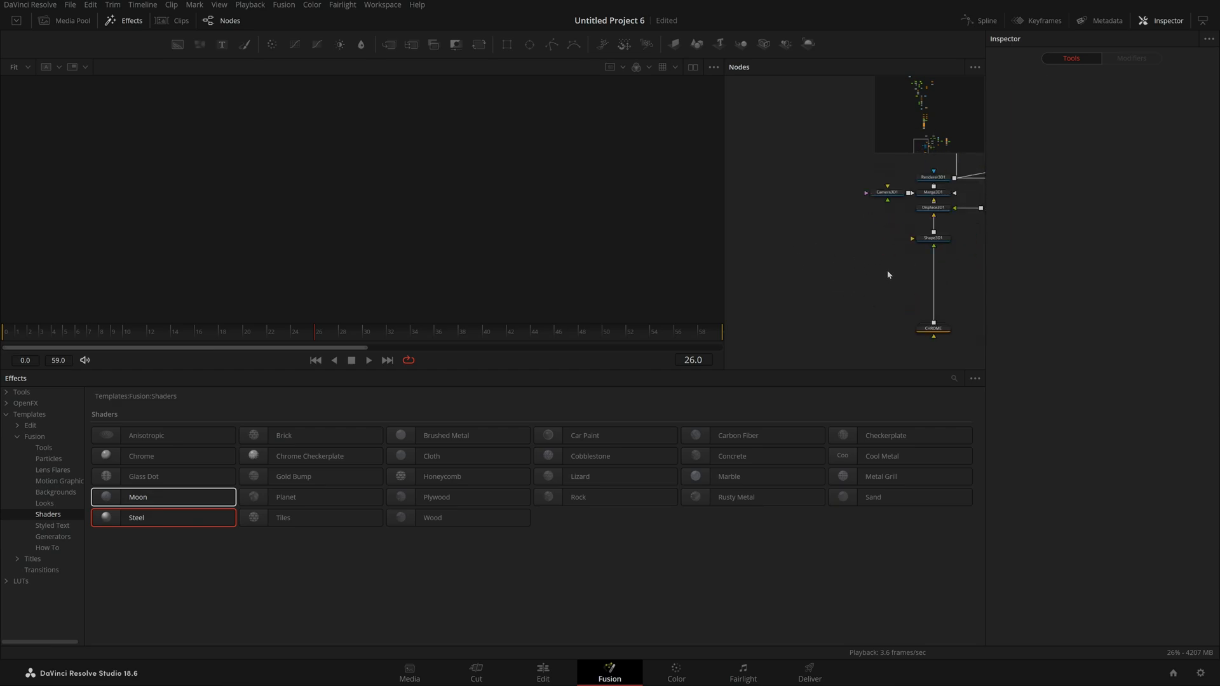
scroll(850, 265, "up", 3)
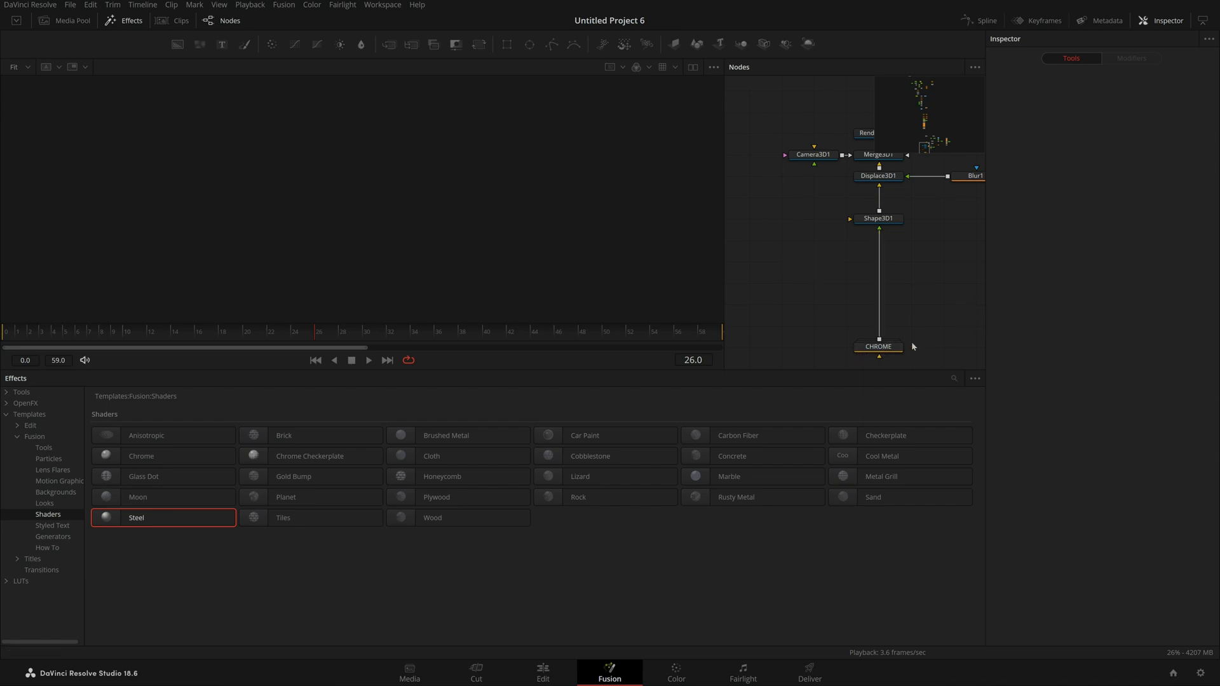
scroll(911, 341, "down", 1)
left_click_drag(188, 458, 810, 320)
left_click(109, 19)
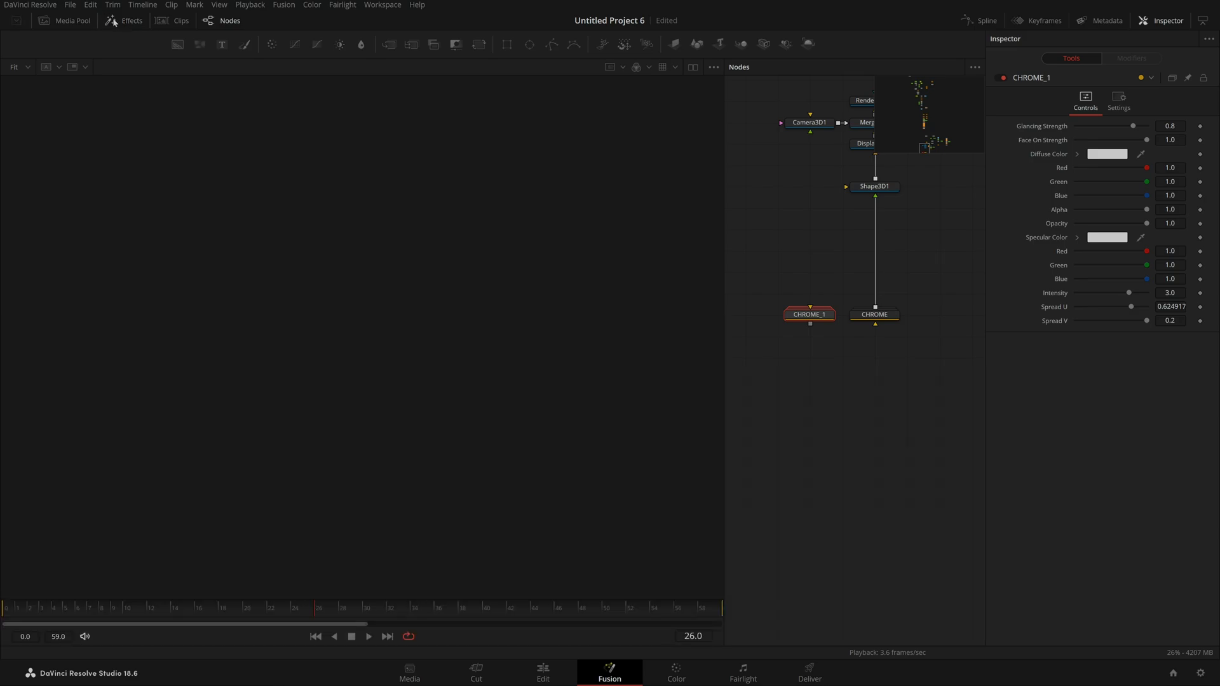
Step: Split the viewer in two and display the CHROME_1 and CHROME materials side by side
key("1")
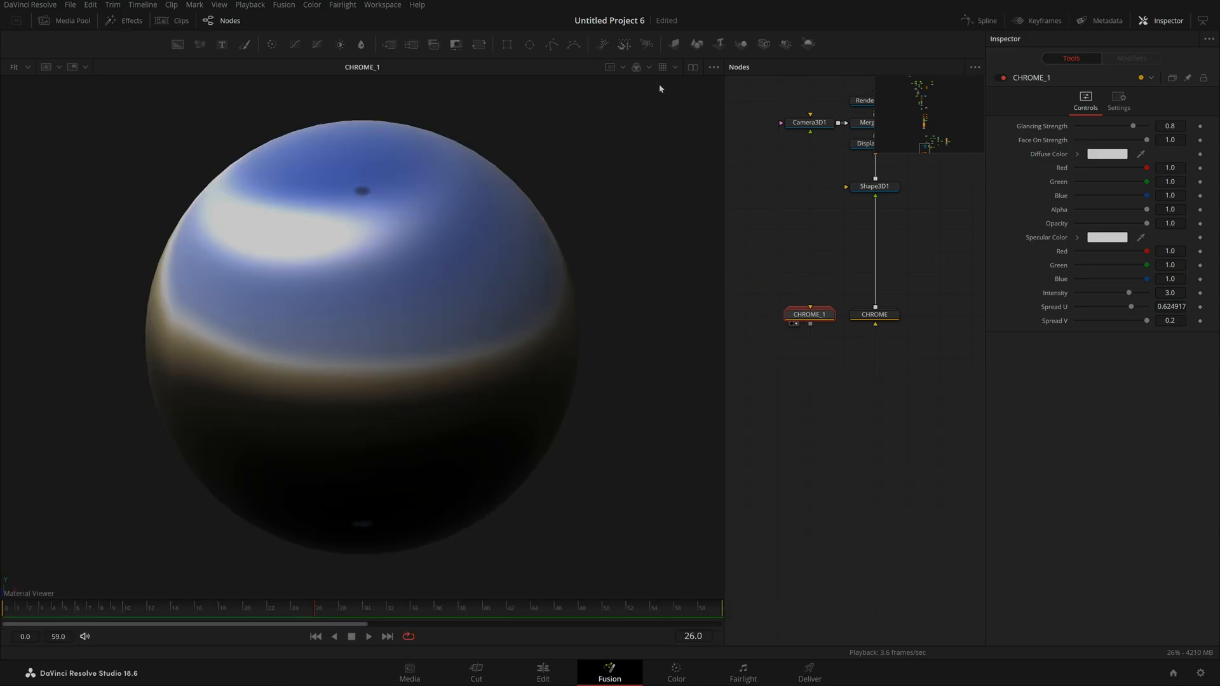
left_click(694, 68)
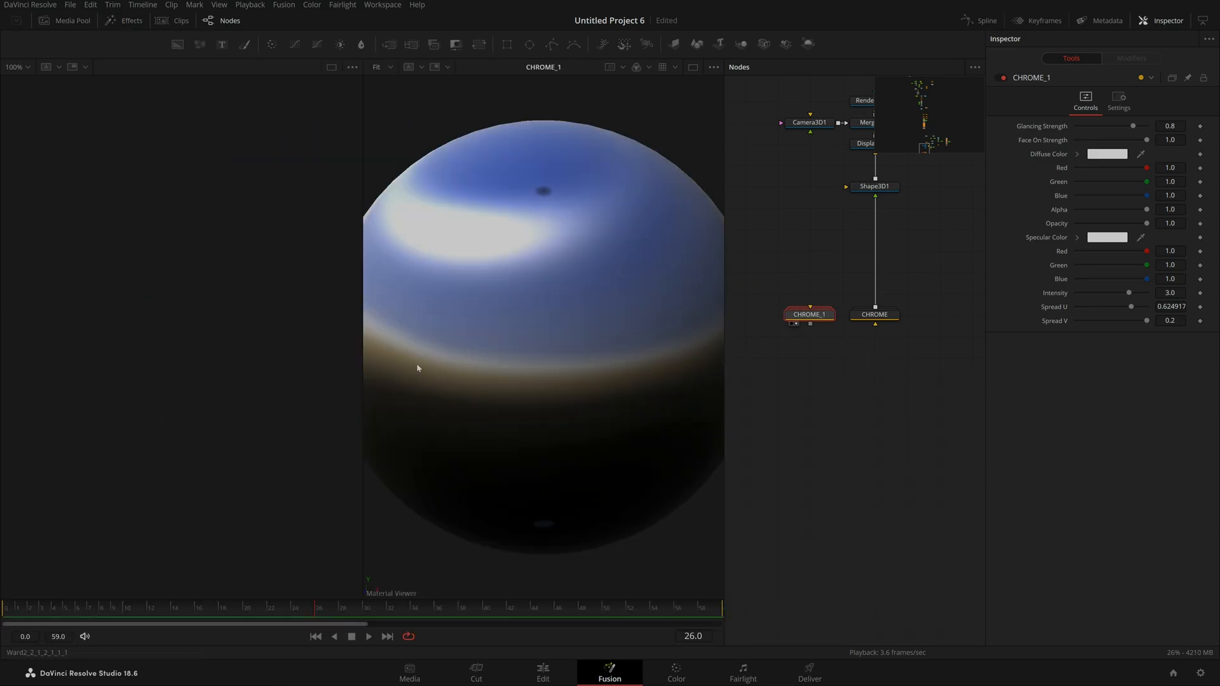
key("1")
key("2")
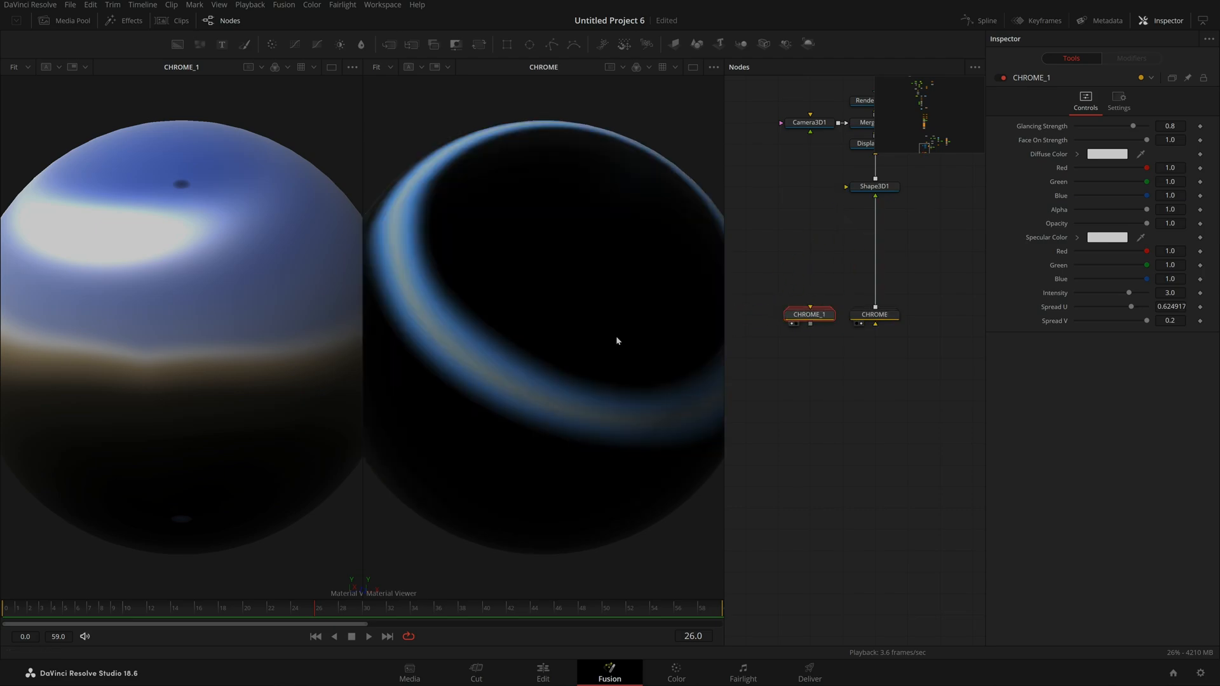
Step: Display the Shape3D1 plane in the second viewer and select the CHROME node that feeds it
left_click(833, 400)
left_click(822, 318)
mouse_move(826, 317)
left_click_drag(875, 186, 597, 390)
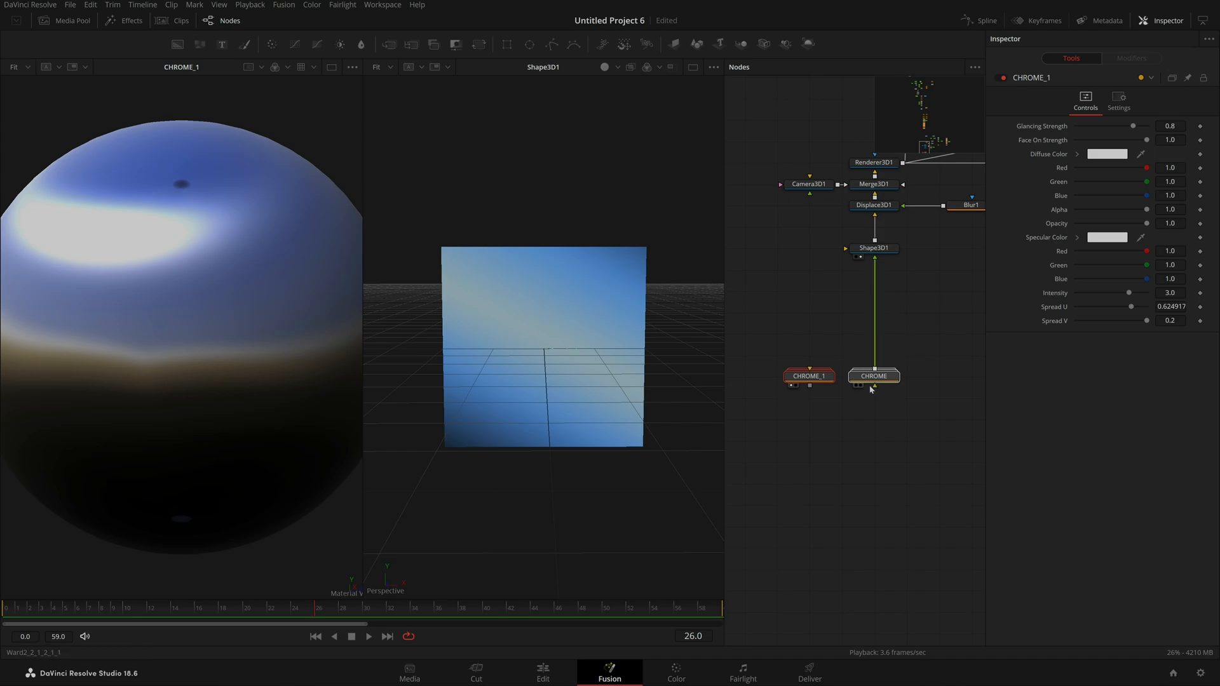
mouse_move(873, 384)
left_mouse_down()
mouse_move(851, 386)
mouse_move(871, 385)
left_mouse_up()
left_click(873, 384)
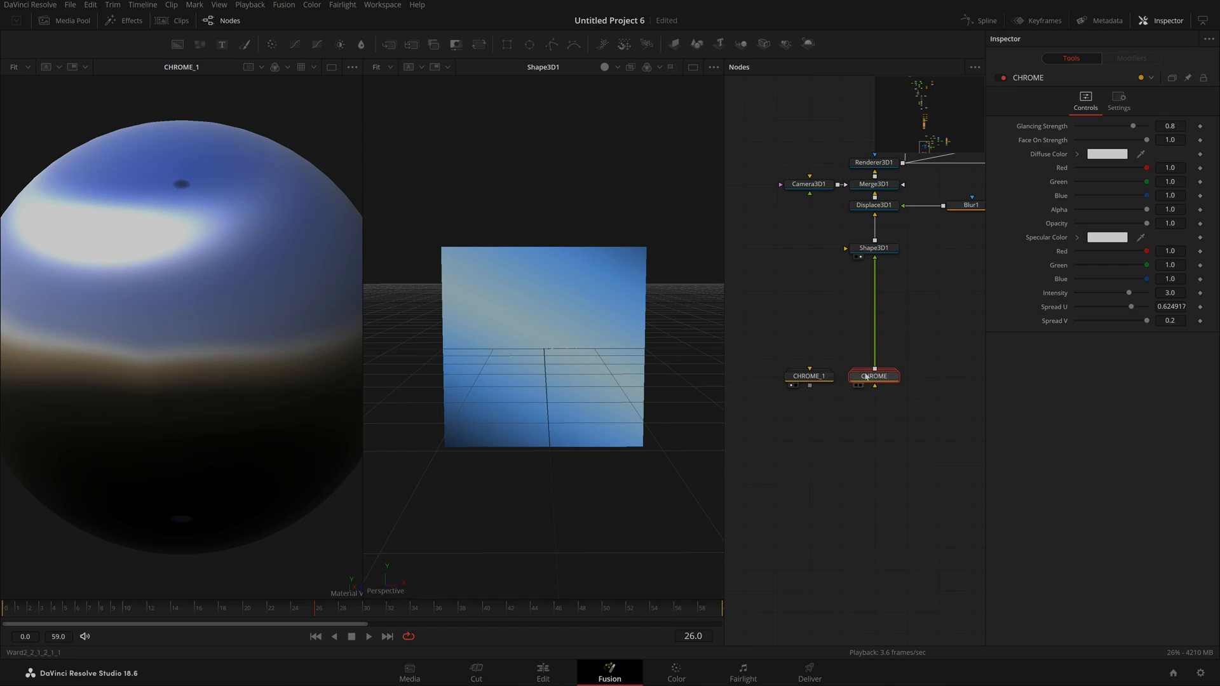
Step: Move the CHROME_1 node to the empty area below CHROME and expand its group
scroll(874, 385, "down", 1)
left_click_drag(812, 356, 781, 337)
left_click_drag(812, 386, 922, 378)
left_click_drag(886, 327, 822, 477)
double_click(823, 478)
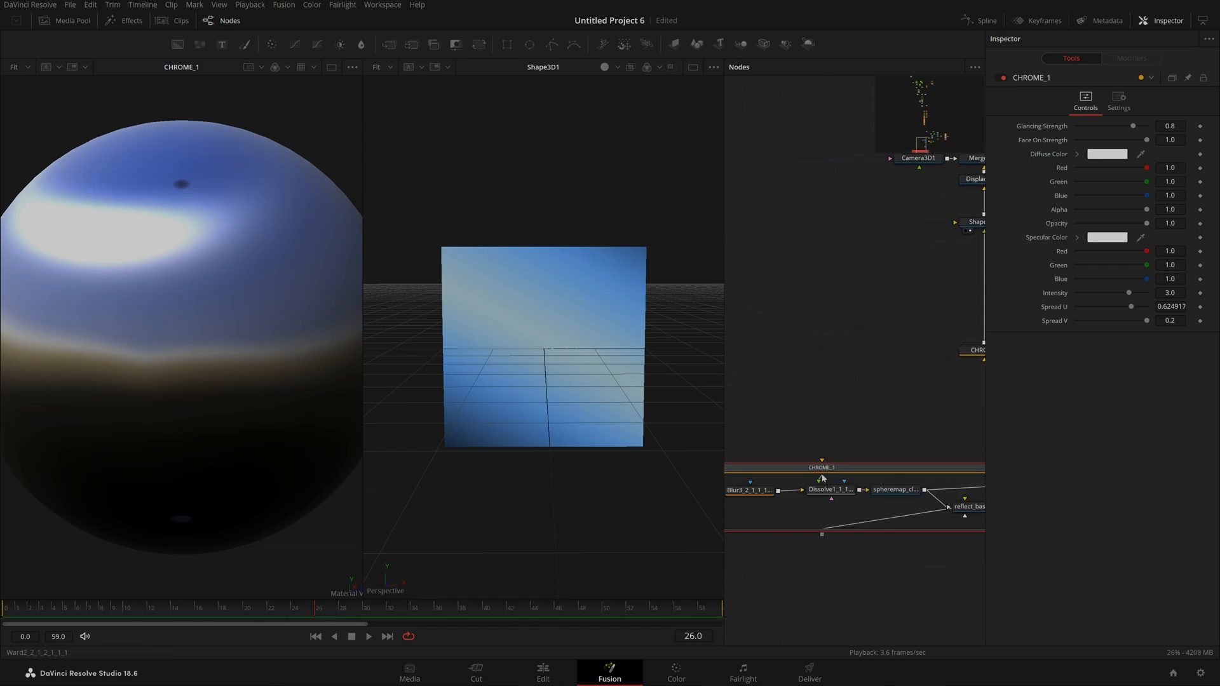
Step: Preview the FastNoise, Rectangle mask and Transform nodes of the CHROME_1 group in the first viewer, and select the Rectangle mask
left_click_drag(838, 415, 831, 345)
scroll(917, 365, "down", 2)
scroll(796, 357, "up", 3)
scroll(835, 350, "down", 1)
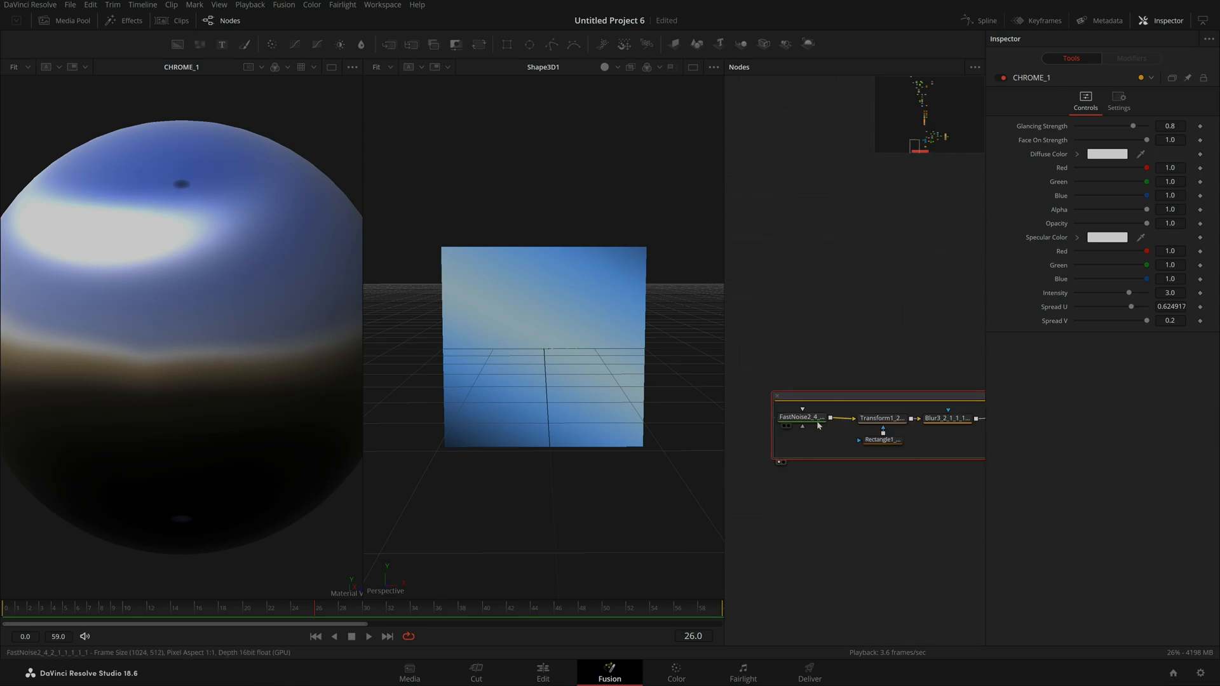
left_click_drag(802, 418, 60, 201)
left_click_drag(898, 458, 192, 471)
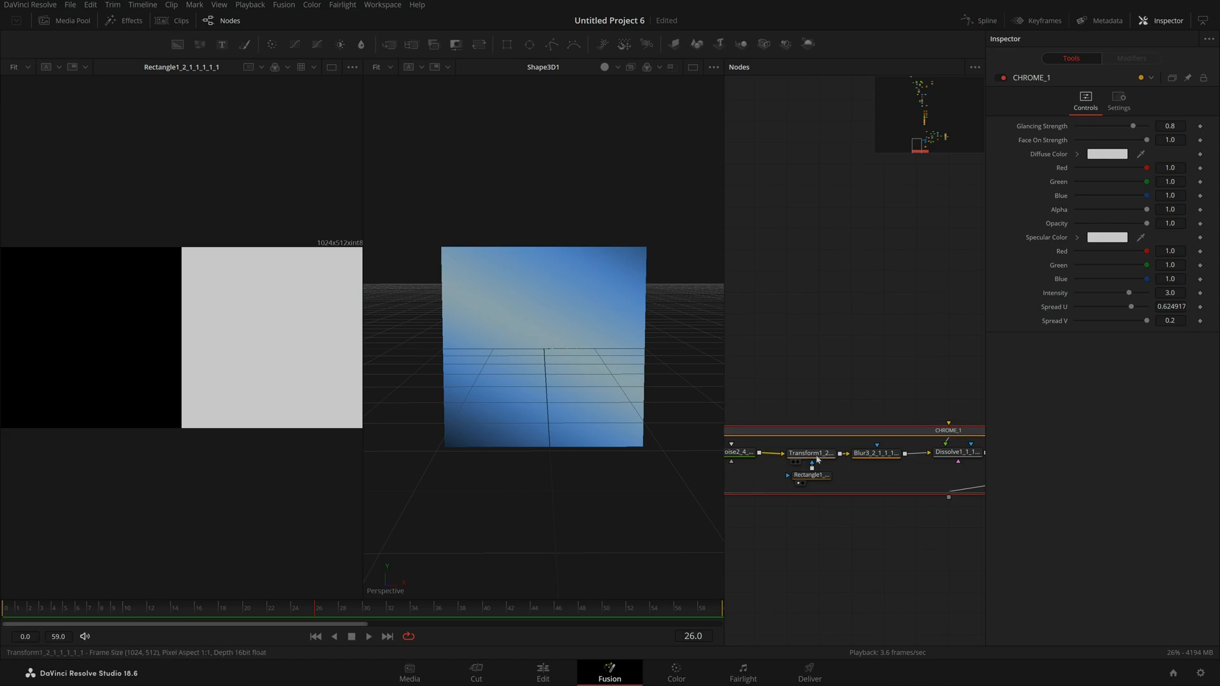
left_click_drag(811, 453, 133, 372)
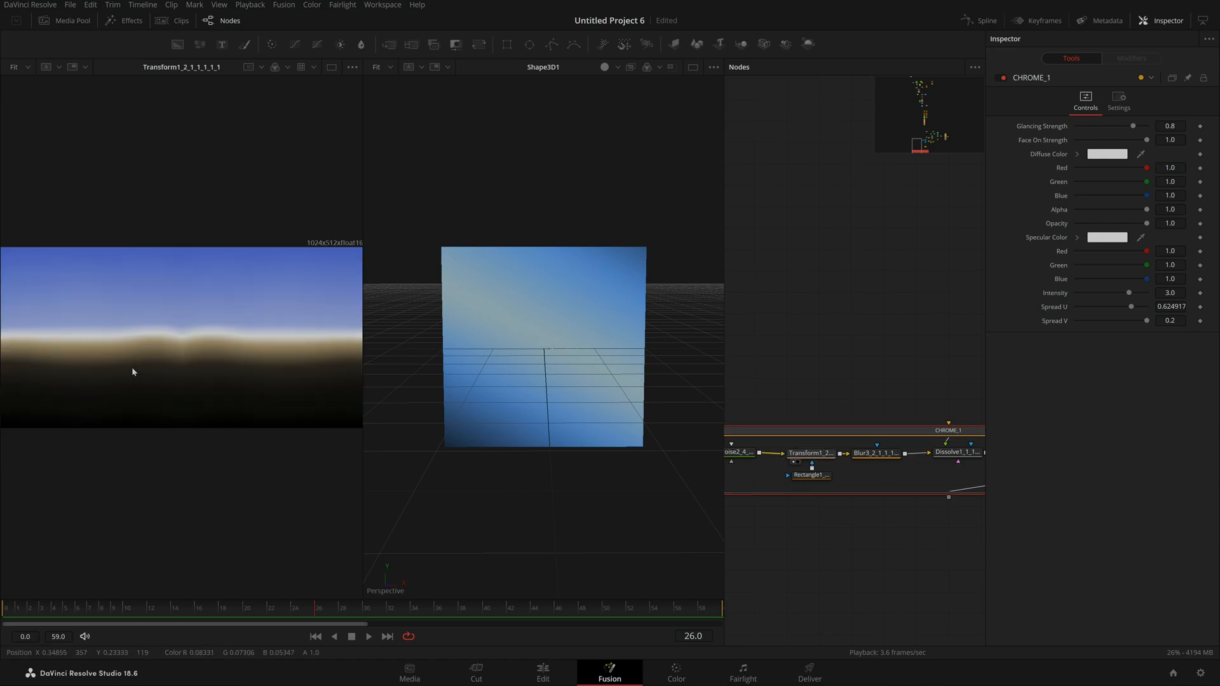
left_click(812, 475)
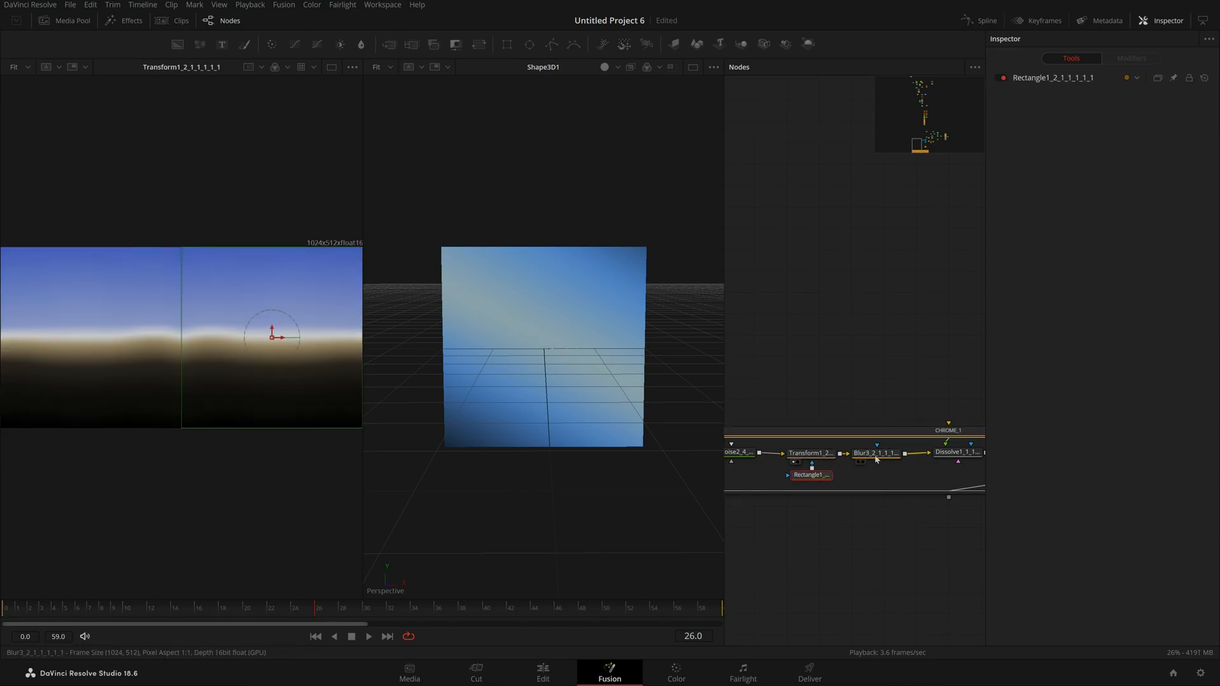
Step: Preview the Dissolve and spheremap nodes of the CHROME_1 group in the first viewer and select the spheremap
left_click_drag(858, 506, 687, 519)
left_click_drag(787, 469, 192, 407)
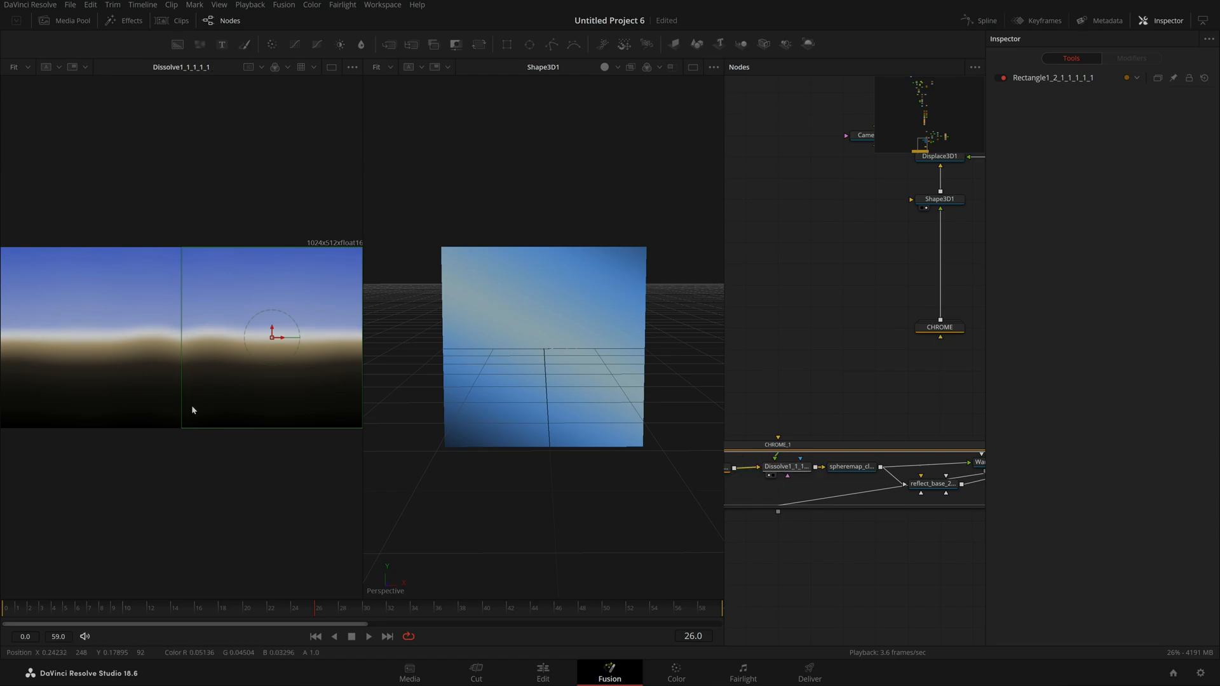
left_click_drag(858, 468, 106, 405)
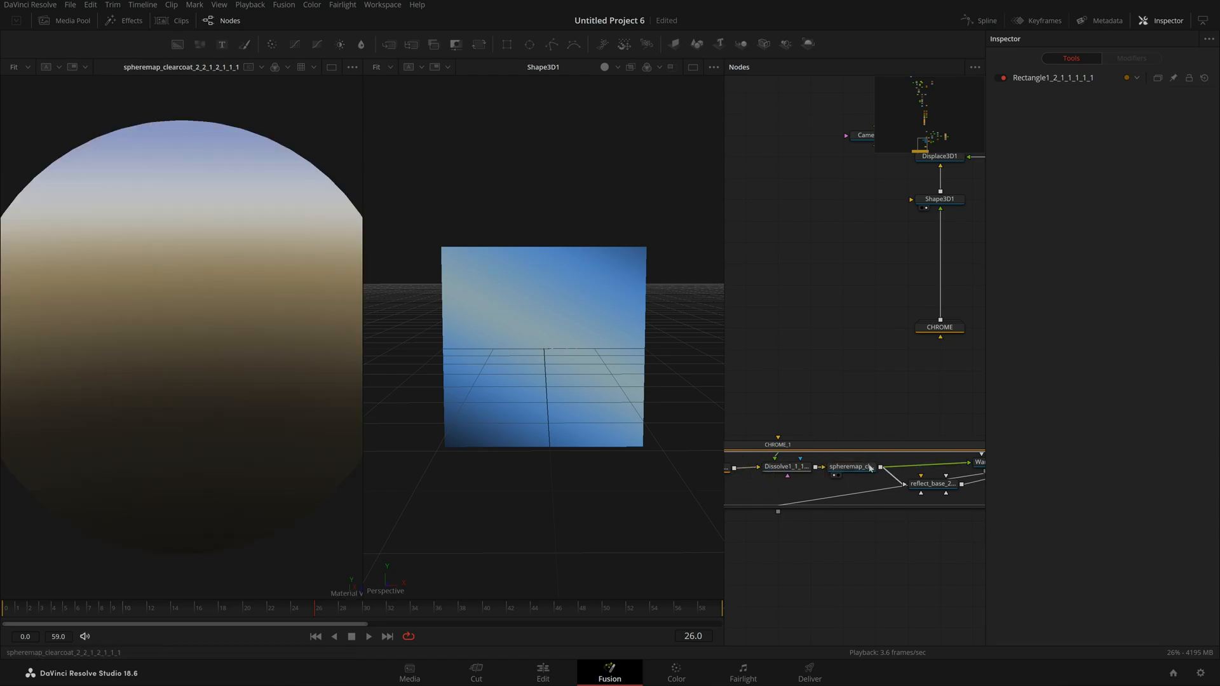
left_click(836, 468)
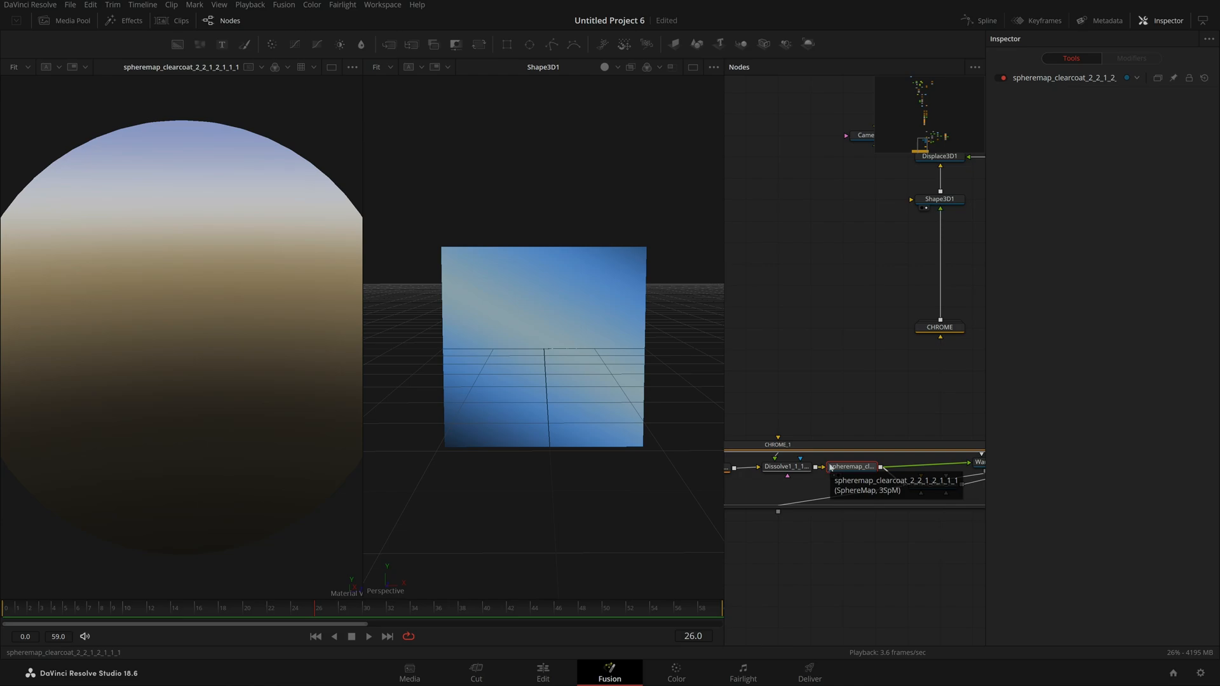
Step: Preview the Ward and reflect_base nodes at the end of the CHROME_1 group in the first viewer
left_click_drag(907, 379, 821, 355)
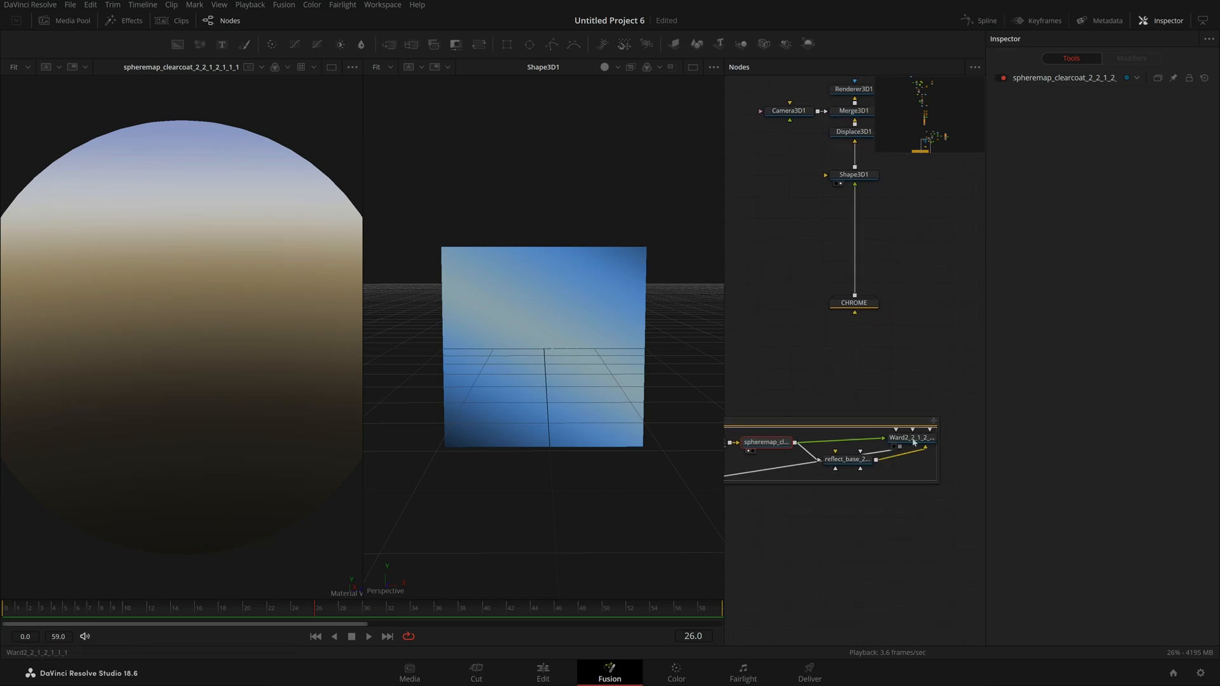
key("1")
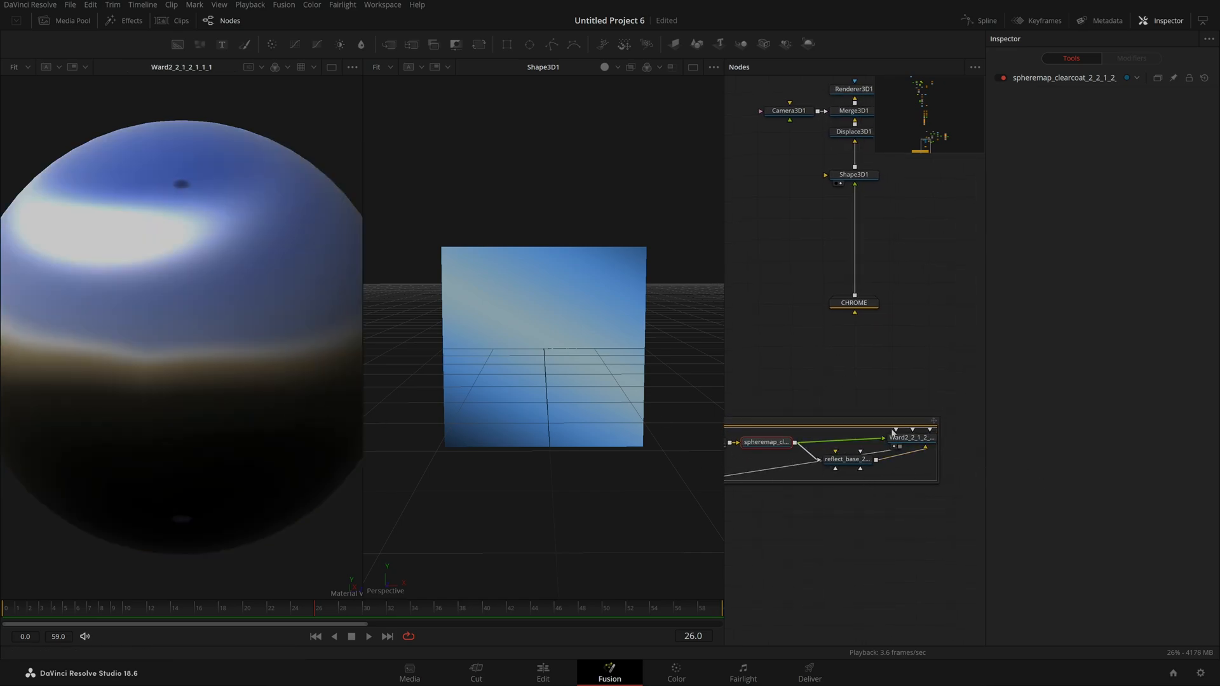
left_click(847, 459)
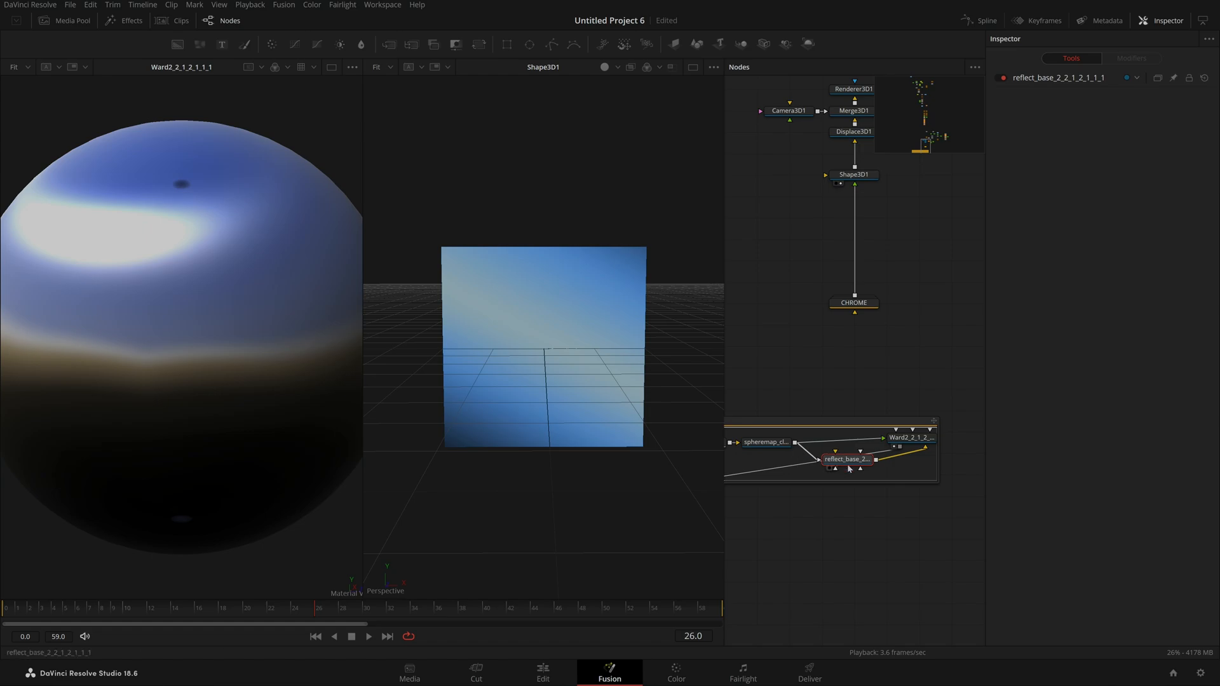
key("1")
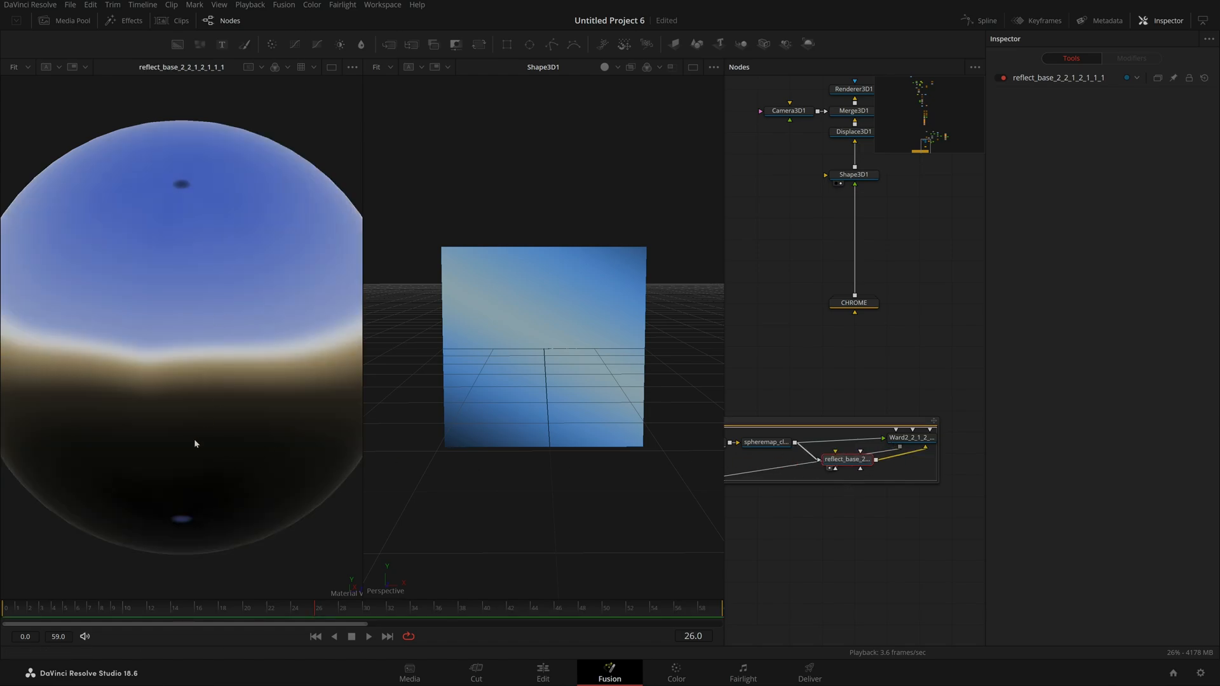
Step: Collapse the CHROME_1 group and expand the CHROME group connected to Shape3D1
scroll(912, 505, "down", 3)
left_click_drag(912, 505, 1069, 475)
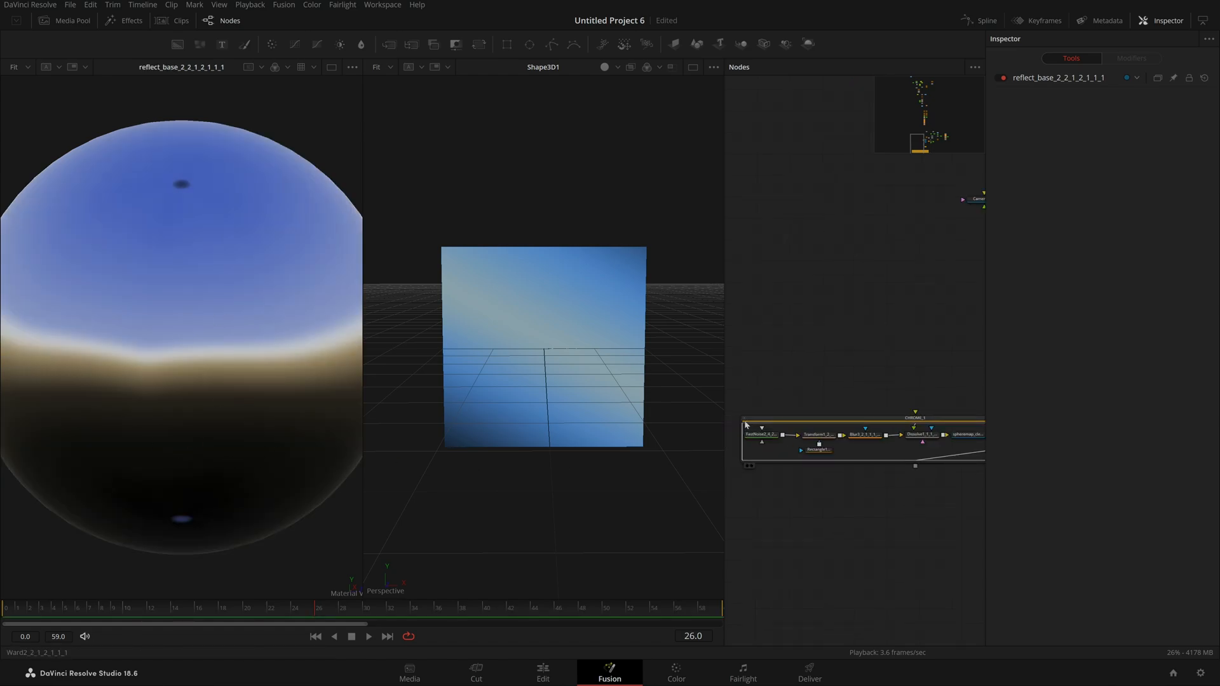
left_click(747, 424)
left_click_drag(920, 431, 786, 472)
double_click(900, 382)
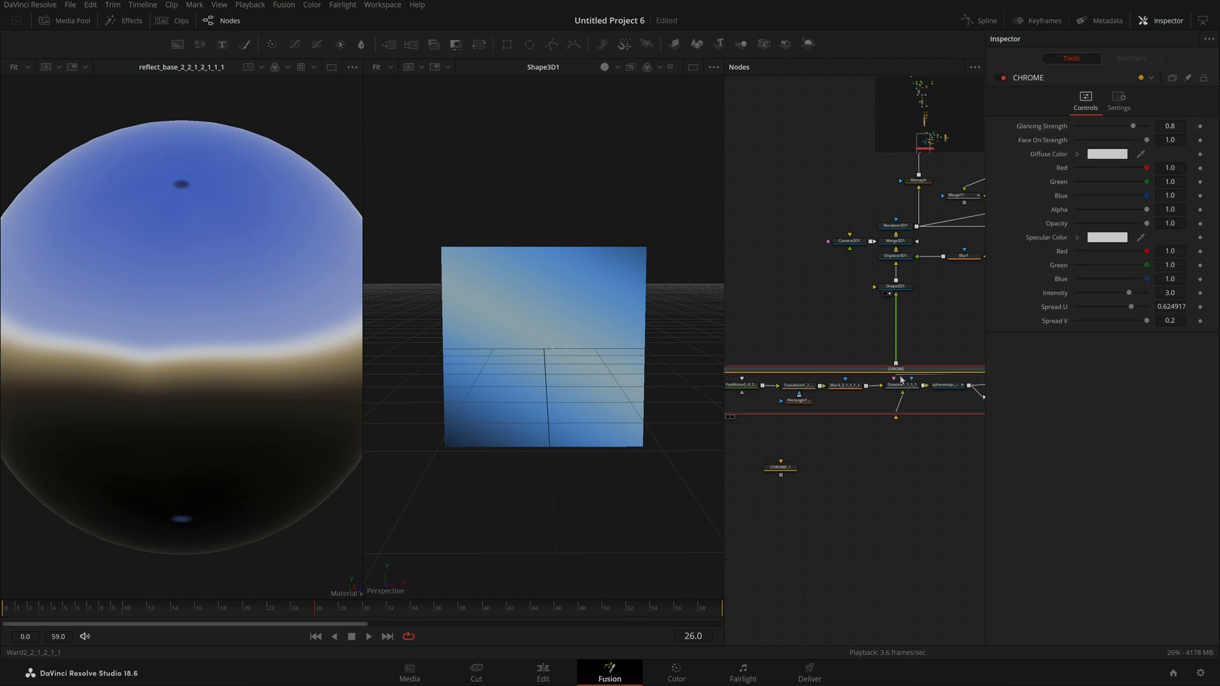
Step: Display the FastNoise node of the CHROME group in the first viewer
left_click_drag(759, 331, 828, 337)
scroll(828, 338, "up", 2)
left_click_drag(817, 417, 250, 418)
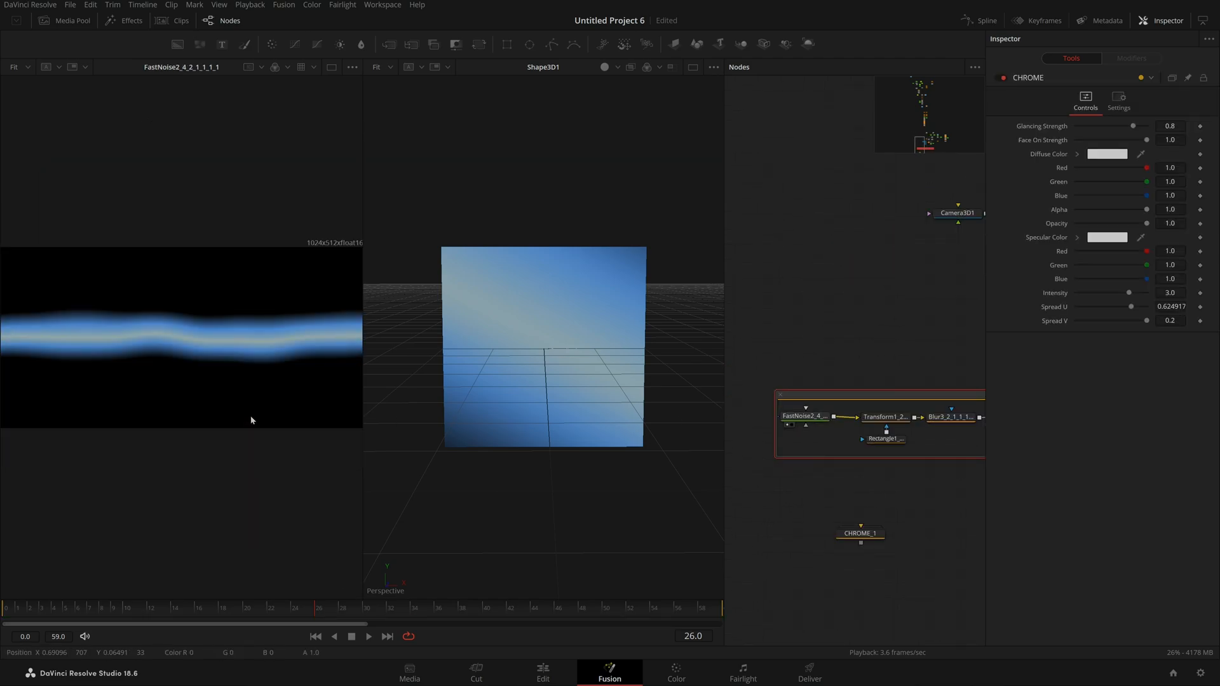
Step: Open the controls of the spheremap node in the CHROME group to examine its rotation settings
left_click_drag(942, 381, 787, 383)
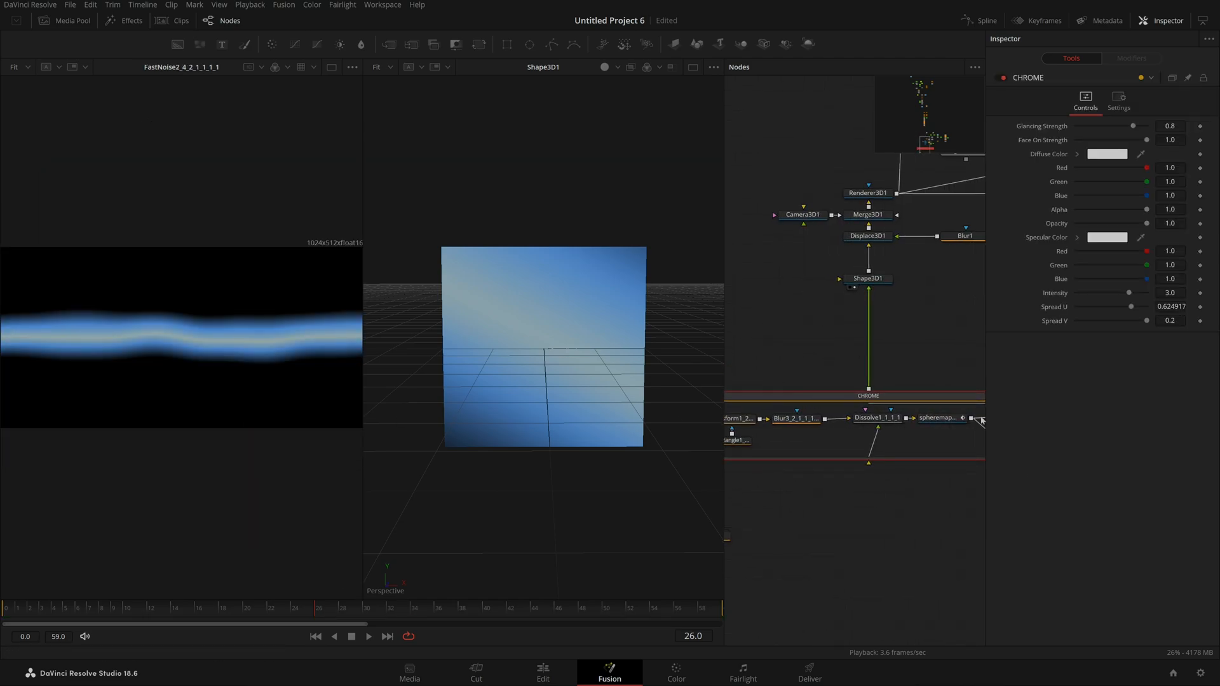
left_click(940, 418)
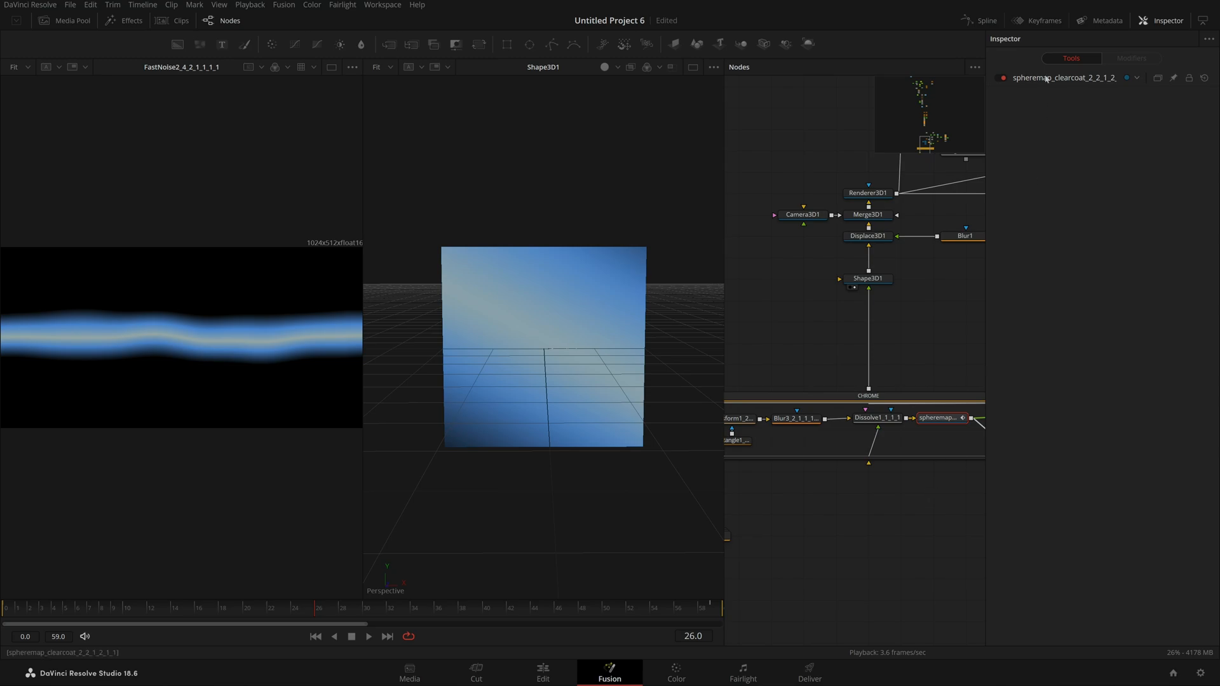
left_click(1136, 78)
Step: Compare the saved versions 2 and 4 of the CHROME group's FastNoise node with version 1, and return to version 1
left_click_drag(748, 357, 884, 356)
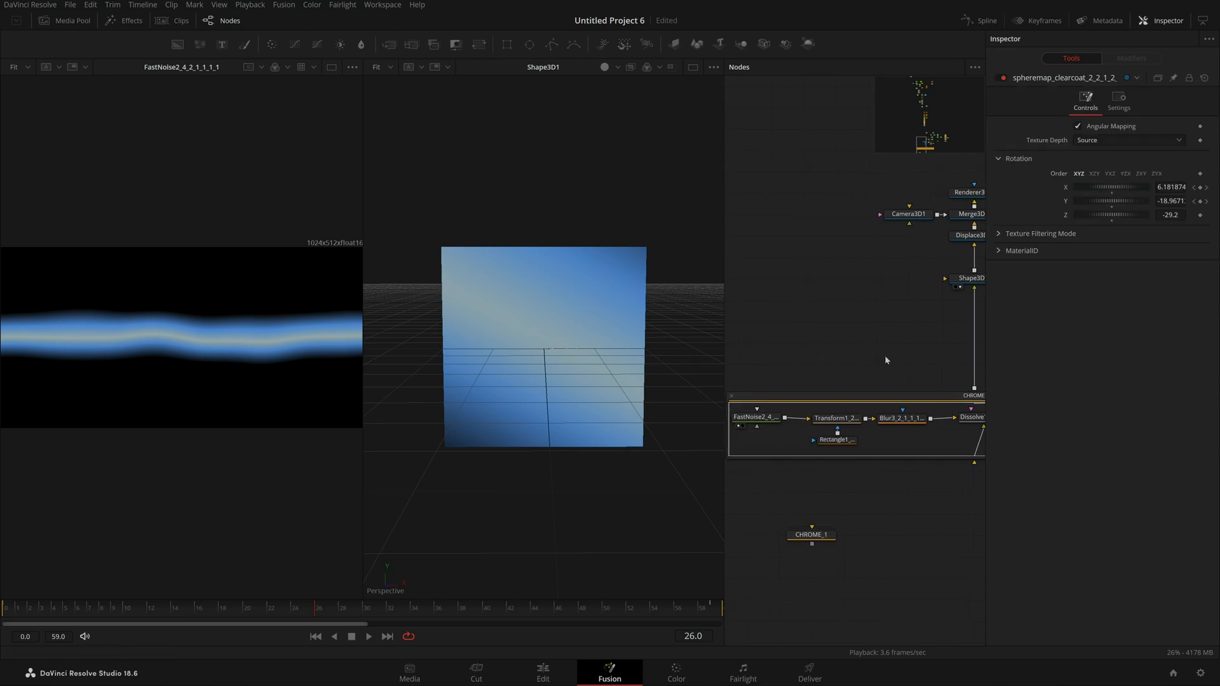
left_click(795, 420)
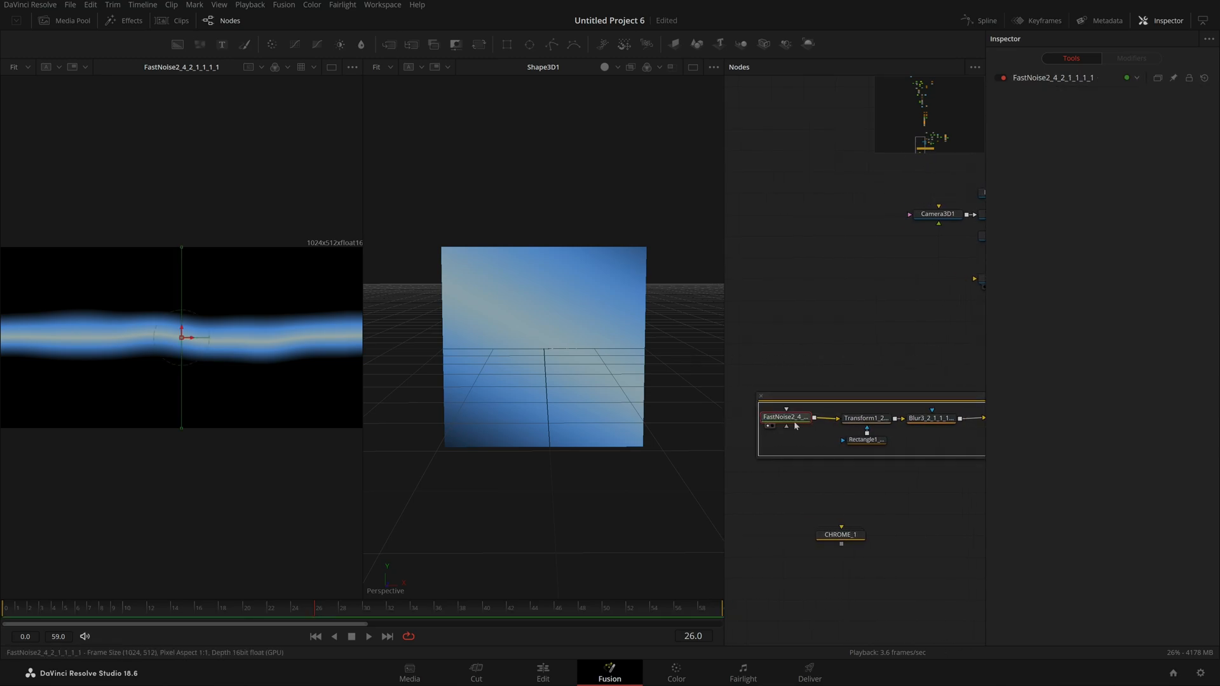
left_click(1072, 60)
left_click(1107, 97)
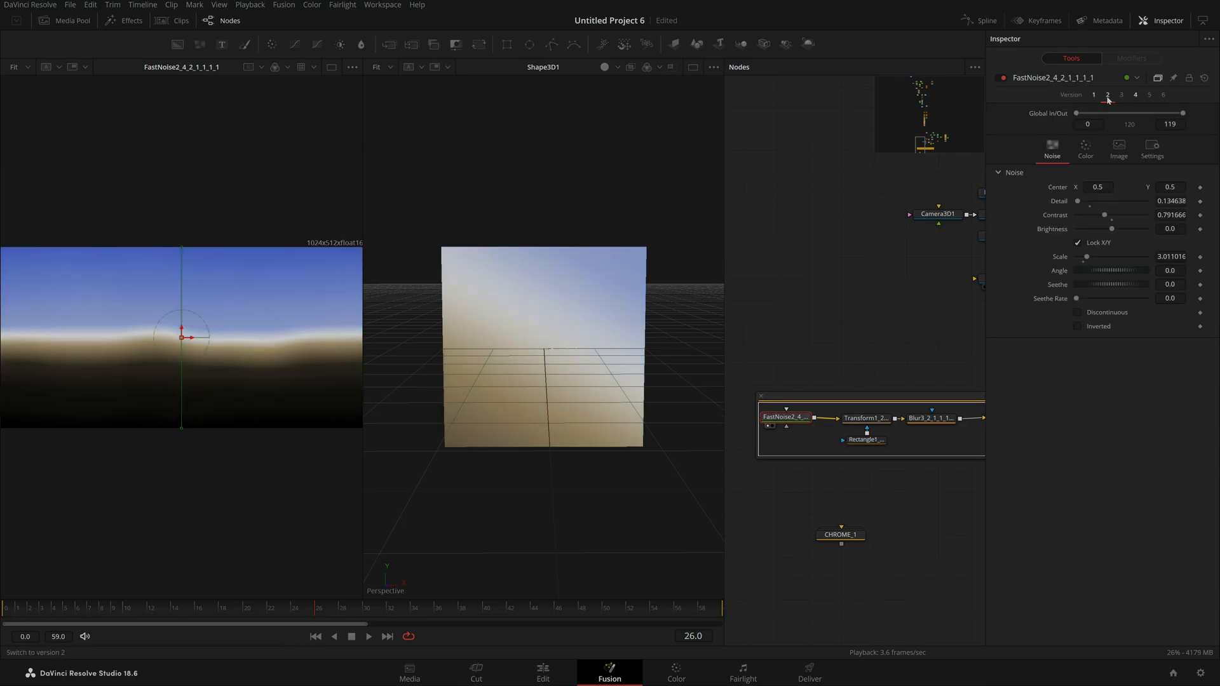
left_click(1136, 96)
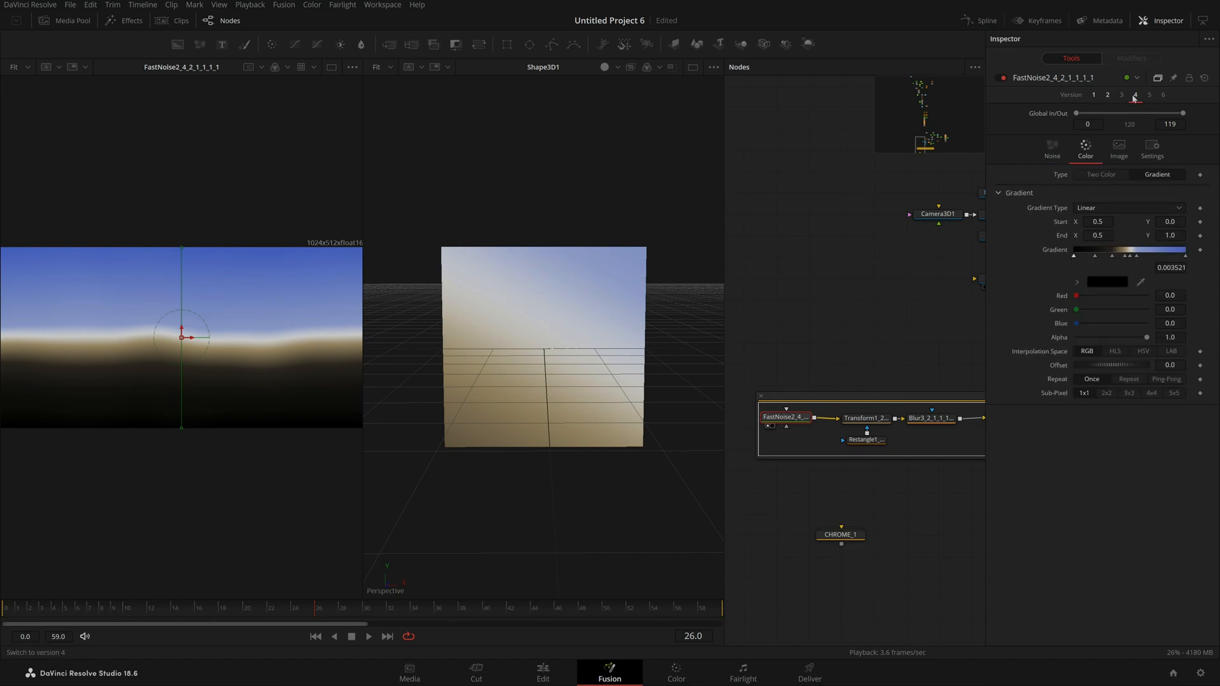
left_click(1094, 95)
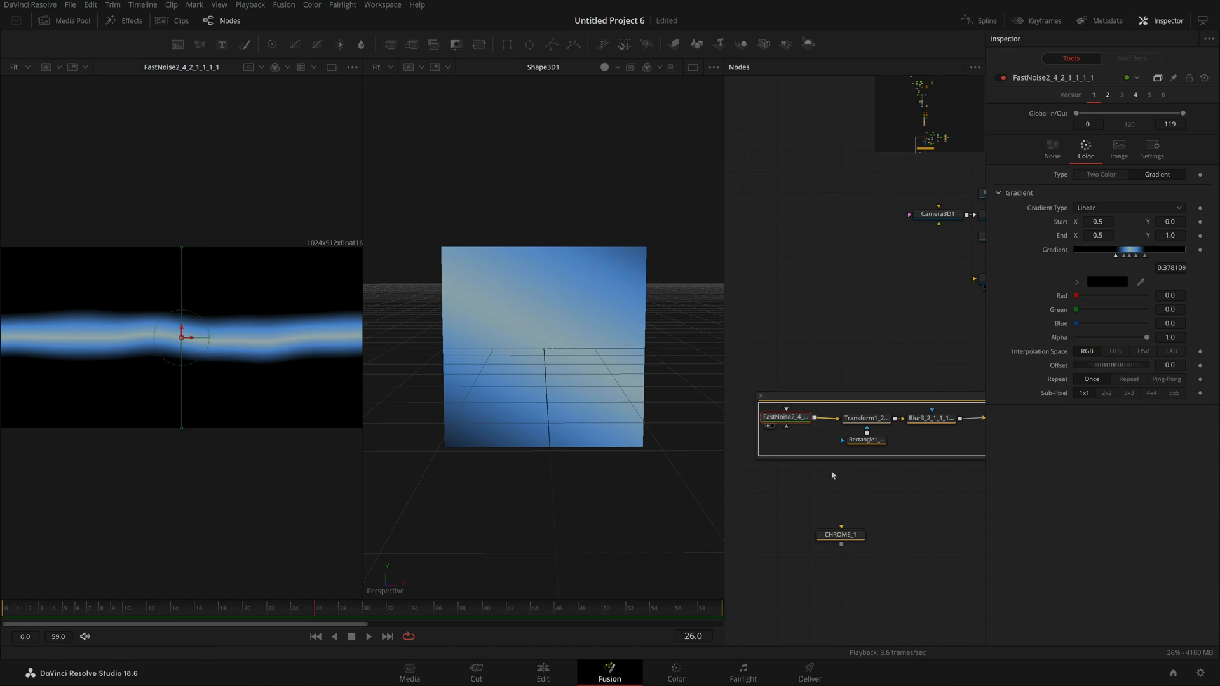
Step: Preview the Rectangle mask, Blur and Dissolve nodes of the CHROME group in the first viewer
left_click(839, 448)
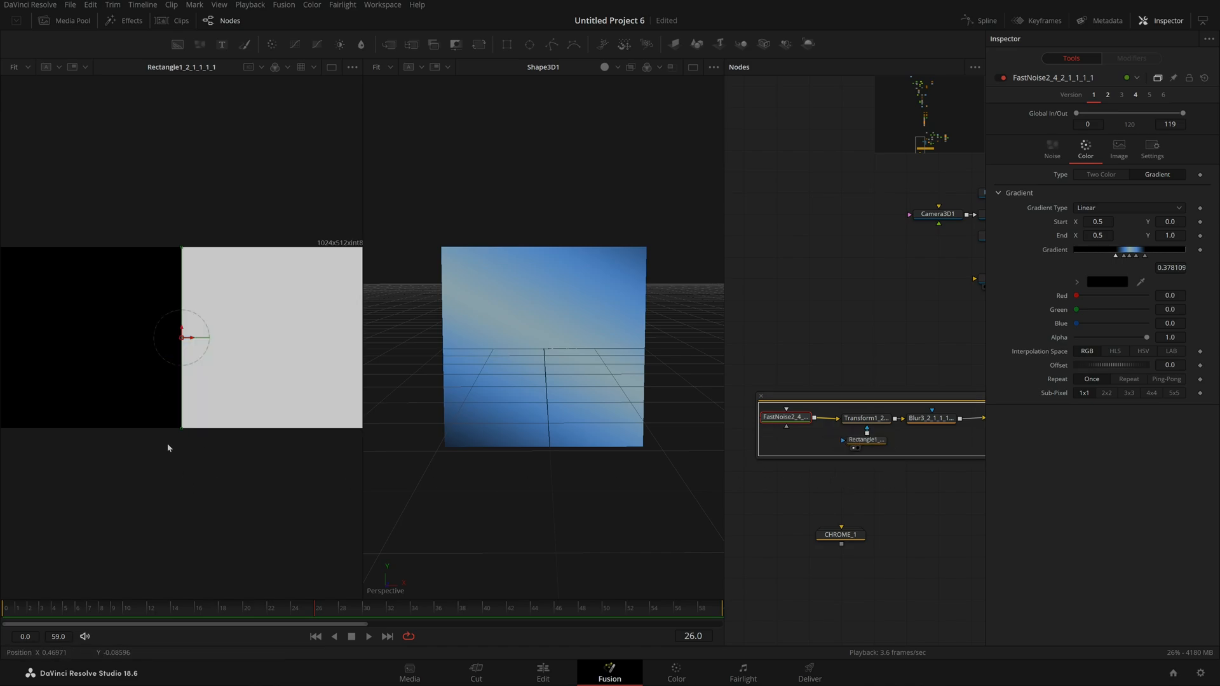
left_click_drag(861, 496, 718, 542)
left_click_drag(340, 468, 324, 467)
left_click_drag(794, 465, 337, 469)
left_click_drag(868, 469, 303, 464)
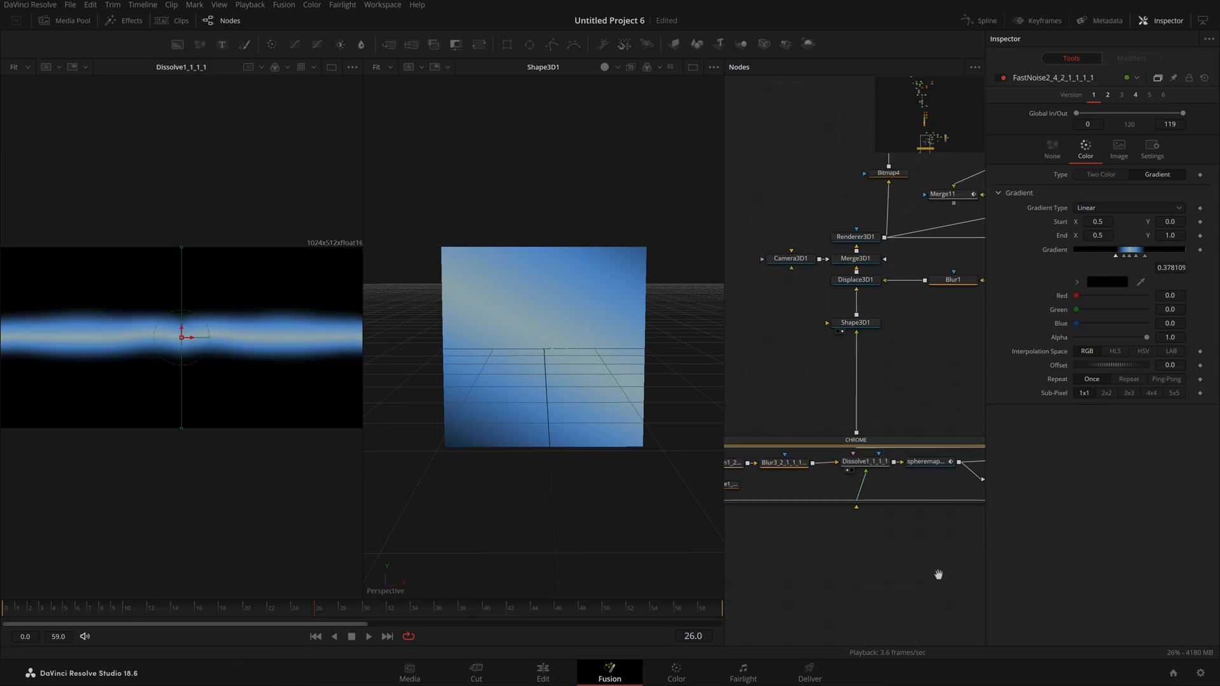
Step: Display the CHROME group's spheremap node in the first viewer and scrub the timeline between frames 0 and 59 to examine its animated rotation
left_click_drag(938, 574, 835, 574)
left_click(839, 467)
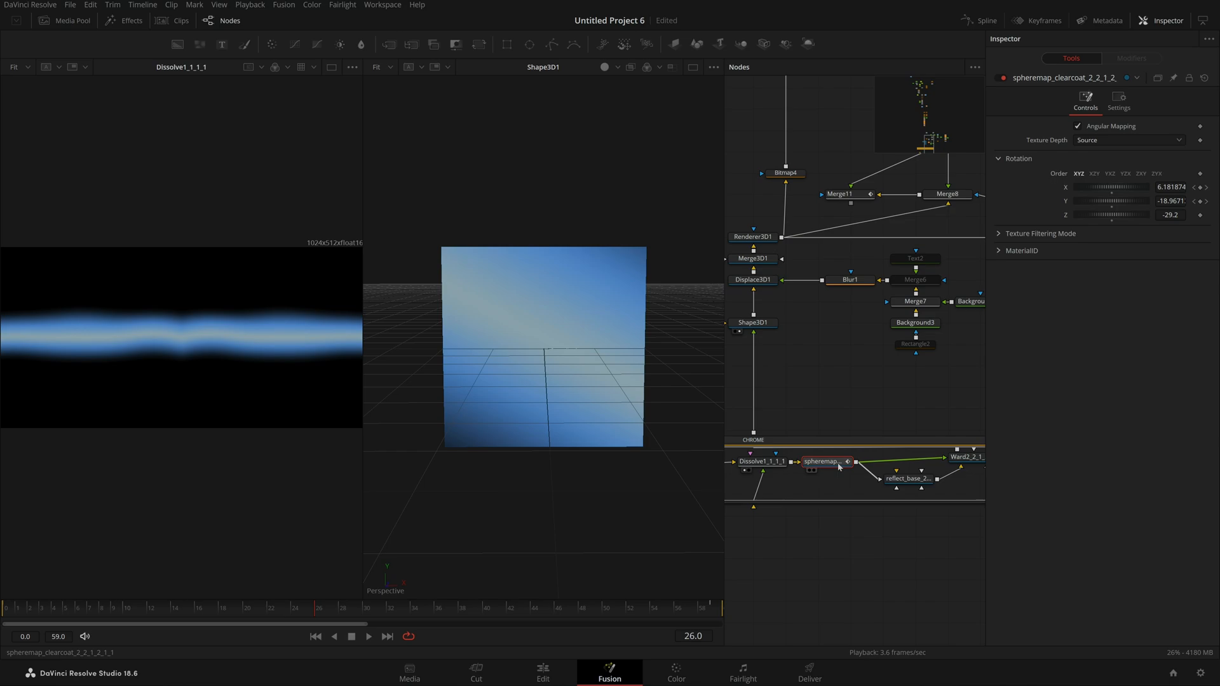
key("1")
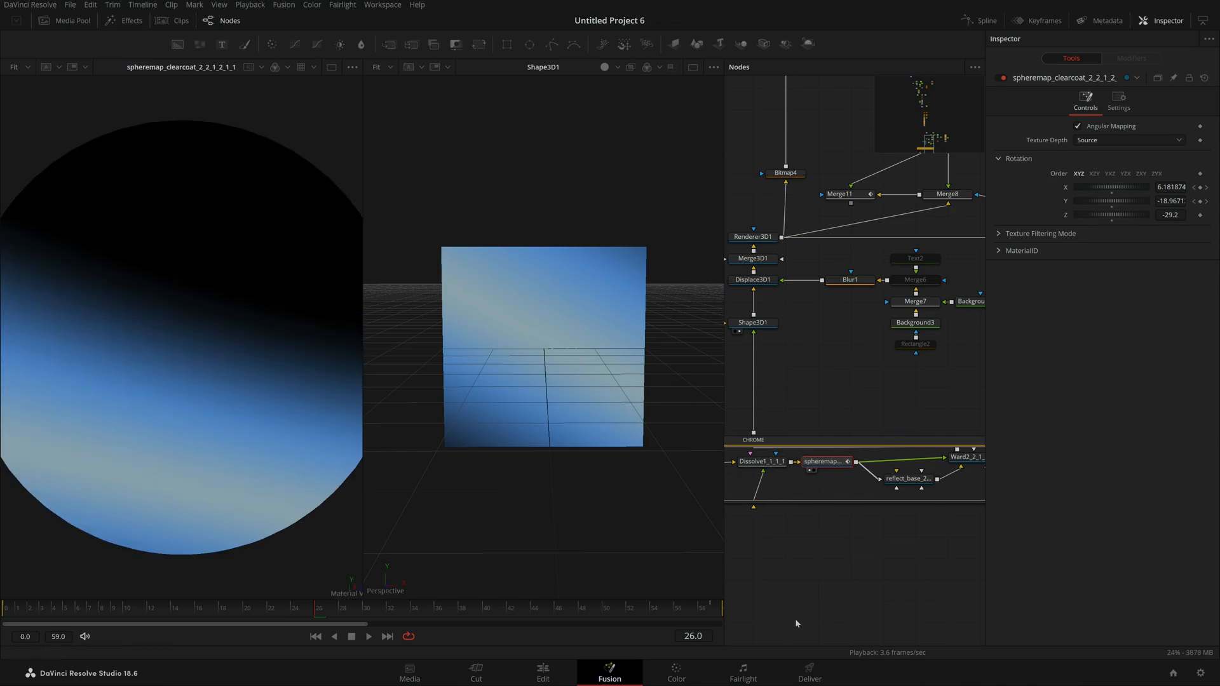
left_click_drag(260, 611, 1, 629)
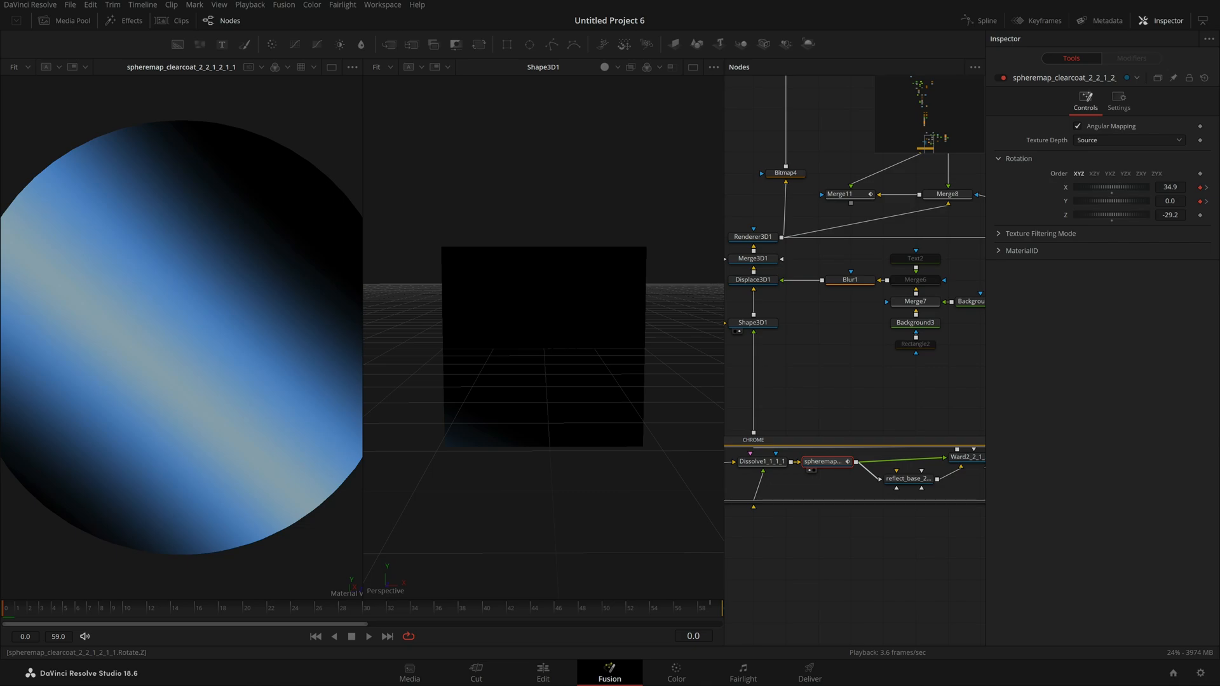
left_click_drag(319, 605, 717, 619)
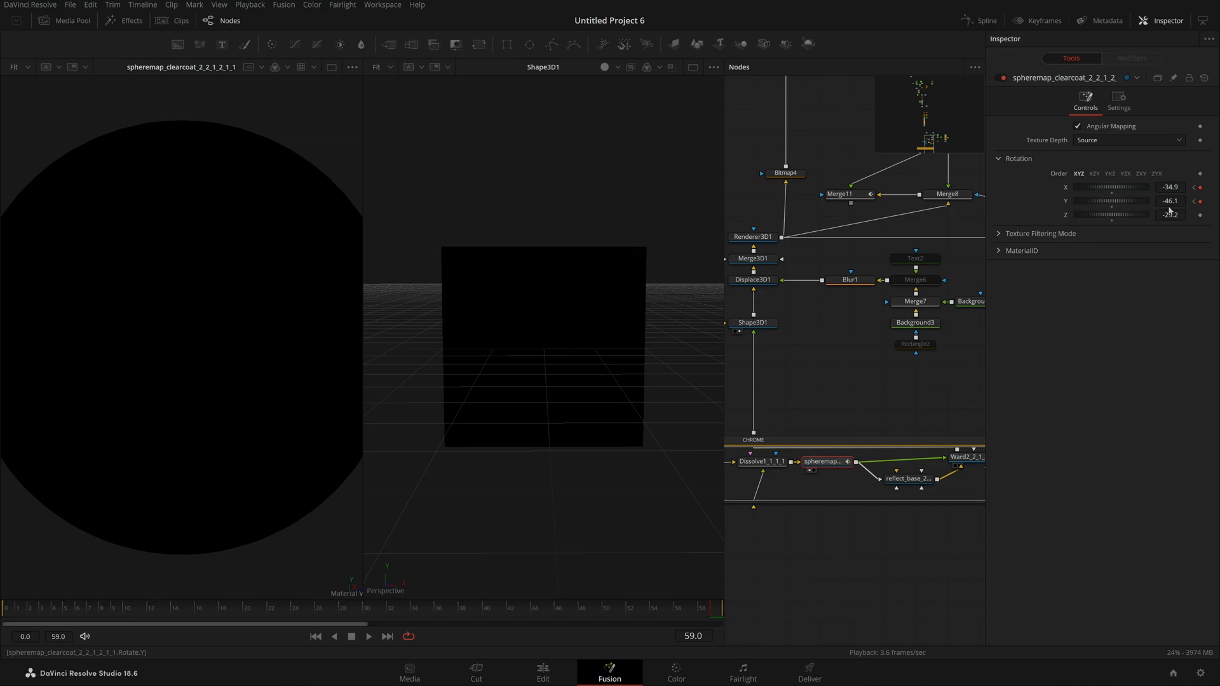
left_click_drag(684, 616, 199, 642)
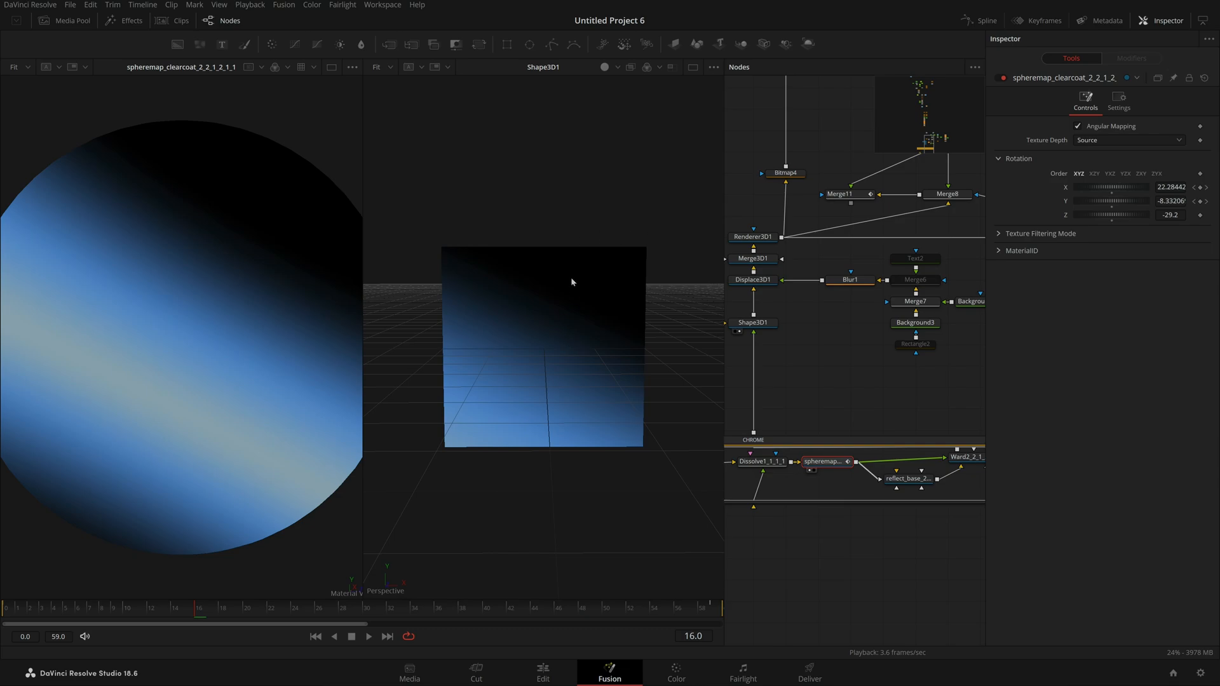
left_click_drag(164, 636, 298, 644)
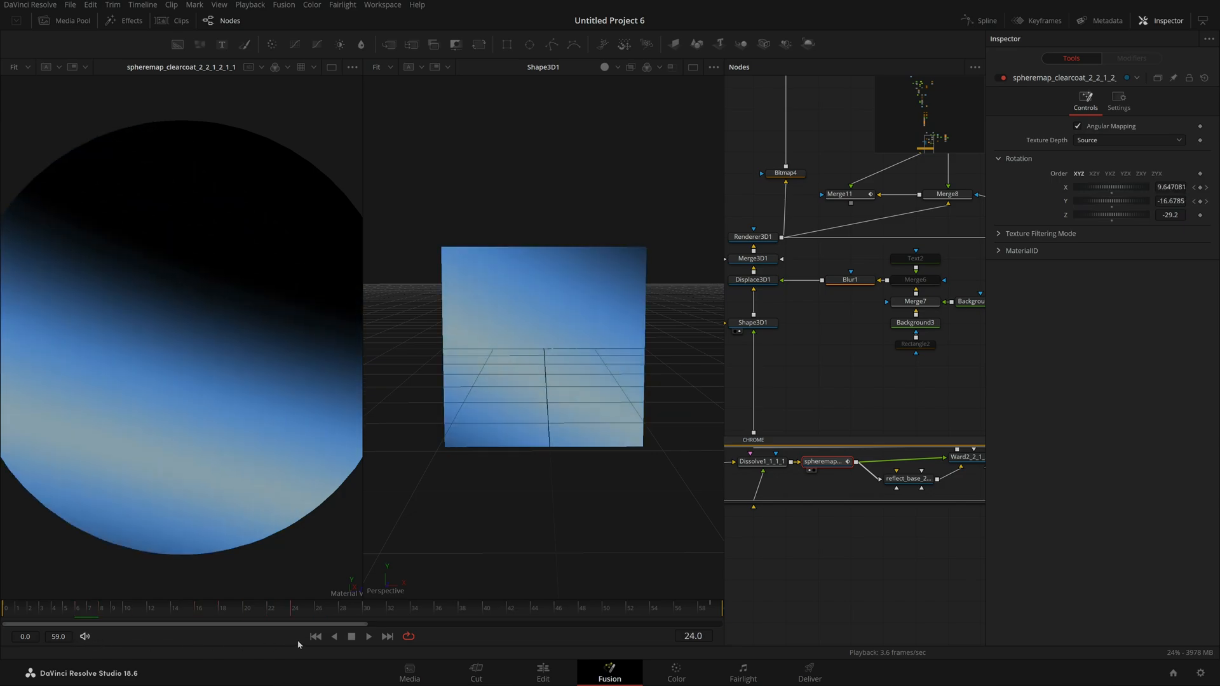
Step: Preview the reflect_base and Ward nodes of the CHROME group in the first viewer and examine the reflection settings of reflect_base
left_click_drag(752, 567, 677, 579)
left_click_drag(836, 491, 264, 467)
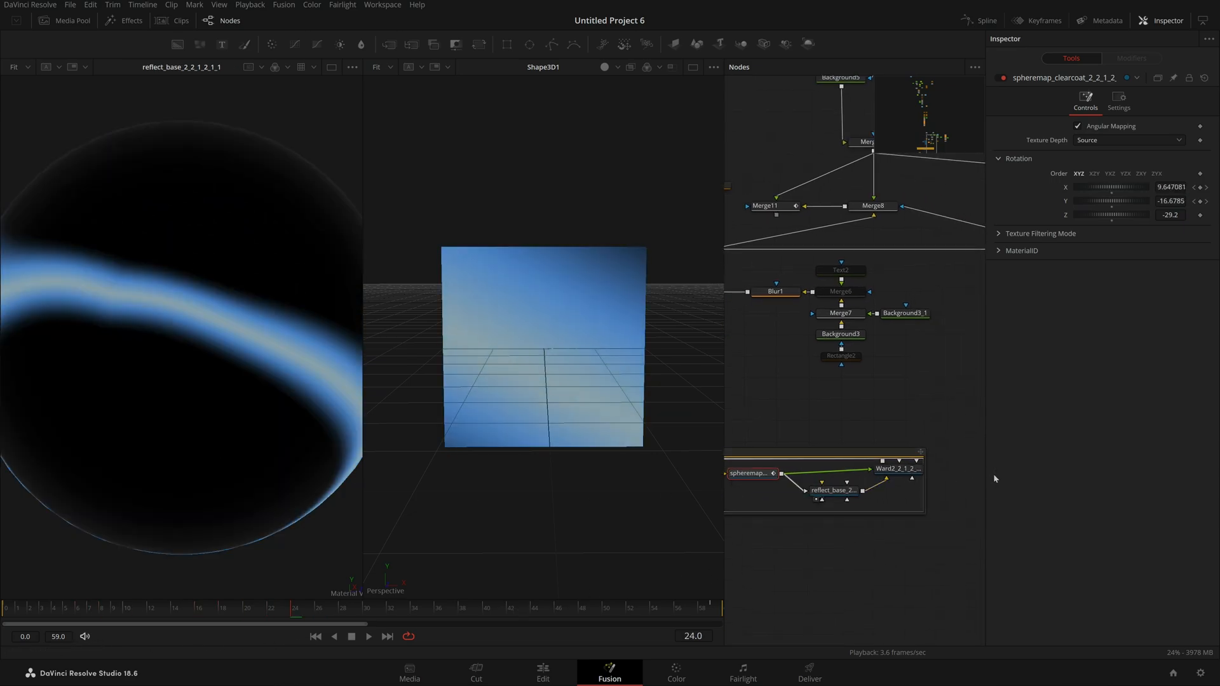
left_click(854, 490)
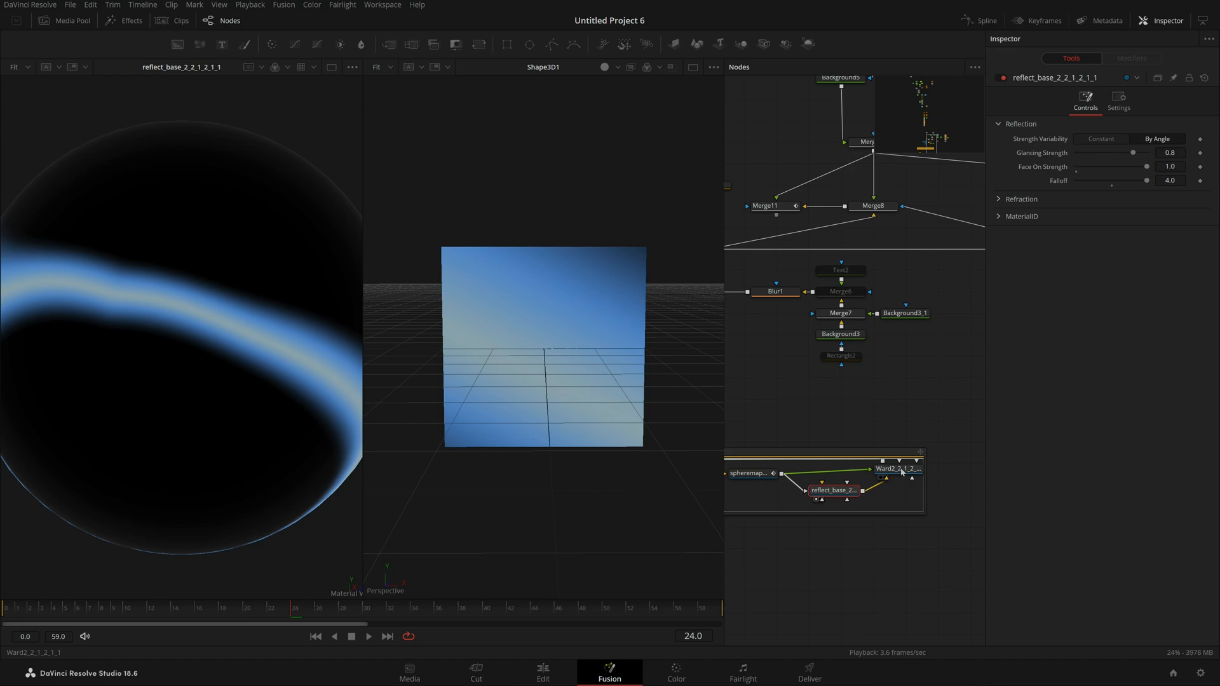
left_click_drag(902, 473, 85, 490)
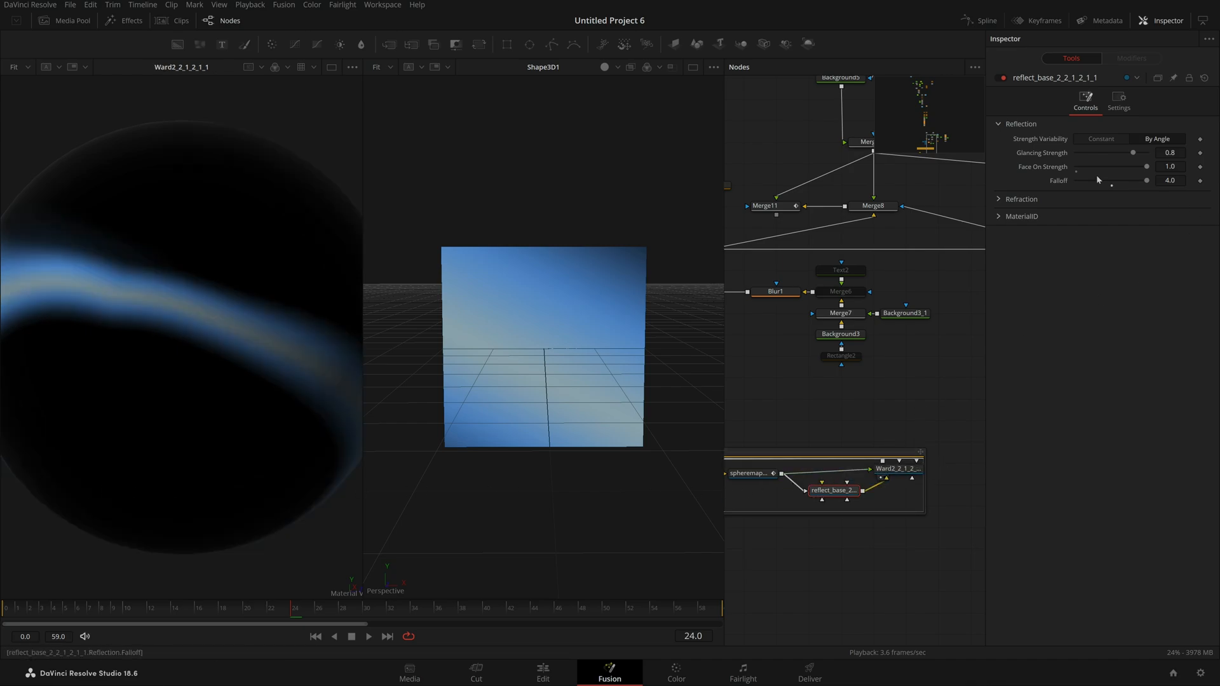
left_click_drag(1146, 166, 1147, 197)
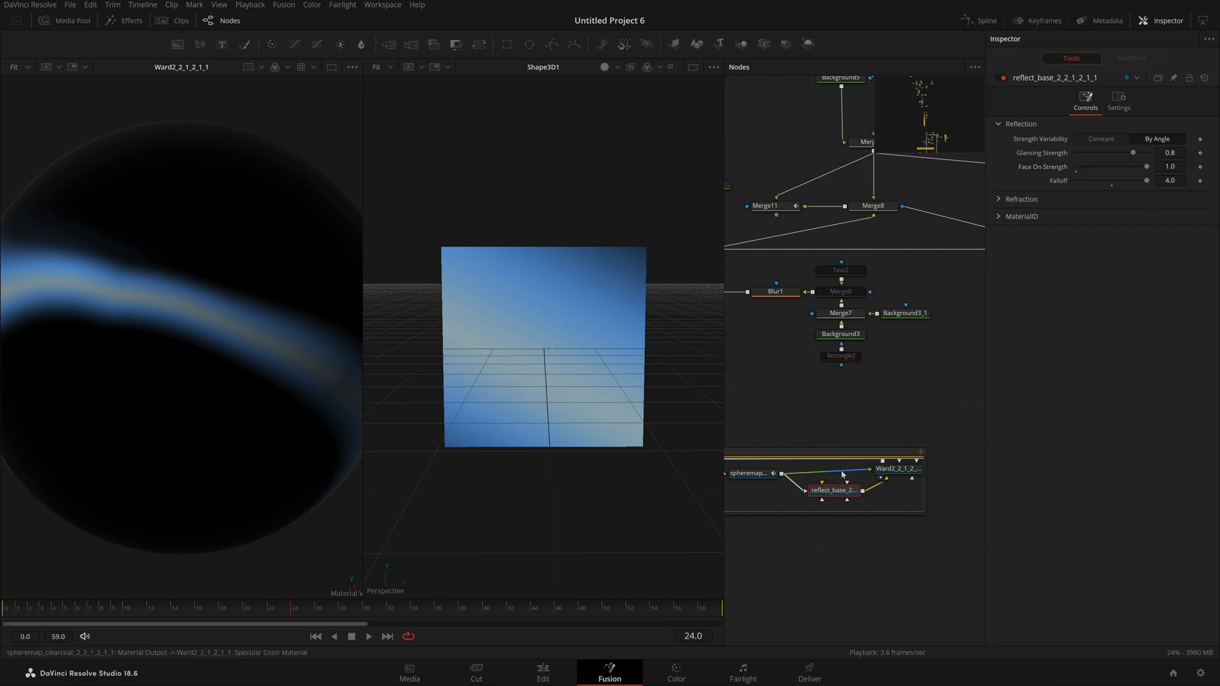
Step: Select the whole CHROME group to examine its exposed reflection, diffuse and specular controls
left_click_drag(841, 430, 1018, 419)
left_click_drag(898, 419, 1087, 413)
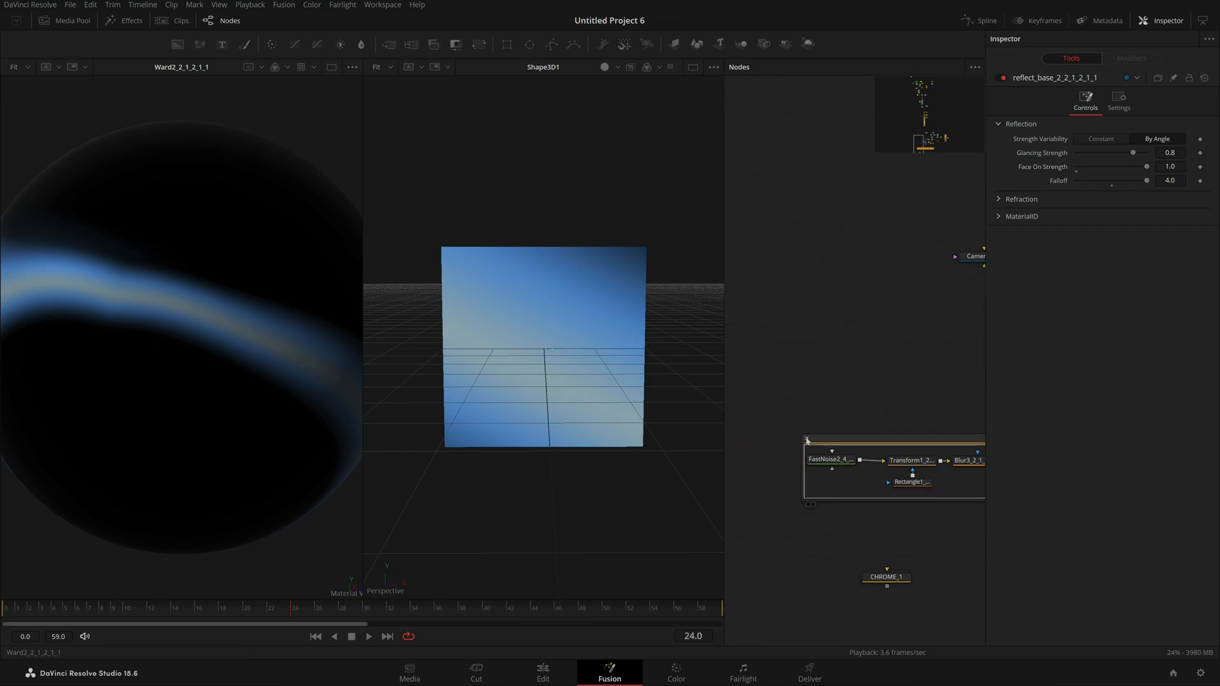
left_click(807, 438)
left_click_drag(883, 447, 668, 485)
left_click(856, 486)
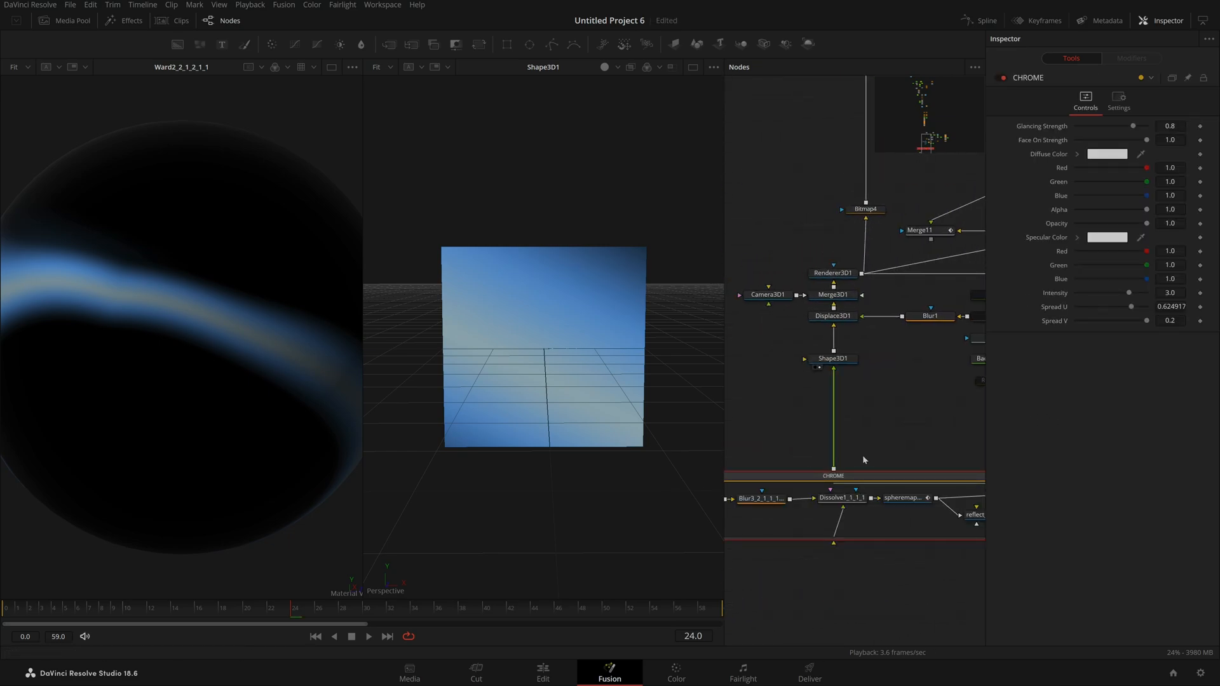
Step: Orbit around the Shape3D1 plane to examine its reflection from different angles, collapsing and re-expanding the CHROME group
mouse_move(562, 323)
left_mouse_down()
mouse_move(578, 303)
mouse_move(560, 342)
left_mouse_up()
key("ctrl+e")
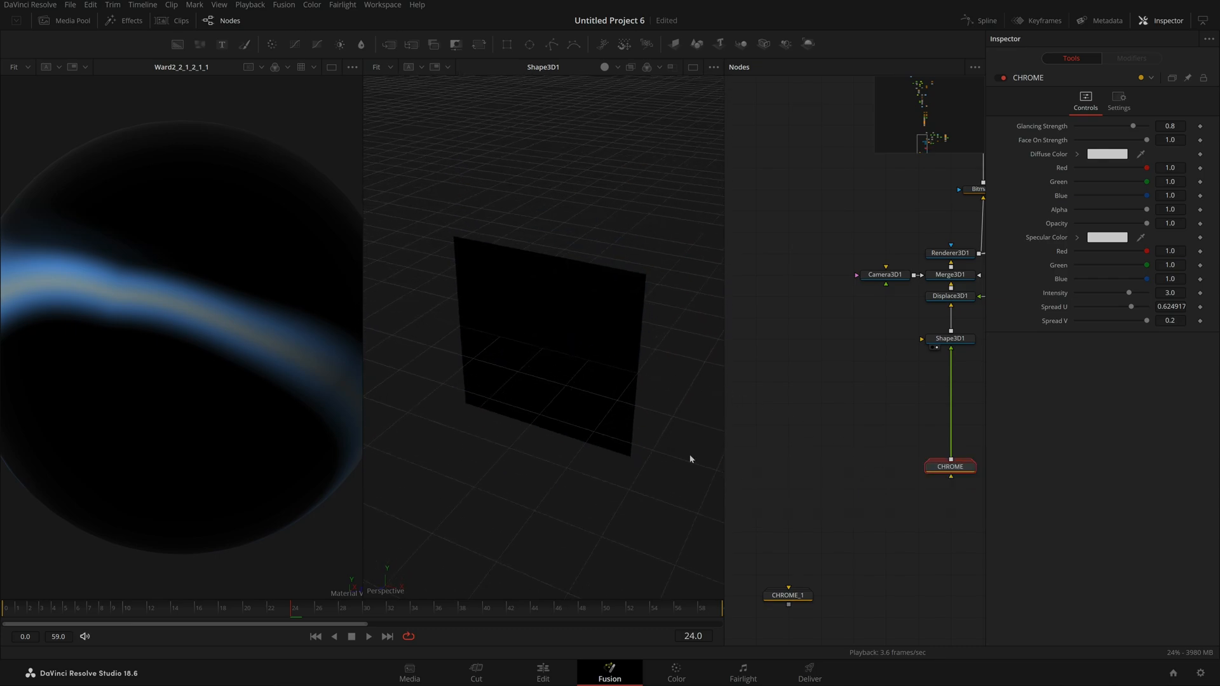
left_click_drag(690, 455, 651, 403)
key("ctrl+e")
left_click_drag(851, 419, 785, 395)
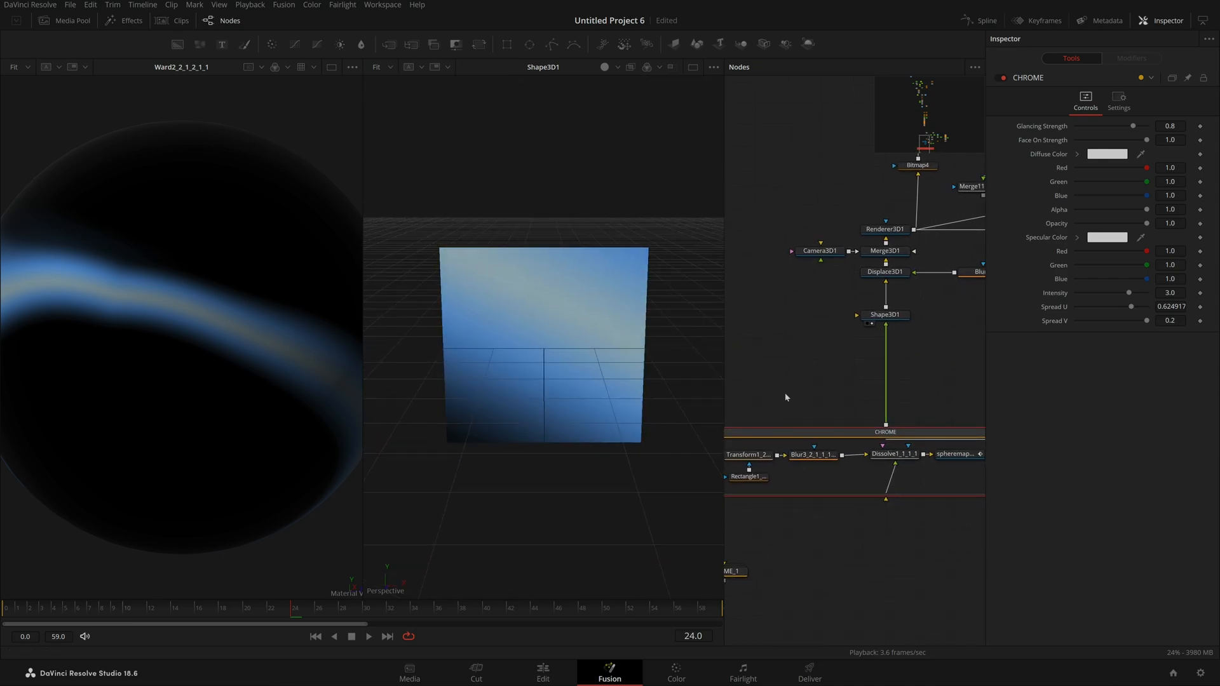
left_click_drag(560, 484, 449, 540)
Step: Play and scrub the animation from frame 0 while viewing the light sweep on the Shape3D1 plane from different angles
left_click_drag(294, 611, 8, 629)
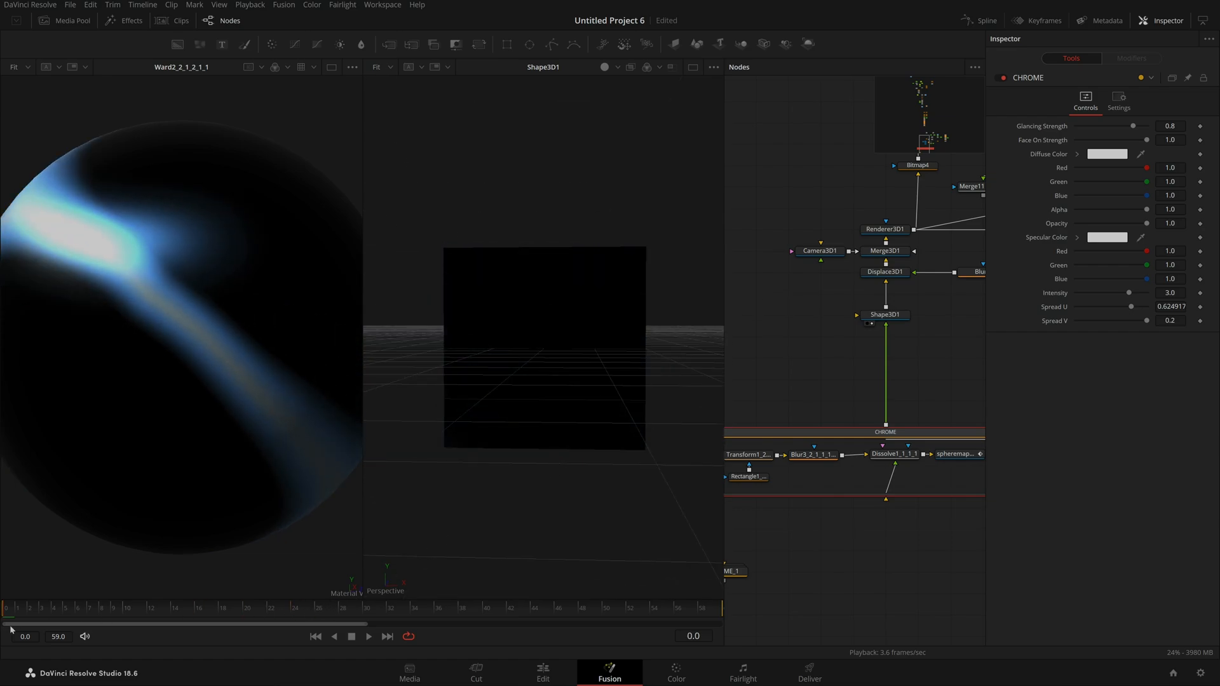
key("space")
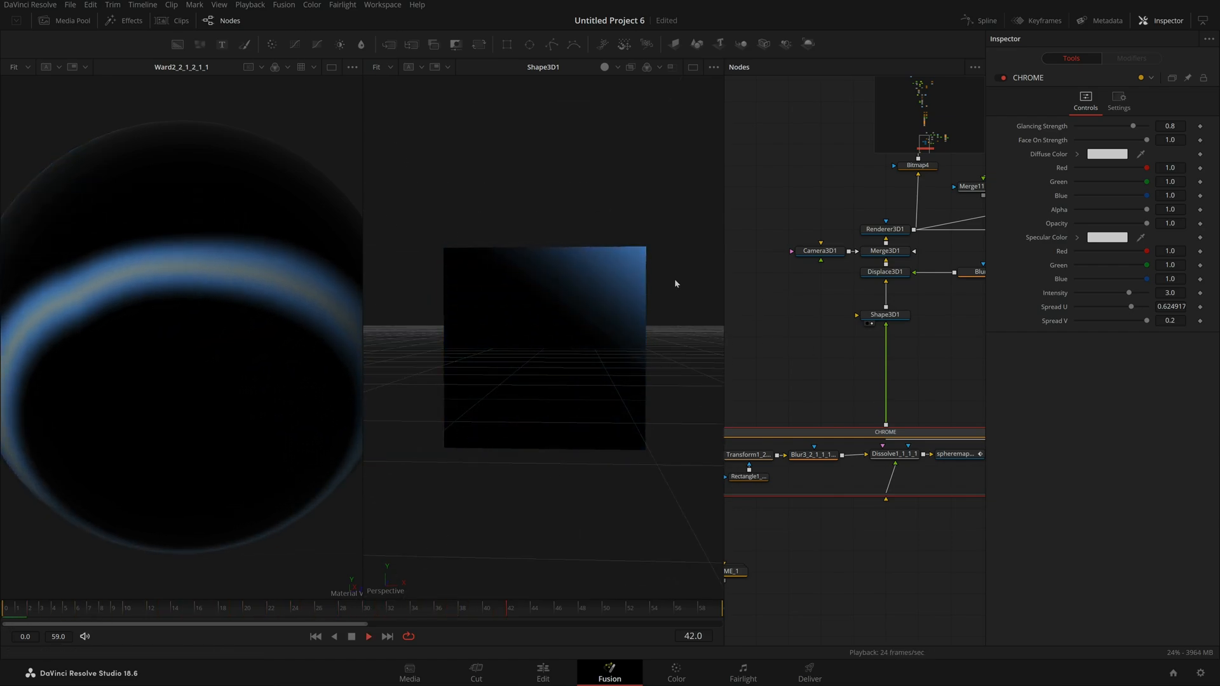
left_click_drag(577, 430, 616, 430)
key("space")
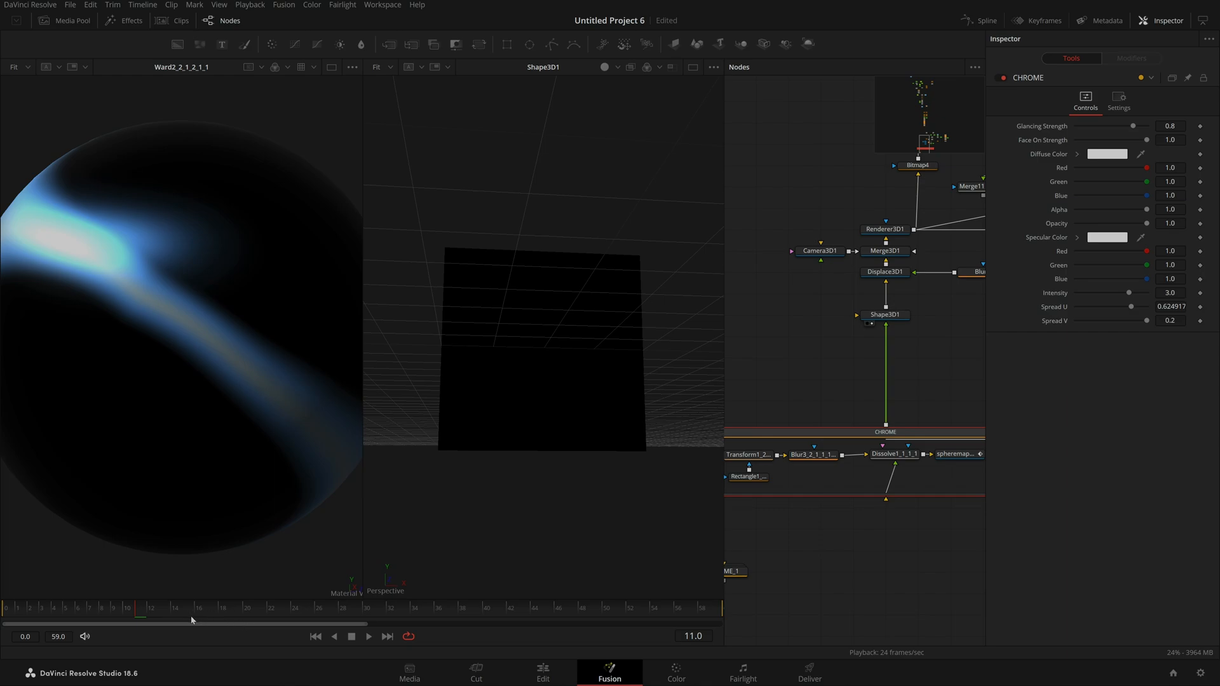
key("space")
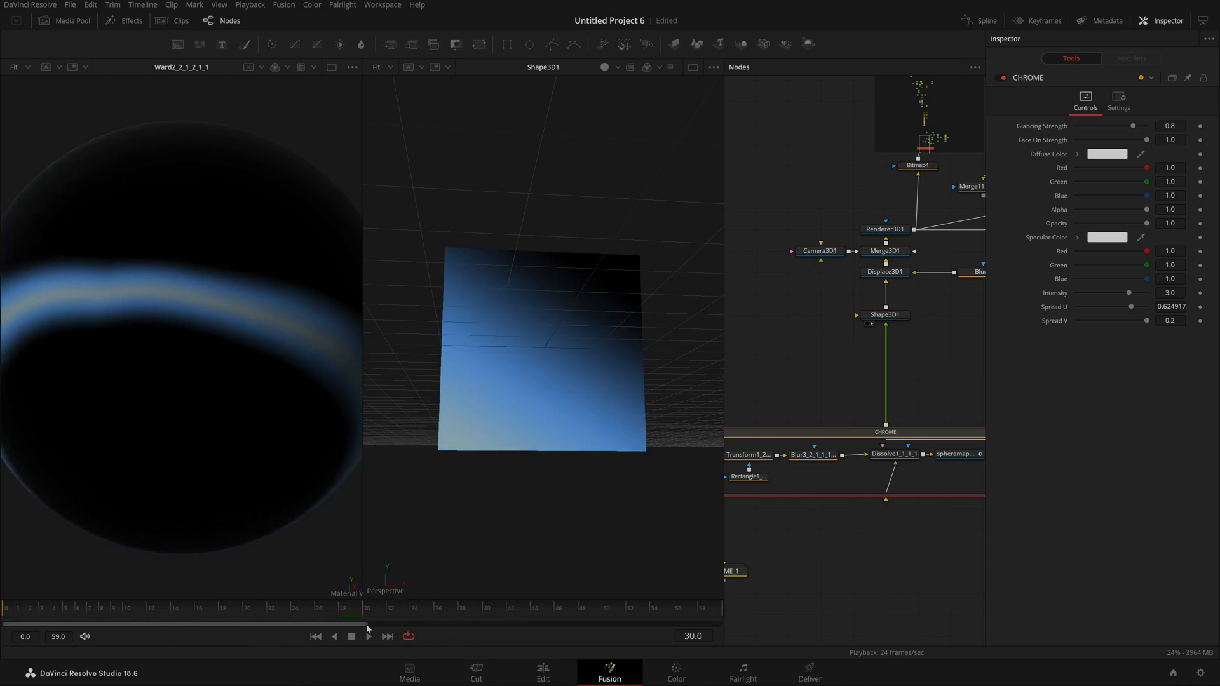
left_click_drag(510, 444, 507, 470)
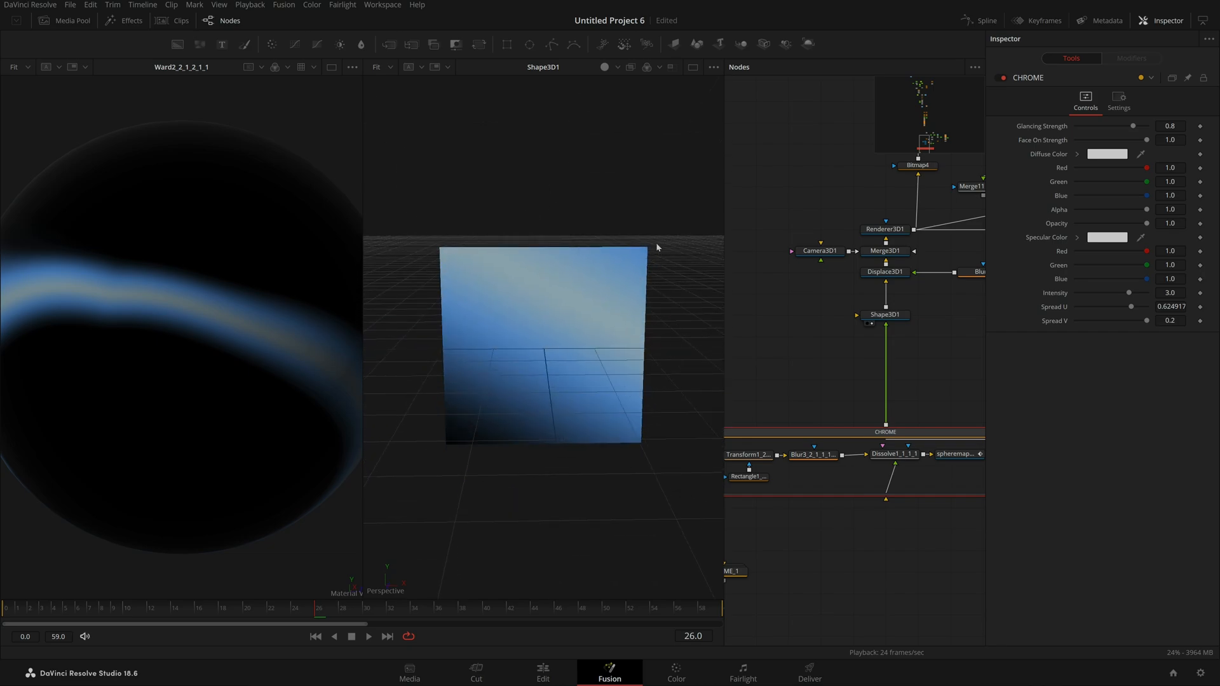
left_click(609, 71)
left_click(608, 71)
Step: Collapse the CHROME group and delete the unconnected CHROME_1 node
left_click_drag(759, 427, 975, 404)
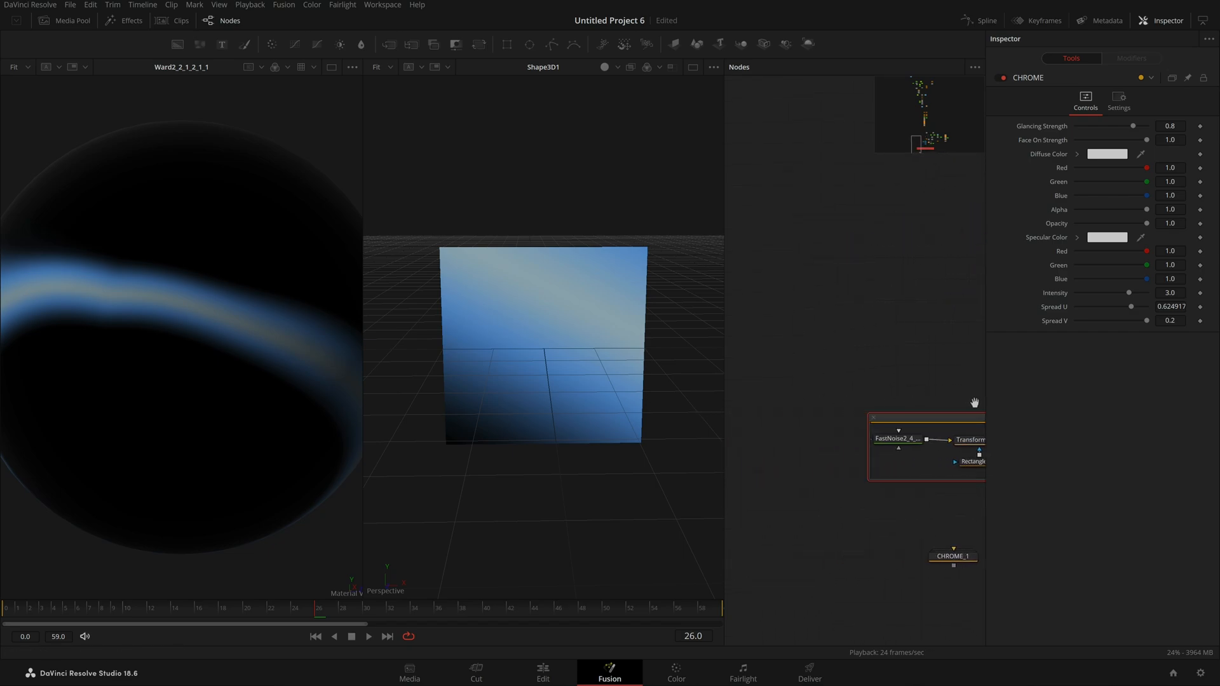
left_click(875, 423)
left_click(947, 557)
key("Delete")
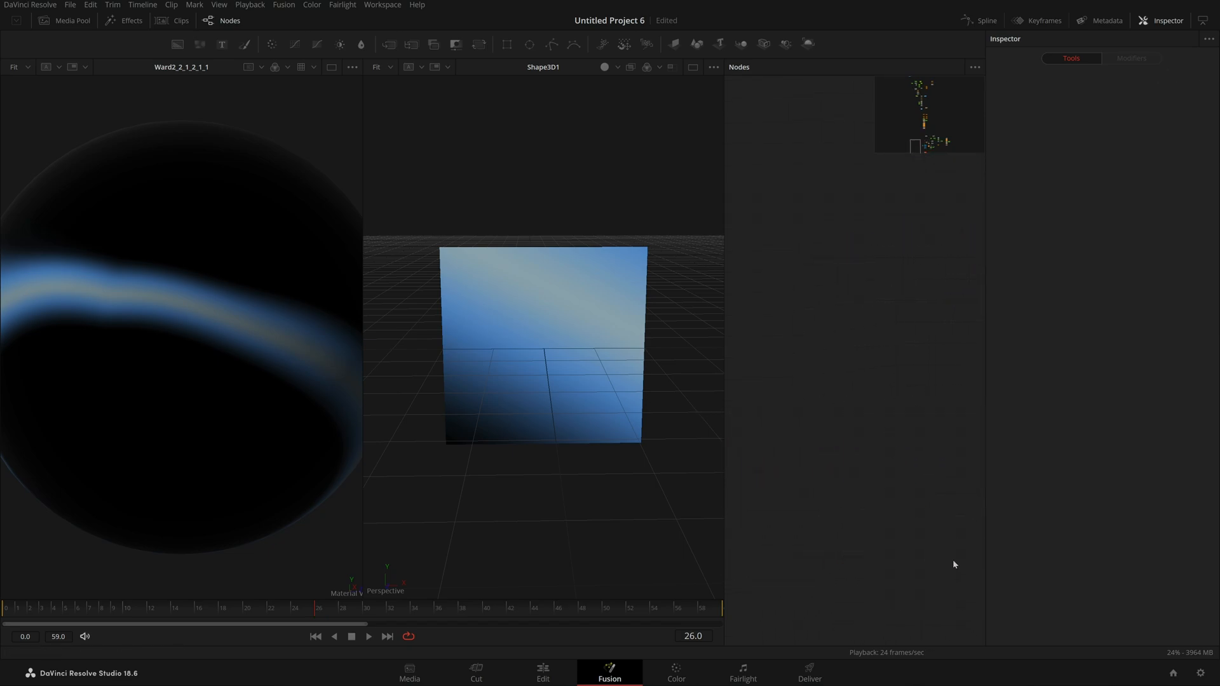
Step: Display the Blur1 node that feeds Displace3D1 in the first viewer and run the animation with it
left_click_drag(757, 472, 455, 559)
left_click_drag(826, 471, 850, 509)
left_click_drag(943, 465, 892, 488)
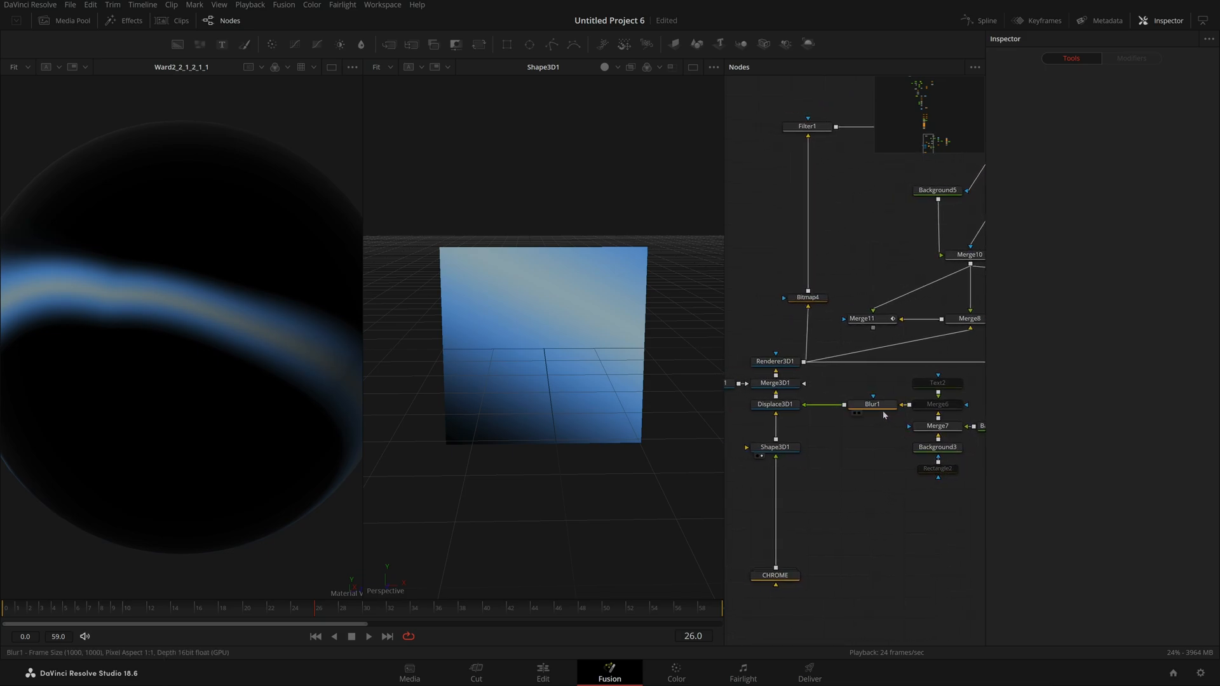
left_click_drag(875, 404, 294, 411)
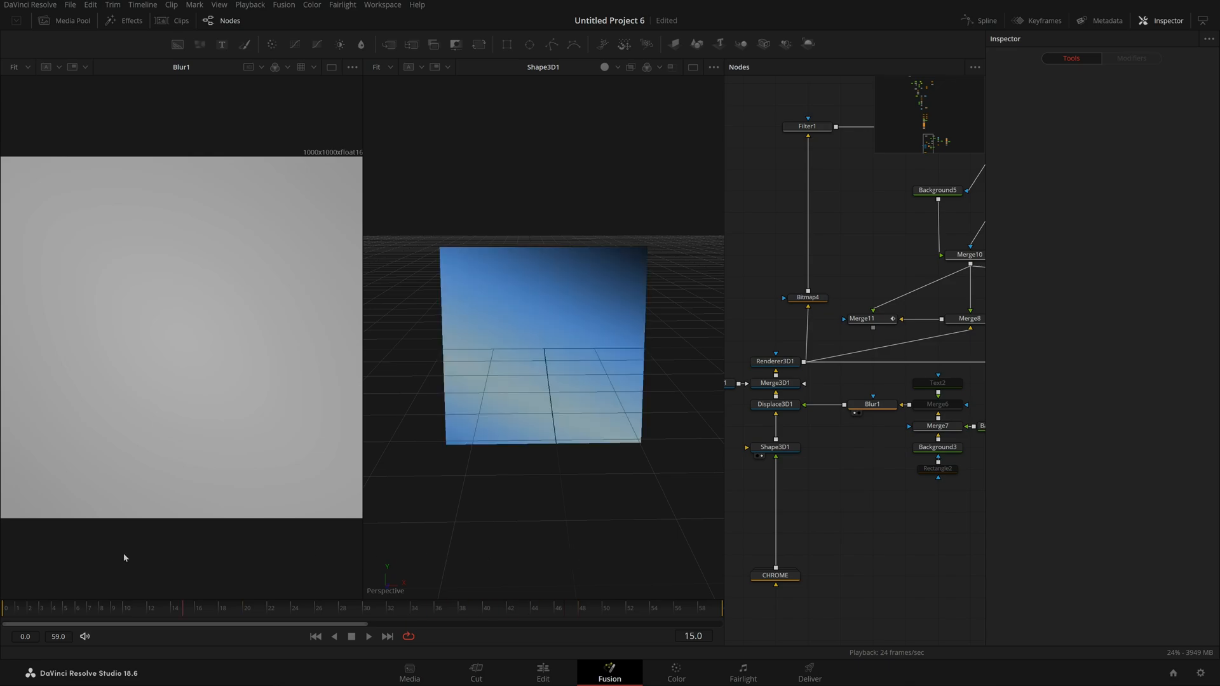
key("space")
Step: Compare the Background3 and Background3_1 nodes in the first viewer and open the gradient controls of Background3
left_click_drag(937, 455, 833, 459)
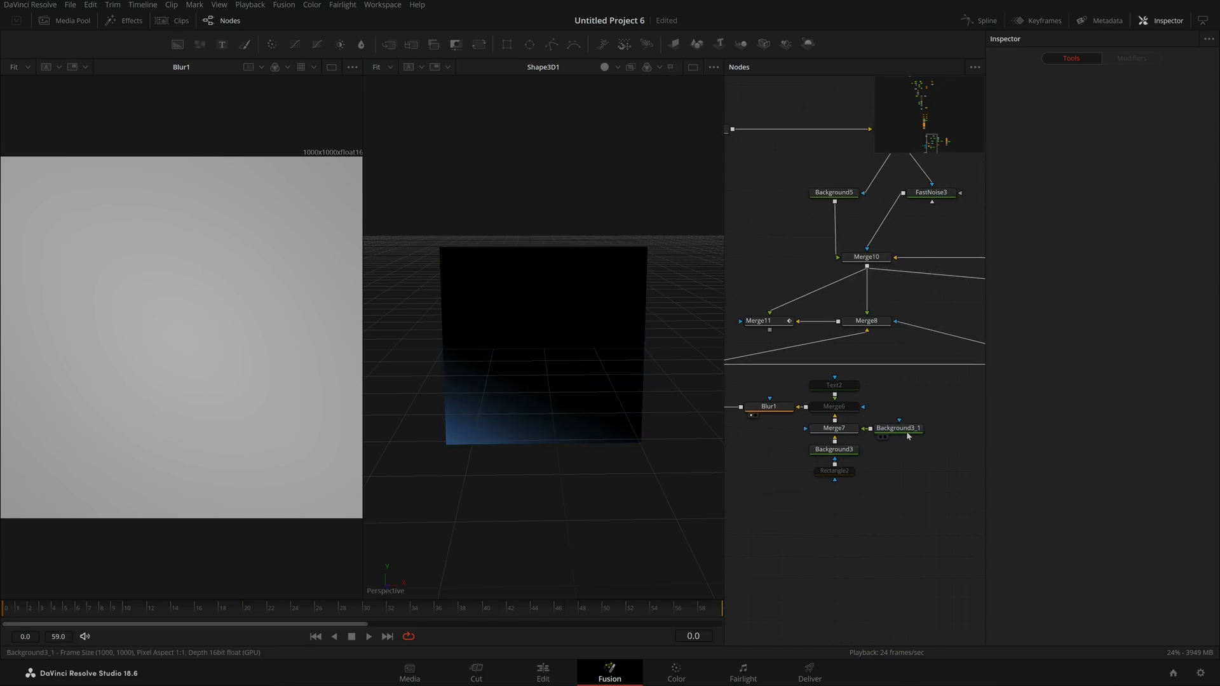
left_click(817, 458)
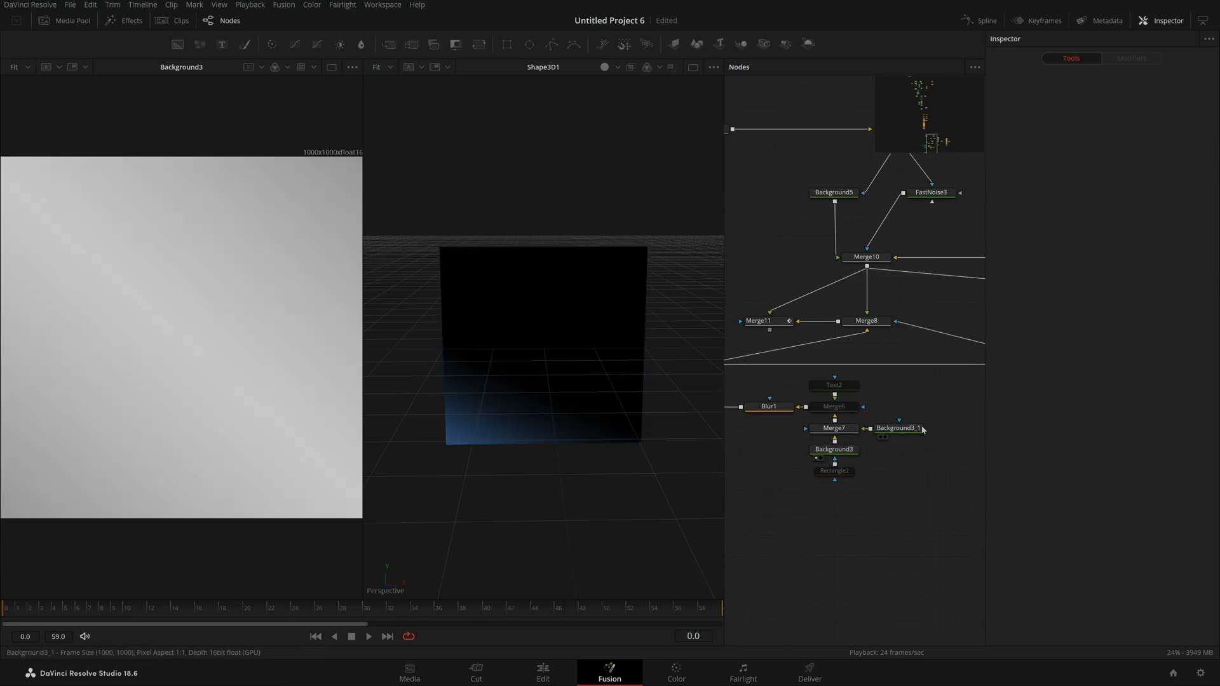
left_click(880, 437)
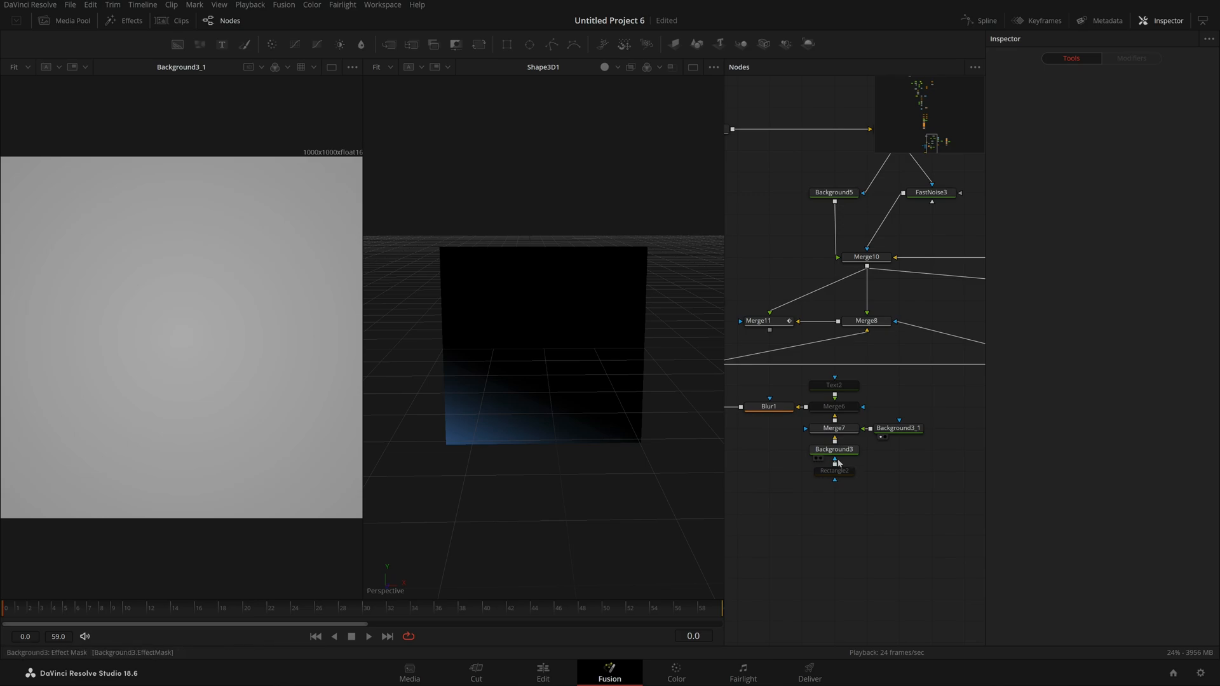
left_click(818, 457)
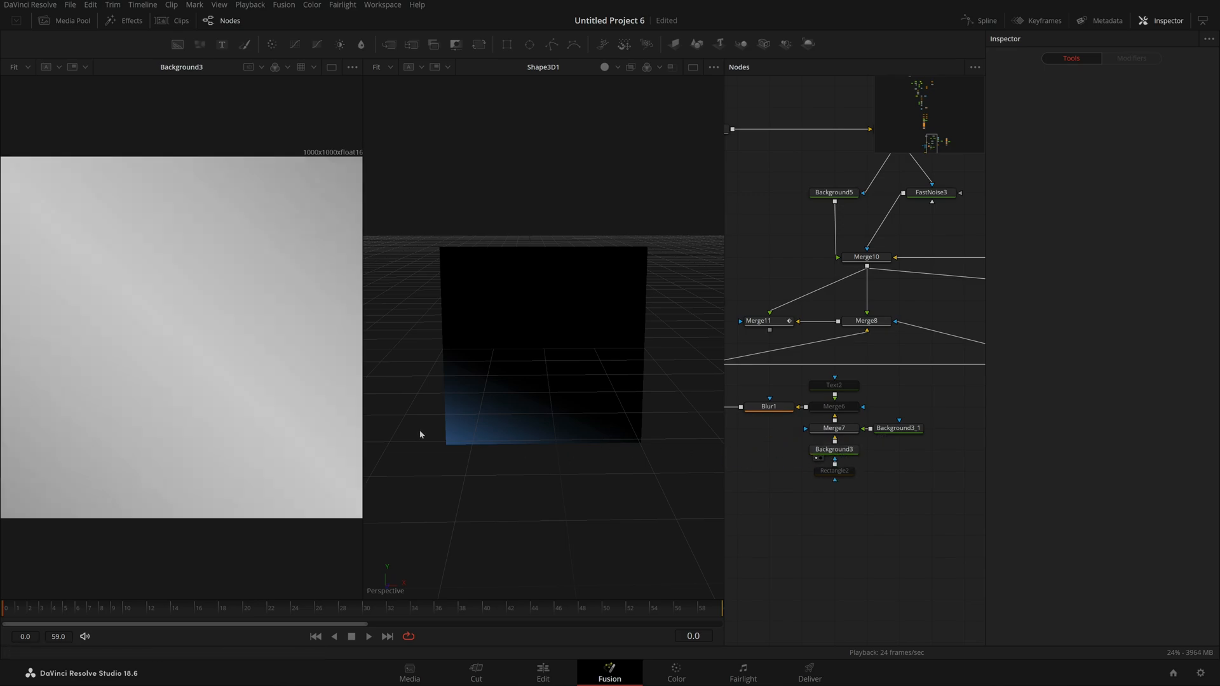
left_click(849, 451)
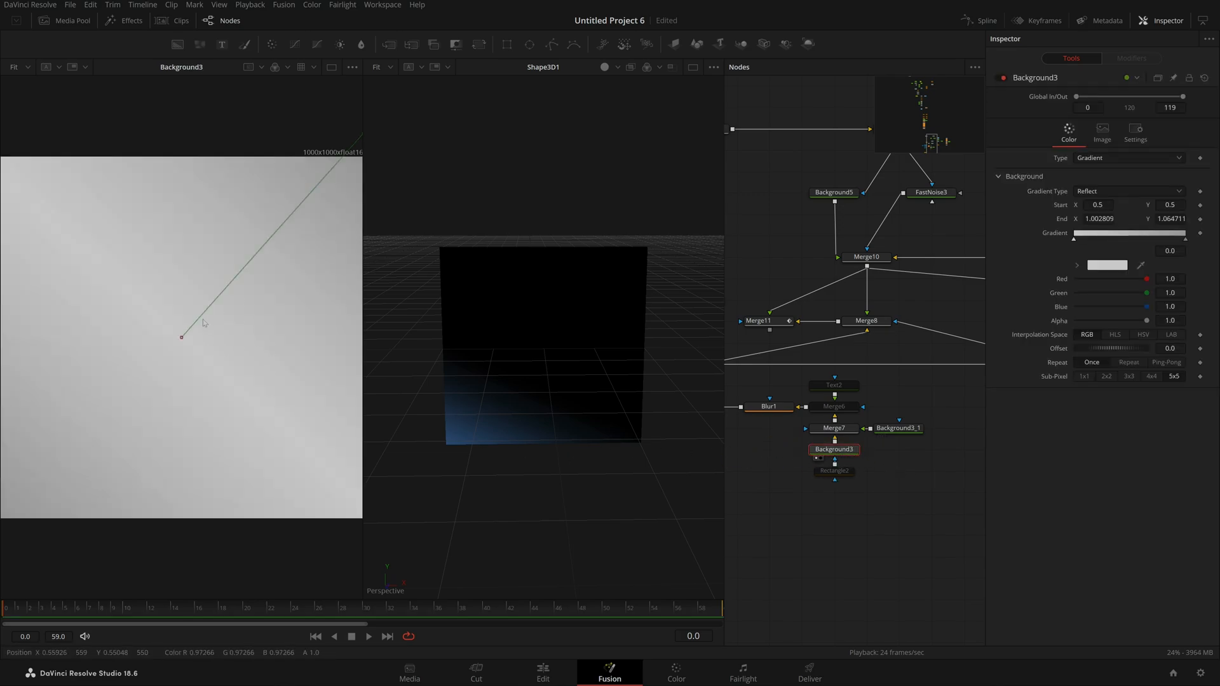
scroll(203, 323, "down", 1)
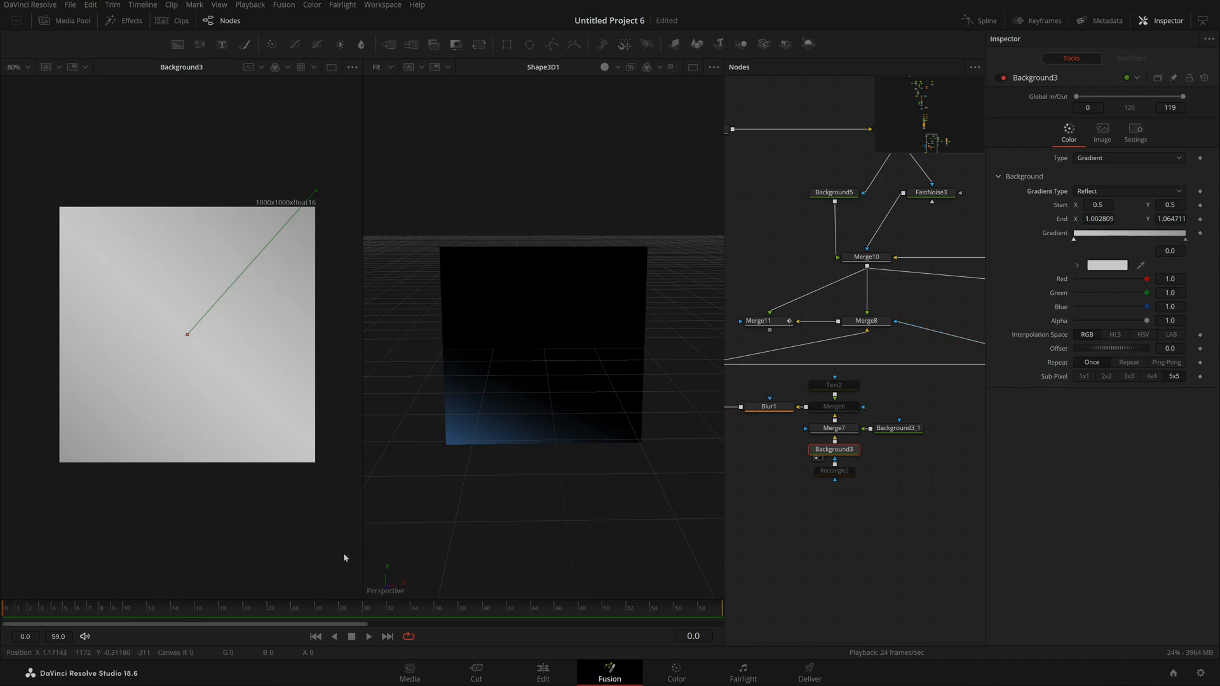
Step: Display Background3_1 in the first viewer and examine the gradient type in its controls
left_click_drag(880, 529, 898, 544)
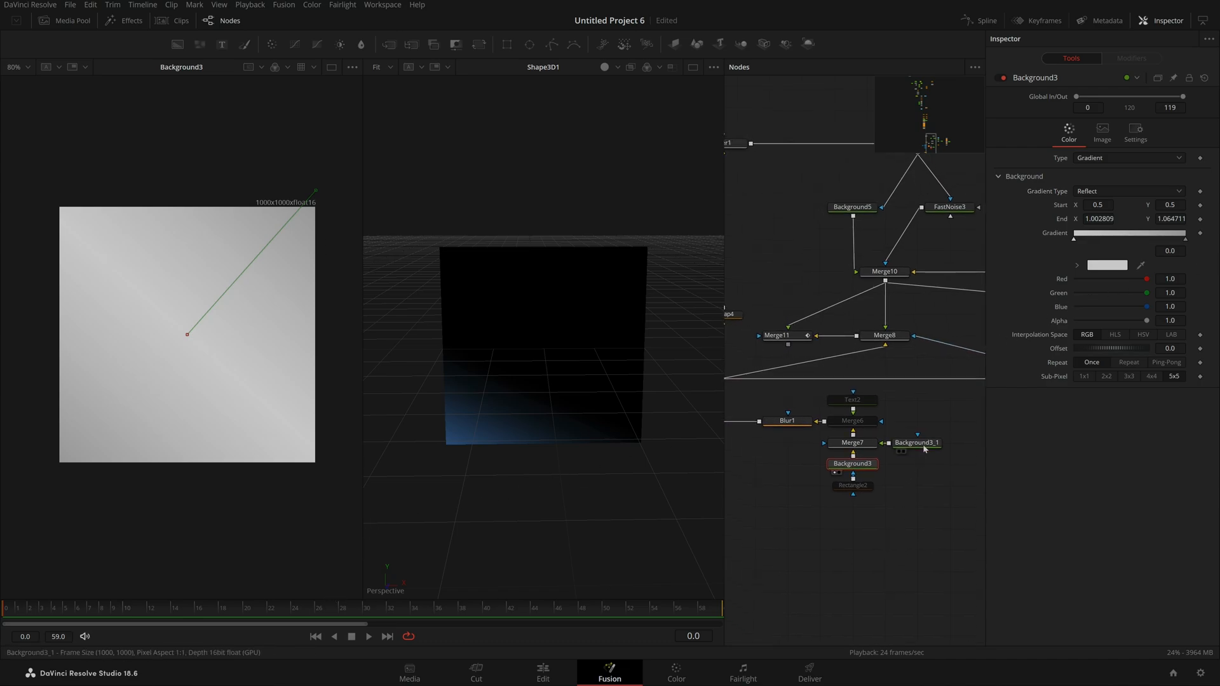
key("1")
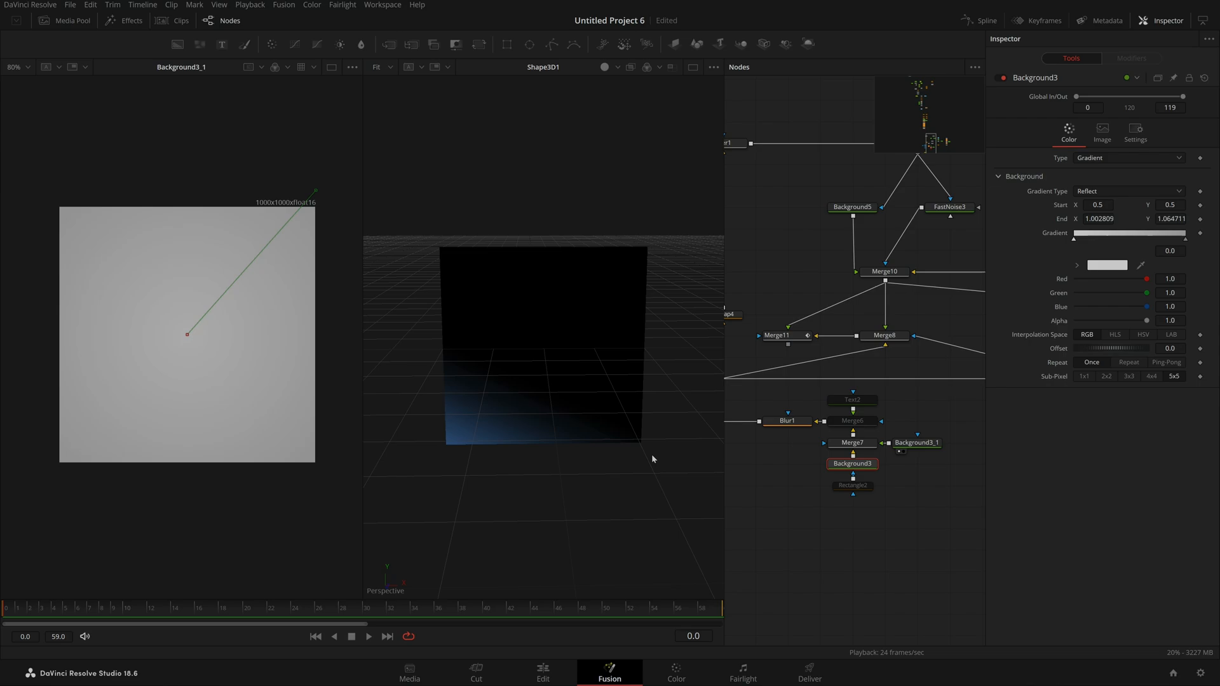
left_click(938, 446)
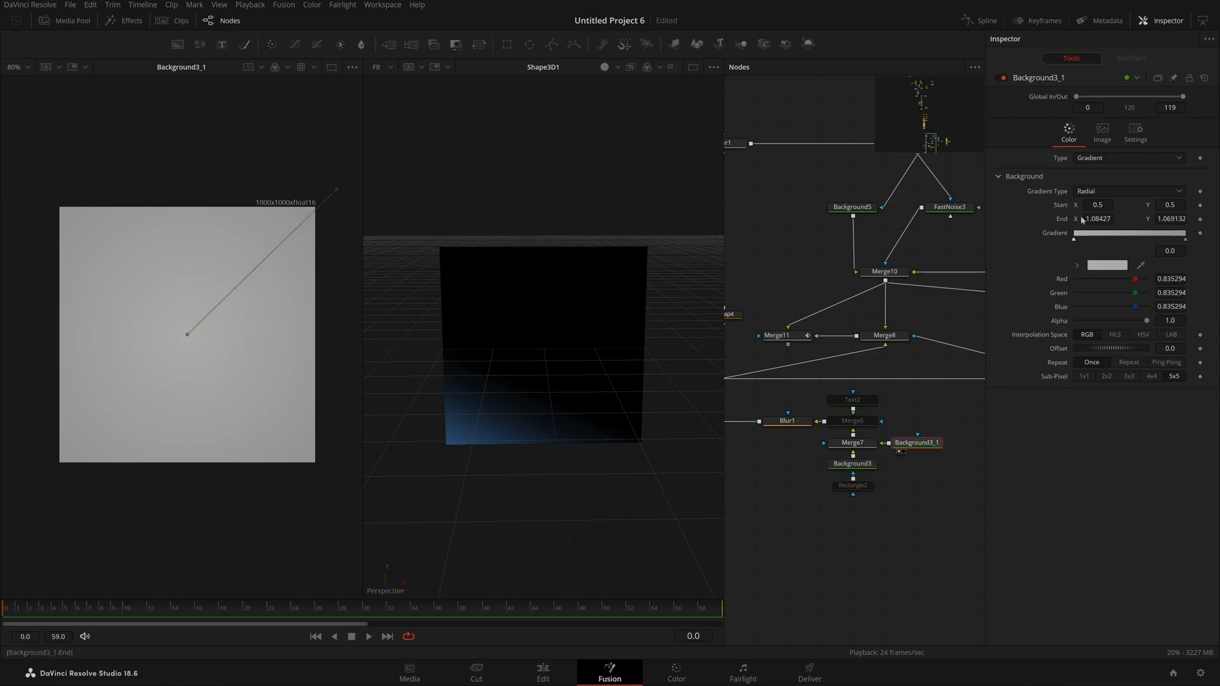
left_click(1109, 193)
left_click(1109, 193)
Step: Preview Background3 and the merged result of Merge7 in the first viewer, and open the controls of Merge7
left_click_drag(854, 466, 331, 395)
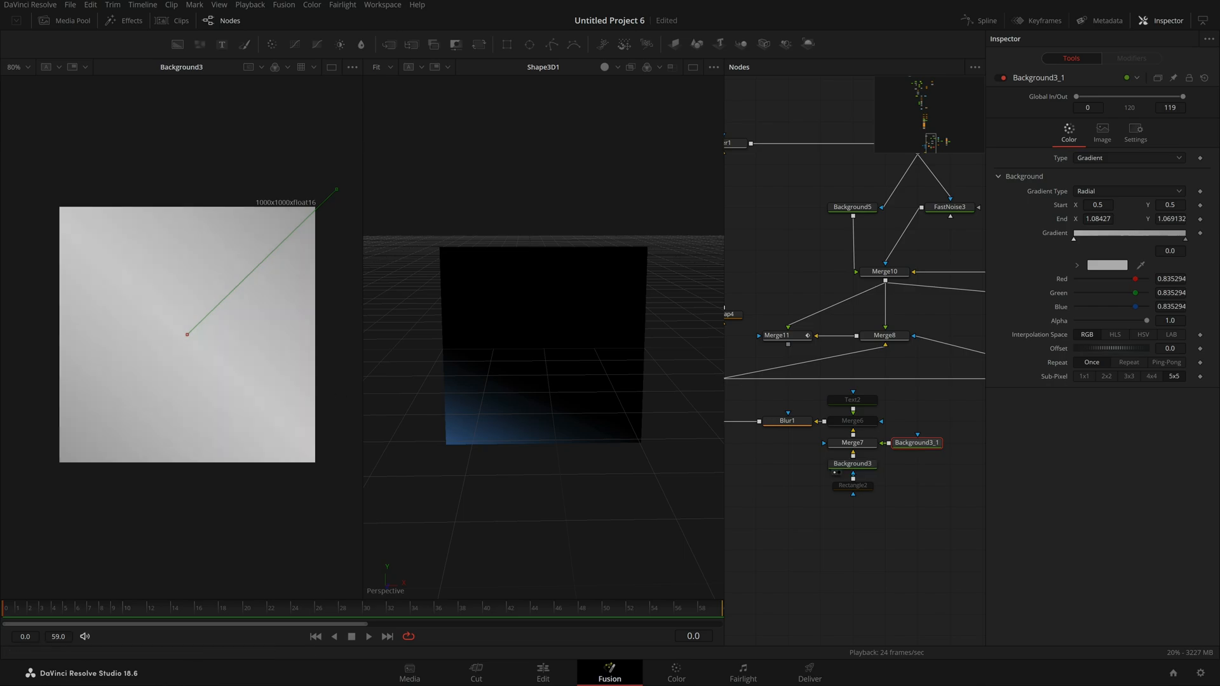
left_click_drag(868, 445, 226, 441)
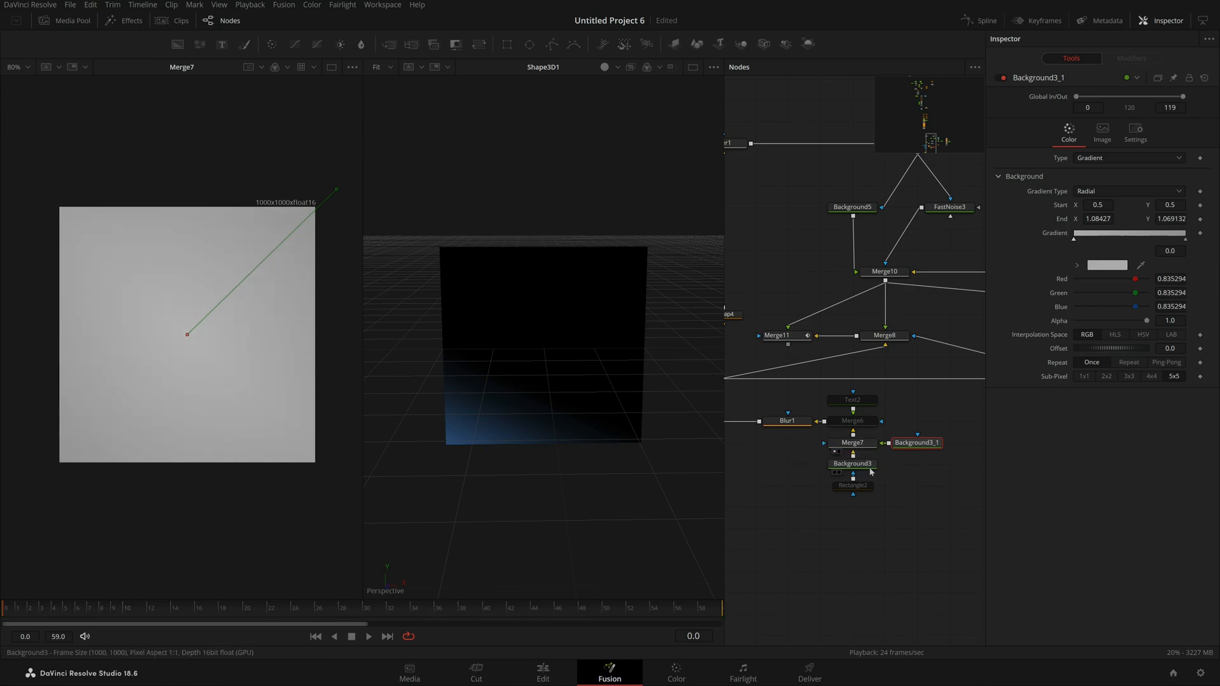
left_click(868, 442)
left_click(868, 442)
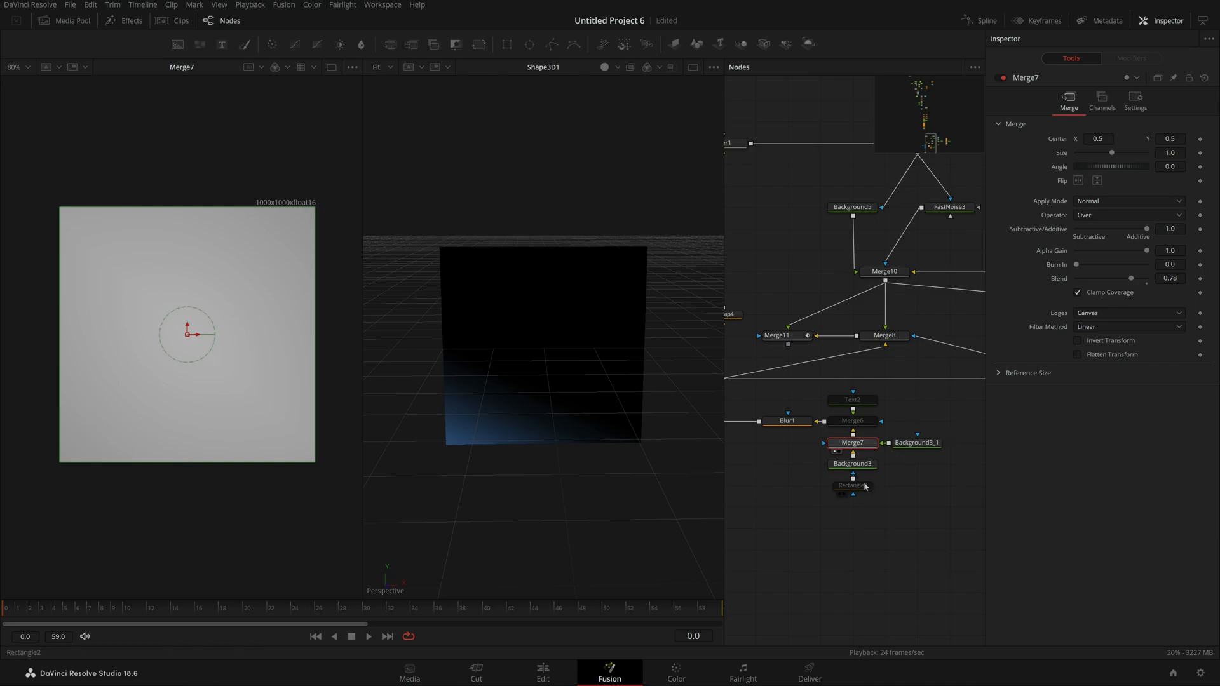
Step: Display Blur1 in the first viewer and open its blur controls
left_click_drag(808, 537, 874, 537)
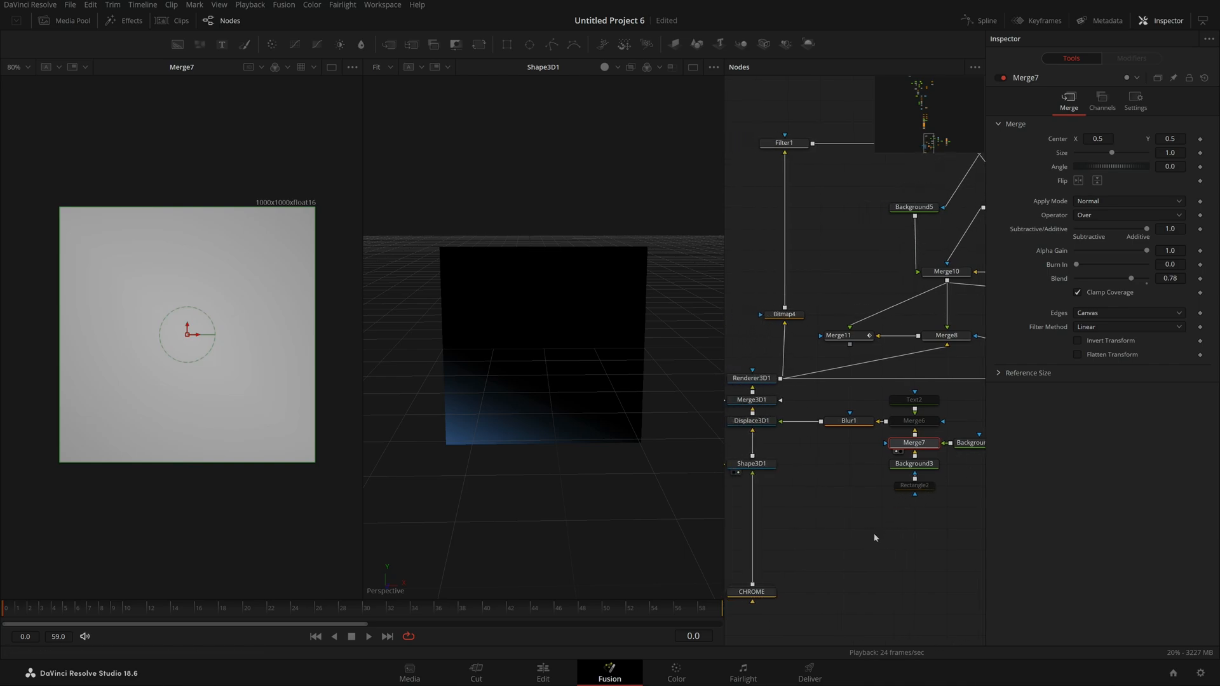
left_click(858, 426)
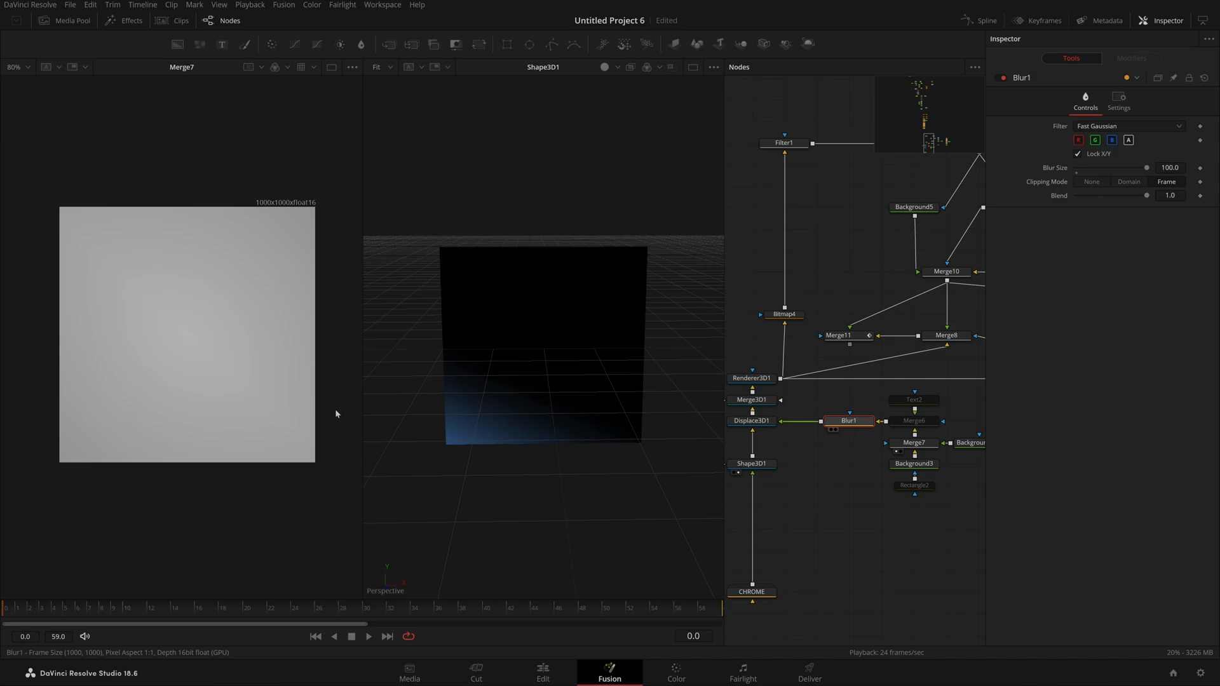
left_click_drag(336, 412, 324, 413)
left_click_drag(848, 465, 885, 468)
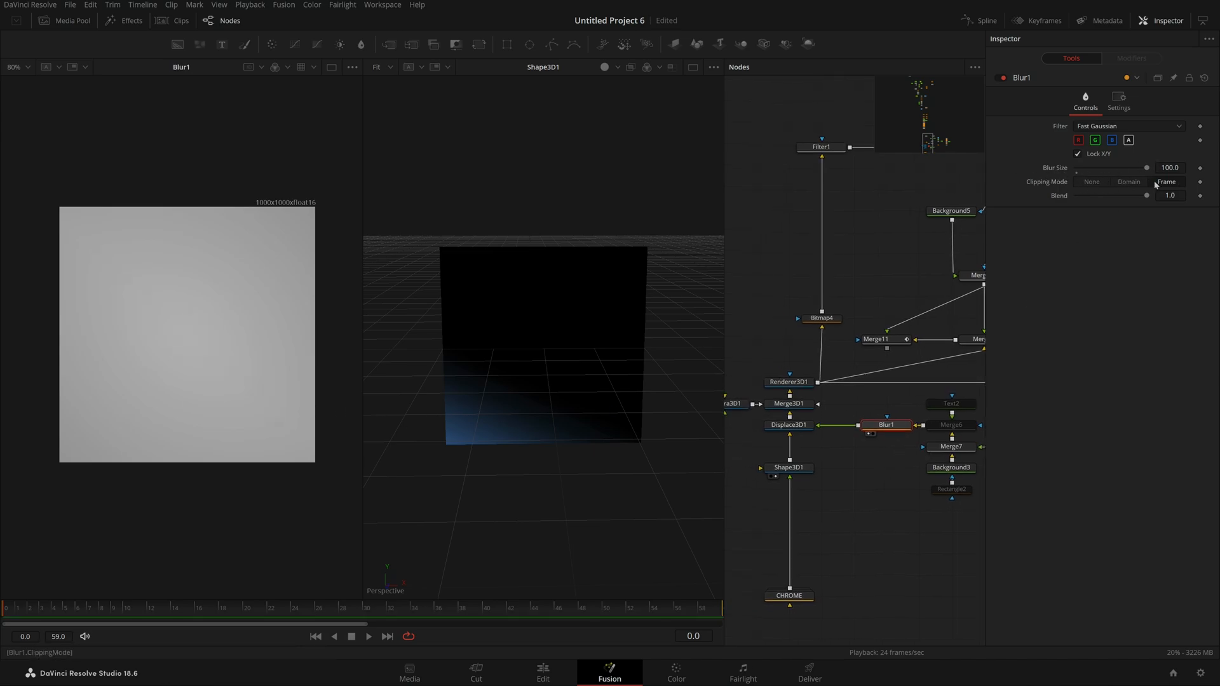
Step: Display Displace3D1 in the second viewer with its controls open and inspect the displaced plane from the side
left_click(802, 429)
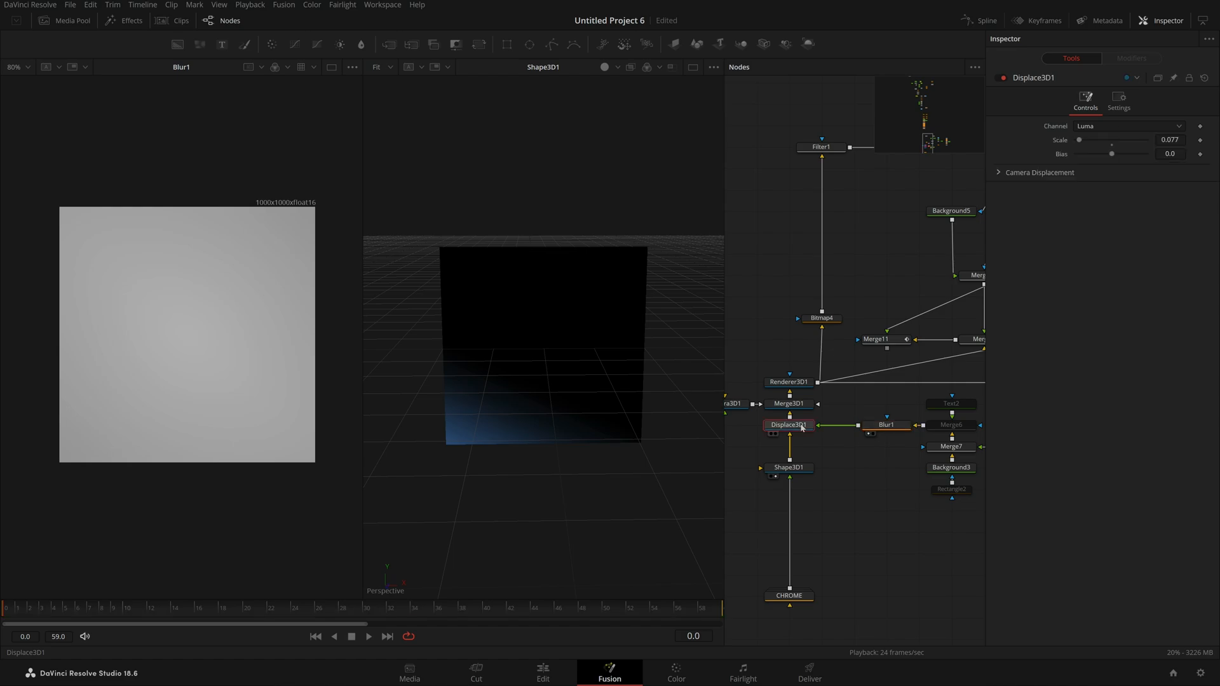
key("2")
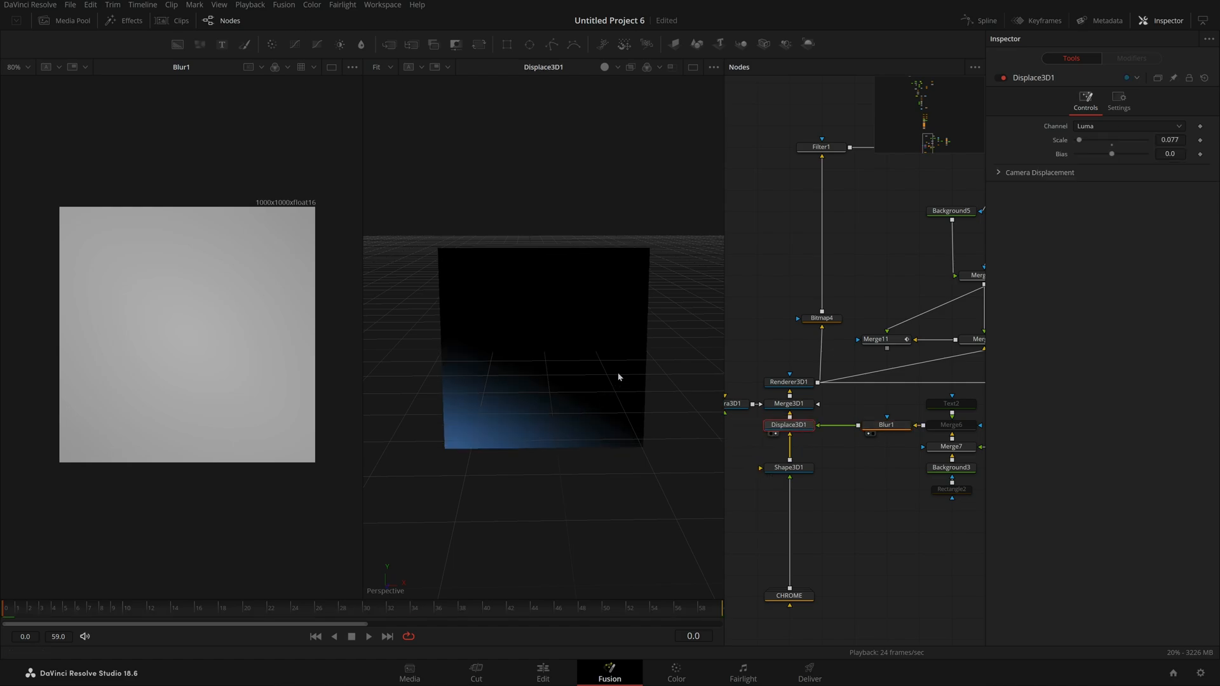
left_click_drag(619, 376, 508, 398)
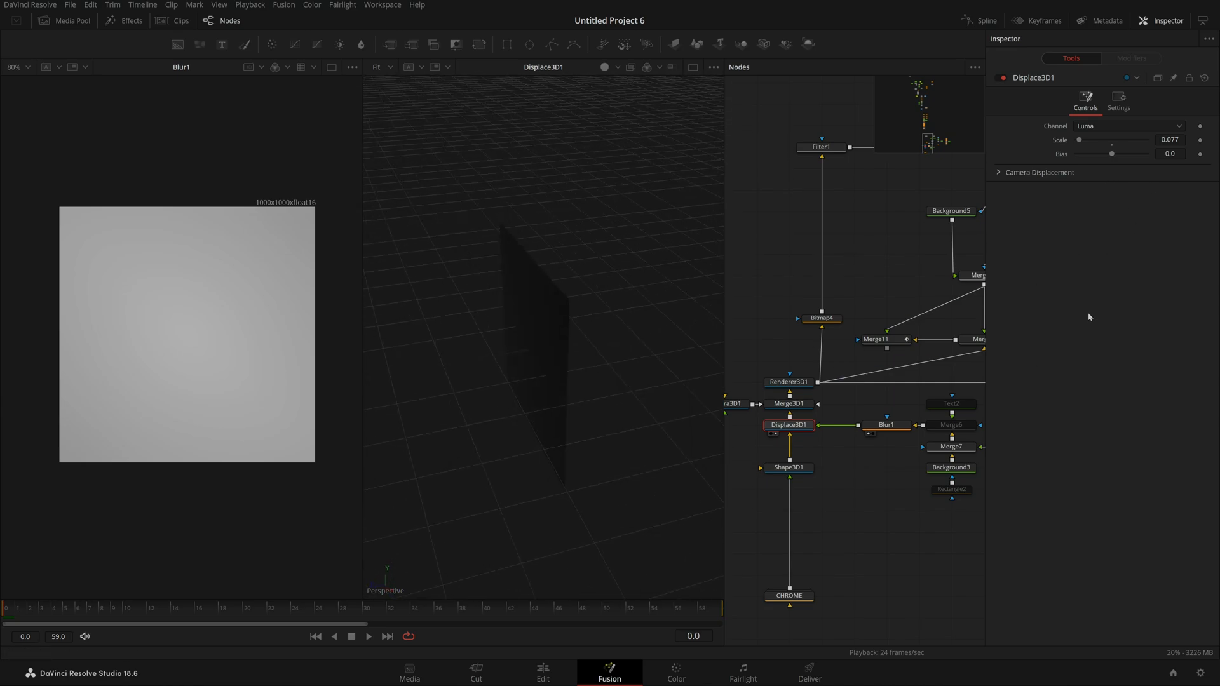
left_click_drag(648, 307, 719, 311)
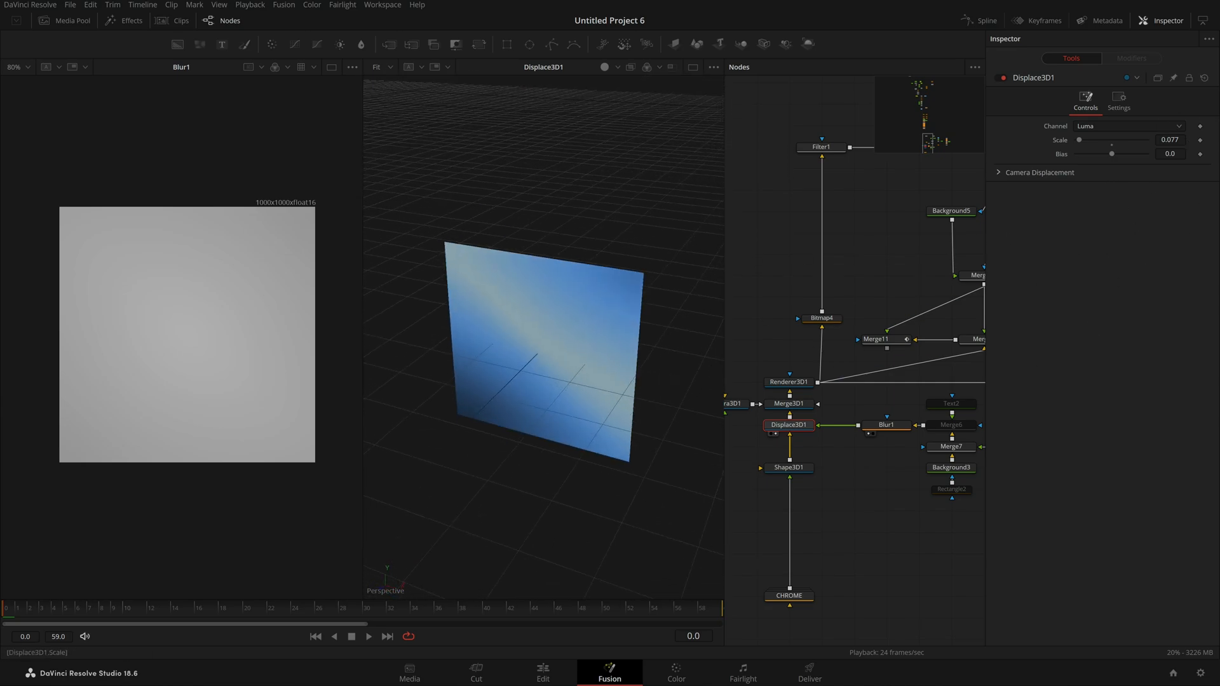
Step: Raise the Displace3D1 scale to 0.599 and preview Background3 and Background3_1 in the first viewer
left_click_drag(1170, 139, 1203, 140)
left_click_drag(525, 243, 699, 305)
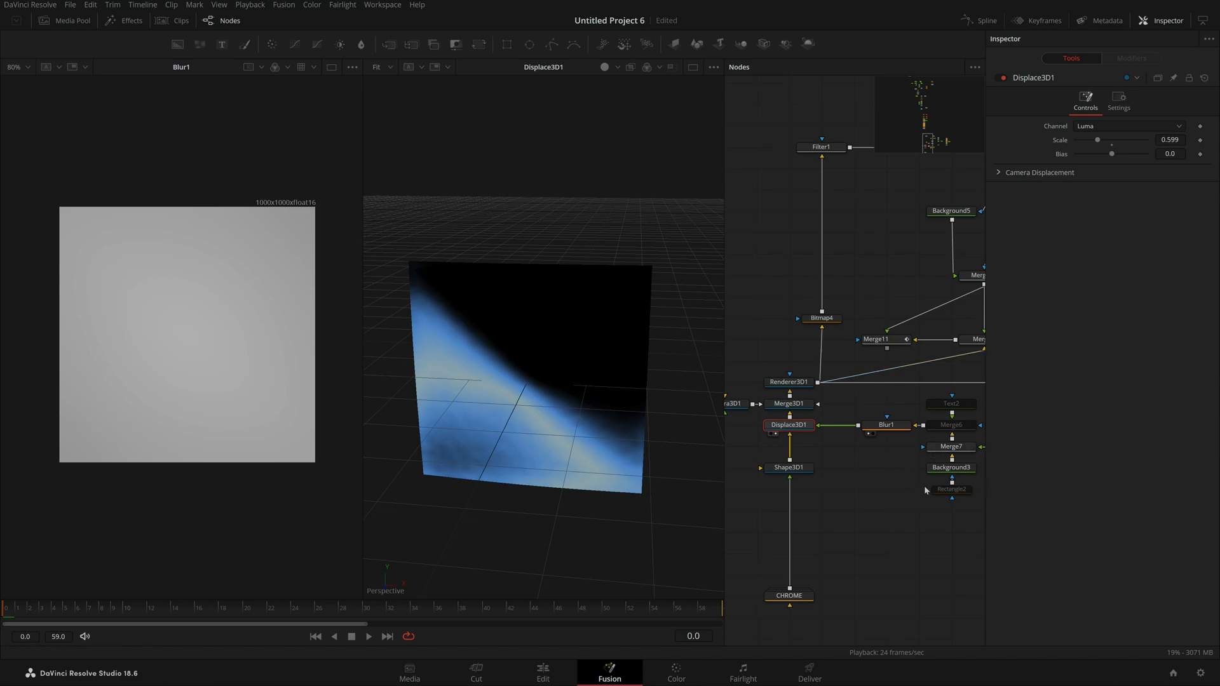
left_click_drag(925, 490, 816, 529)
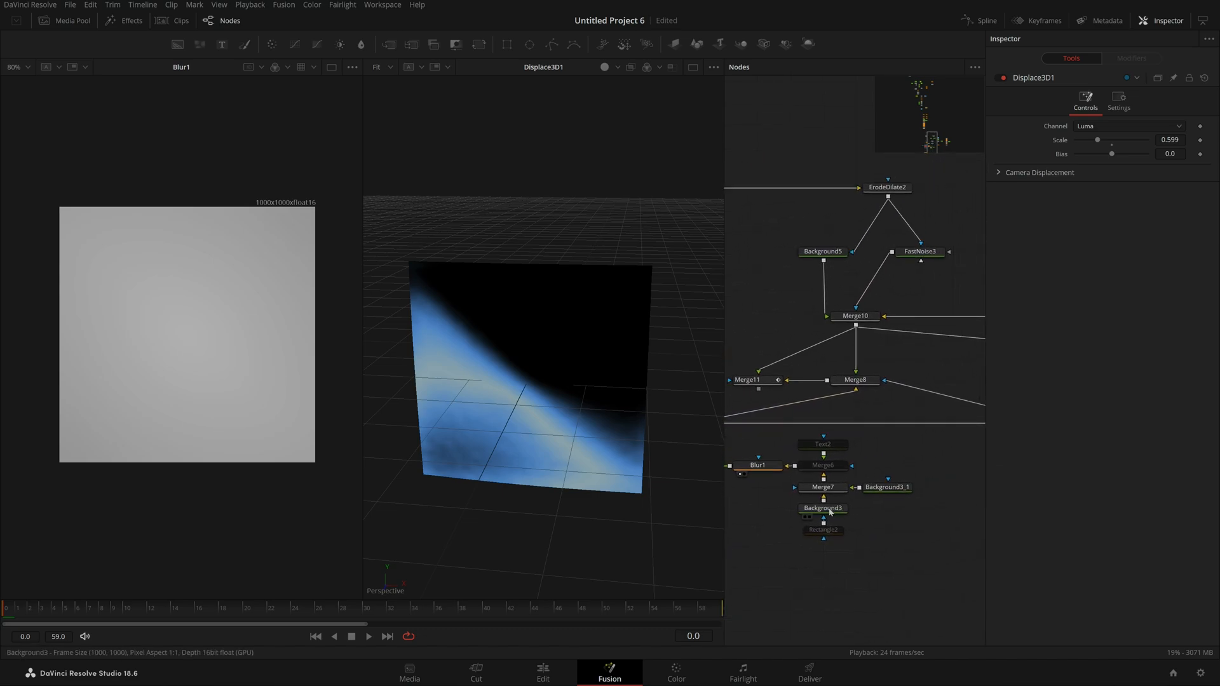
left_click(806, 517)
left_click(869, 496)
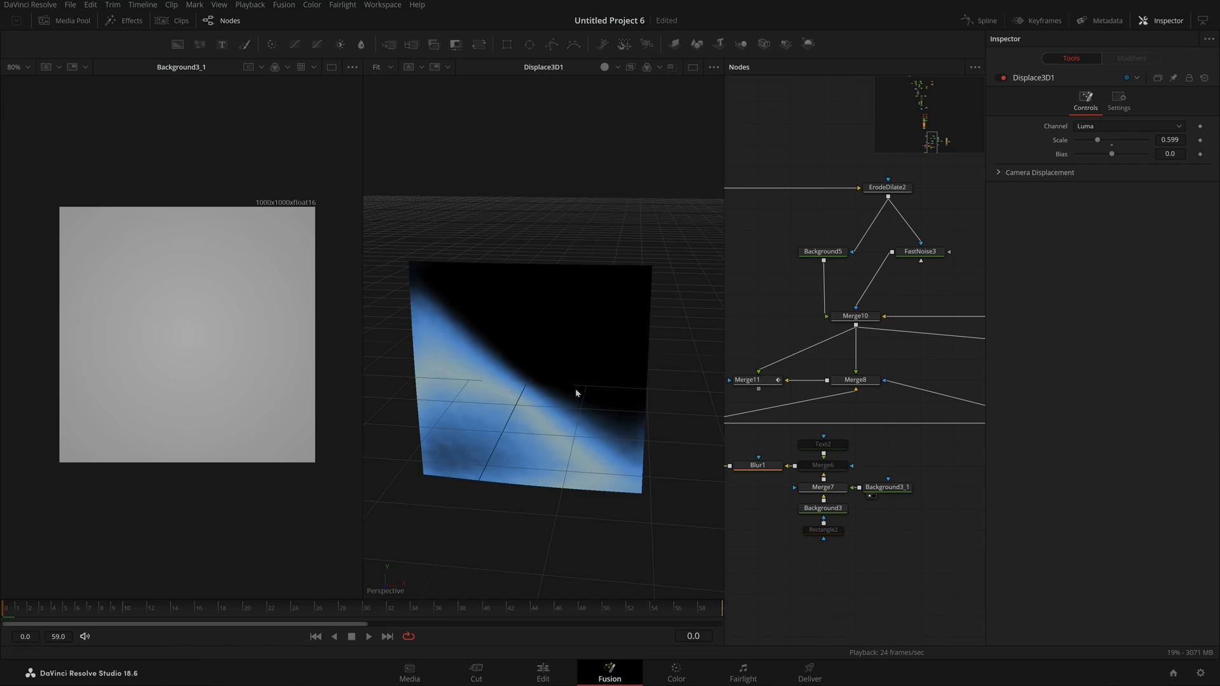
Step: Inspect the strongly displaced plane's reflections from several angles and restore the Displace3D1 scale to 0.077
left_click_drag(576, 393, 593, 411)
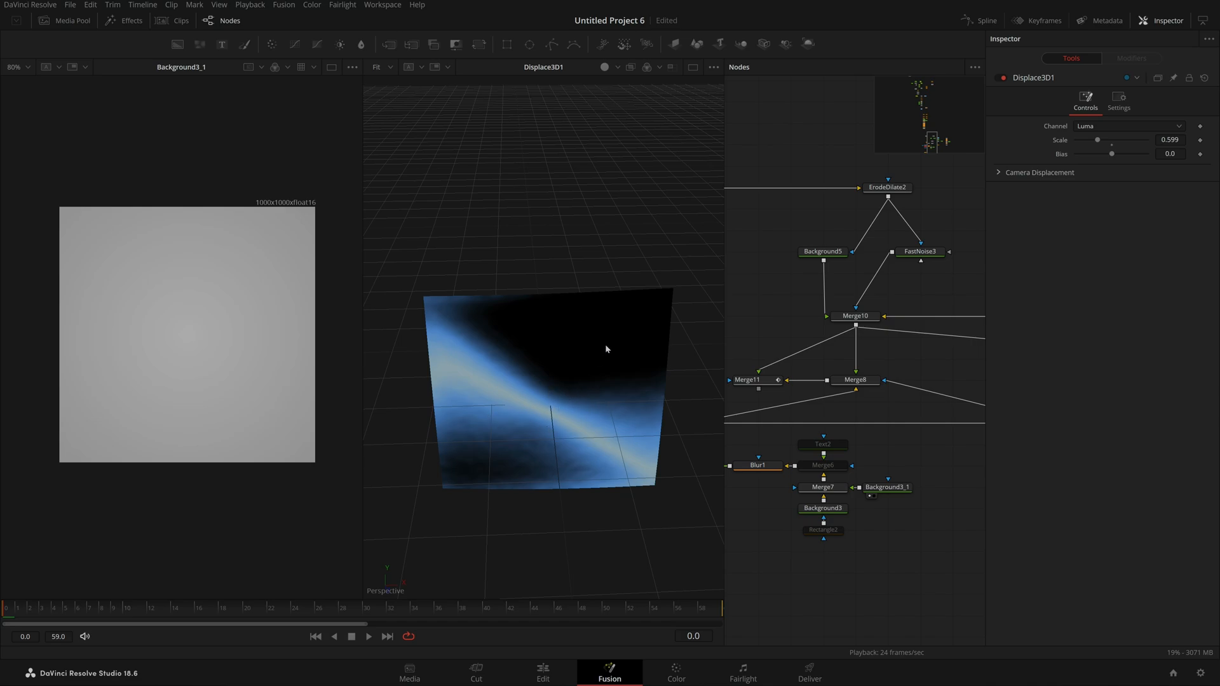
left_click_drag(559, 437, 341, 420)
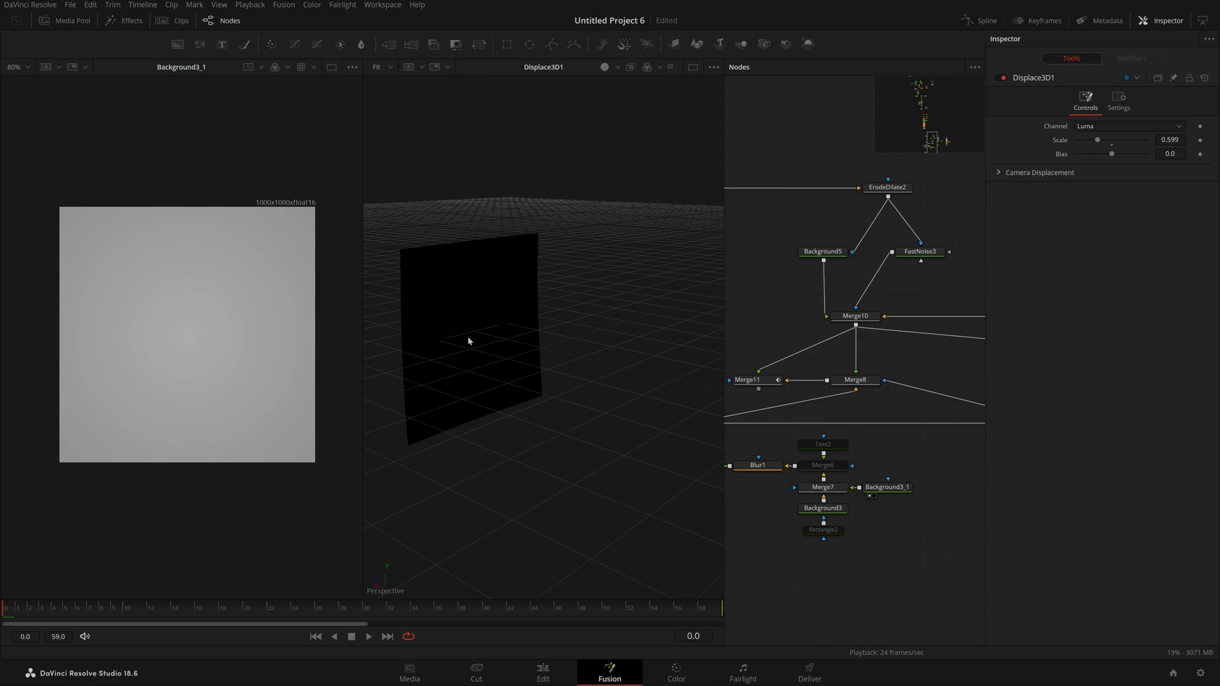
left_click_drag(469, 344, 678, 365)
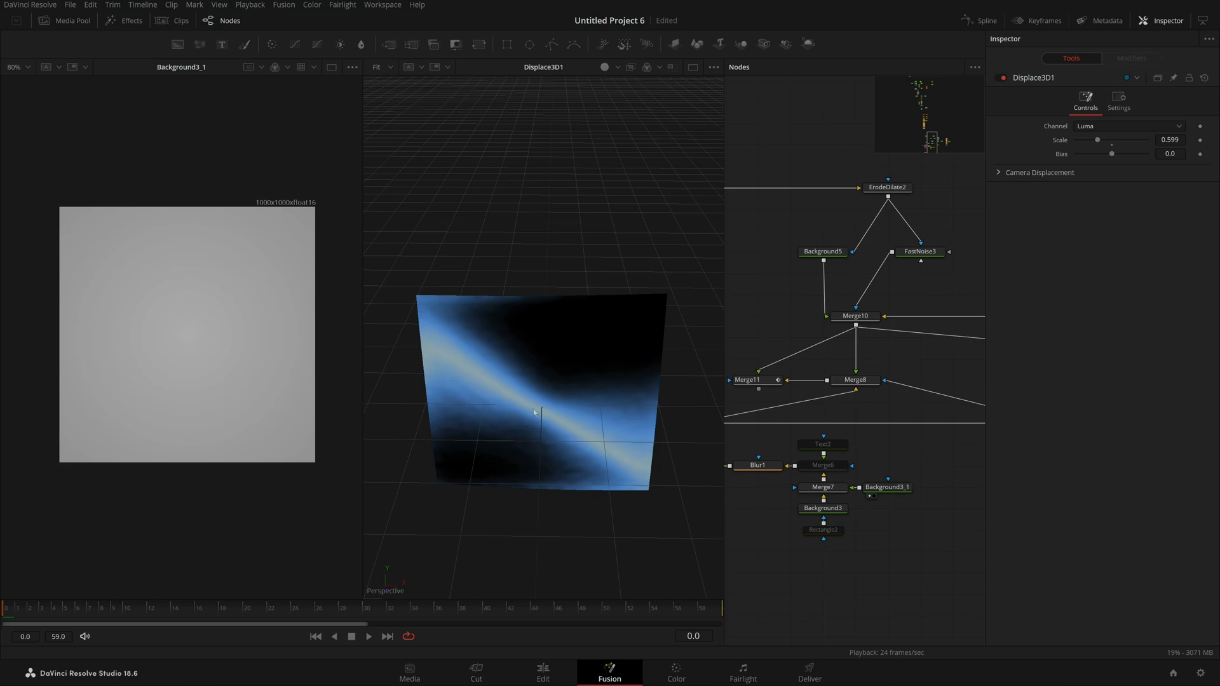
mouse_move(578, 360)
left_mouse_down()
mouse_move(569, 400)
mouse_move(610, 340)
mouse_move(585, 355)
mouse_move(578, 380)
left_mouse_up()
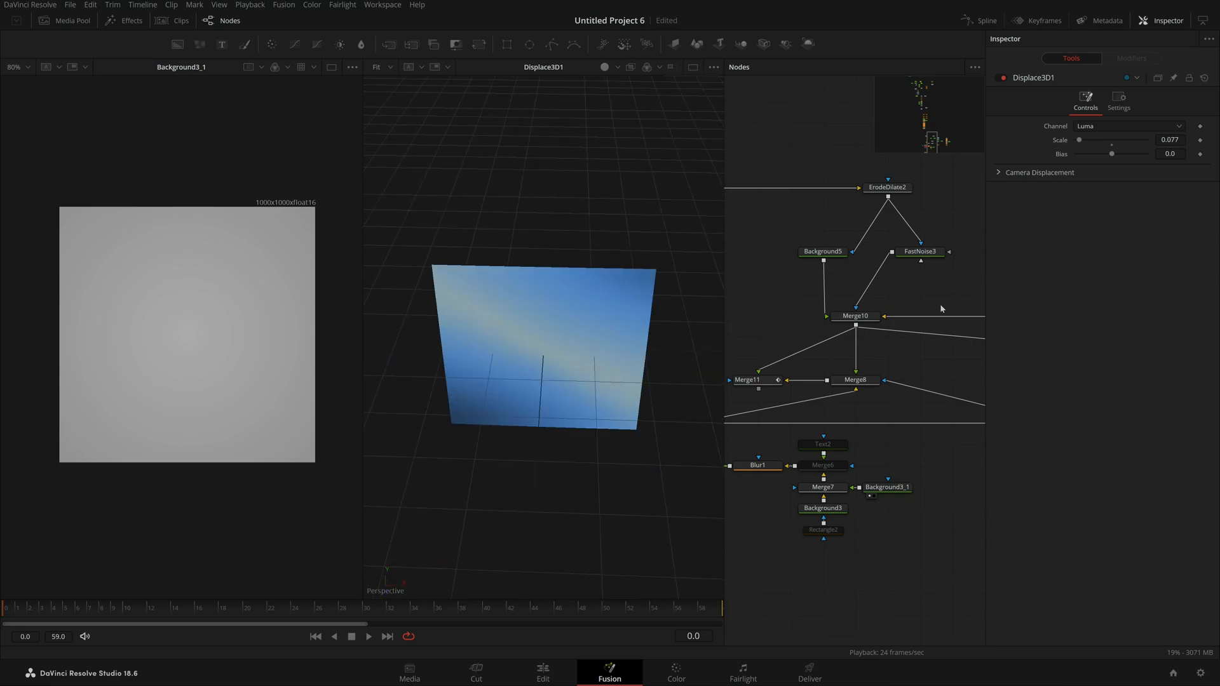
mouse_move(622, 384)
left_mouse_down()
mouse_move(627, 359)
mouse_move(610, 369)
left_mouse_up()
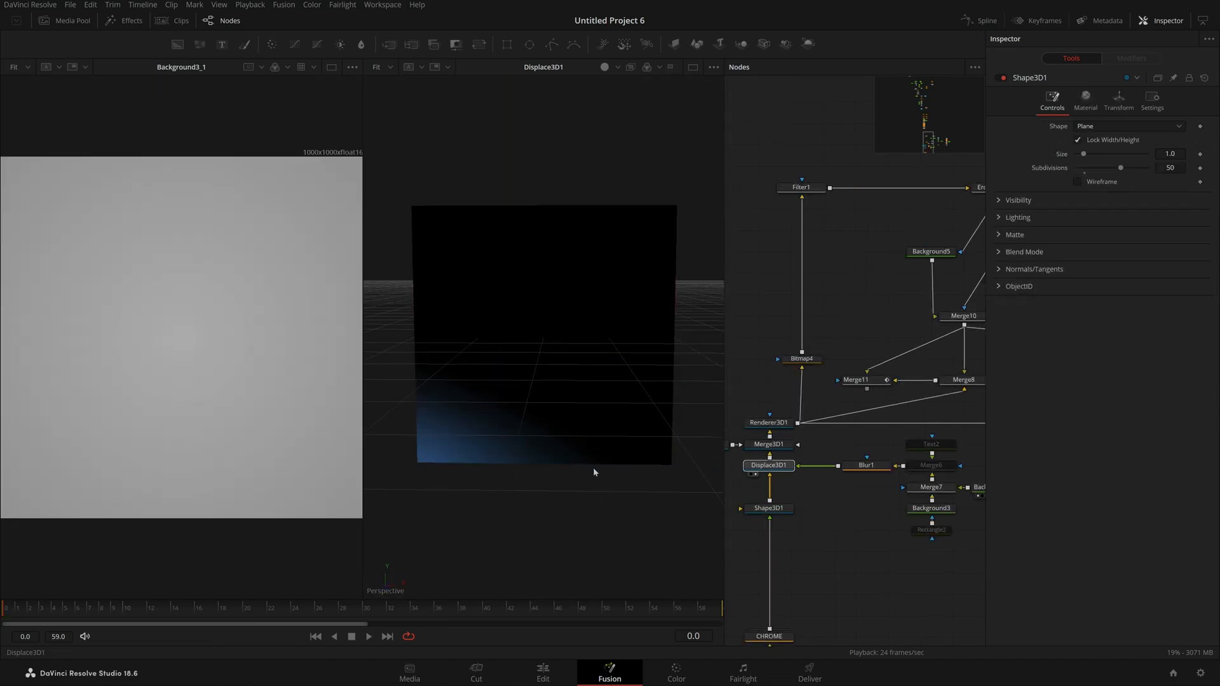
Step: Display Merge3D1 in the second viewer and examine the position of Camera3D1 through its transform controls
left_click_drag(824, 525, 885, 541)
left_click_drag(835, 462, 661, 480)
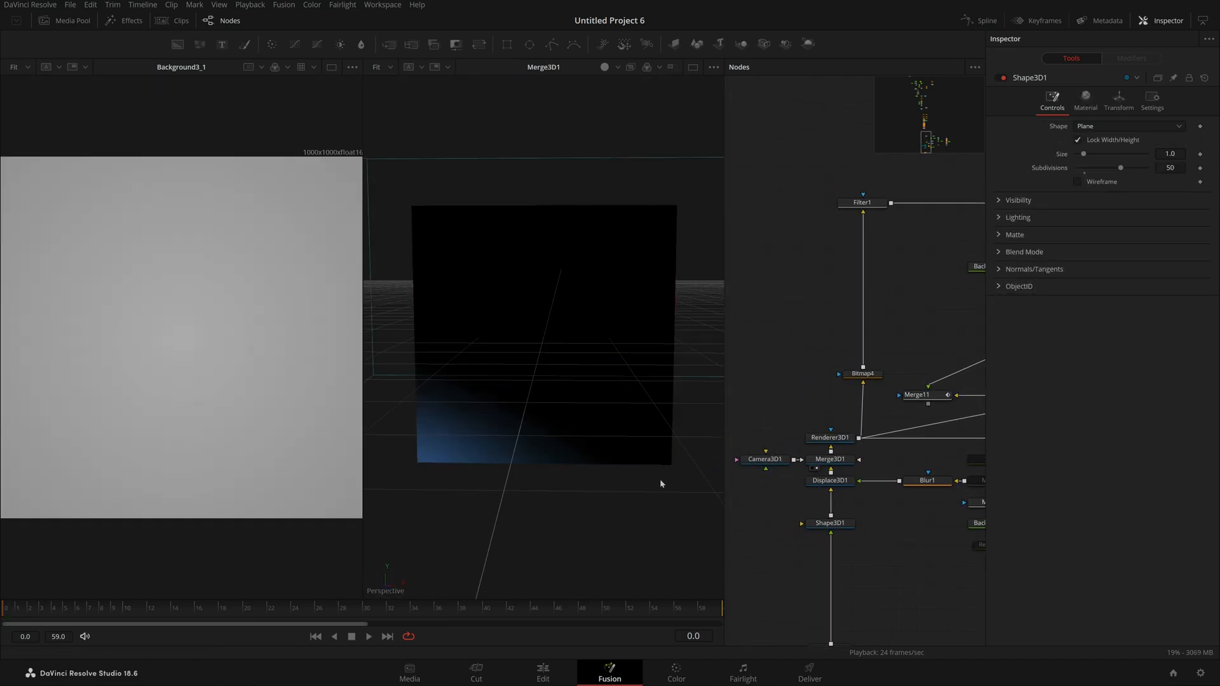
left_click(765, 459)
scroll(539, 486, "down", 3)
scroll(540, 482, "up", 3)
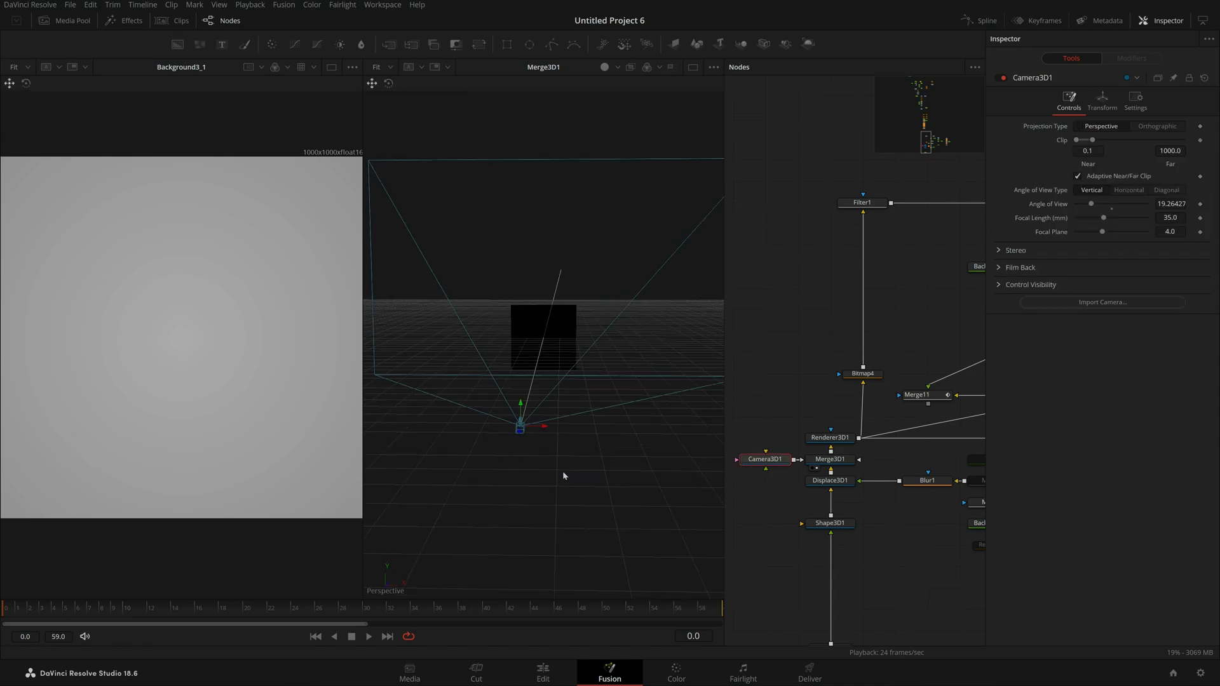
left_click(1098, 104)
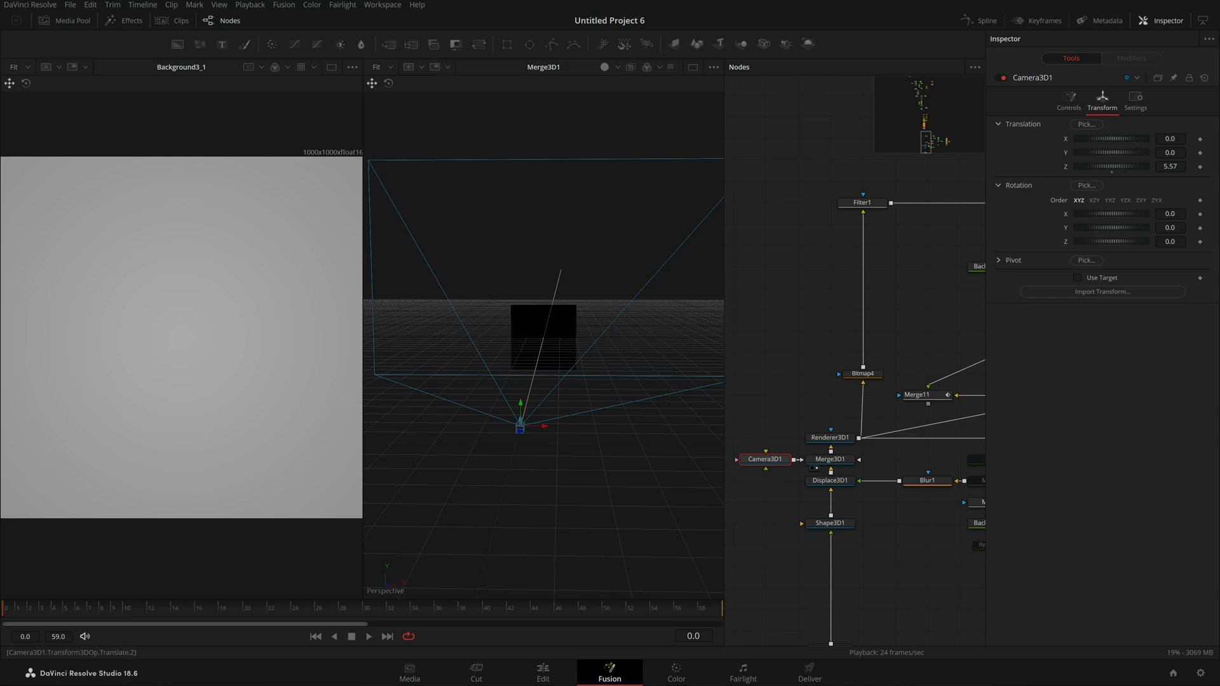
left_click_drag(530, 374, 544, 493)
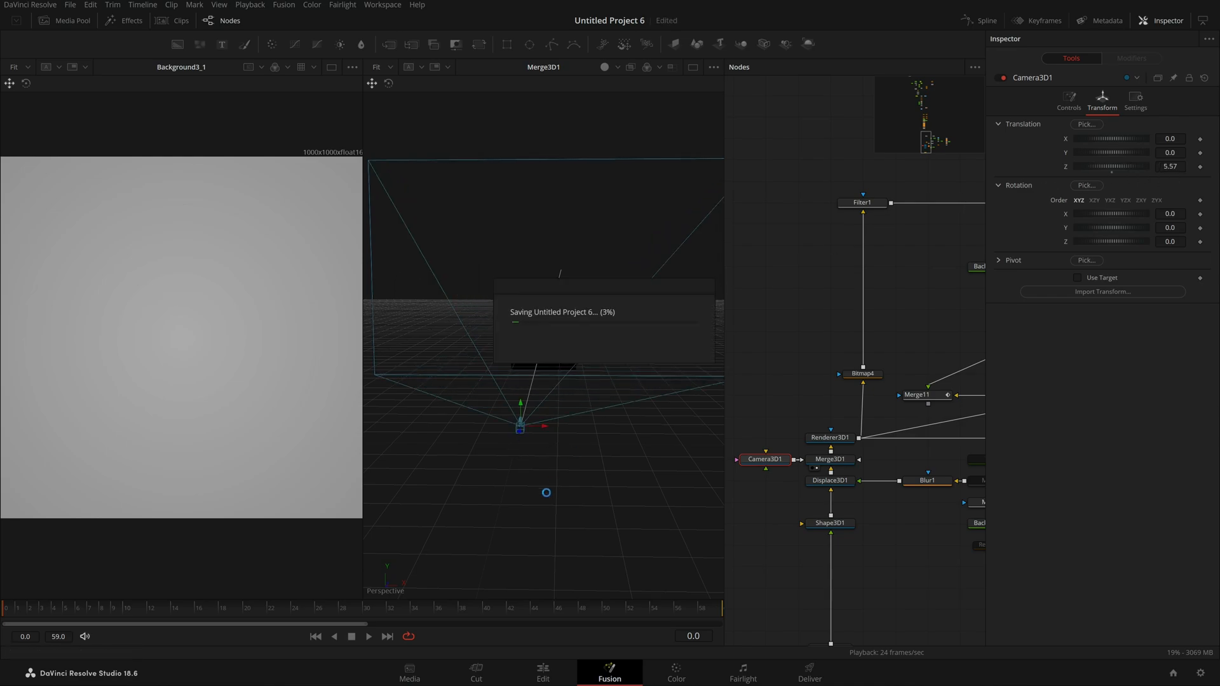
Step: Display Renderer3D1 in a single enlarged viewer and scrub the timeline to preview the rendered light sweep
left_click_drag(830, 438, 574, 434)
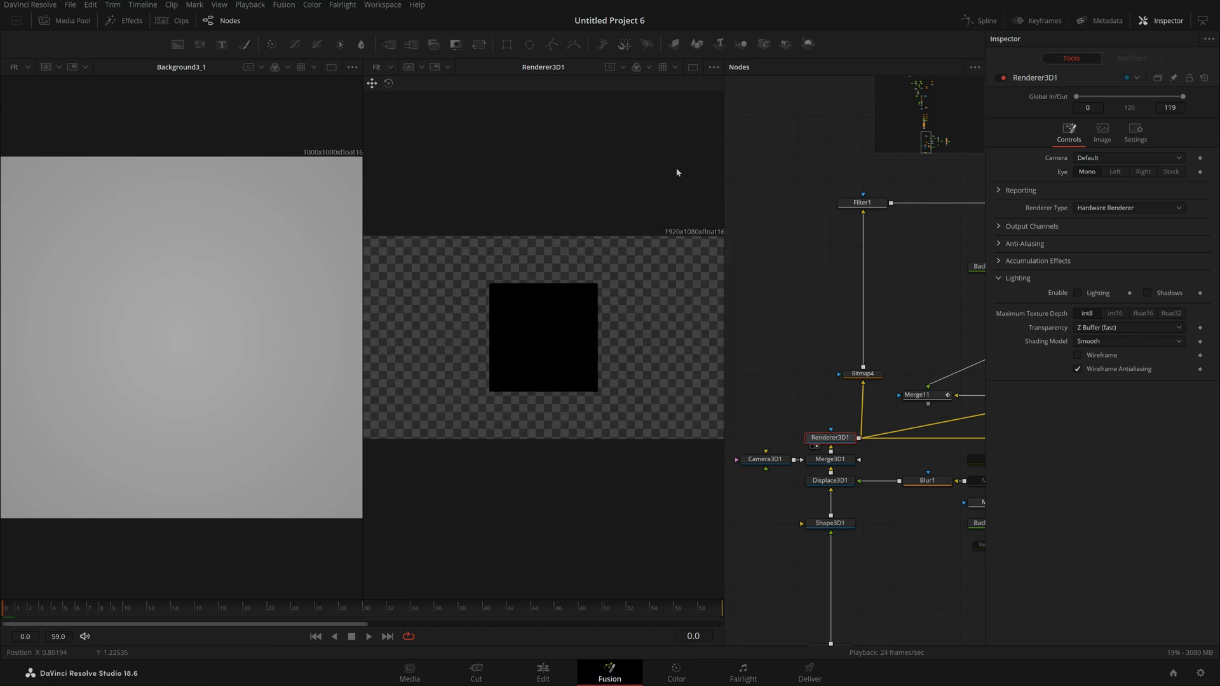
left_click(693, 68)
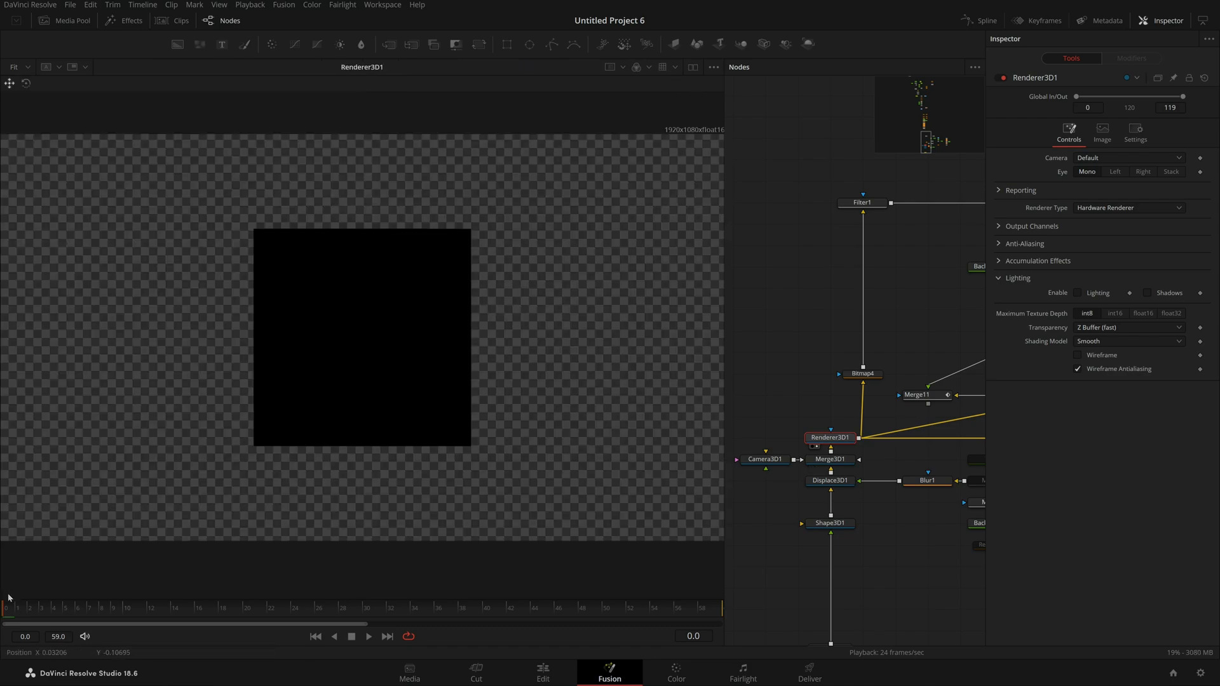
left_click(494, 606)
left_click_drag(507, 603, 270, 604)
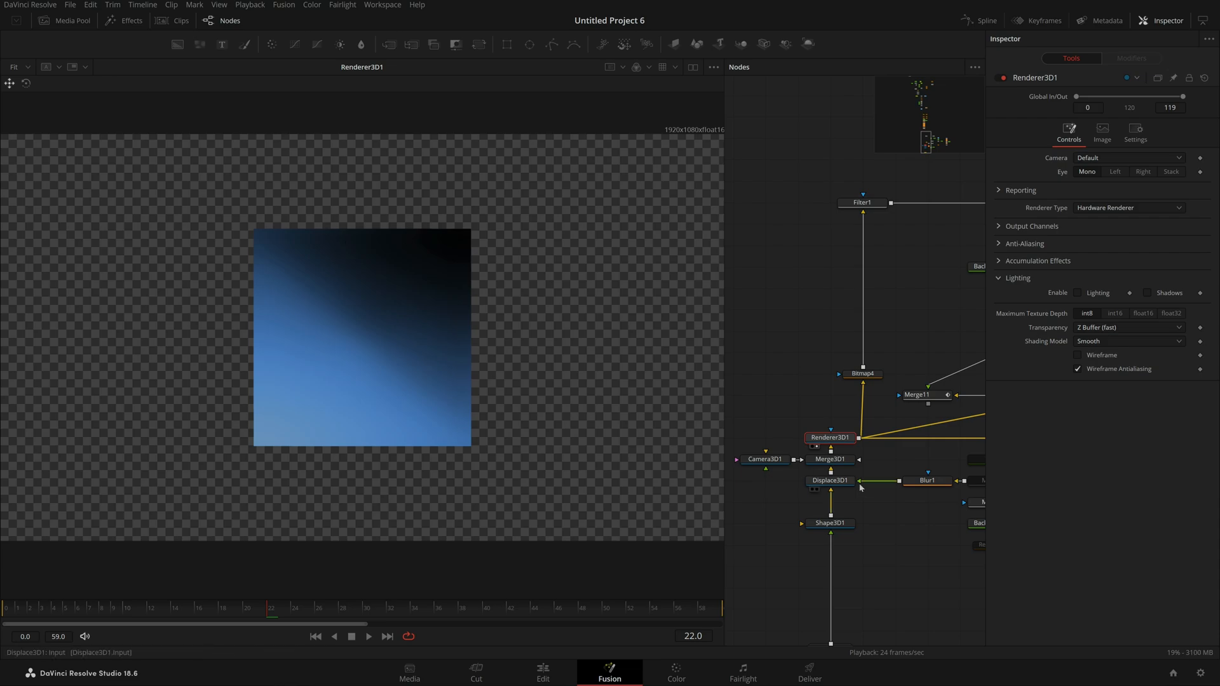
Step: Disable Displace3D1, scrub the timeline to frame 29 to check the sweep without displacement, and re-enable the node
left_click(830, 480)
left_click(1003, 78)
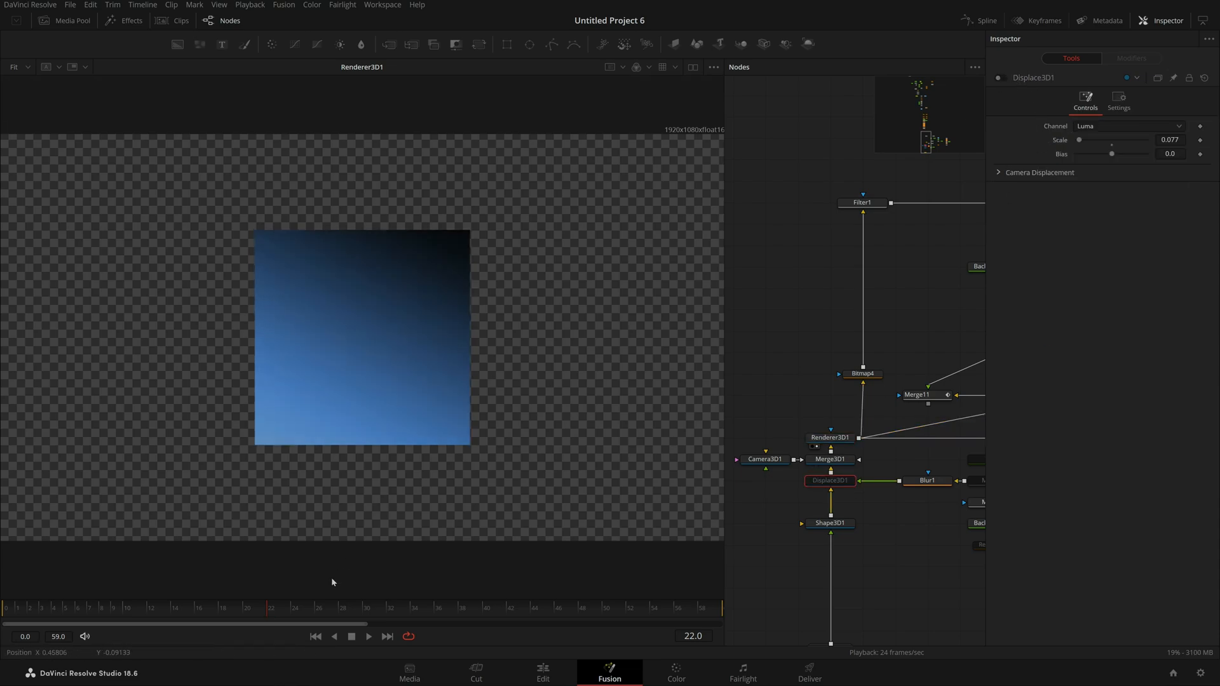
left_click(171, 607)
left_click_drag(172, 607, 351, 607)
left_click(1002, 77)
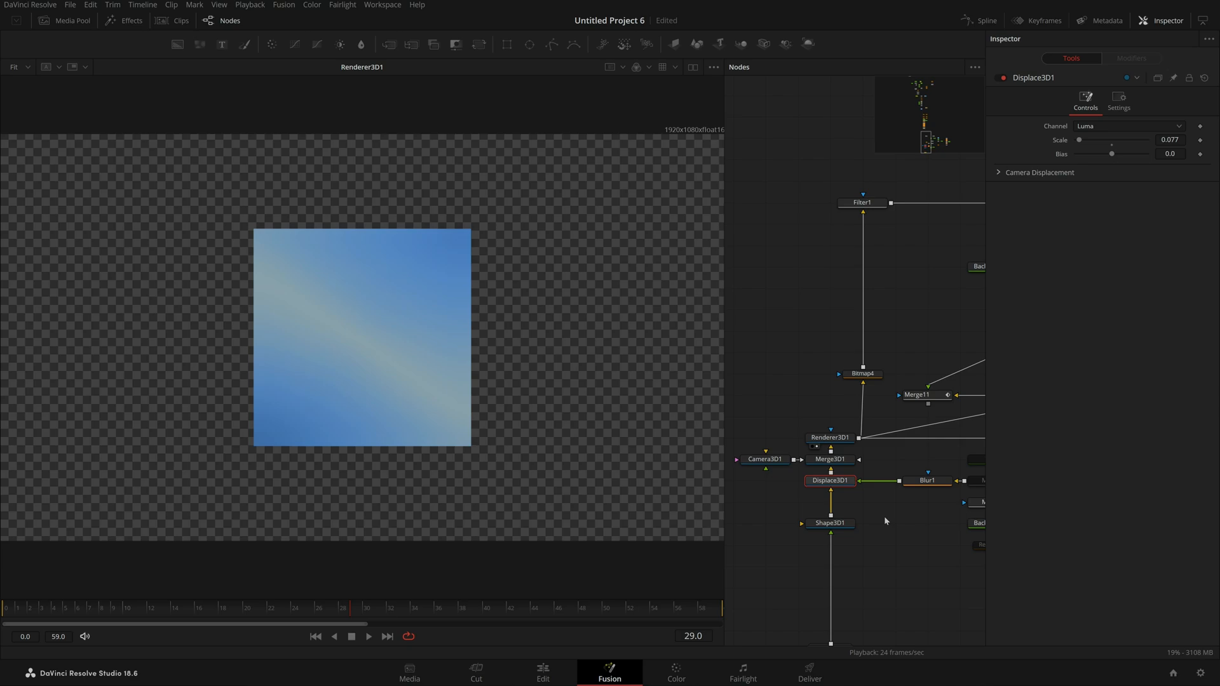
Step: Review the renderer types of Renderer3D1 and choose Hardware Renderer
left_click(830, 438)
left_click(1127, 211)
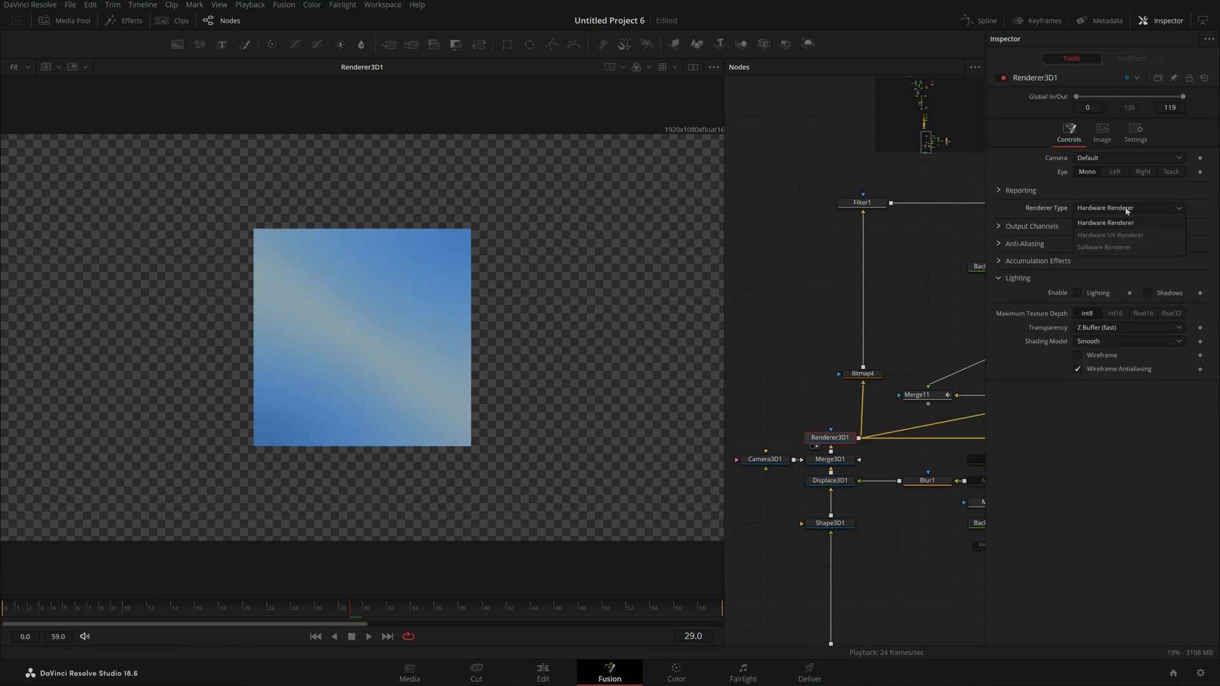
left_click(1109, 222)
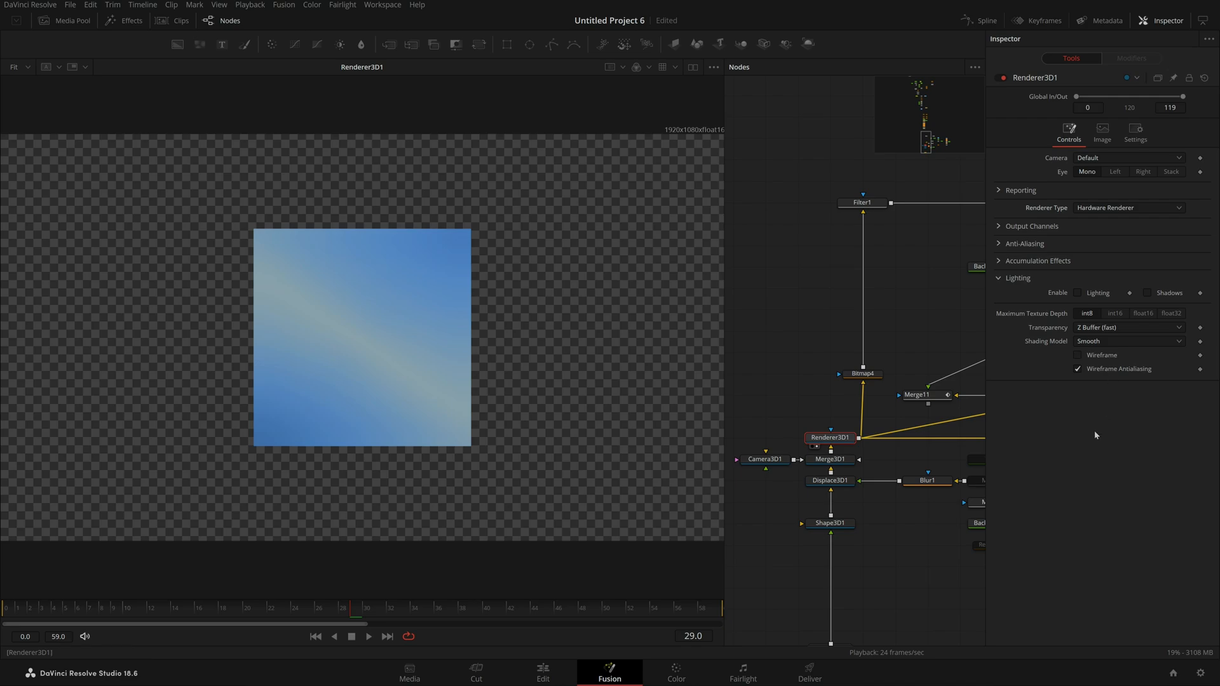
Step: Preview the Bitmap4 mask and the composited result of Merge8 in the viewer
left_click_drag(888, 566, 780, 591)
scroll(781, 591, "down", 2)
left_click_drag(775, 524, 839, 516)
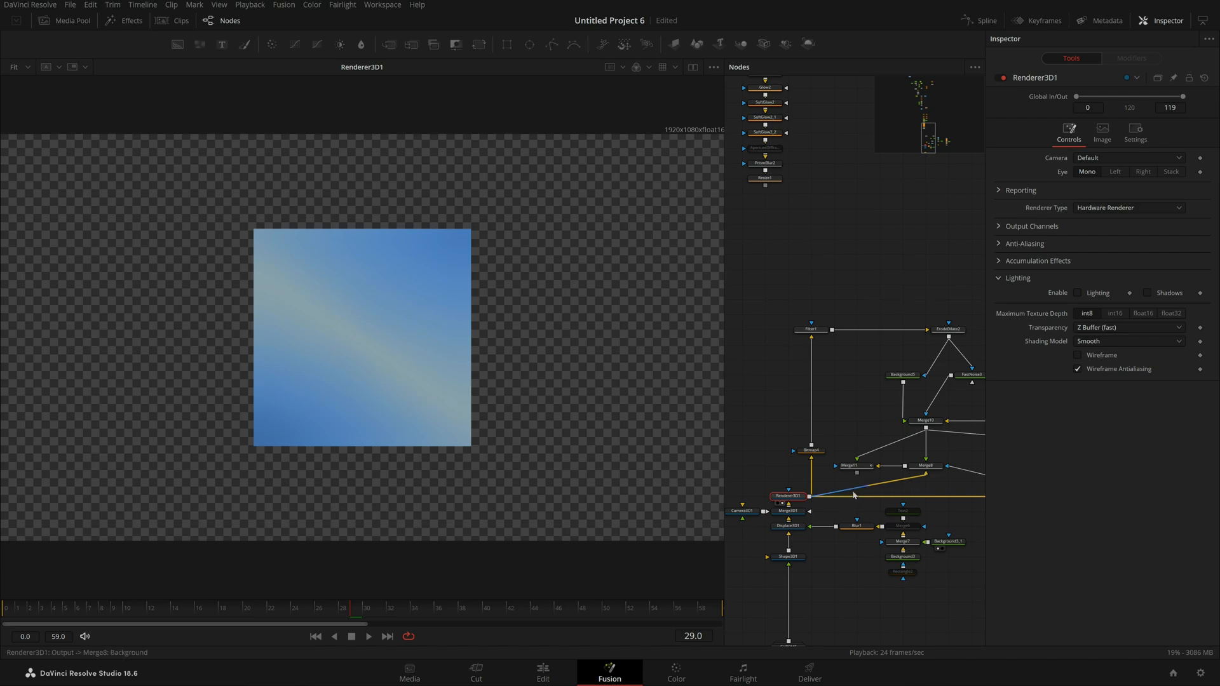
left_click_drag(820, 452, 563, 426)
left_click_drag(879, 443, 850, 430)
scroll(850, 430, "up", 2)
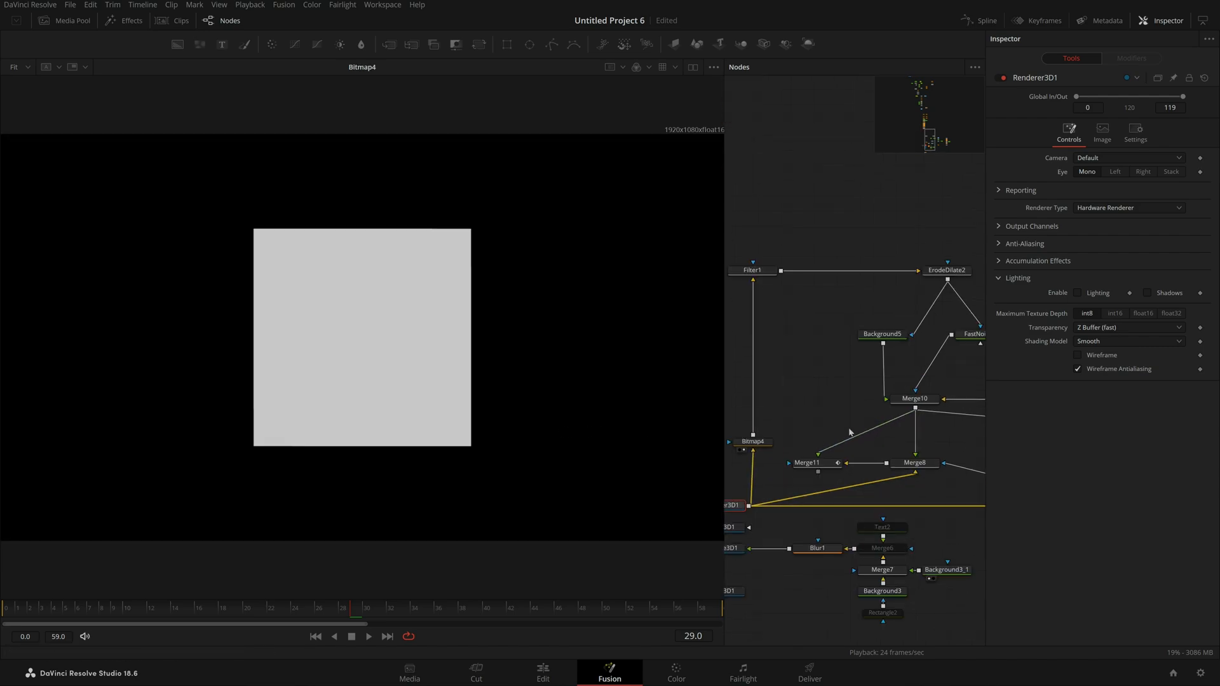
left_click_drag(925, 467, 546, 412)
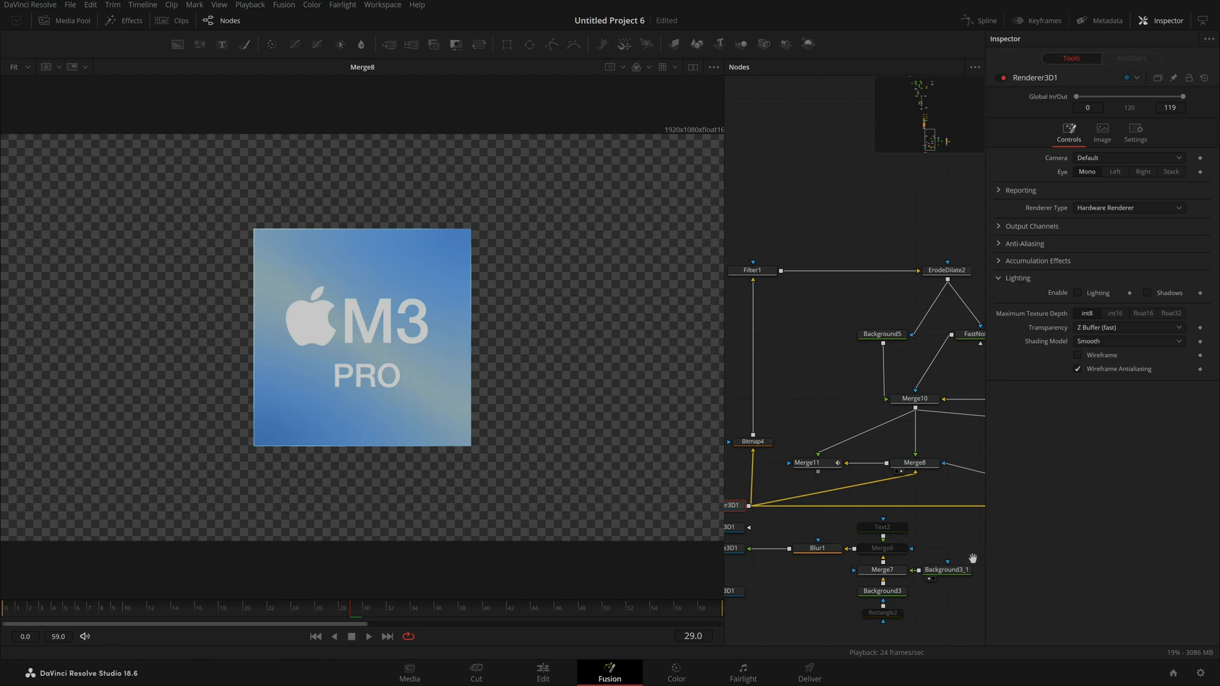
Step: Display Bitmap2 in the viewer, trace its connection from Renderer3D1, and open its controls
left_click_drag(972, 558, 983, 523)
left_click(842, 465)
left_click_drag(806, 590, 690, 563)
left_click(892, 551)
left_click_drag(973, 445, 932, 488)
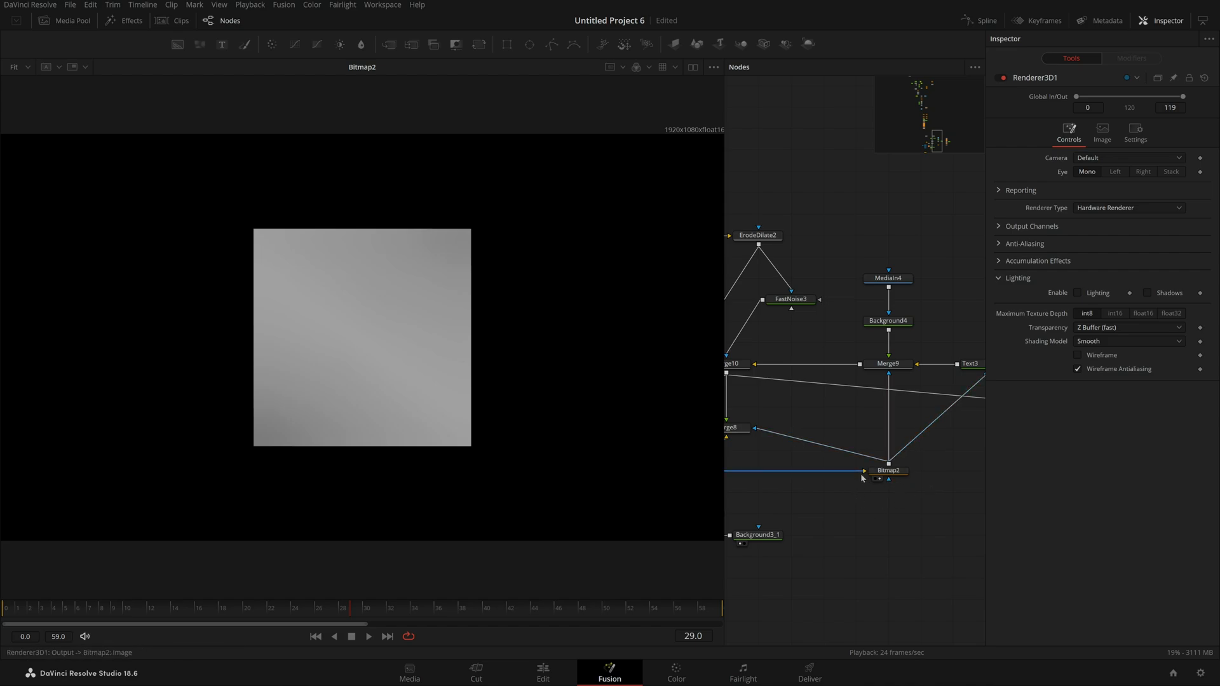
left_click_drag(749, 496, 985, 493)
left_click_drag(852, 491, 630, 502)
left_click(907, 481)
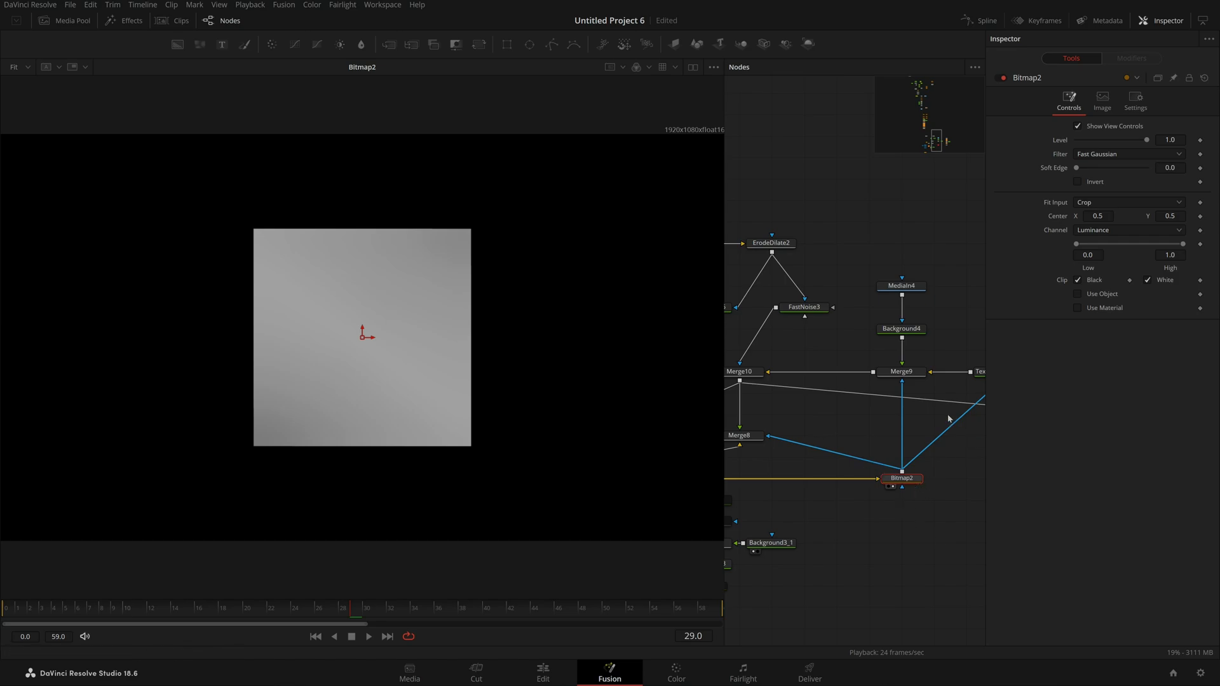
Step: Review the channel options of Bitmap2 and set its channel to Blue
left_click(1088, 232)
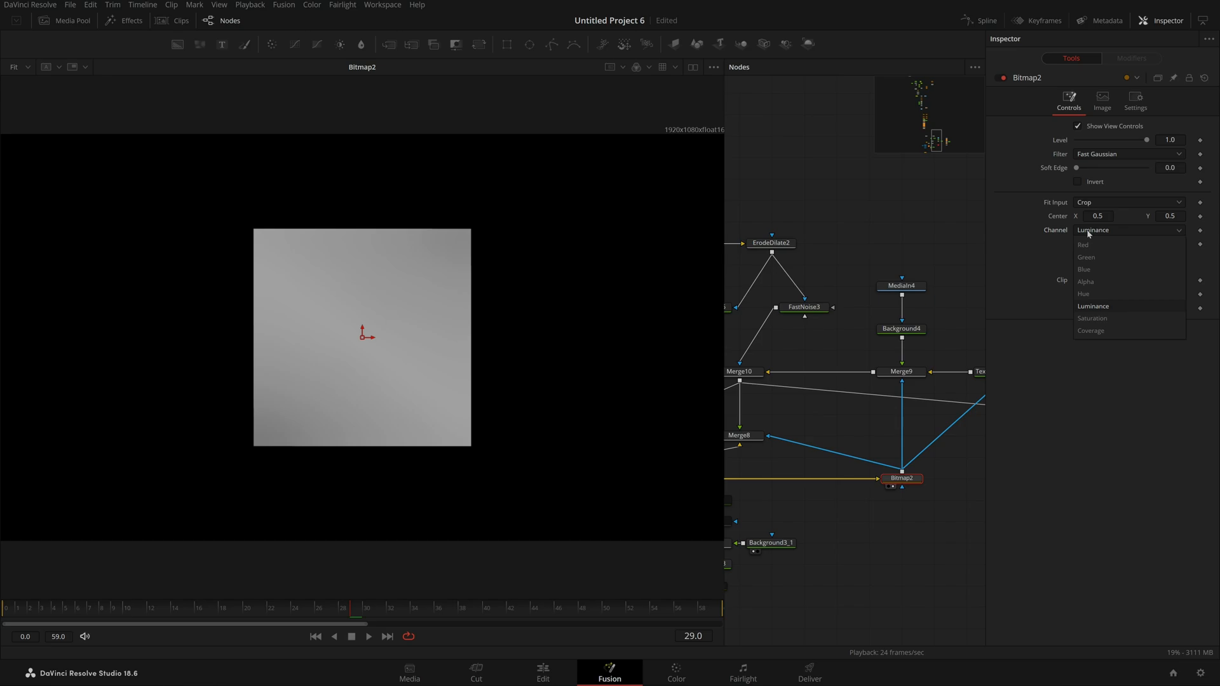
left_click(1104, 230)
left_click(1105, 230)
left_click(1116, 232)
left_click(1116, 232)
left_click(1042, 335)
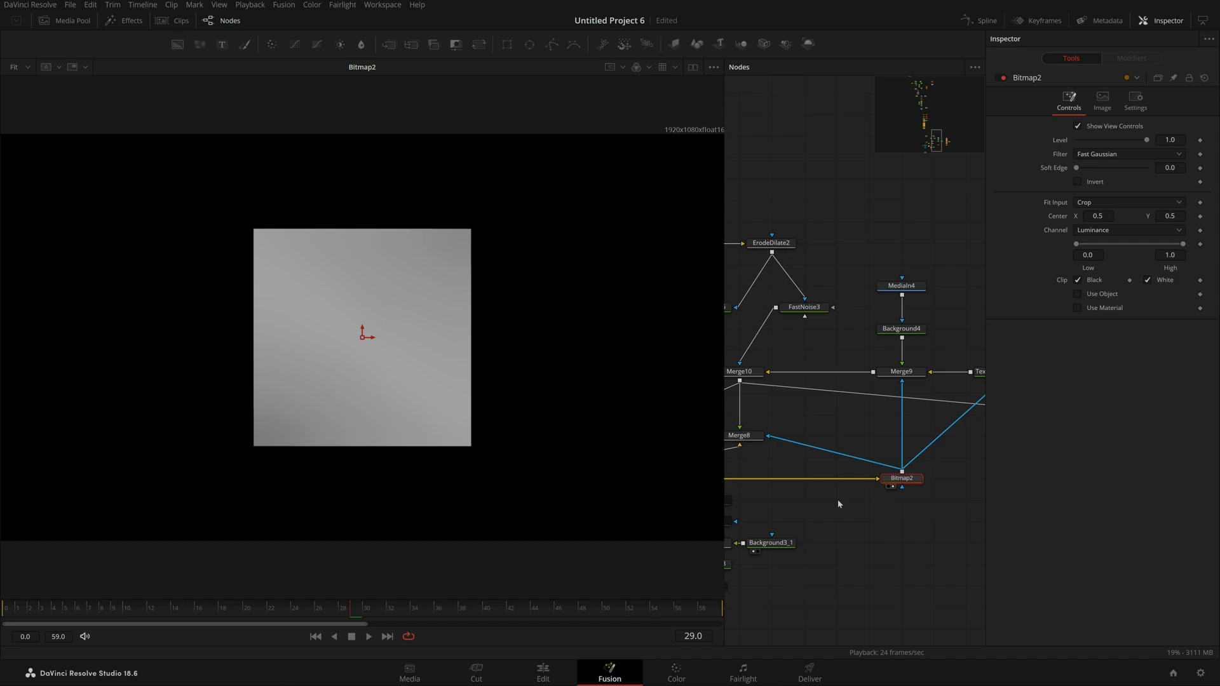
left_click(1129, 230)
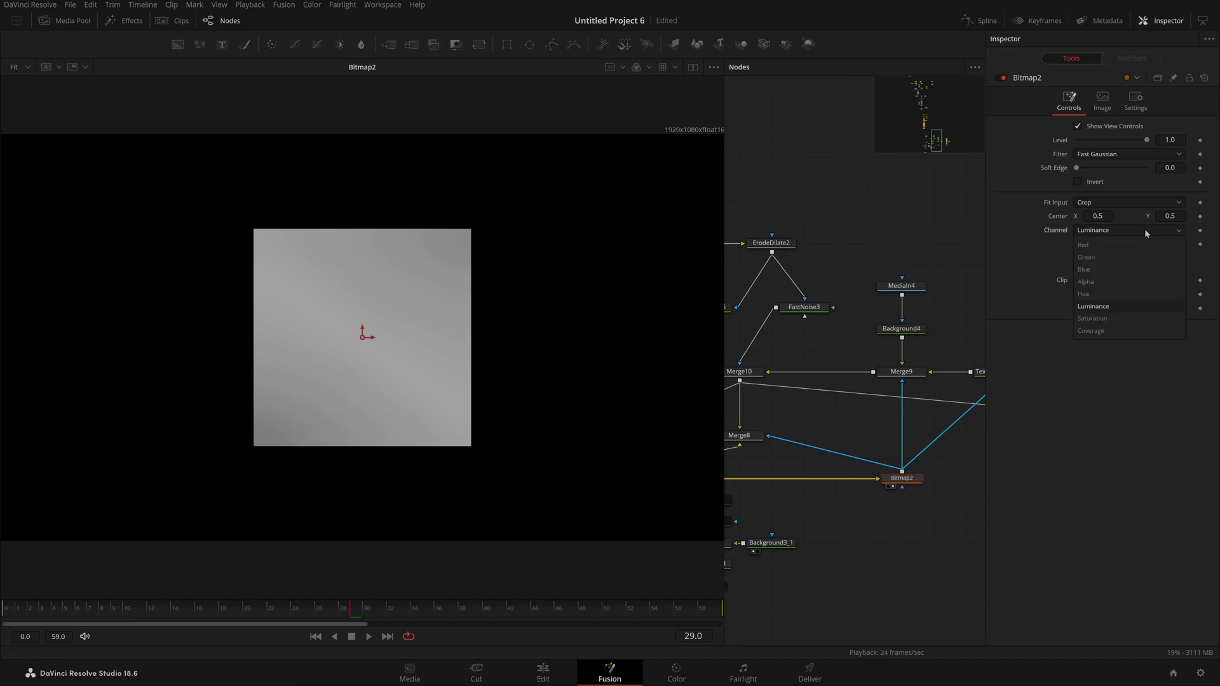
left_click(1129, 270)
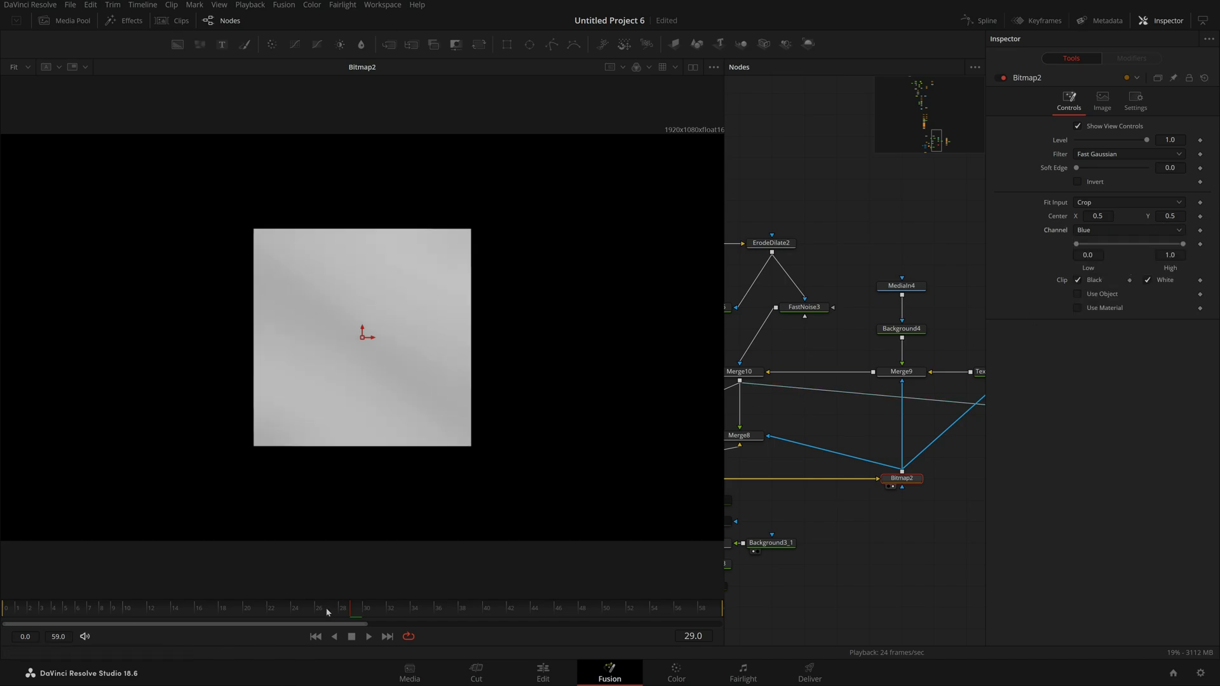
Step: Display Renderer3D1 beside Bitmap2 in the dual viewers, enlarge both images, and scrub to frame 18 to compare them
mouse_move(327, 613)
left_mouse_down()
mouse_move(204, 613)
mouse_move(467, 623)
mouse_move(334, 627)
left_mouse_up()
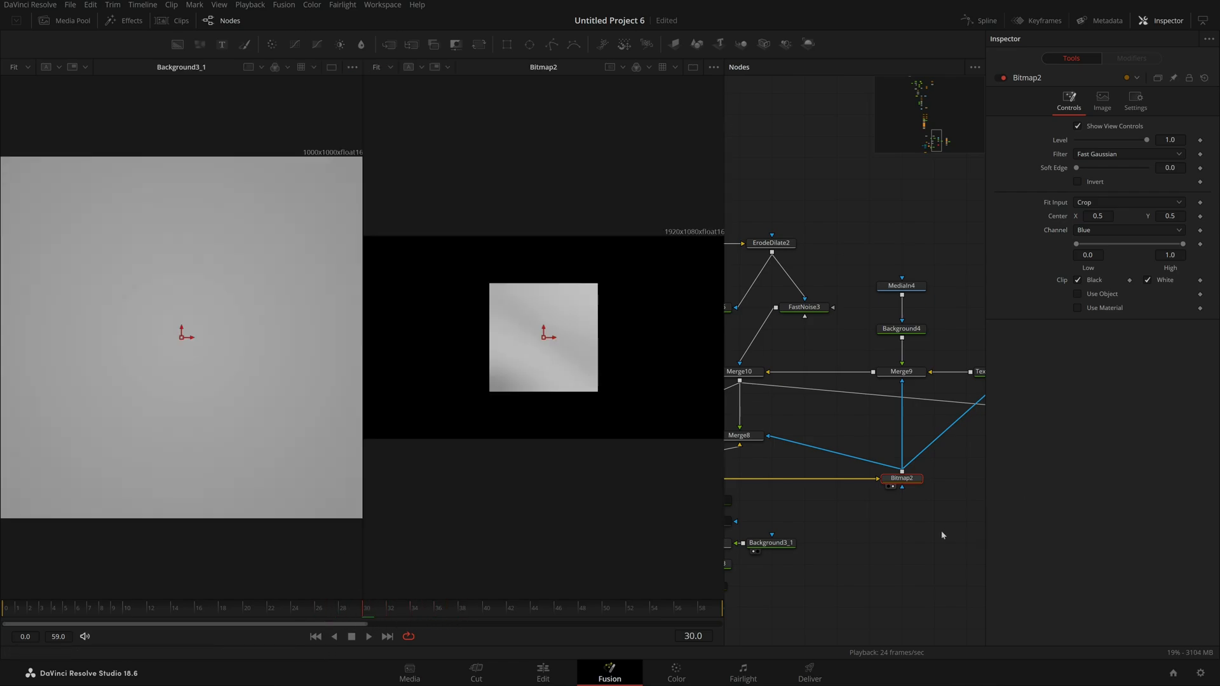
left_click_drag(730, 492, 984, 481)
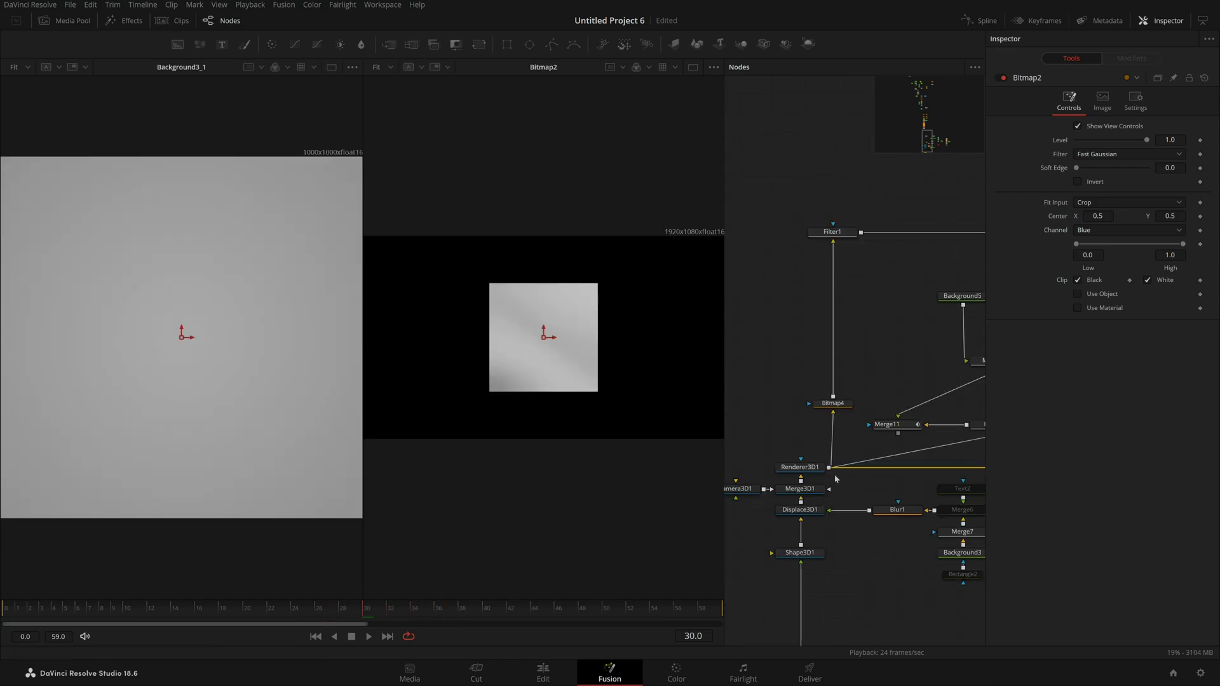
left_click(784, 476)
left_click_drag(852, 484, 642, 513)
scroll(223, 399, "up", 4)
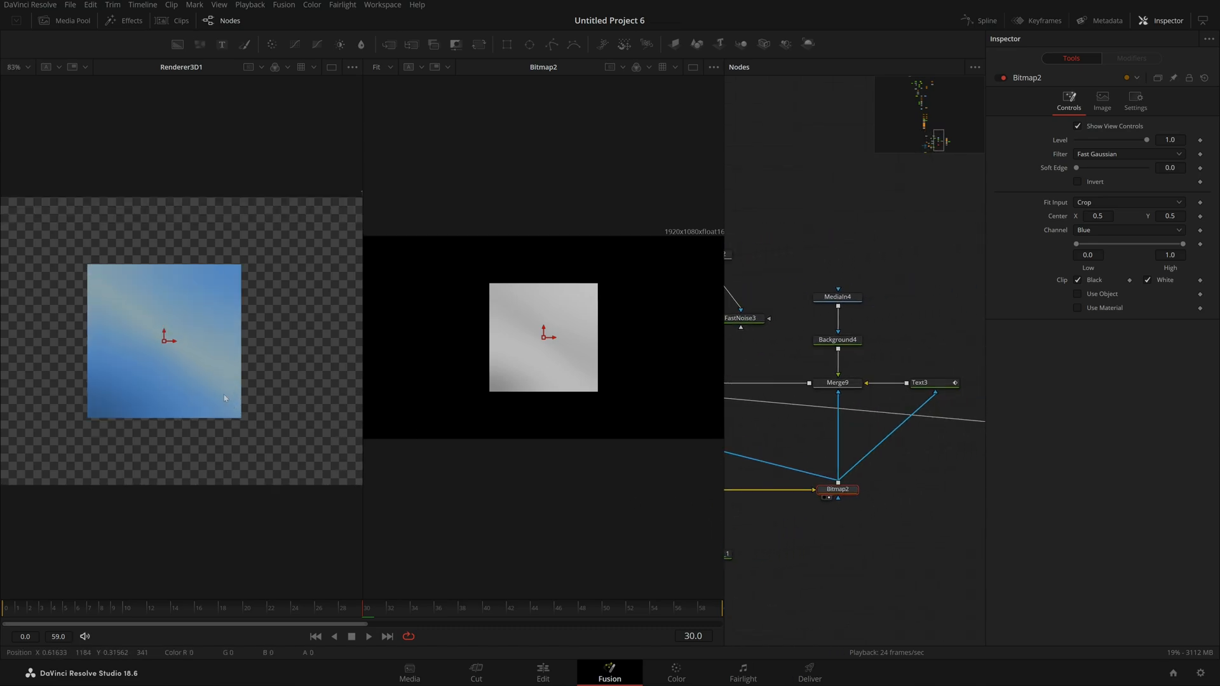
scroll(540, 375, "up", 5)
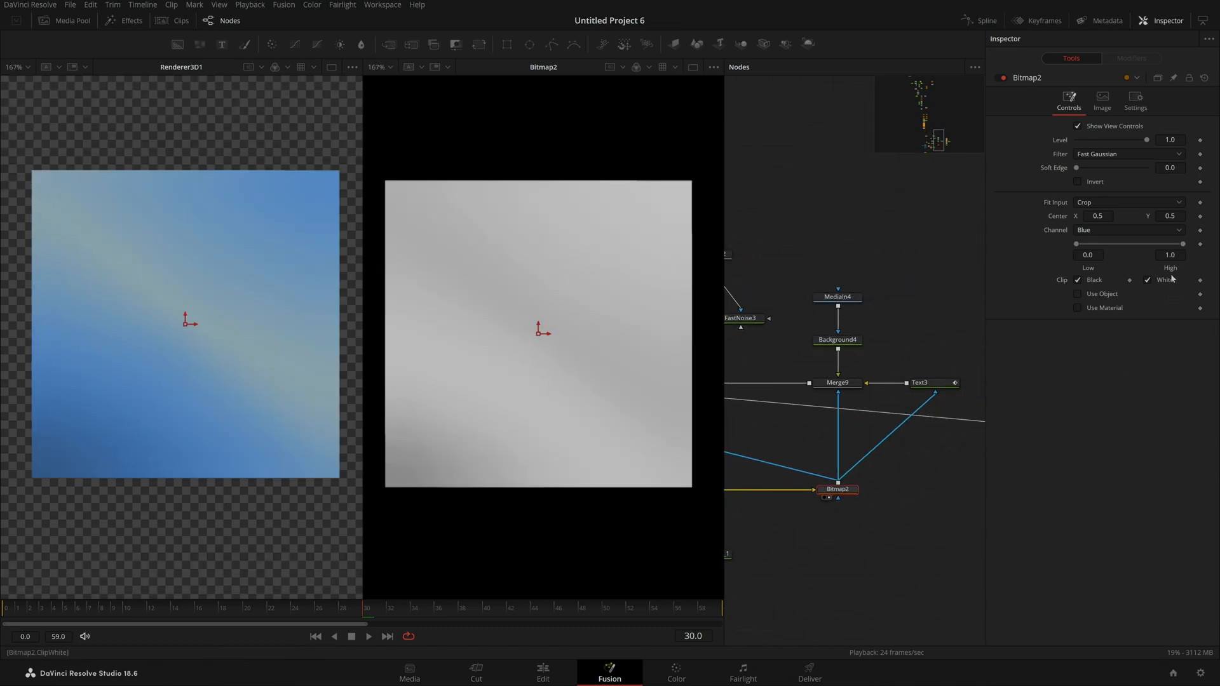
left_click_drag(319, 614, 219, 632)
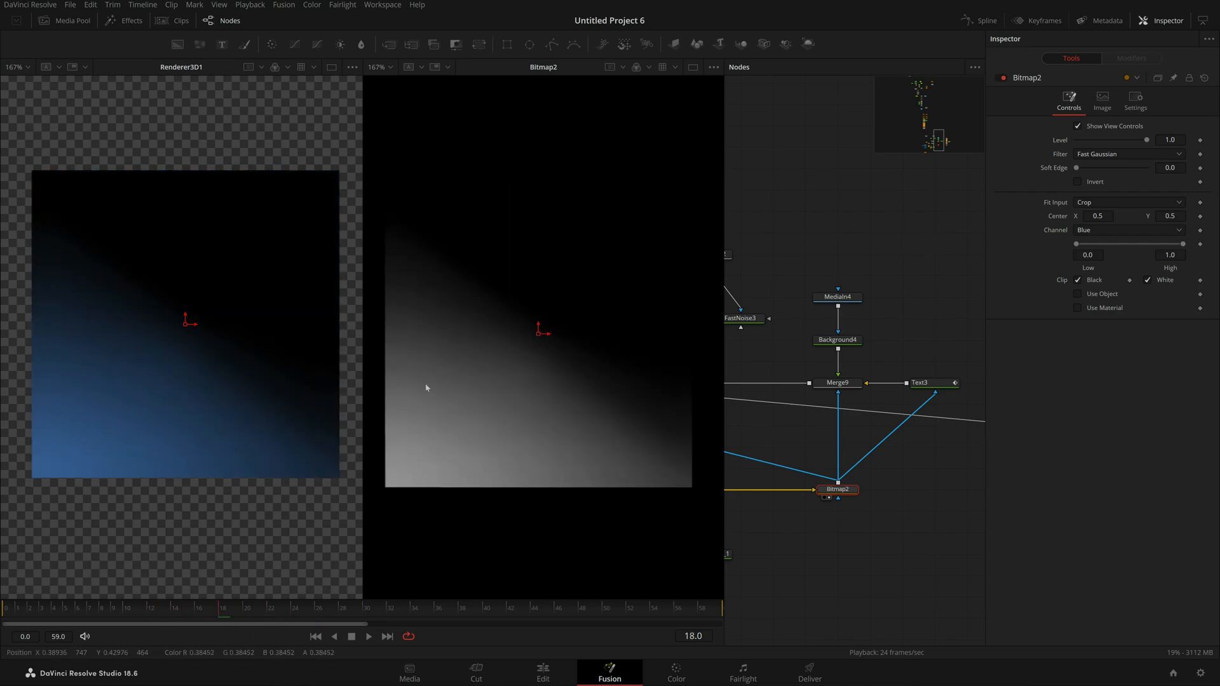
Step: Try the Red, Green and Alpha channels on Bitmap2, scrubbing the timeline to compare each mask with the render
left_click(1098, 231)
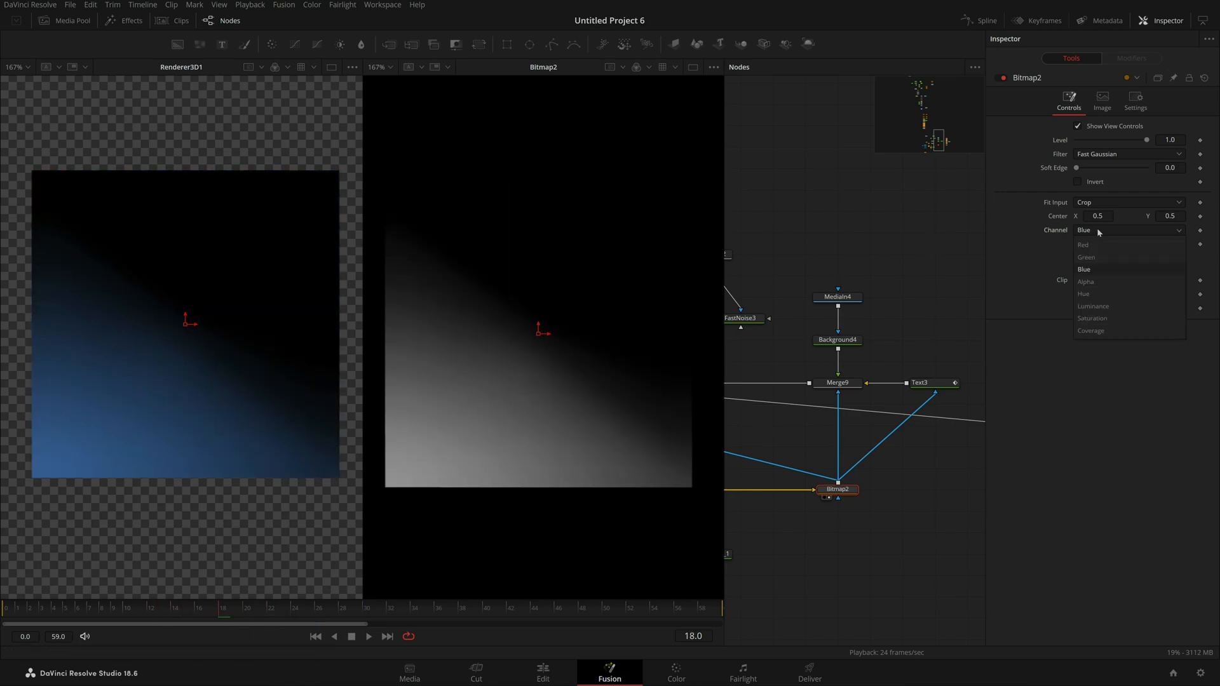
left_click(1098, 244)
left_click_drag(460, 604, 210, 613)
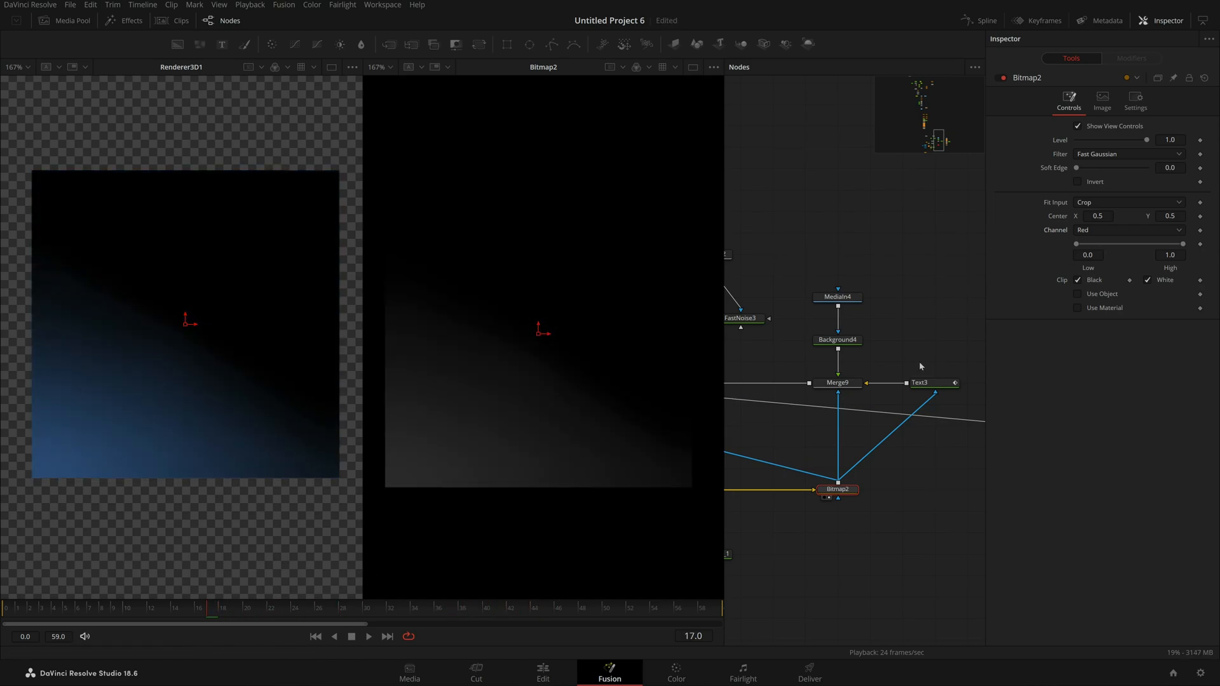
left_click(1134, 230)
left_click(1117, 259)
left_click(1123, 232)
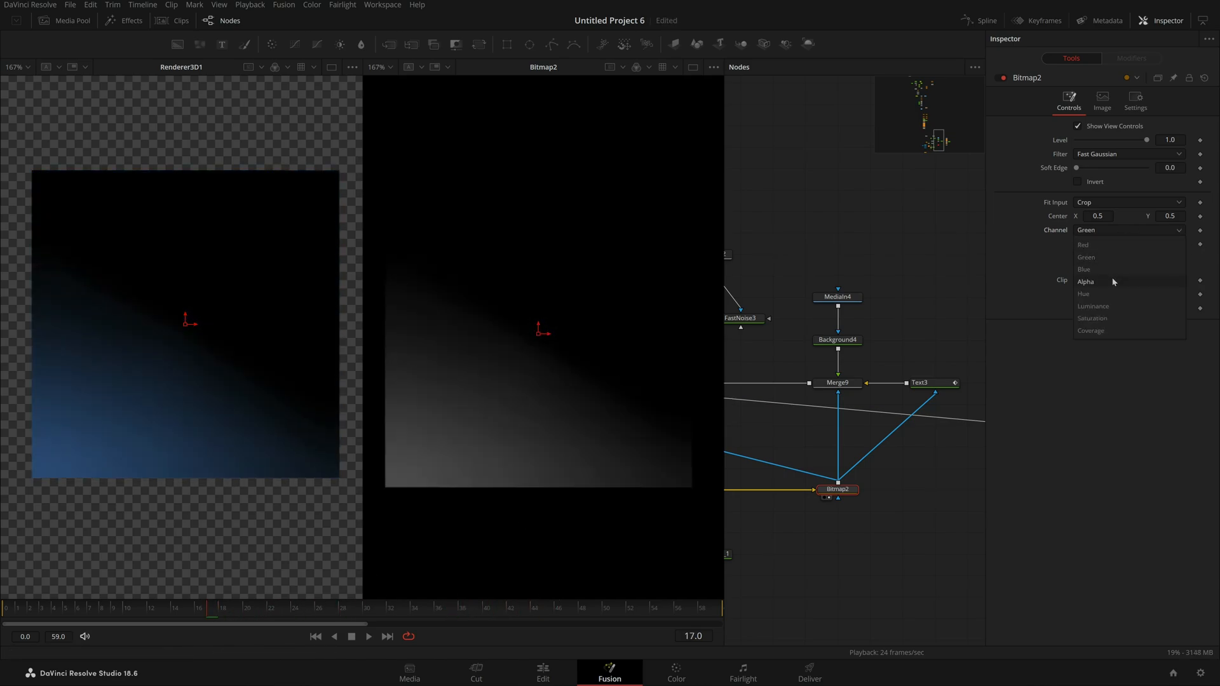
left_click(1086, 282)
left_click_drag(101, 610, 280, 594)
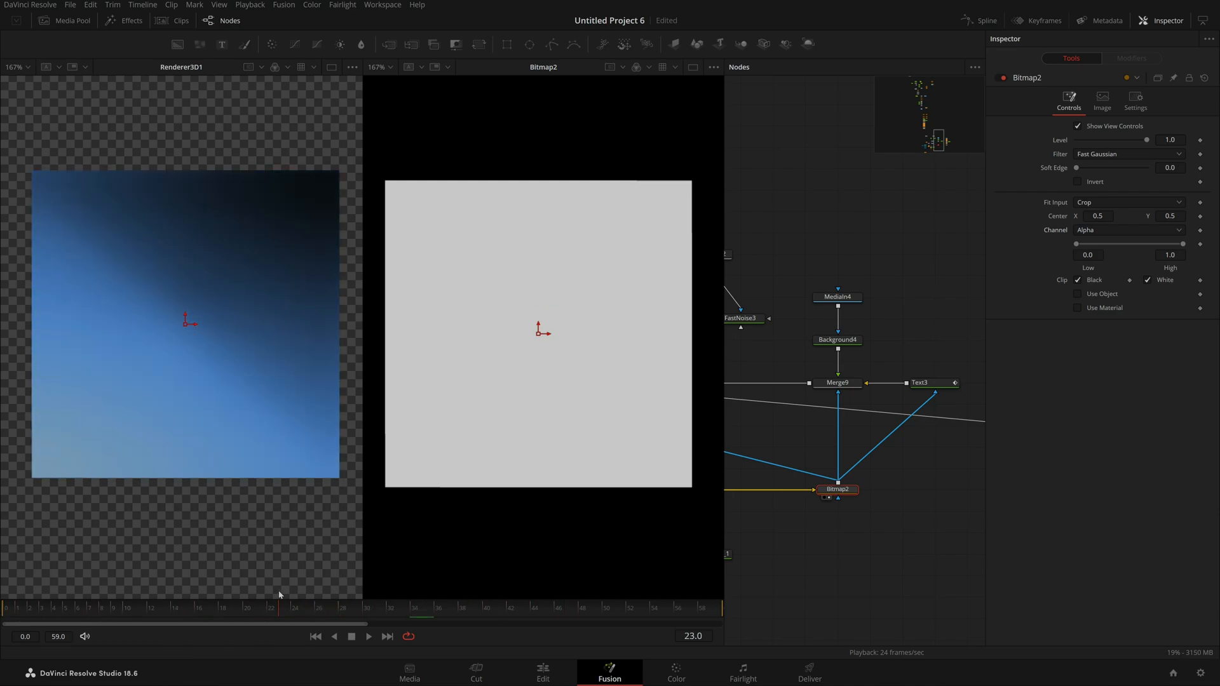
Step: Try the Hue, Saturation and Coverage channels on Bitmap2 and check the masks at different frames
left_click(1125, 230)
left_click(1087, 295)
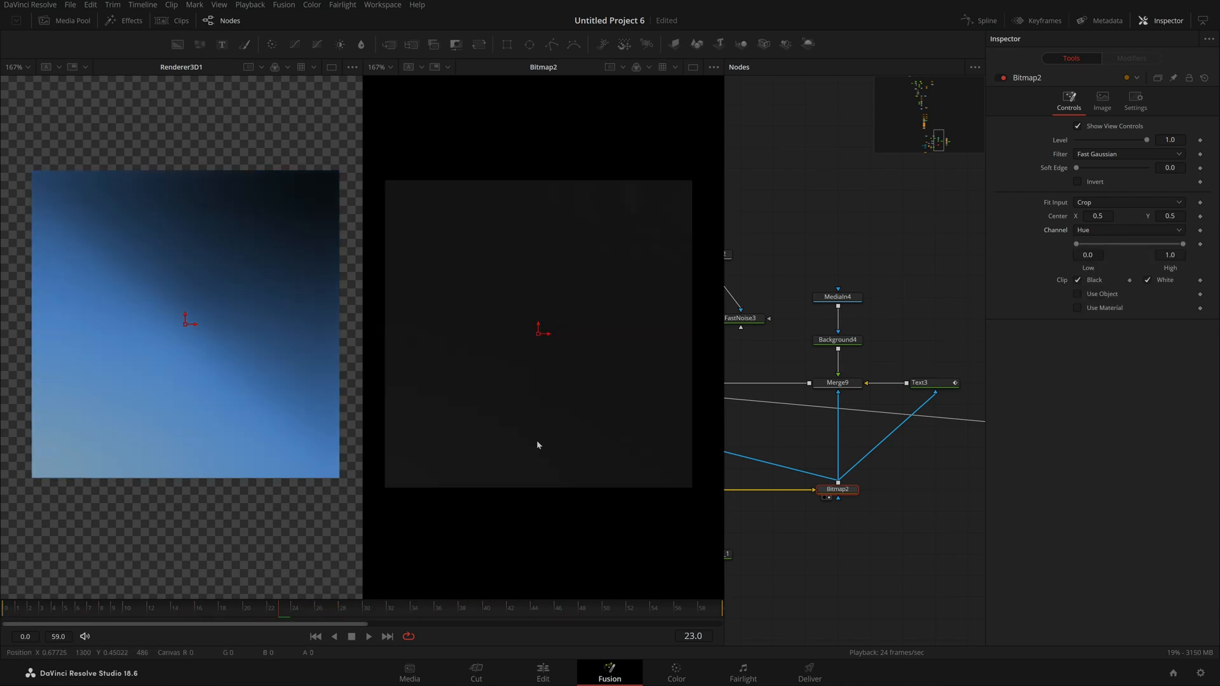
left_click(471, 608)
left_click(1125, 230)
left_click(1090, 309)
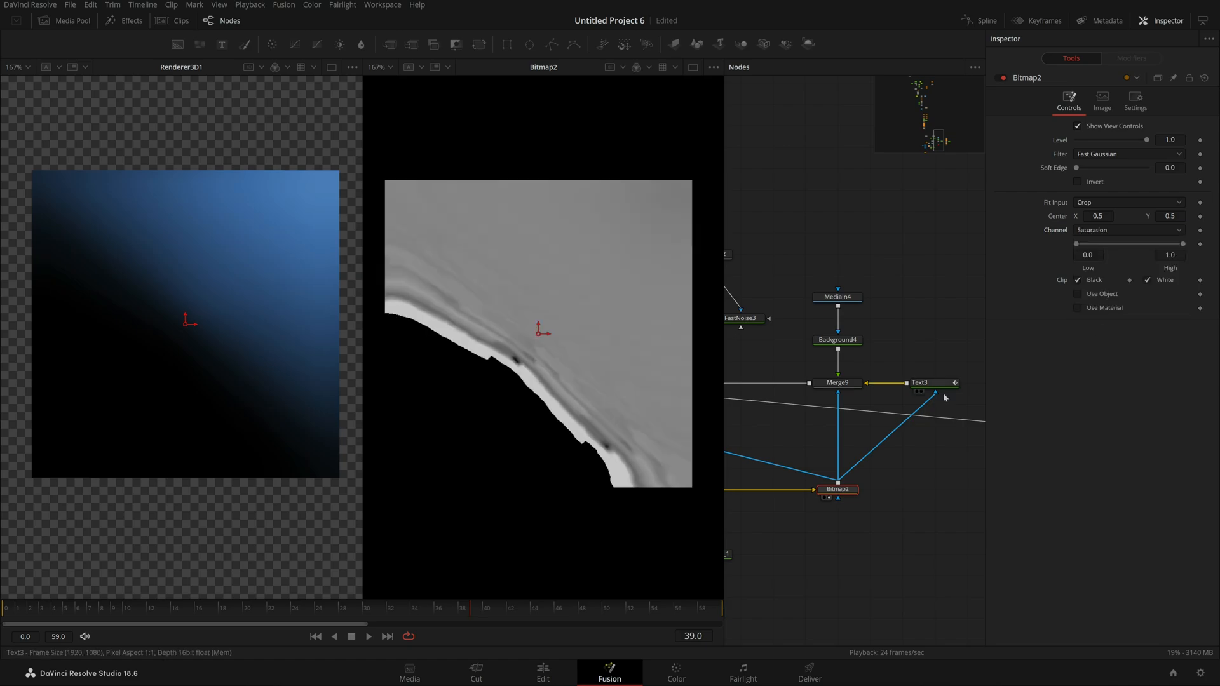
left_click(1125, 230)
left_click_drag(471, 608, 402, 610)
left_click(1116, 320)
Step: Set Bitmap2's channel to Luminance and scrub to frame 37 to check the mask against the render
left_click(1125, 230)
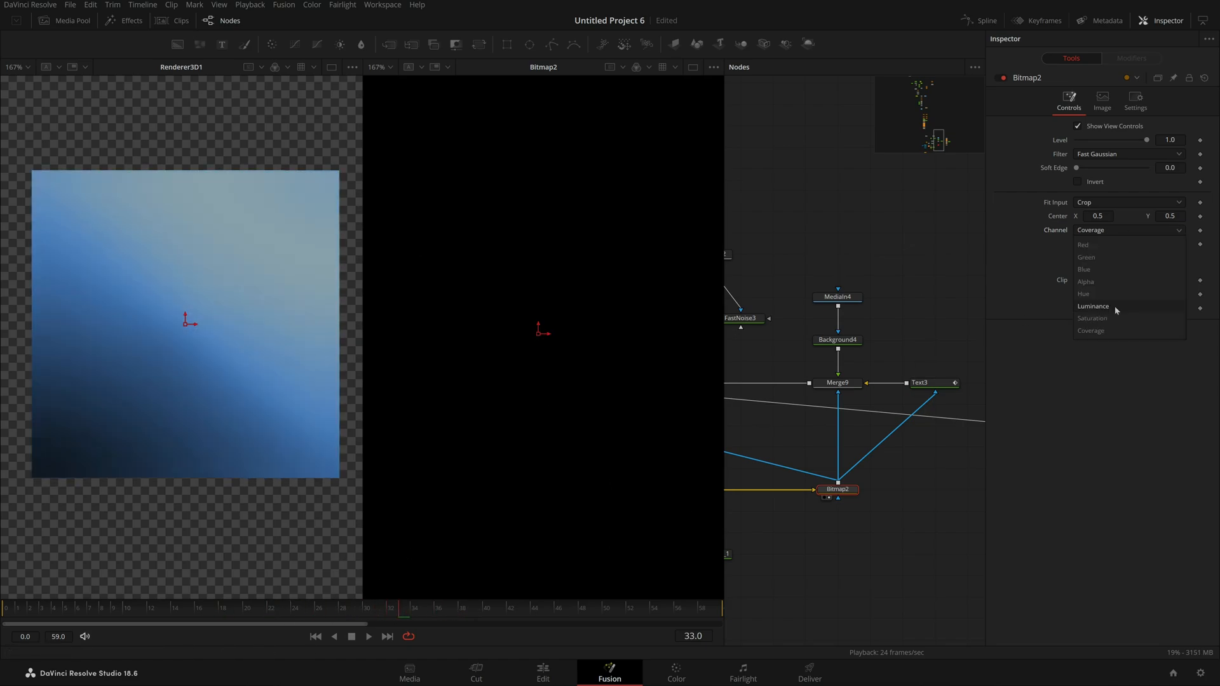
left_click(1115, 306)
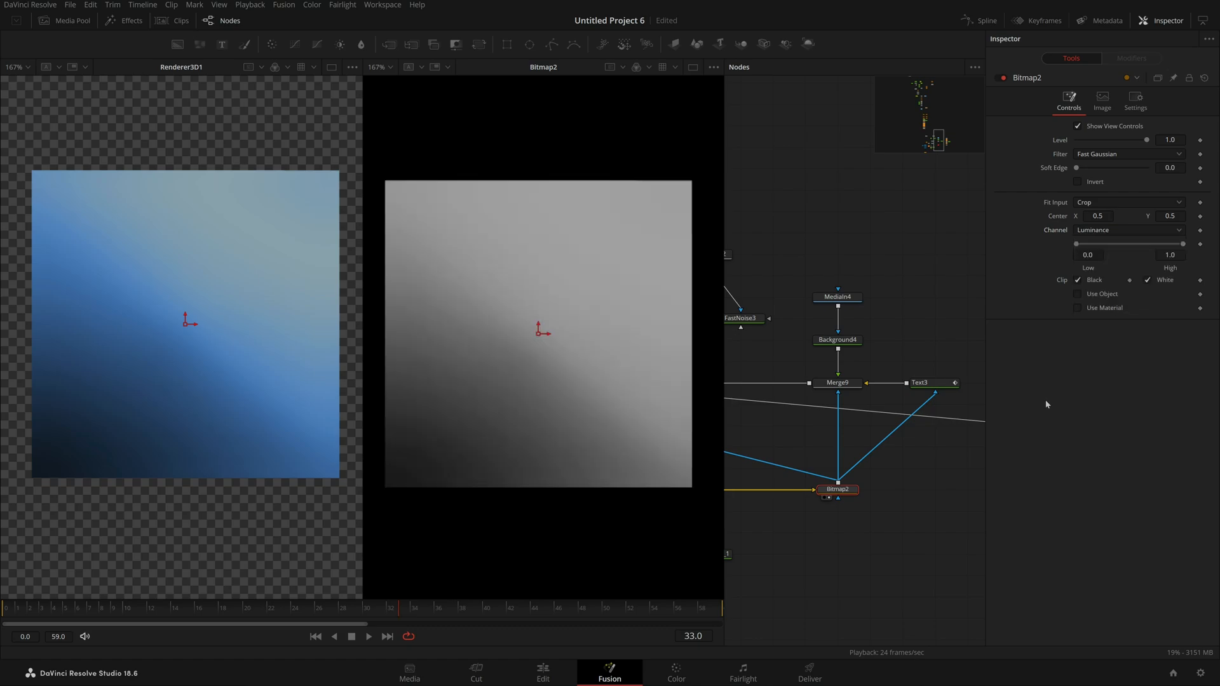
left_click_drag(392, 610, 447, 627)
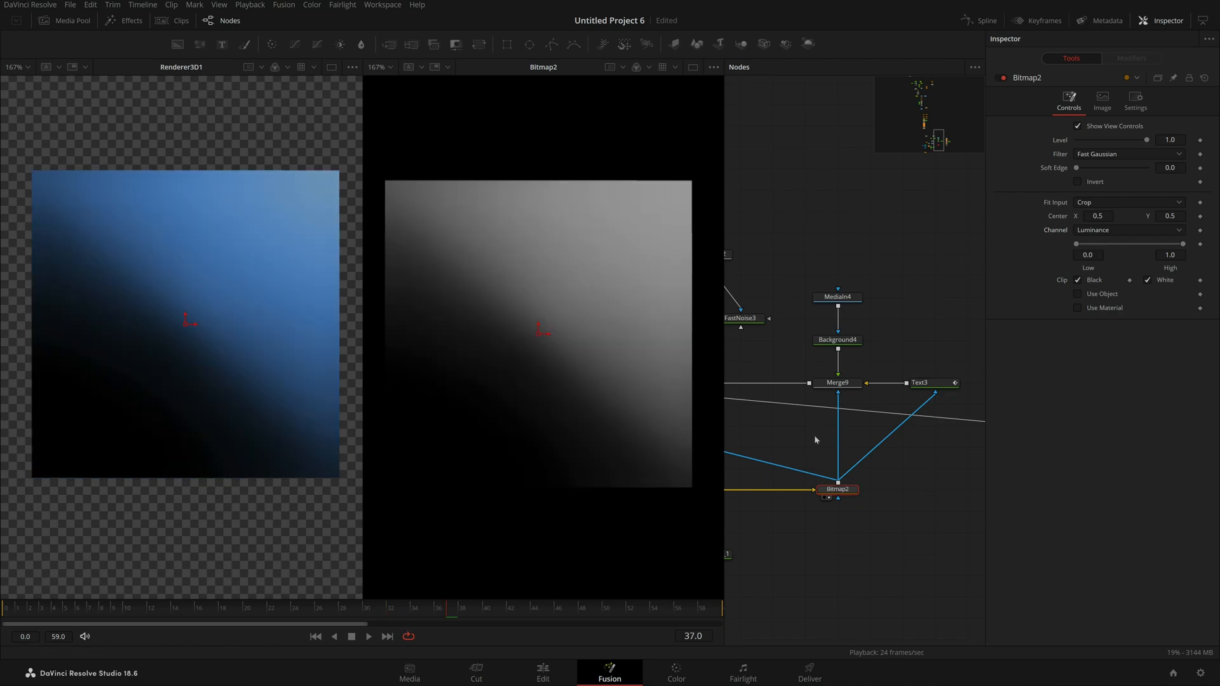
Step: Return to a single viewer and trace the mask connections from Bitmap2 to Merge8, Merge9 and Text3
left_click(692, 67)
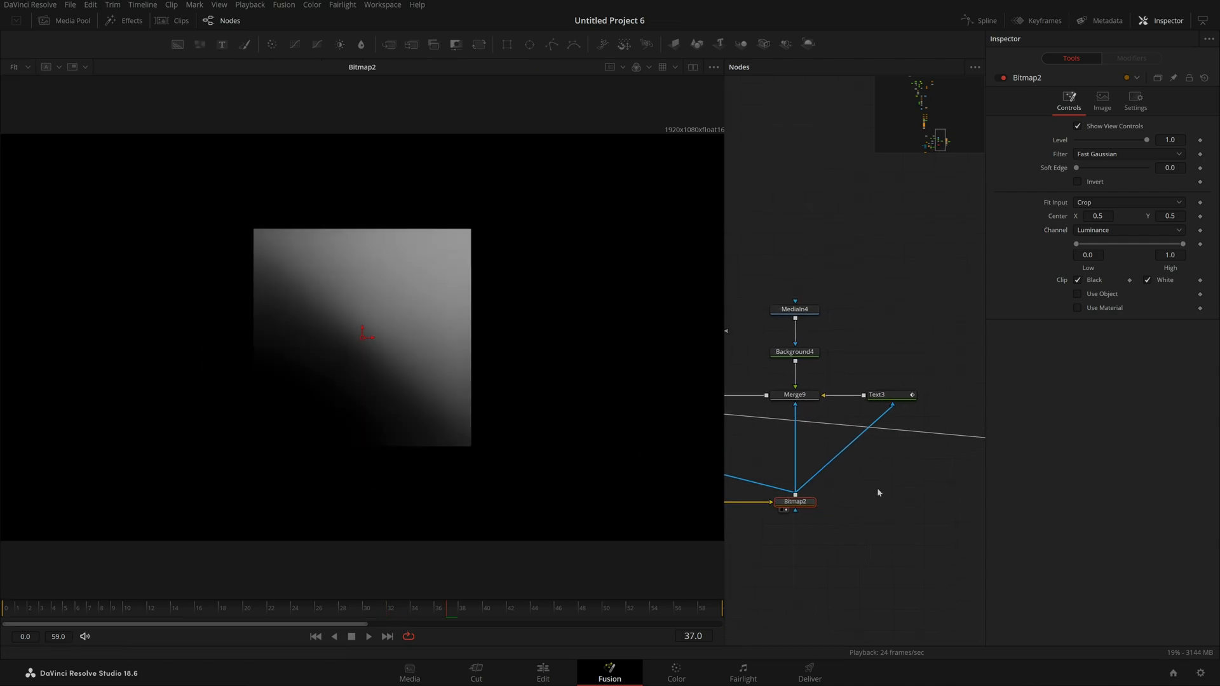
left_click_drag(837, 504, 858, 533)
left_click_drag(731, 514, 899, 476)
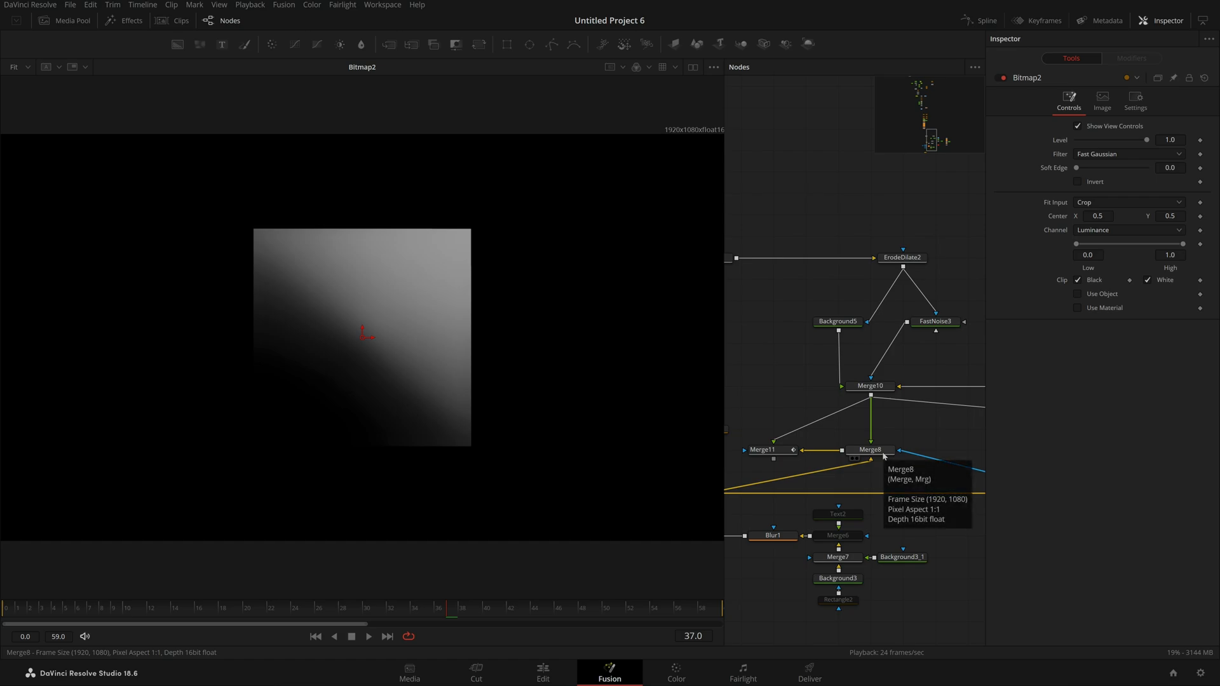
left_click_drag(915, 476, 664, 453)
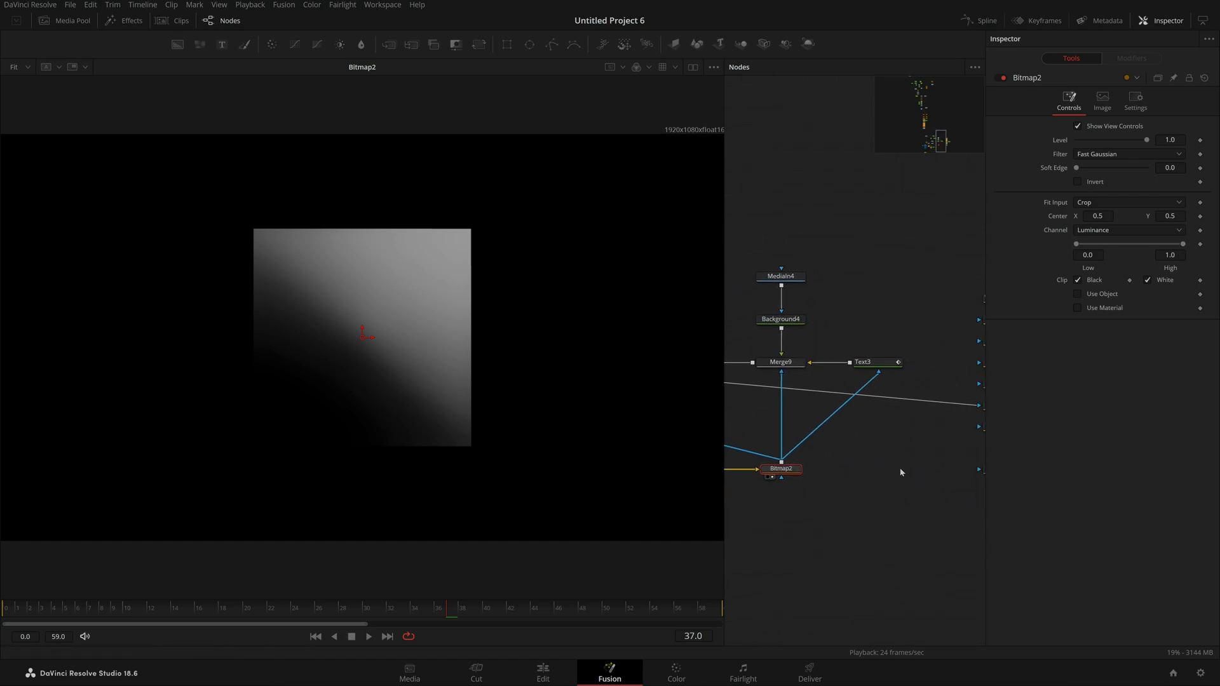
Step: Display Merge8 in the viewer at frame 33, followed by the logo and text from Merge9
left_click_drag(901, 473, 1045, 482)
left_click_drag(764, 463, 840, 485)
key("2")
left_click_drag(279, 609, 398, 610)
left_click_drag(919, 529, 718, 524)
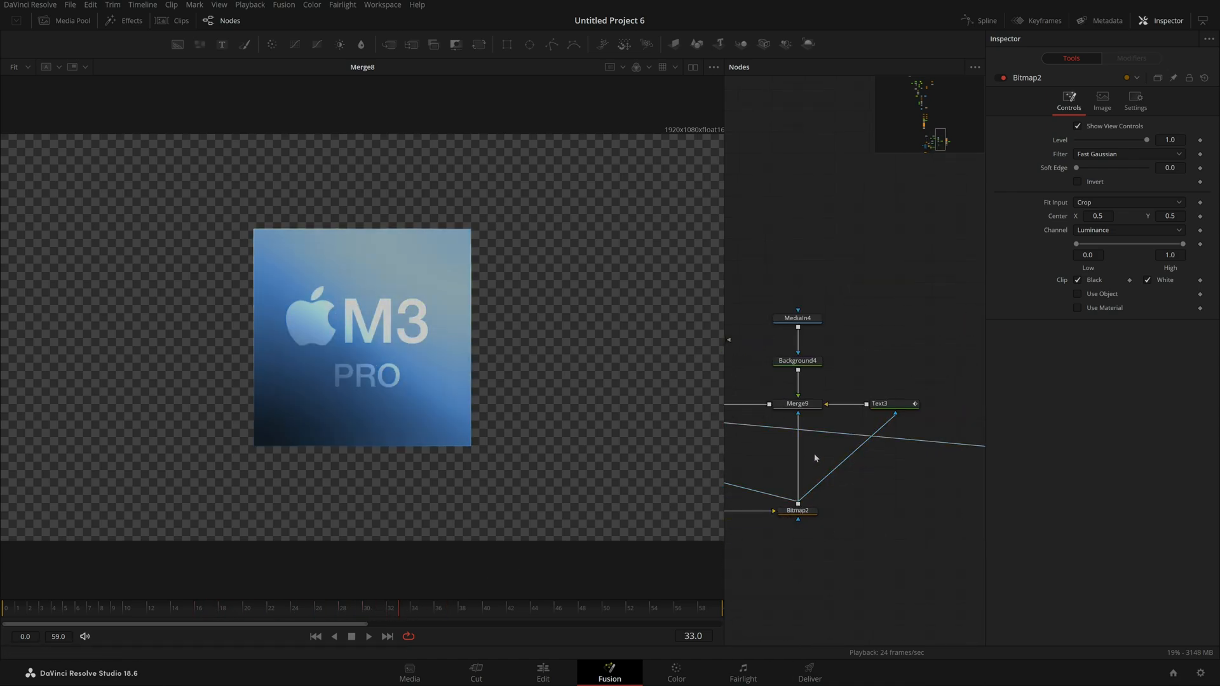
key("2")
Step: Select Renderer3D1 and display its rendered gradient in the viewer
left_click_drag(815, 458, 950, 479)
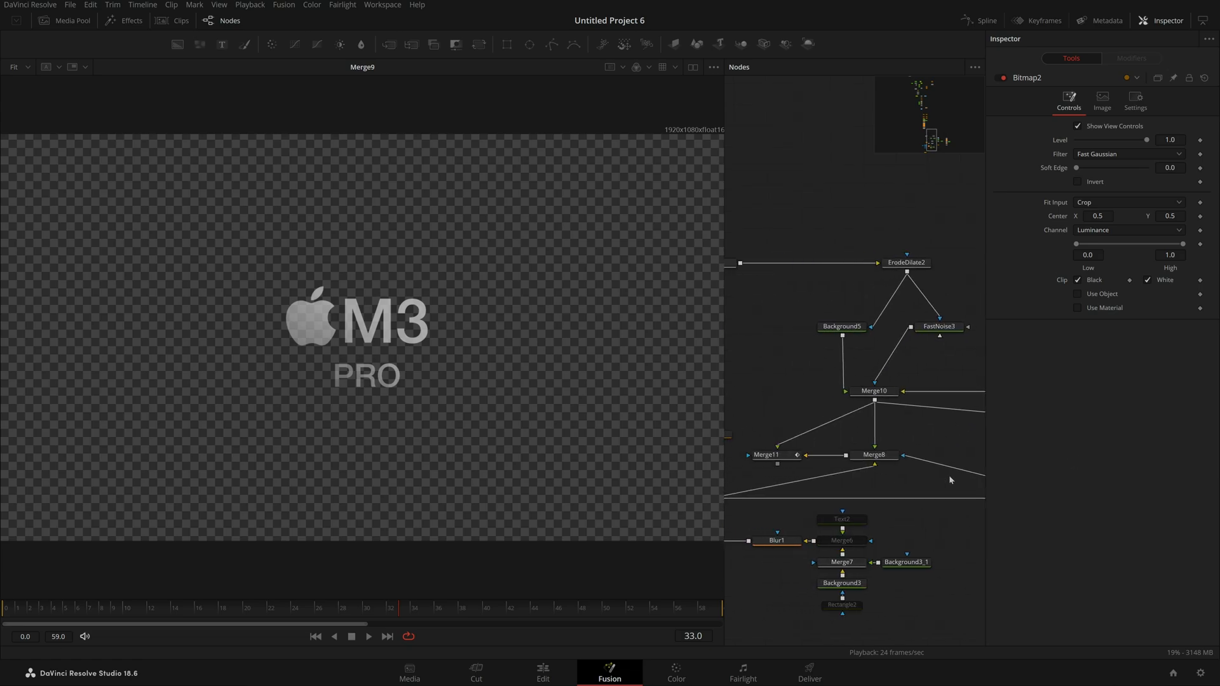
left_click_drag(865, 495, 952, 471)
left_click(769, 473)
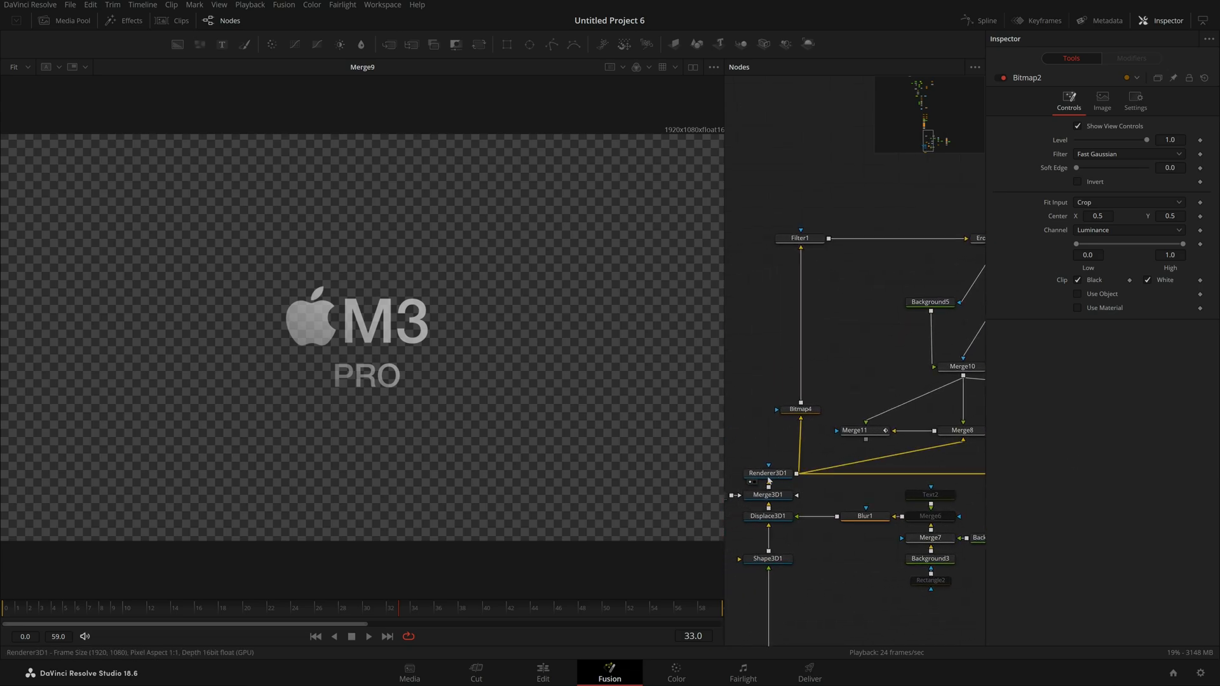
key("2")
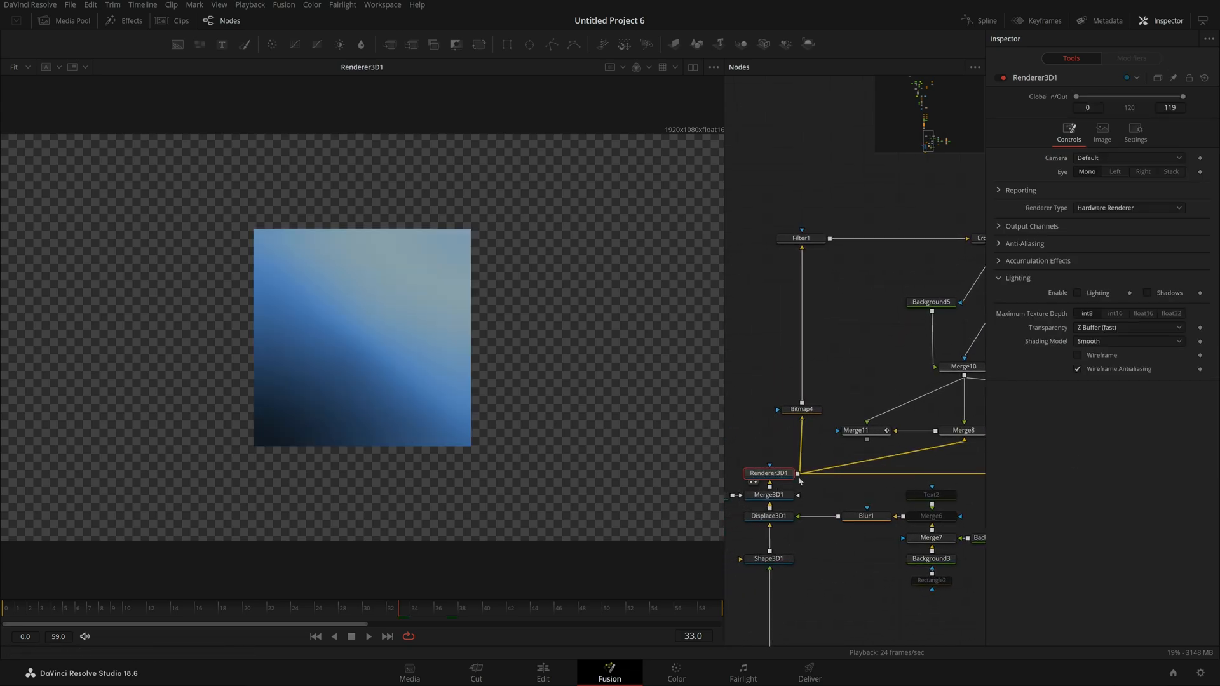
Step: Open Merge8's settings and alternate the viewer between Merge8 and Renderer3D1 to compare the composite with the bare render
left_click_drag(899, 463, 774, 481)
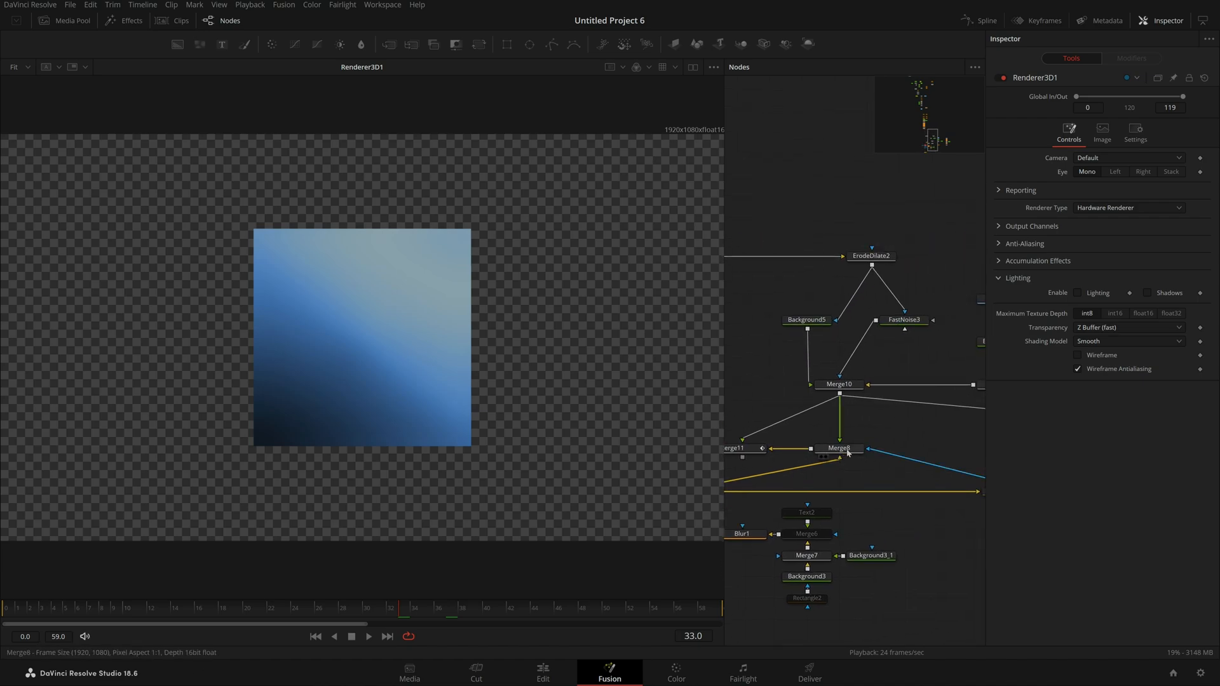
mouse_move(848, 451)
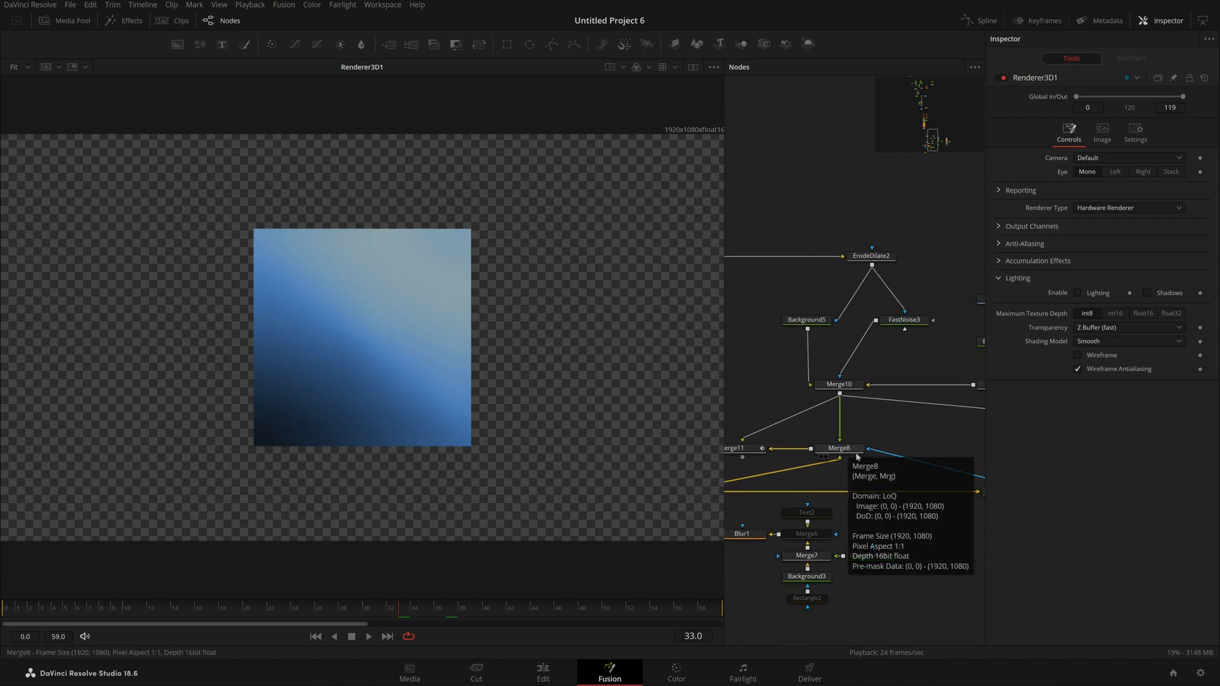
left_click_drag(846, 451, 318, 417)
left_click(890, 456)
left_click_drag(899, 462, 927, 475)
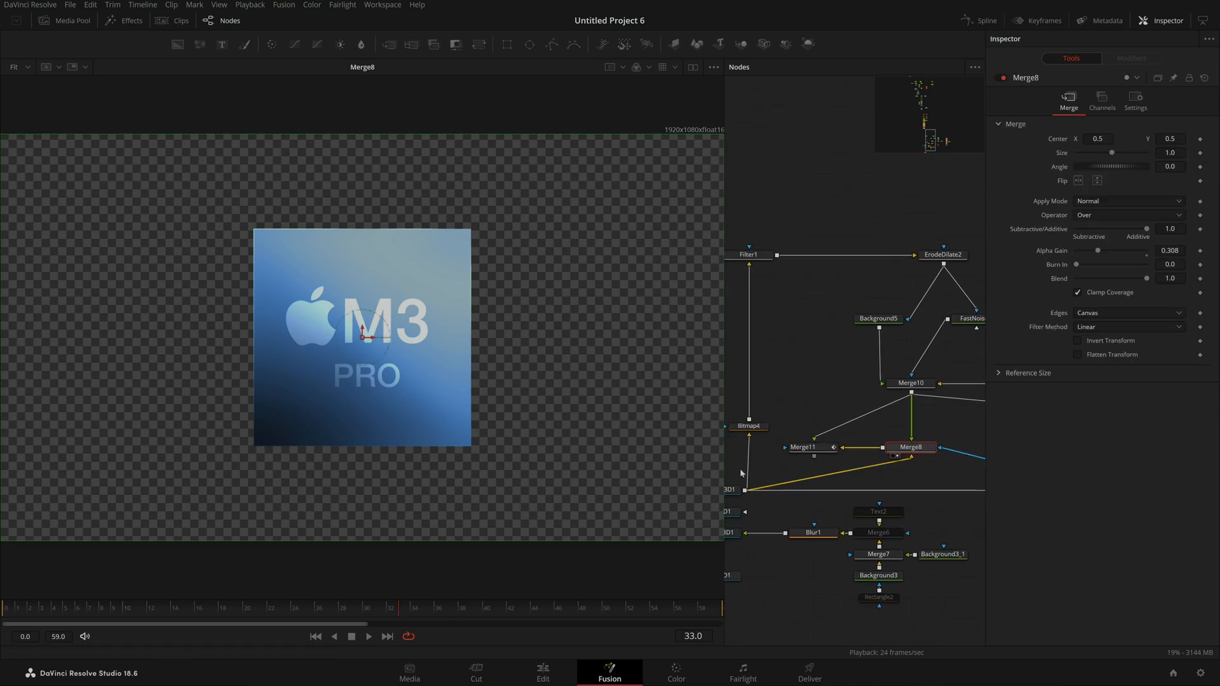
left_click_drag(740, 470, 395, 397)
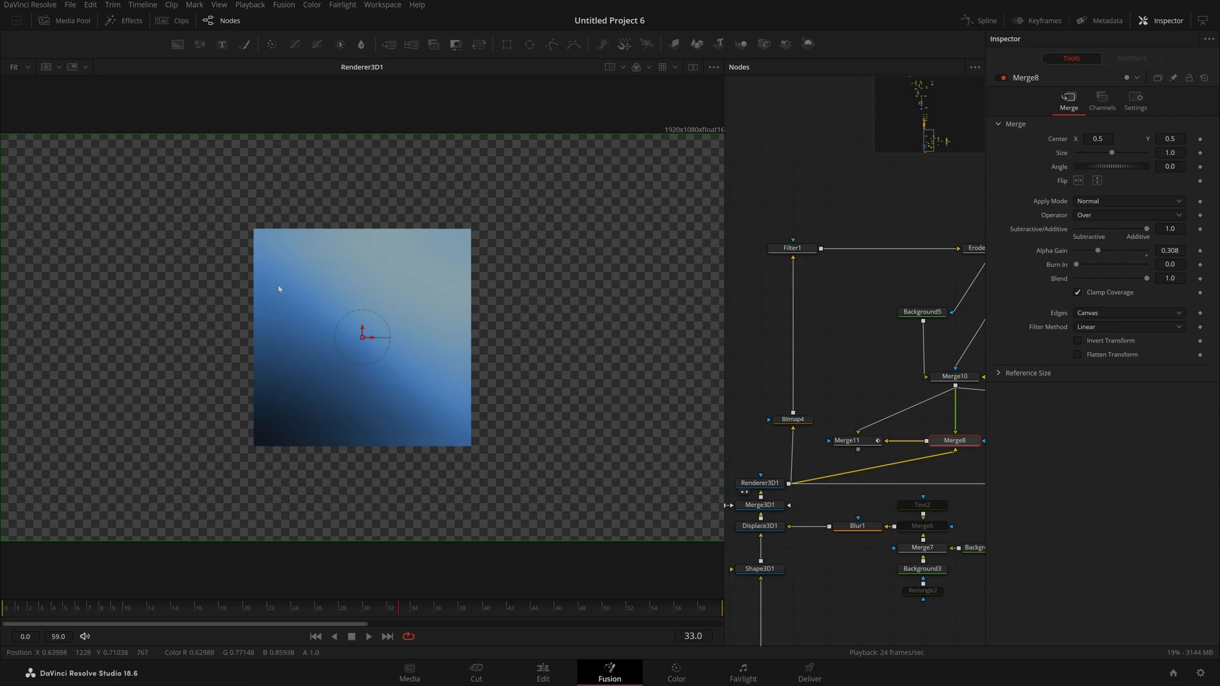
left_click_drag(956, 501, 901, 515)
left_click_drag(901, 455, 509, 401)
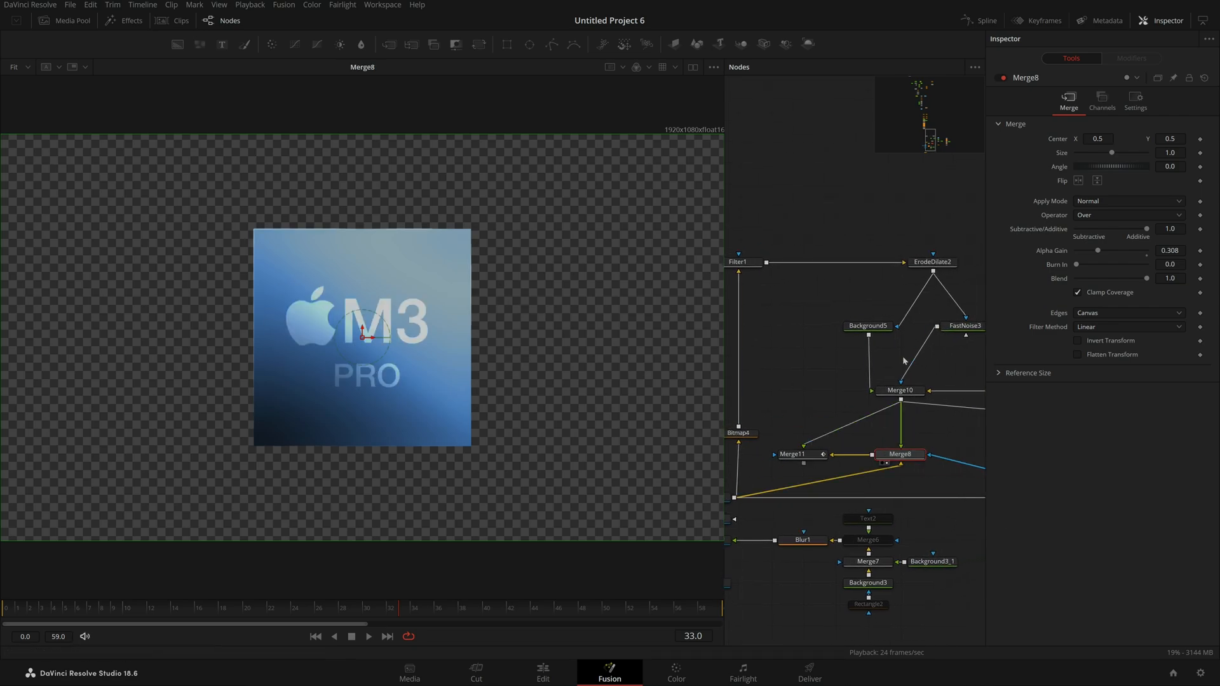
Step: Select the nodes from Filter1 to Text3 above Merge8 and look over the part of the node tree feeding it
scroll(903, 358, "down", 3)
left_click_drag(770, 248, 995, 394)
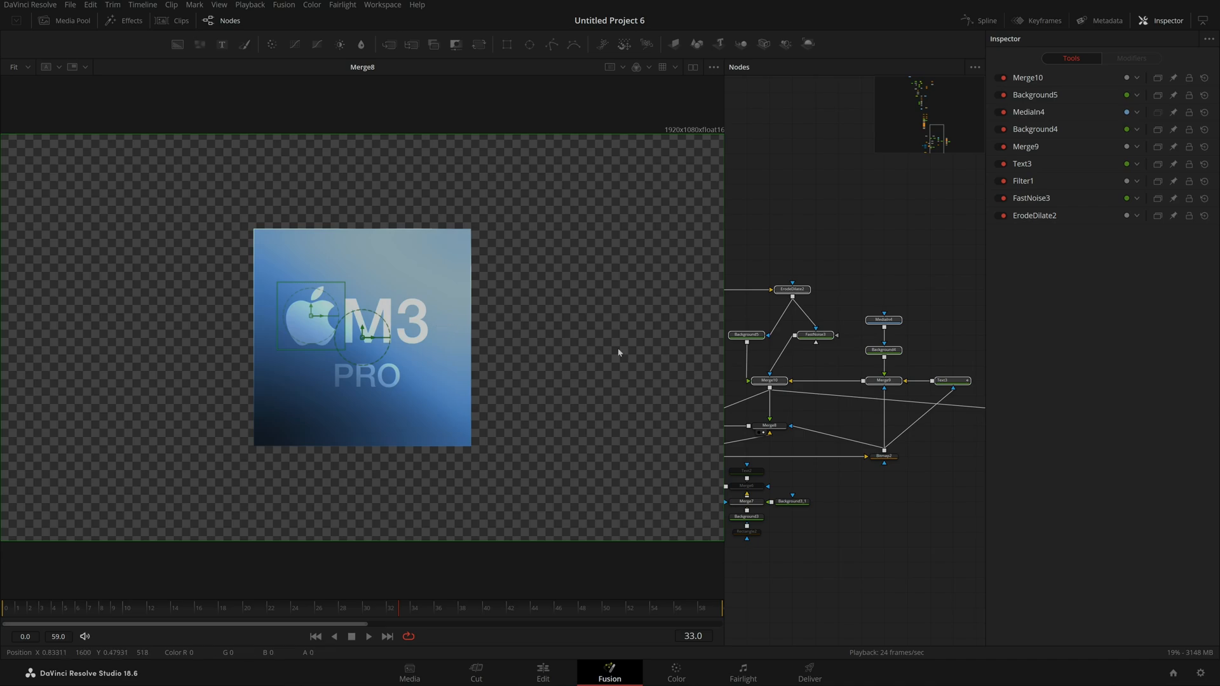
scroll(814, 420, "up", 3)
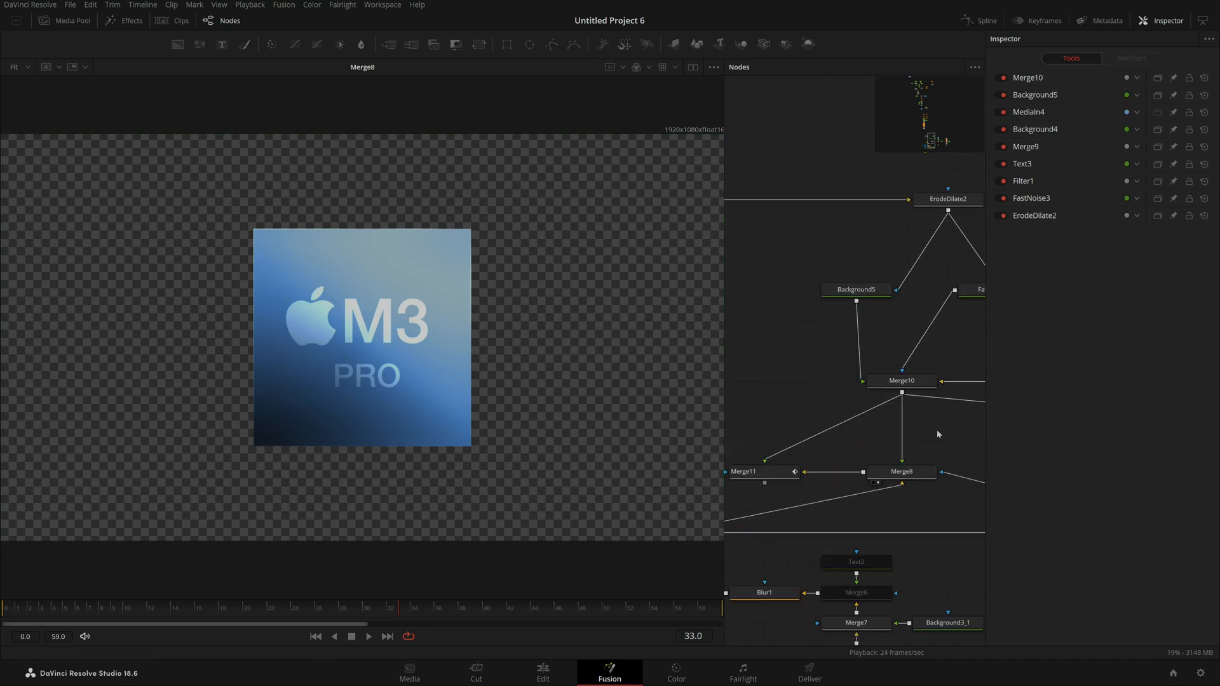
left_click_drag(937, 432, 735, 436)
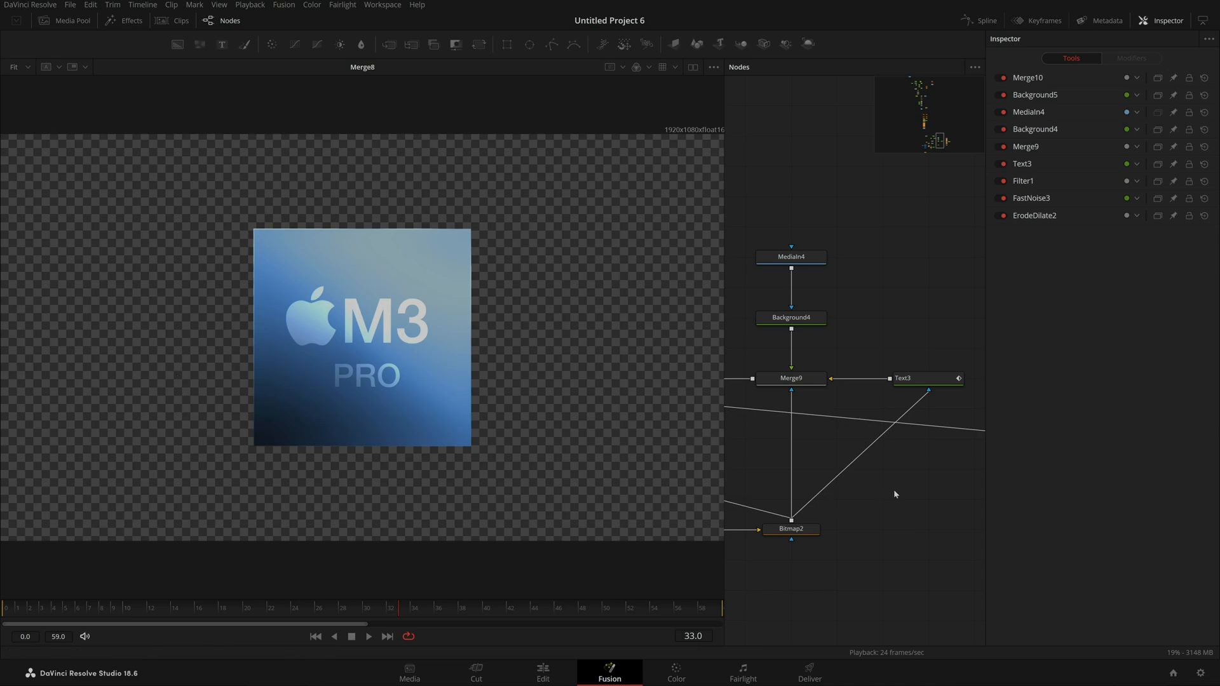
left_click_drag(893, 489, 867, 509)
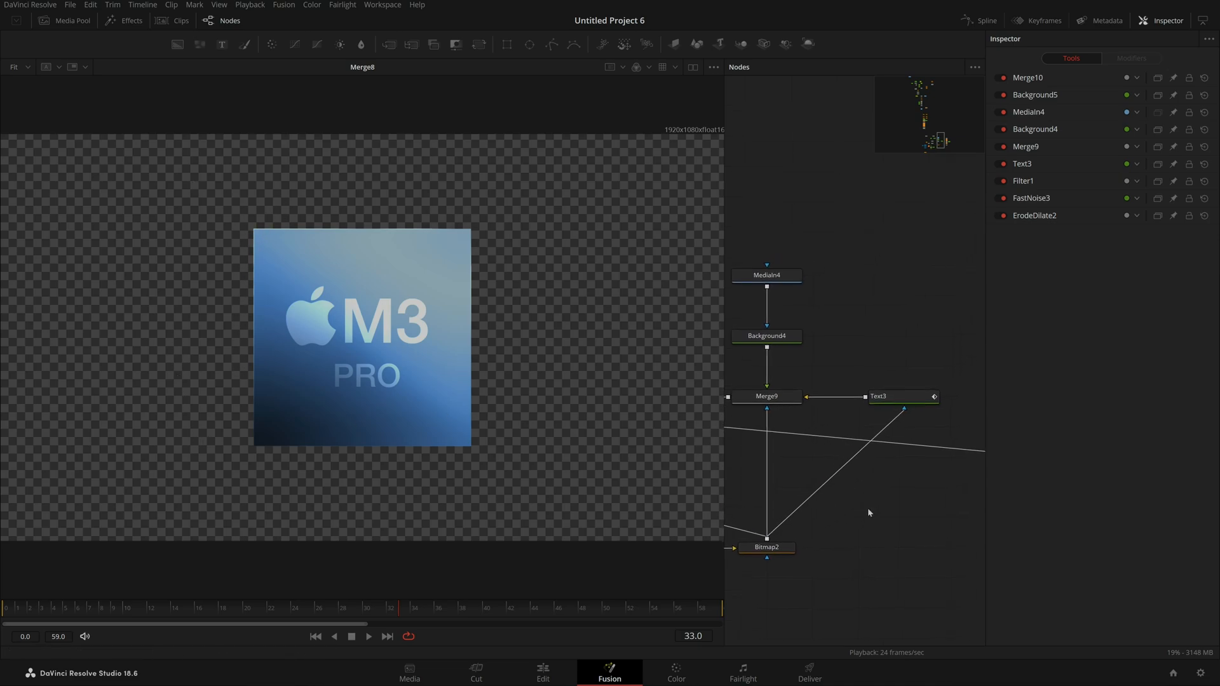
Step: Display Text3 in the viewer, disconnect Bitmap2's mask from Text3 and Merge9, and open Text3's controls
left_click(910, 401)
key("2")
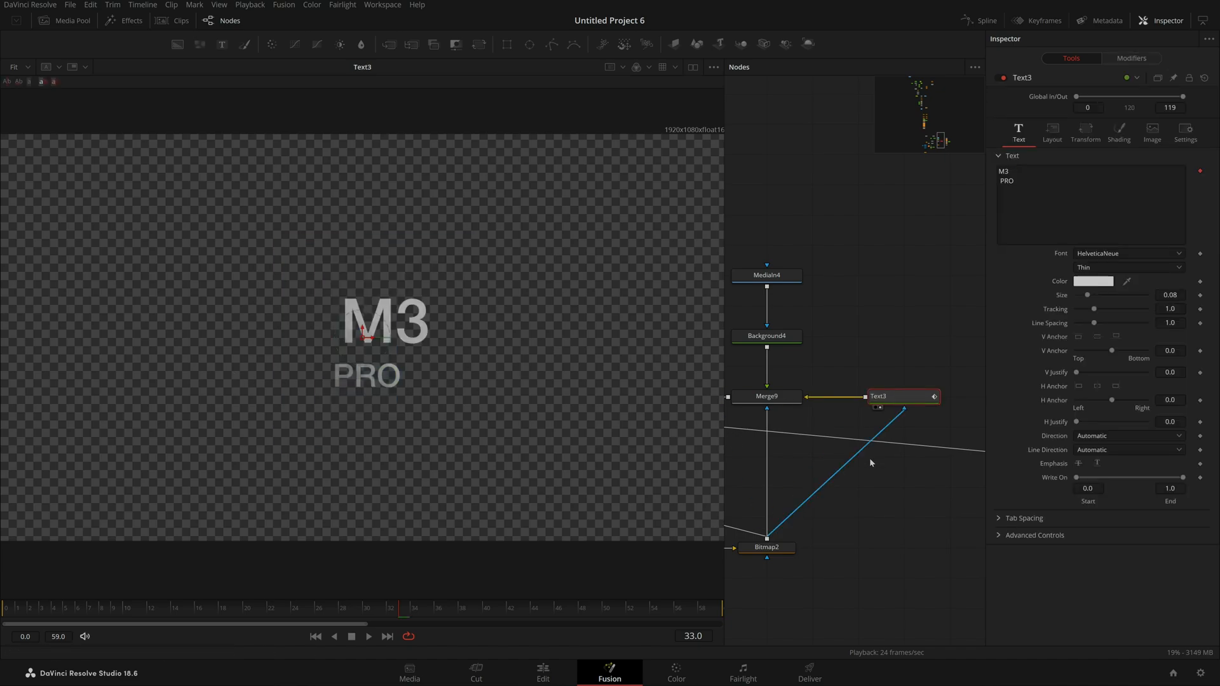
left_click(898, 497)
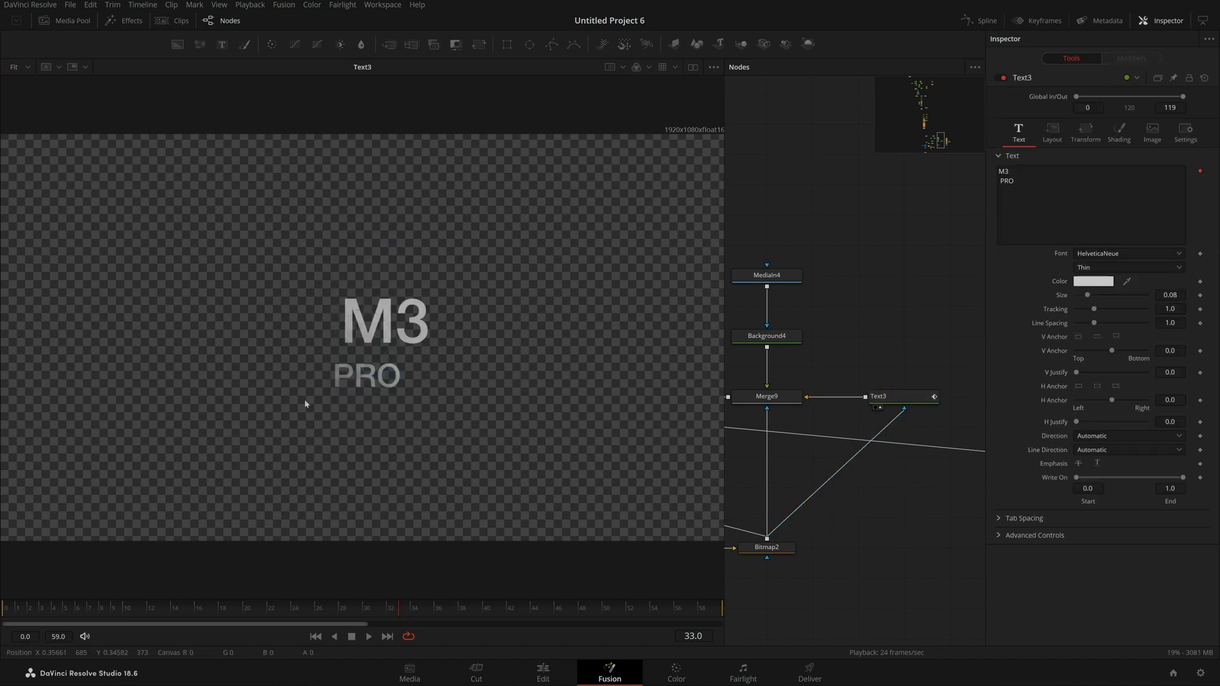
left_click_drag(846, 471, 818, 516)
left_click(918, 401)
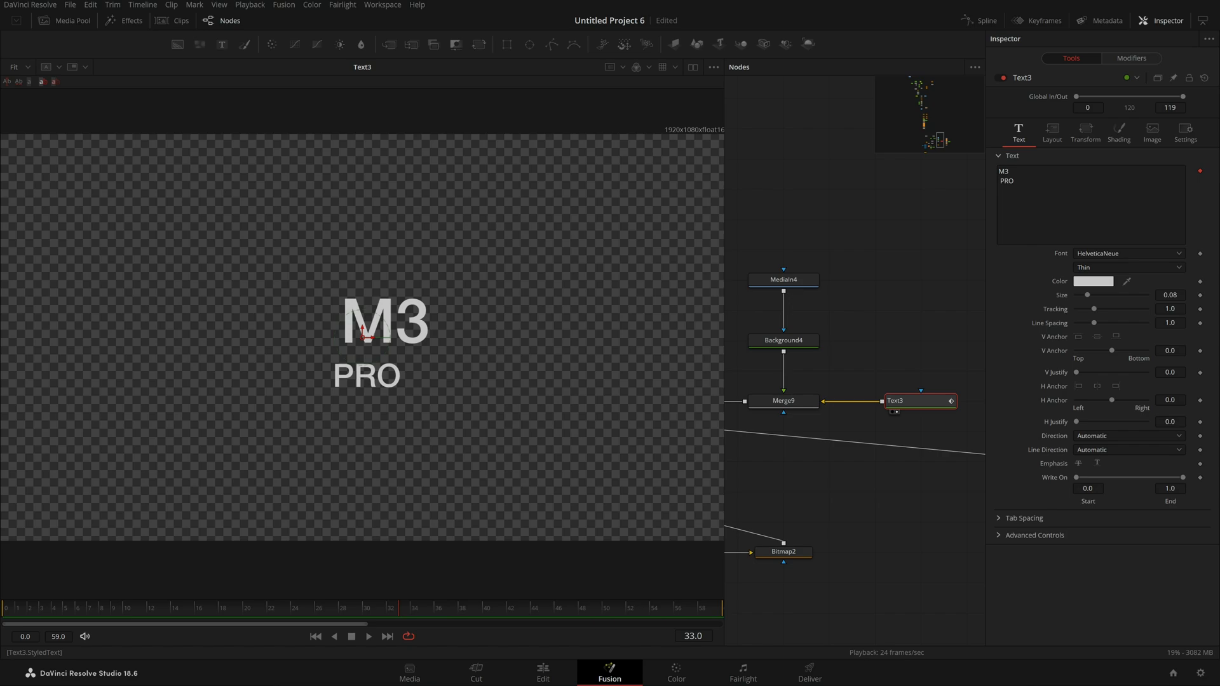
Step: Select the M3 PRO text in Text3 and look at the text field's context commands, including Character Level Styling
left_click_drag(1017, 182, 990, 170)
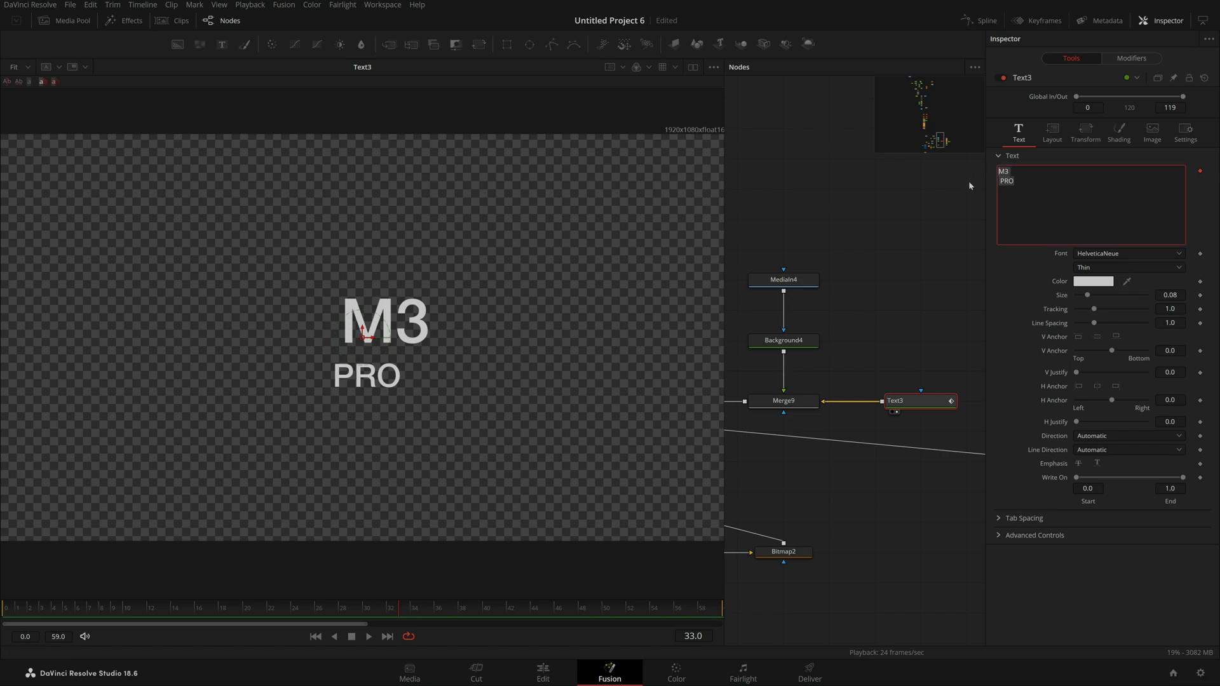
left_click_drag(248, 265, 506, 462)
right_click(1055, 233)
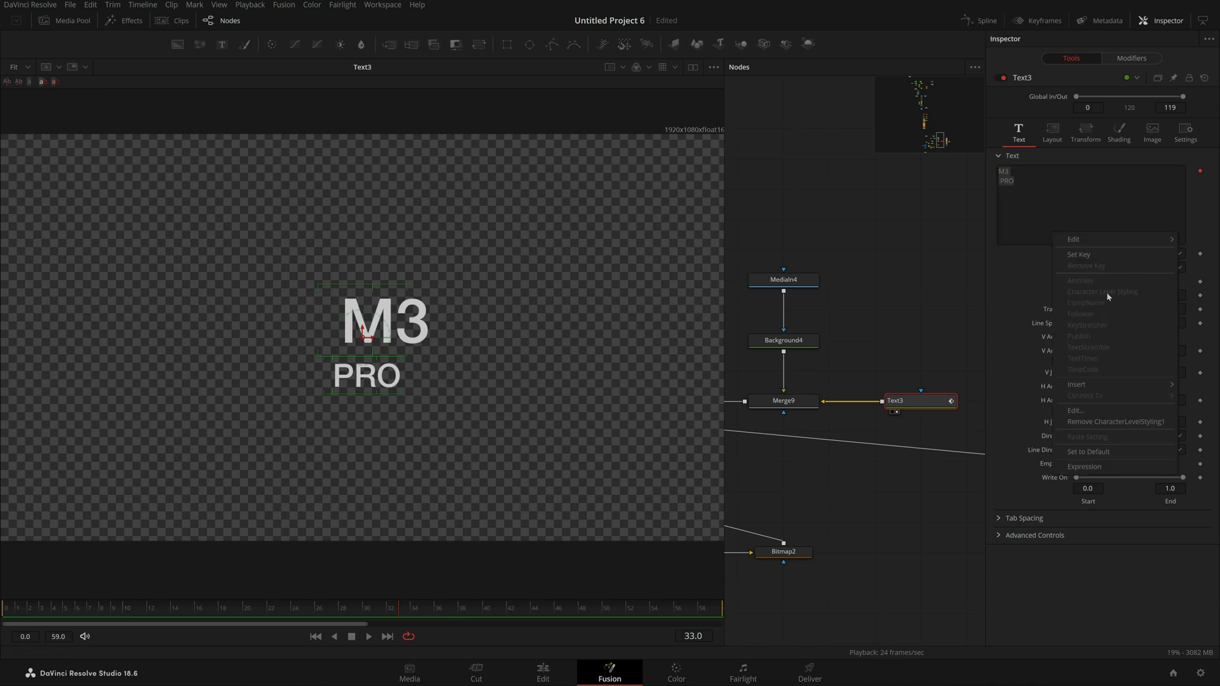
left_click(842, 307)
left_click_drag(498, 252, 267, 326)
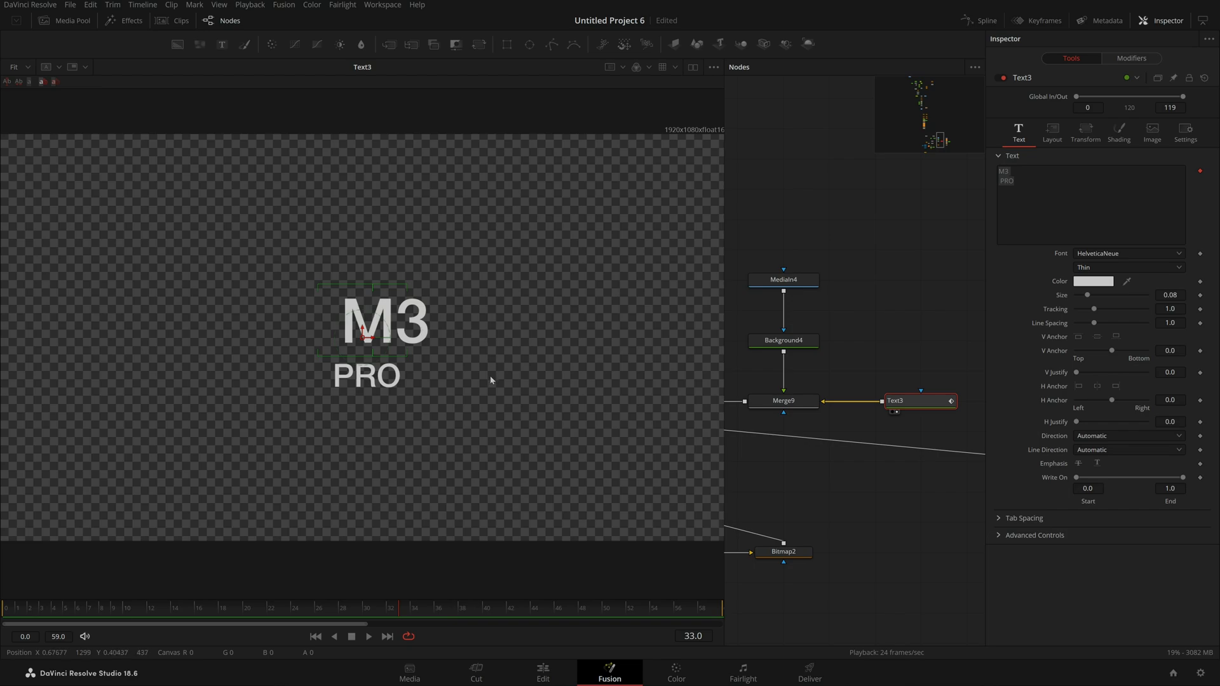
left_click(907, 253)
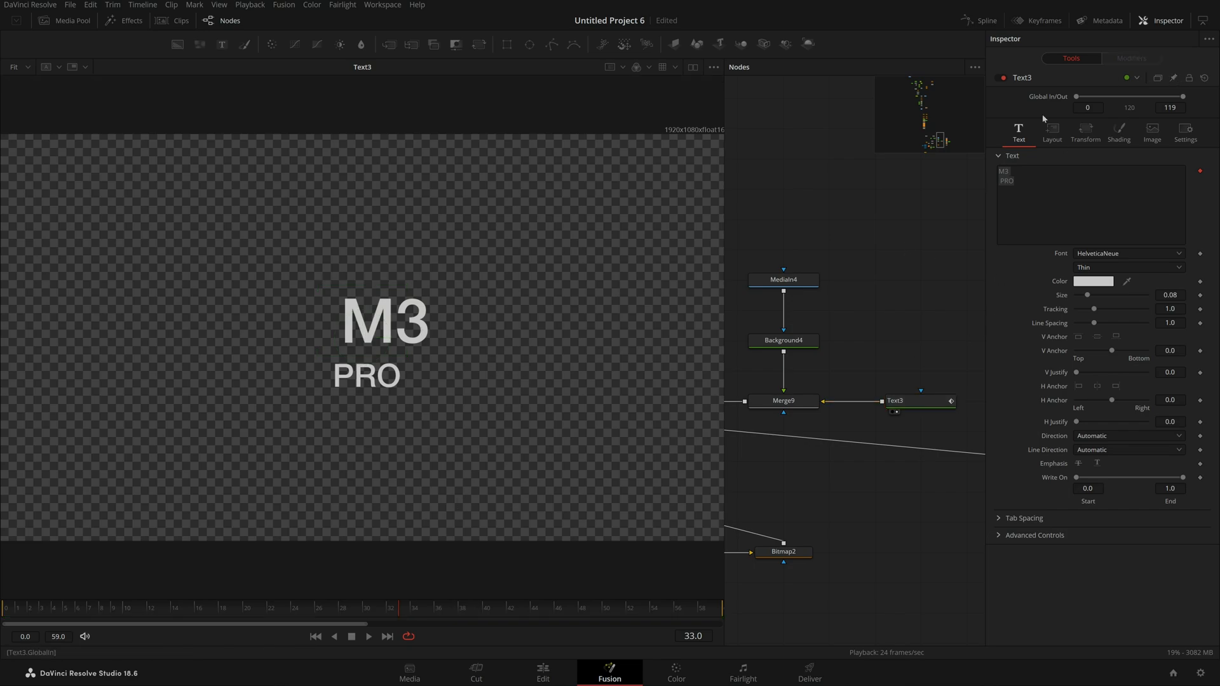
left_click_drag(333, 261, 474, 337)
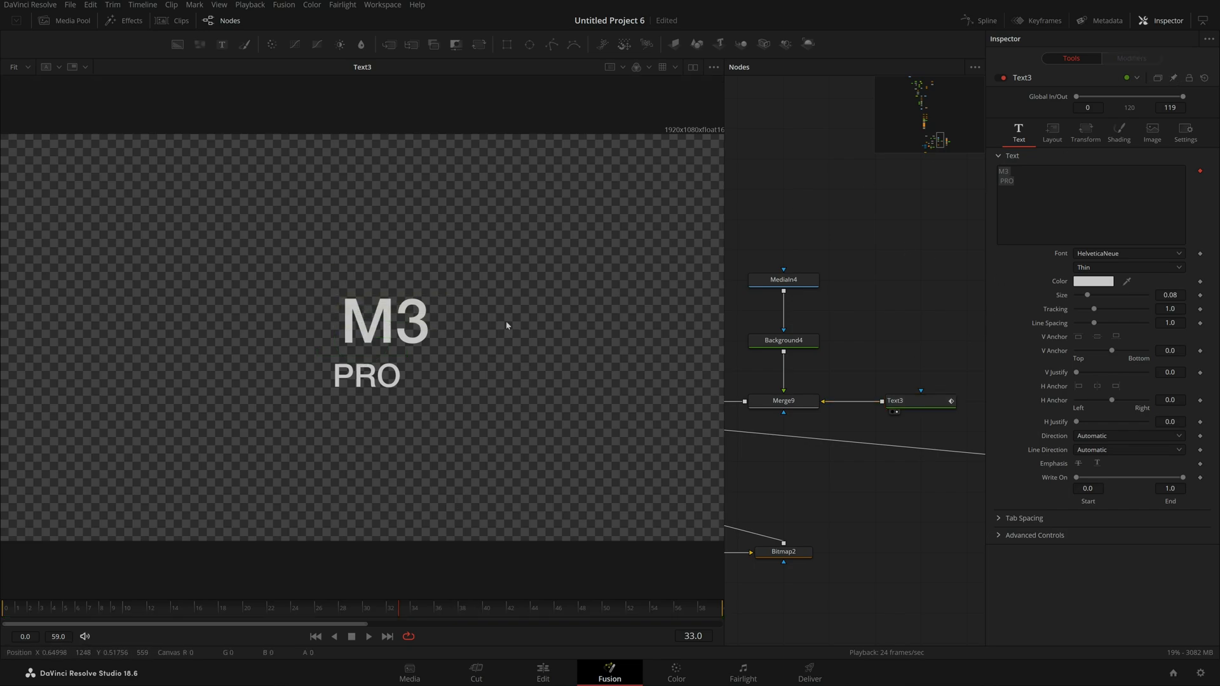
Step: Select Text3 and open its CharacterLevelStyling1 modifier settings
left_click(921, 401)
left_click_drag(235, 213, 497, 338)
left_click(1132, 58)
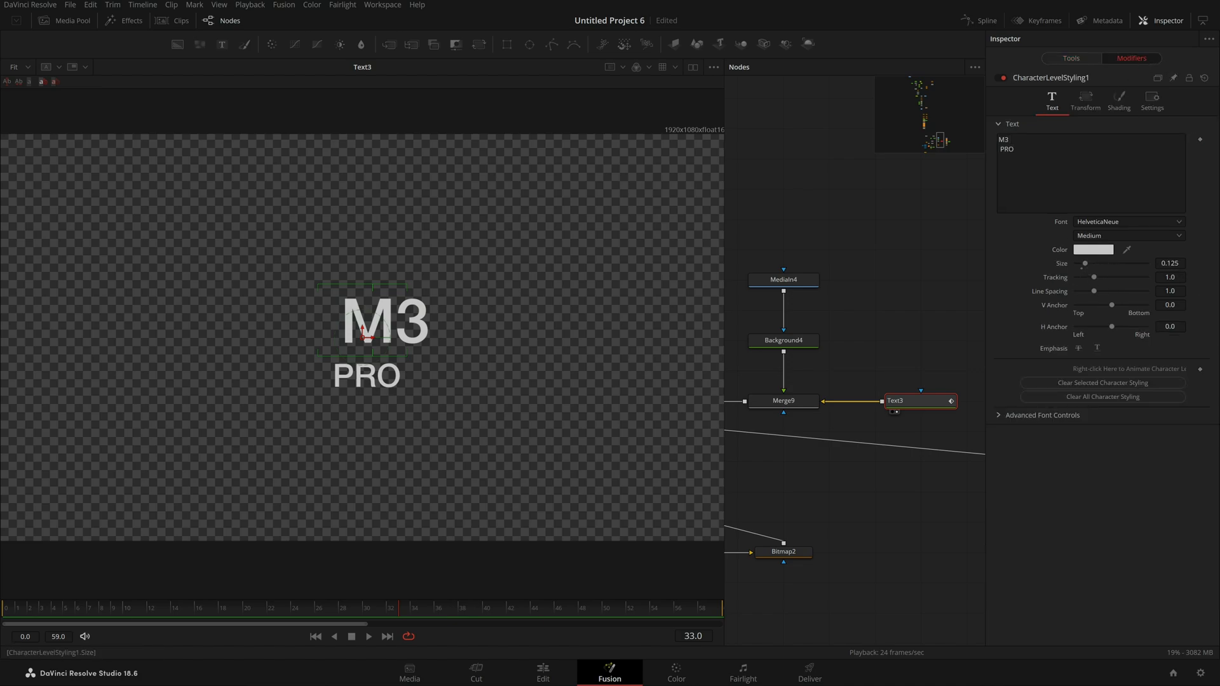
Step: Select Merge9 and display its combined Apple logo and M3 PRO text in the viewer
left_click_drag(904, 293, 994, 298)
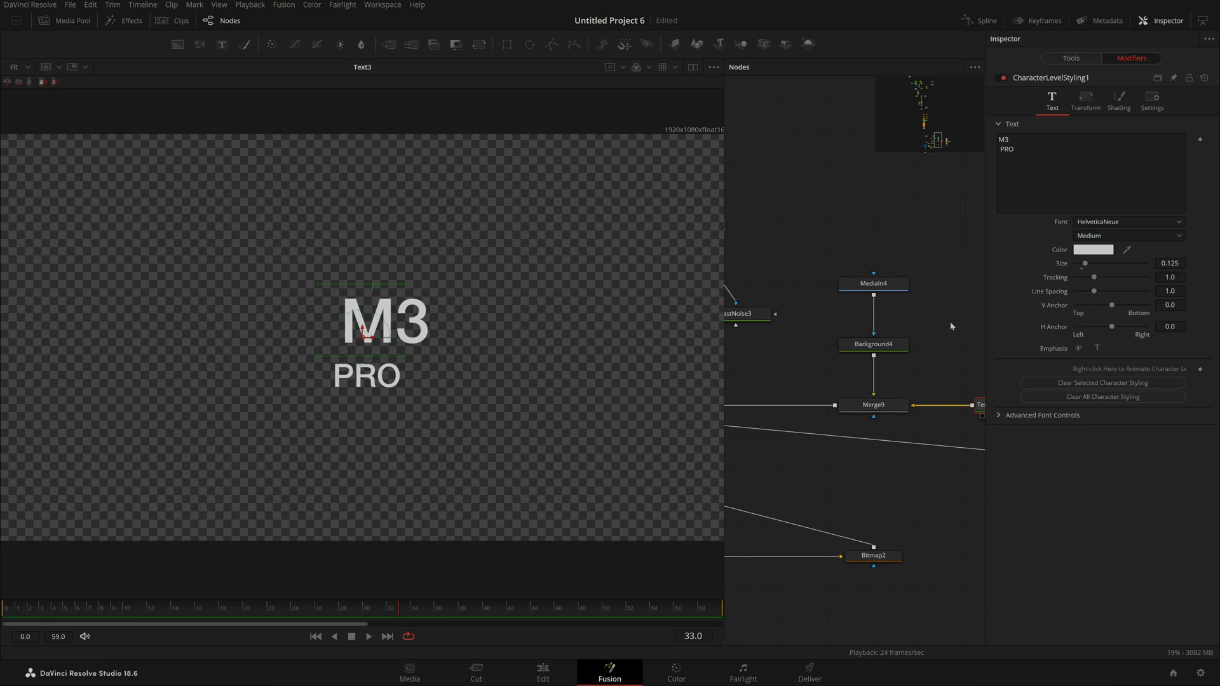
left_click(874, 405)
key("1")
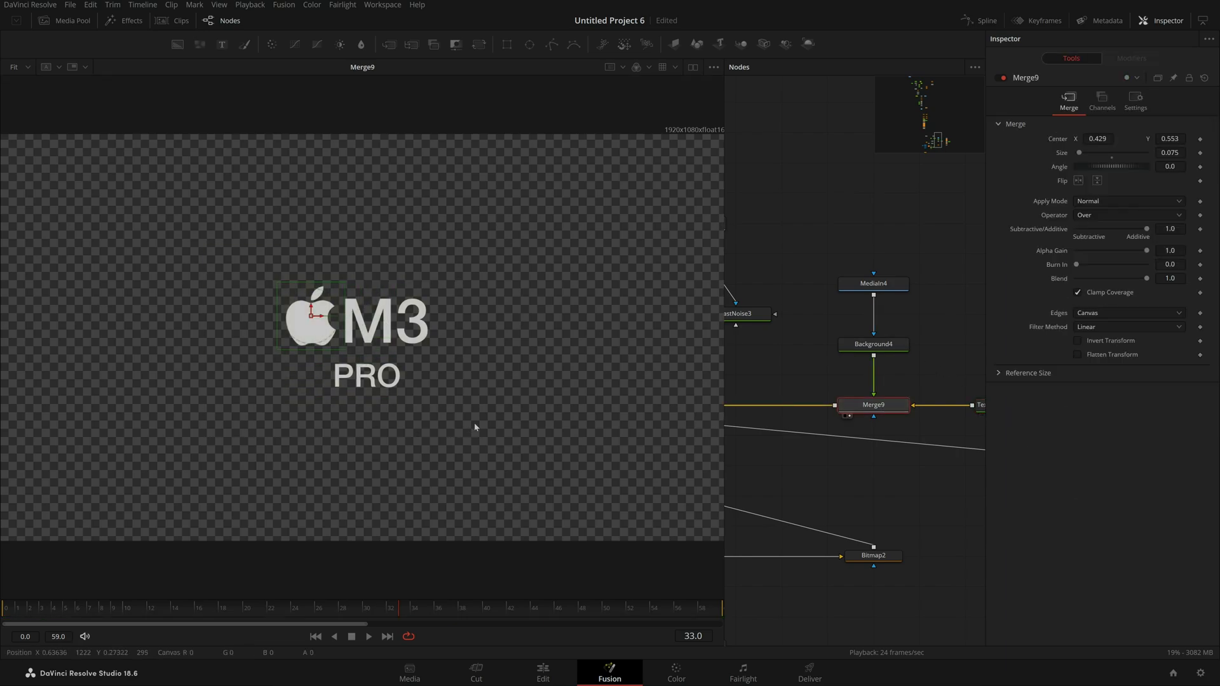
Step: Display MediaIn4's Apple logo in the viewer and fit the whole image
left_click_drag(889, 281, 305, 280)
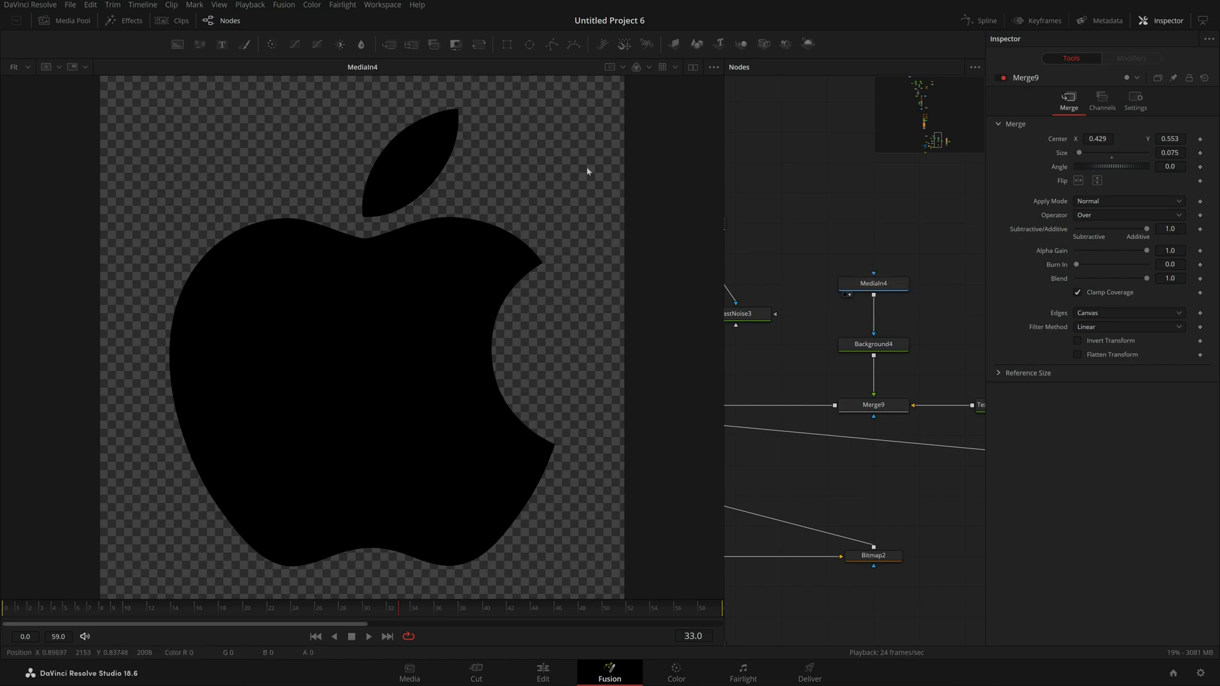
left_click_drag(588, 172, 509, 198)
left_click(29, 67)
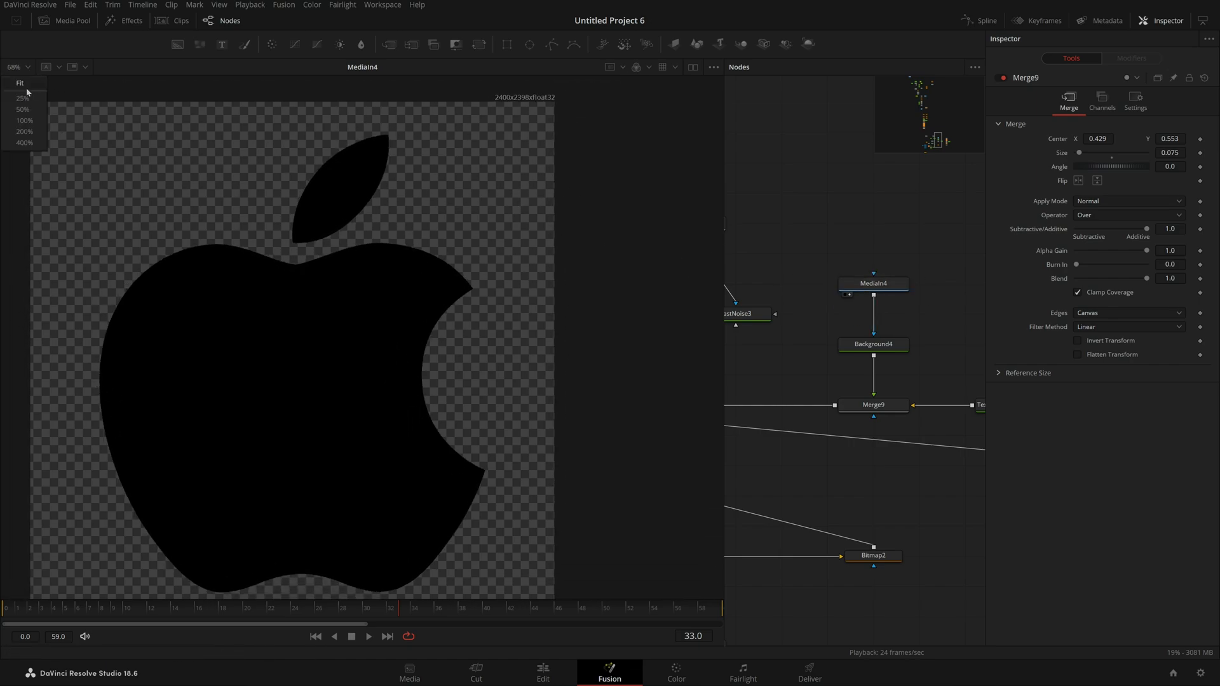
left_click(25, 83)
Step: Display Background4's logo fill in the viewer, switch back to Merge9's composite and open Merge9's settings
left_click_drag(874, 344, 319, 236)
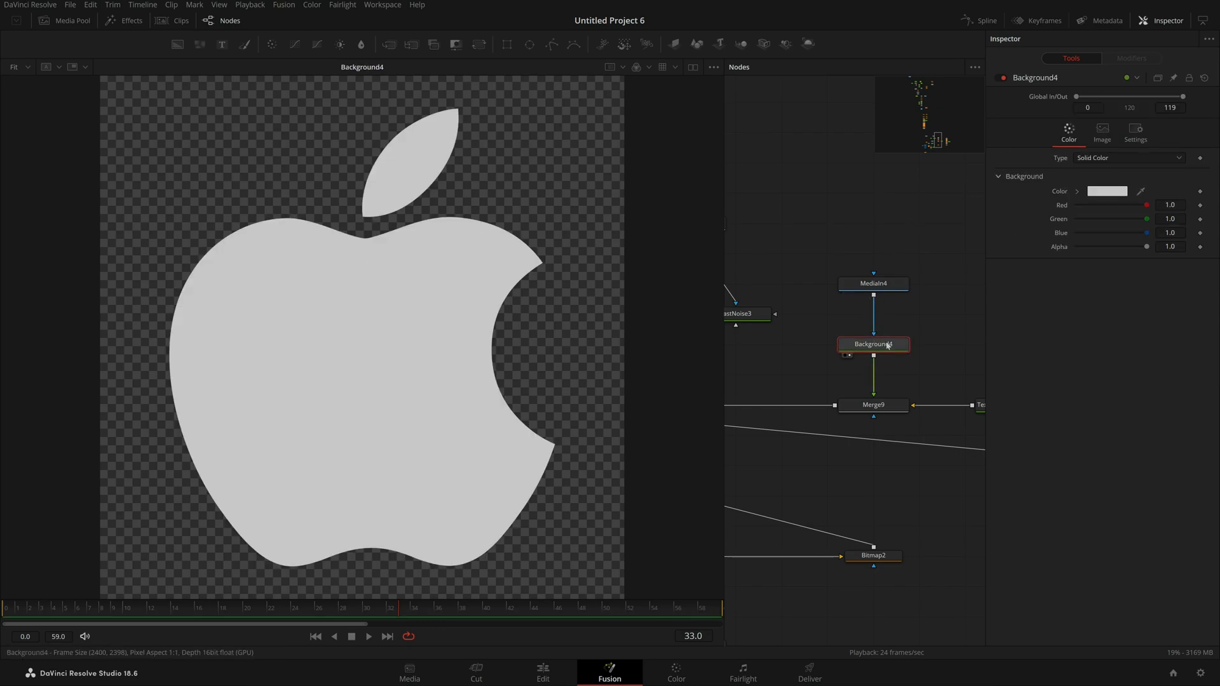
left_click(850, 416)
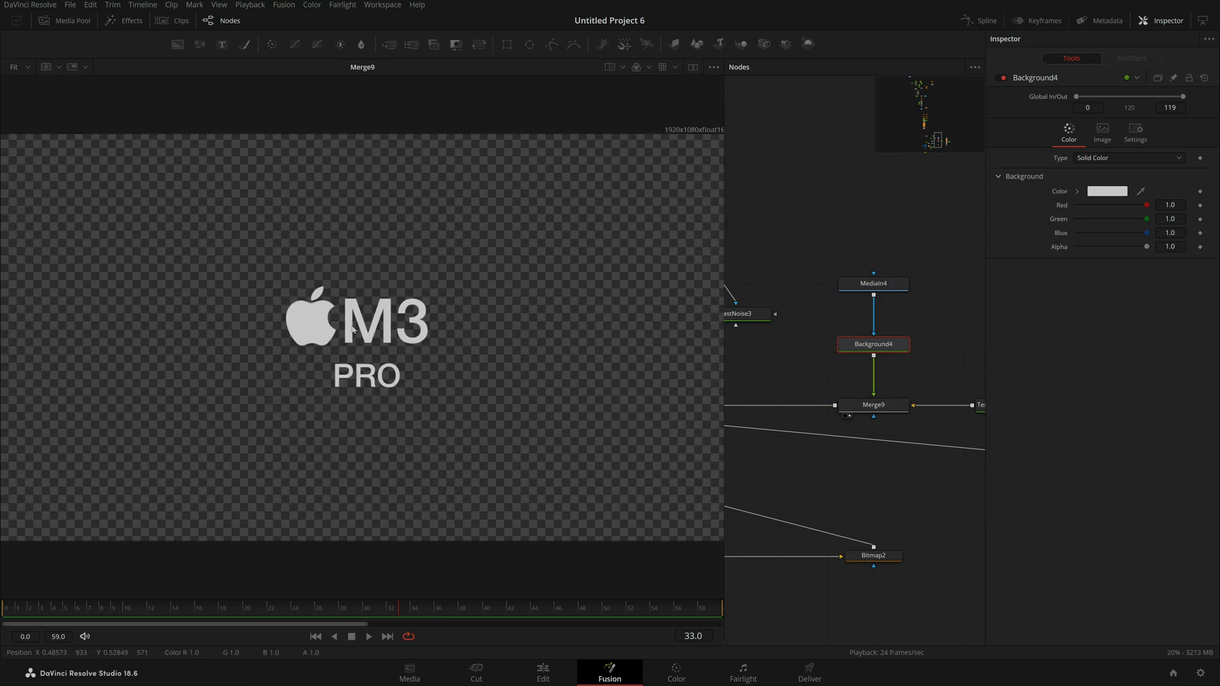
left_click(895, 406)
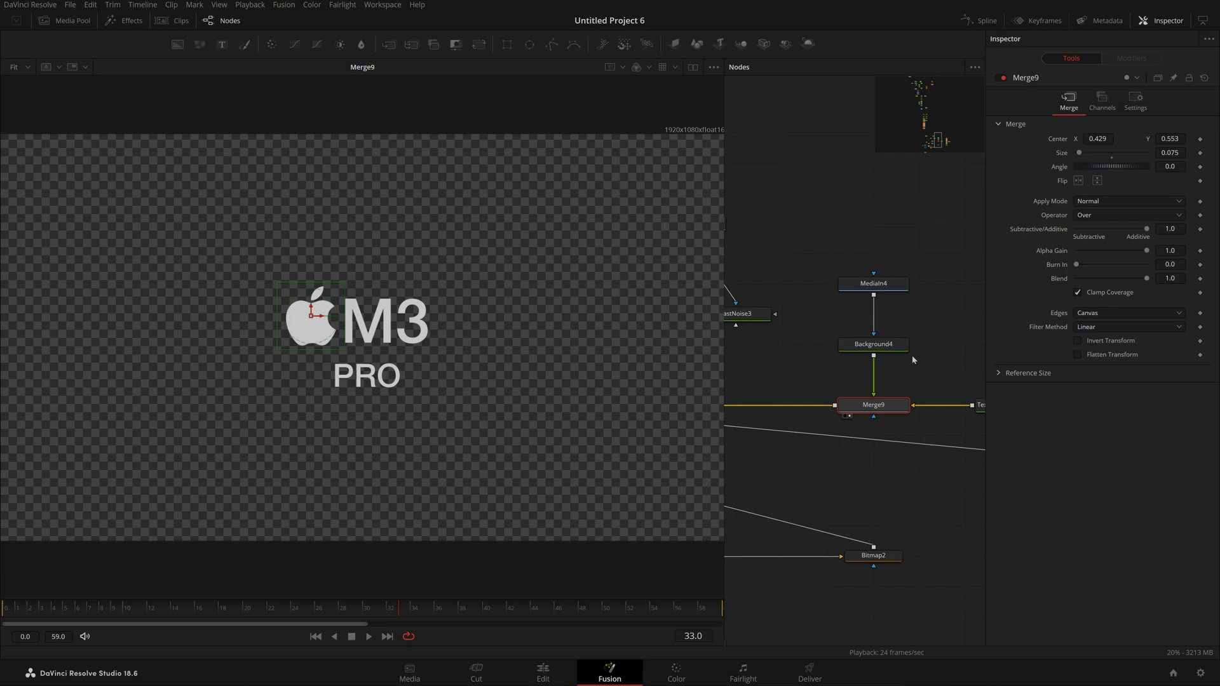
Step: Follow the connection leaving Merge9 and display Merge10 in the viewer
left_click_drag(922, 376, 966, 376)
left_click_drag(874, 375, 943, 376)
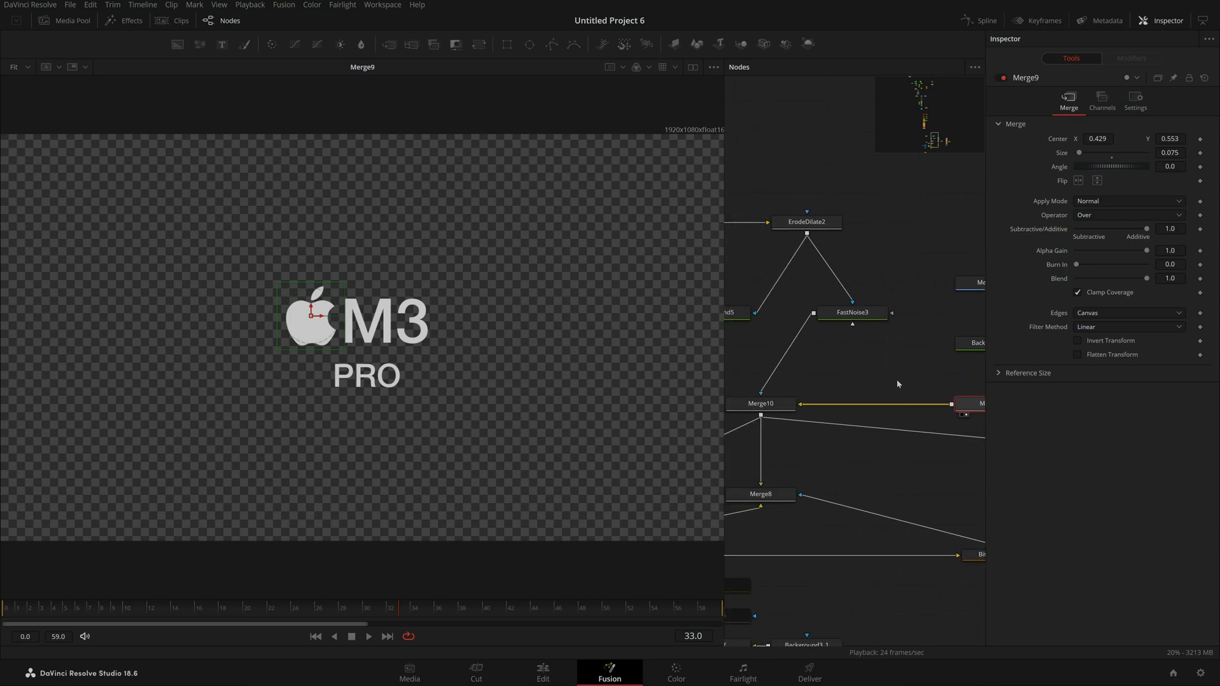
left_click_drag(829, 378, 922, 383)
left_click_drag(869, 415, 242, 403)
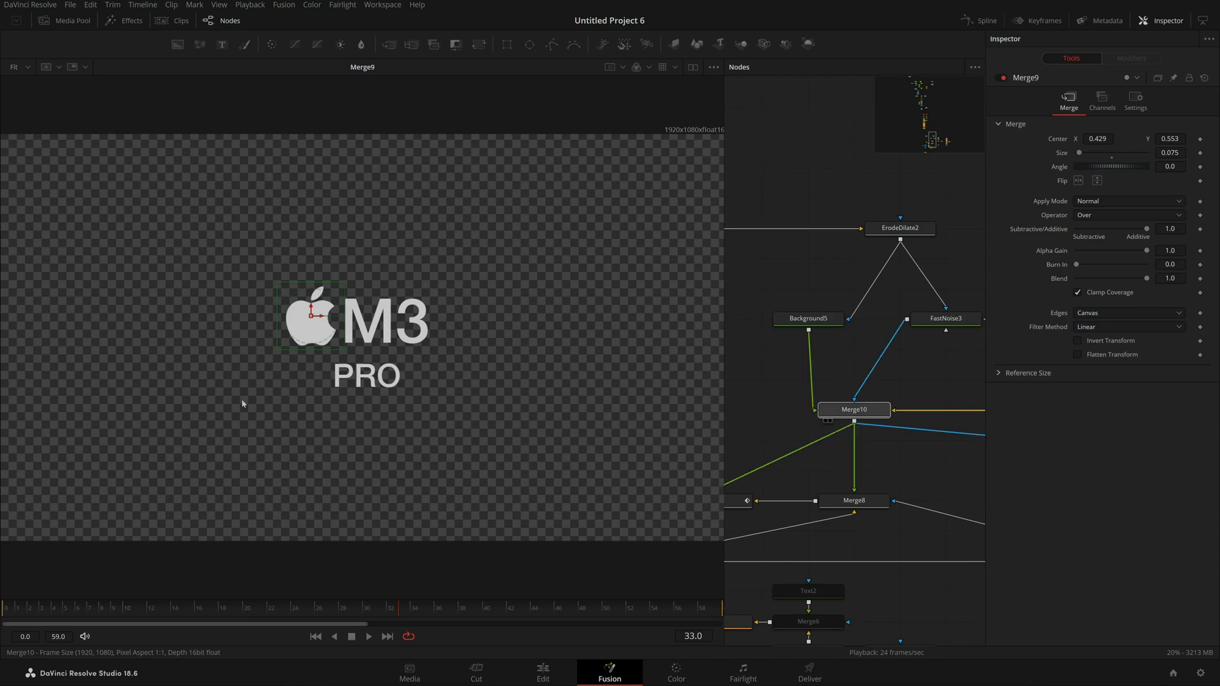
Step: Temporarily disconnect the FastNoise3 mask from Merge10 and the ErodeDilate2 mask from Background5, and restore both connections
left_click(861, 391)
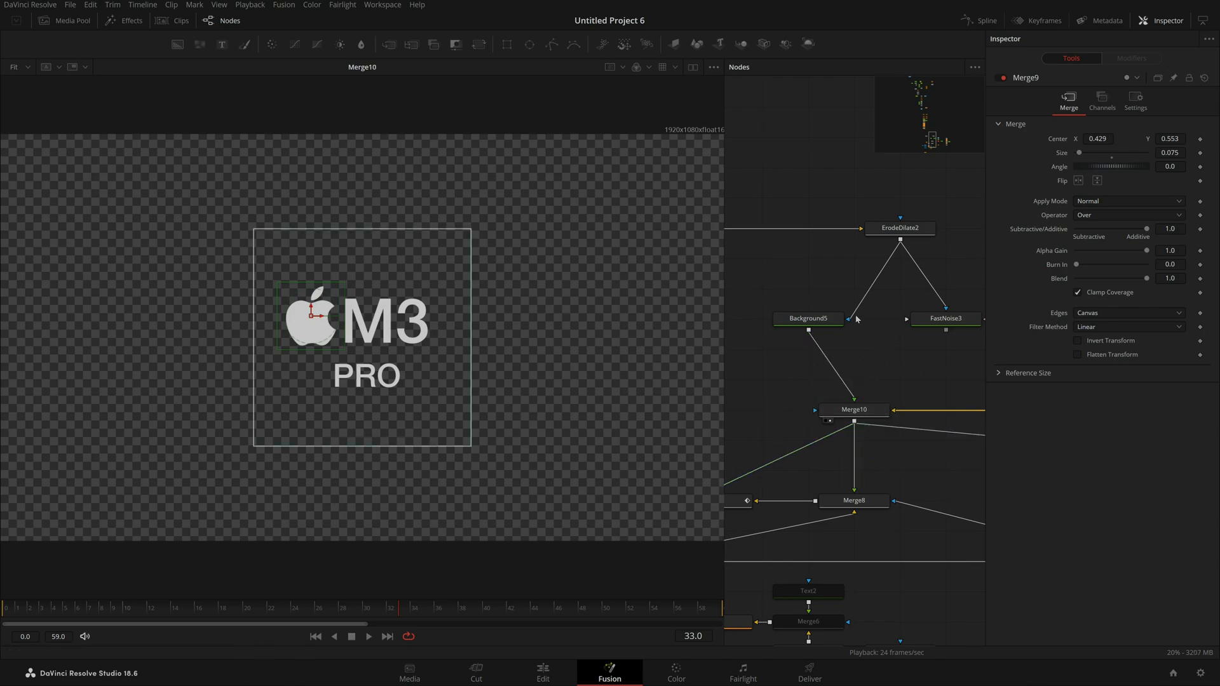
left_click(856, 315)
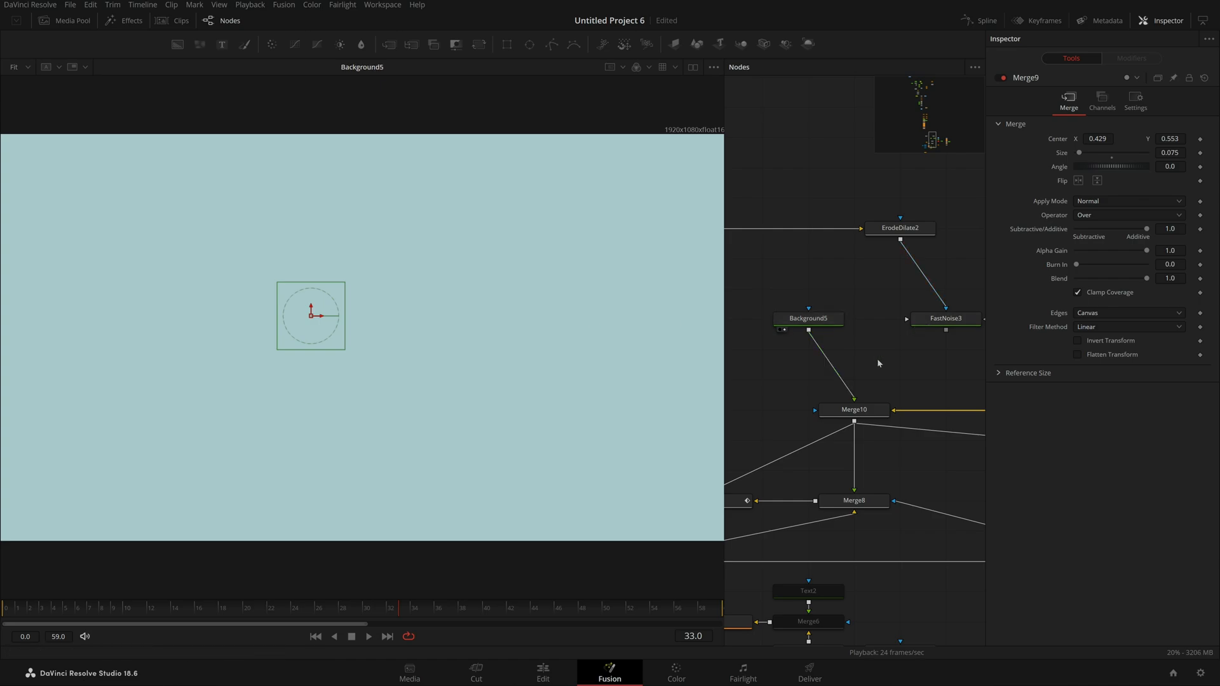
key("ctrl+z")
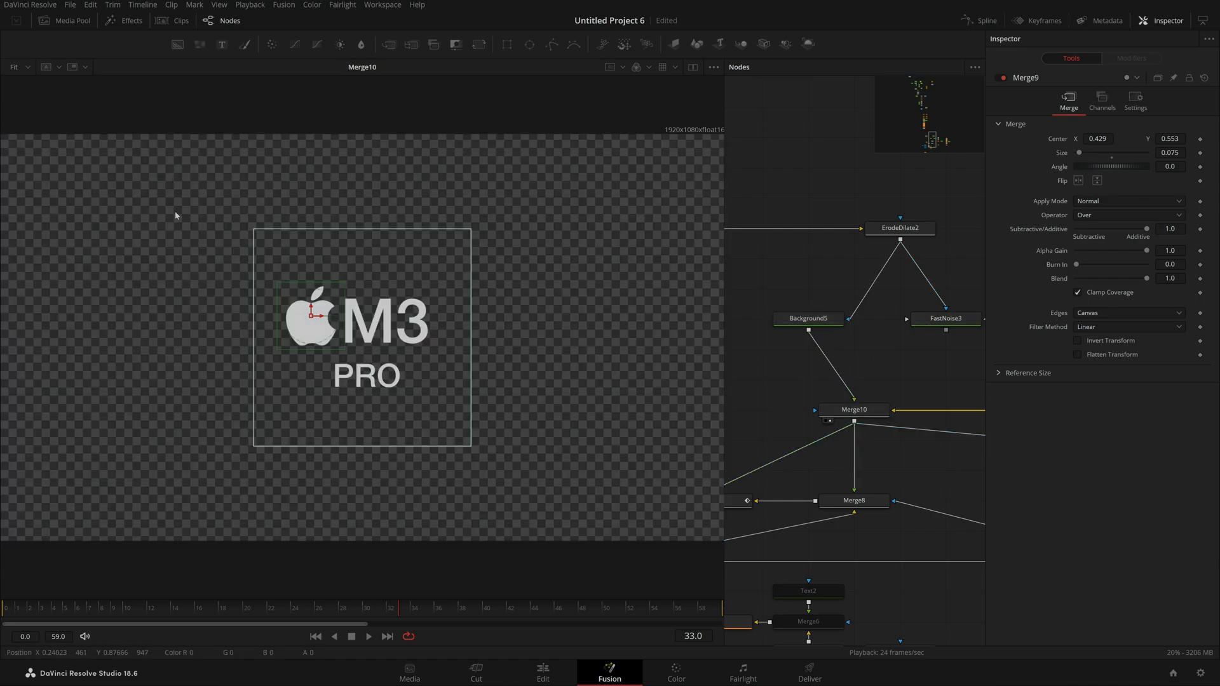
left_click_drag(947, 330, 855, 405)
Step: Locate Renderer3D1 in the node tree, display its gradient square in the viewer and open its settings
scroll(822, 350, "down", 10)
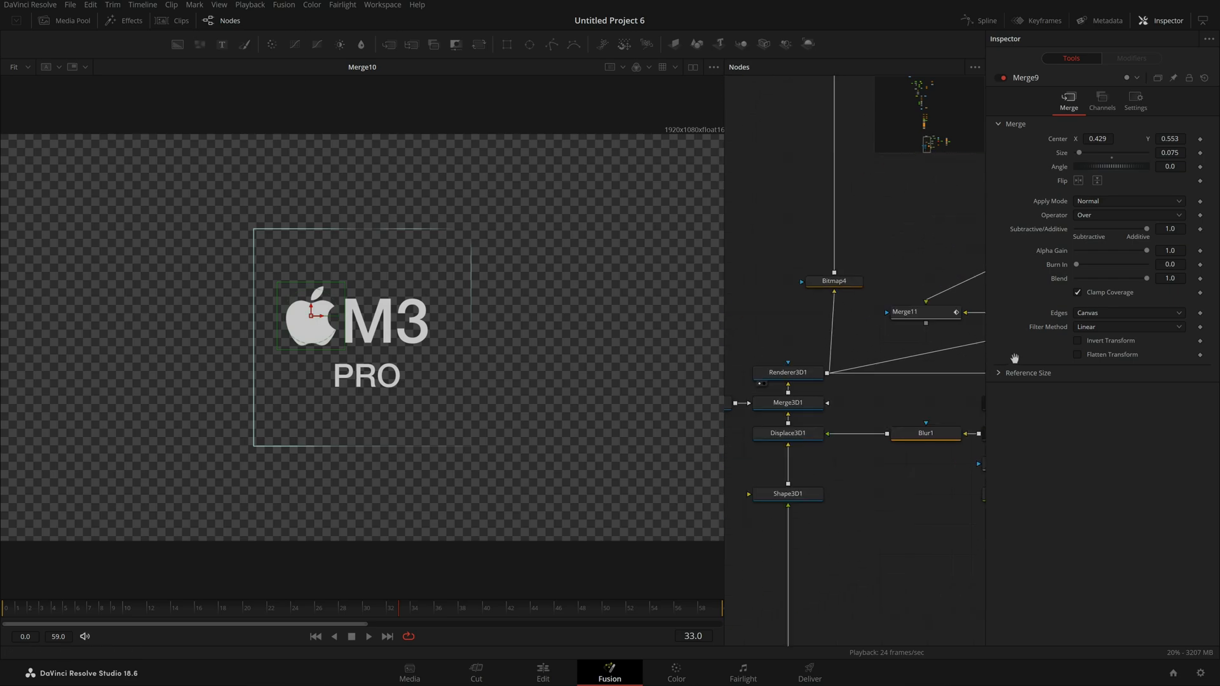
scroll(942, 398, "up", 5)
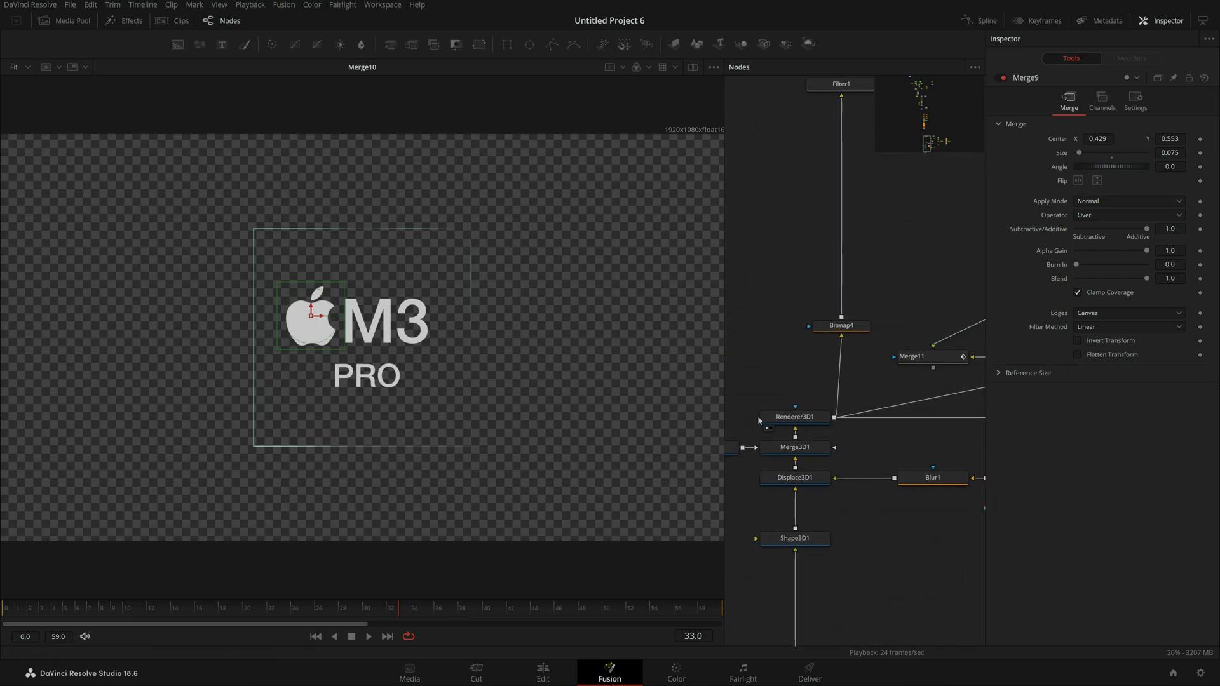
key("1")
left_click(796, 421)
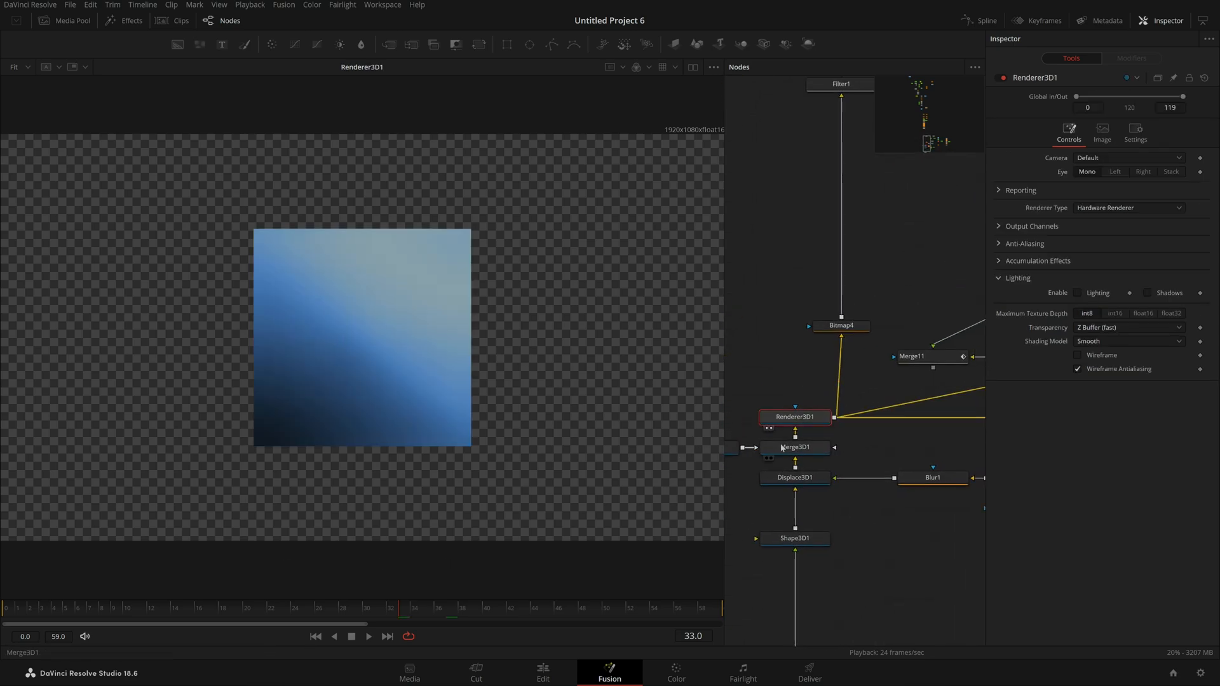
Step: Display Bitmap4 in the viewer and examine the Channel setting in its controls
key("1")
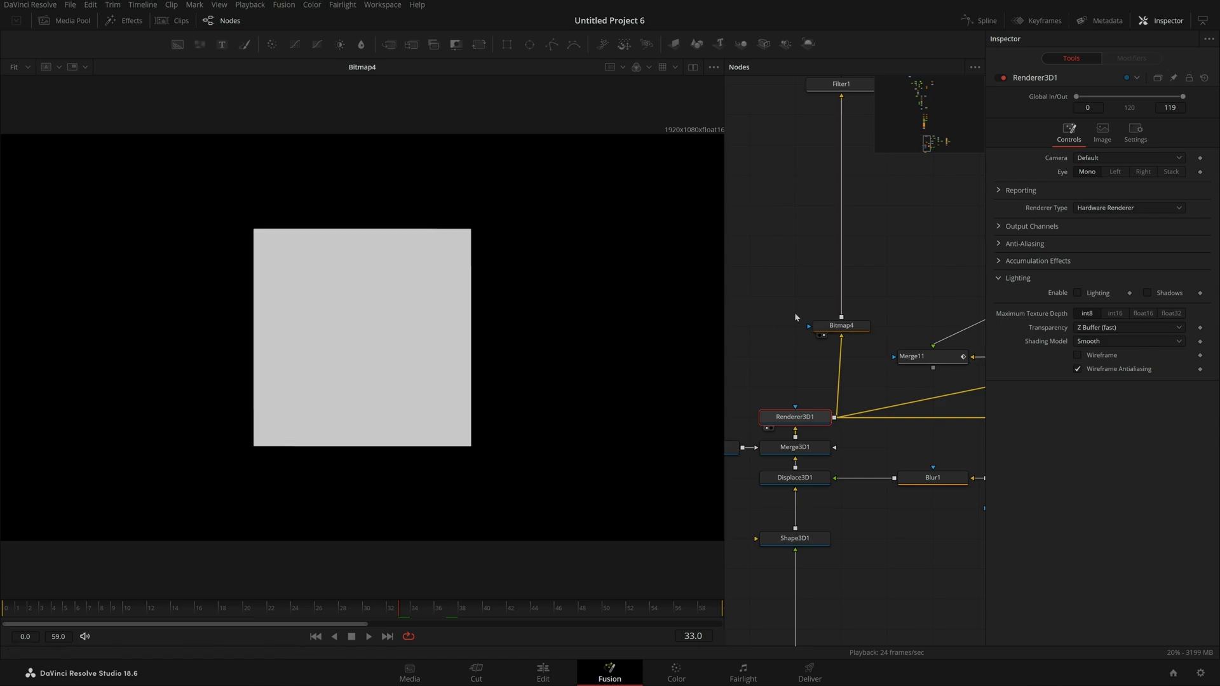
left_click(837, 326)
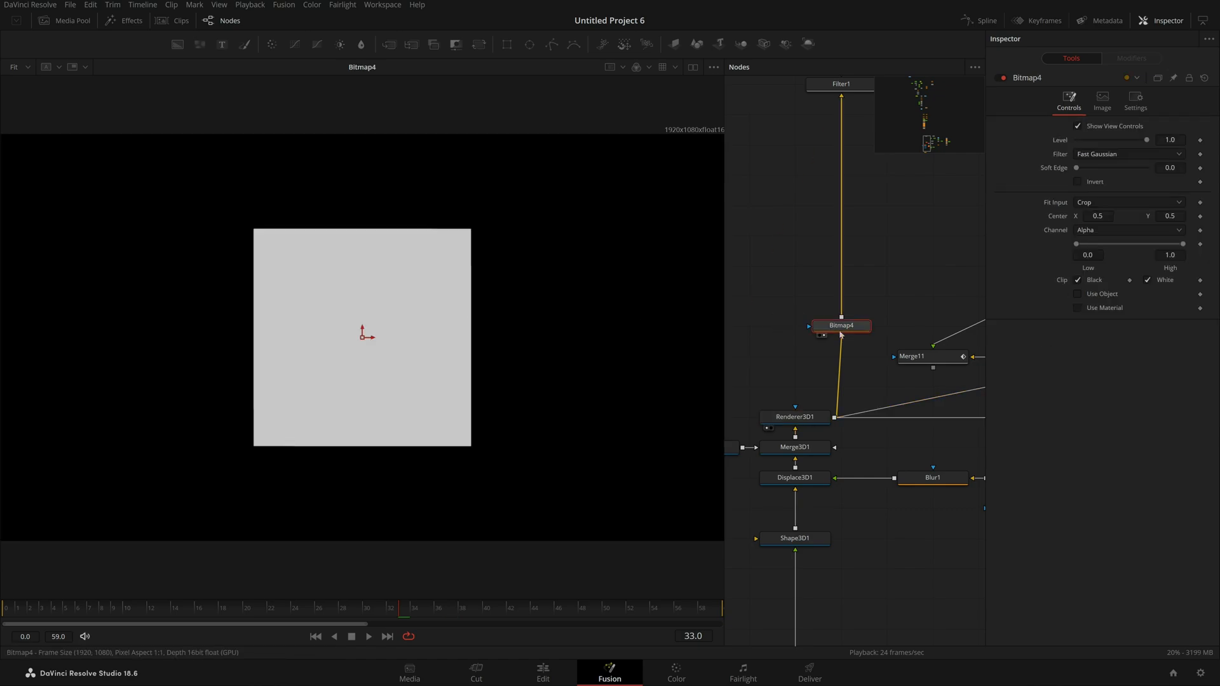
left_click(1102, 229)
left_click(1100, 230)
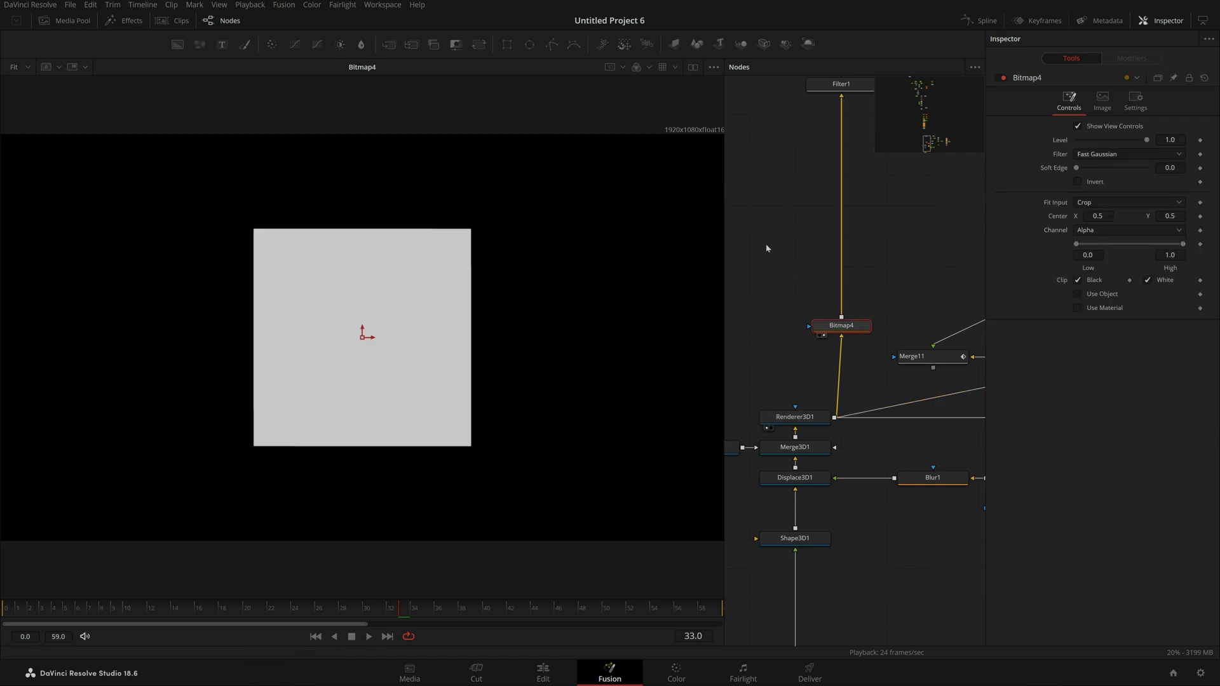
Step: Add a Background node near Renderer3D1 and set its color to white
scroll(766, 245, "left", 3)
left_click_drag(178, 44, 746, 299)
left_click(1107, 191)
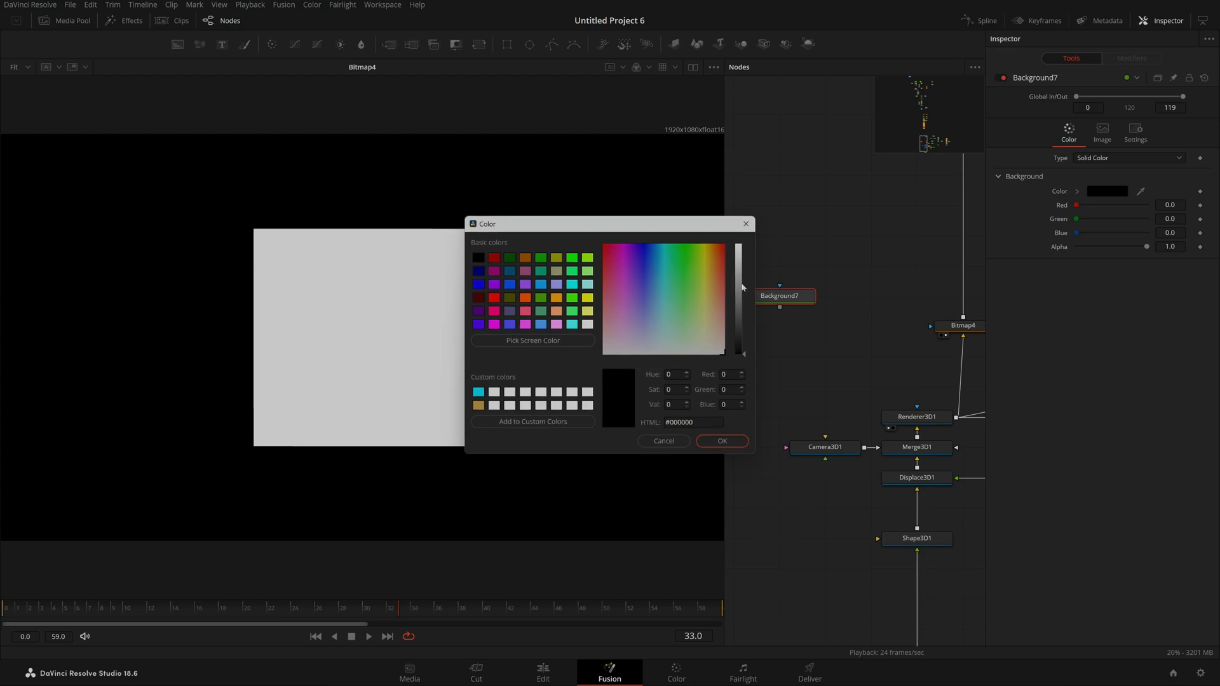
left_click_drag(739, 283, 739, 239)
key("Return")
Step: Mask the white background with Renderer3D1's output, display it in the viewer, and delete the background node
left_click_drag(956, 417, 833, 297)
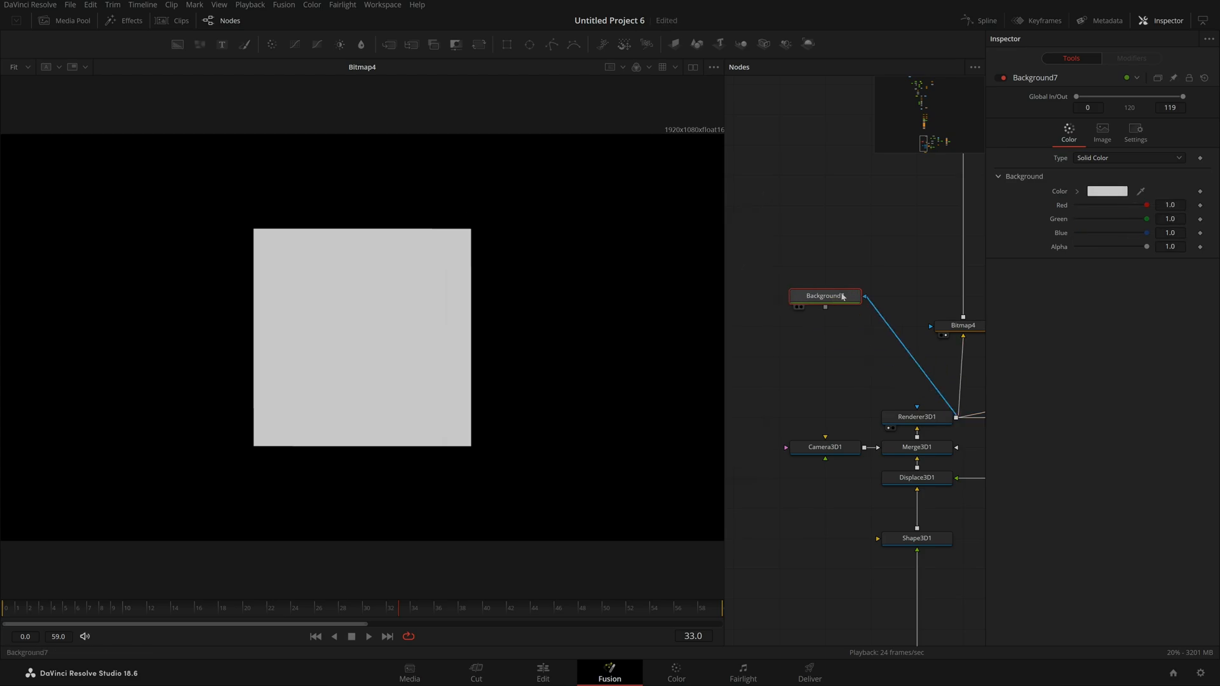
key("1")
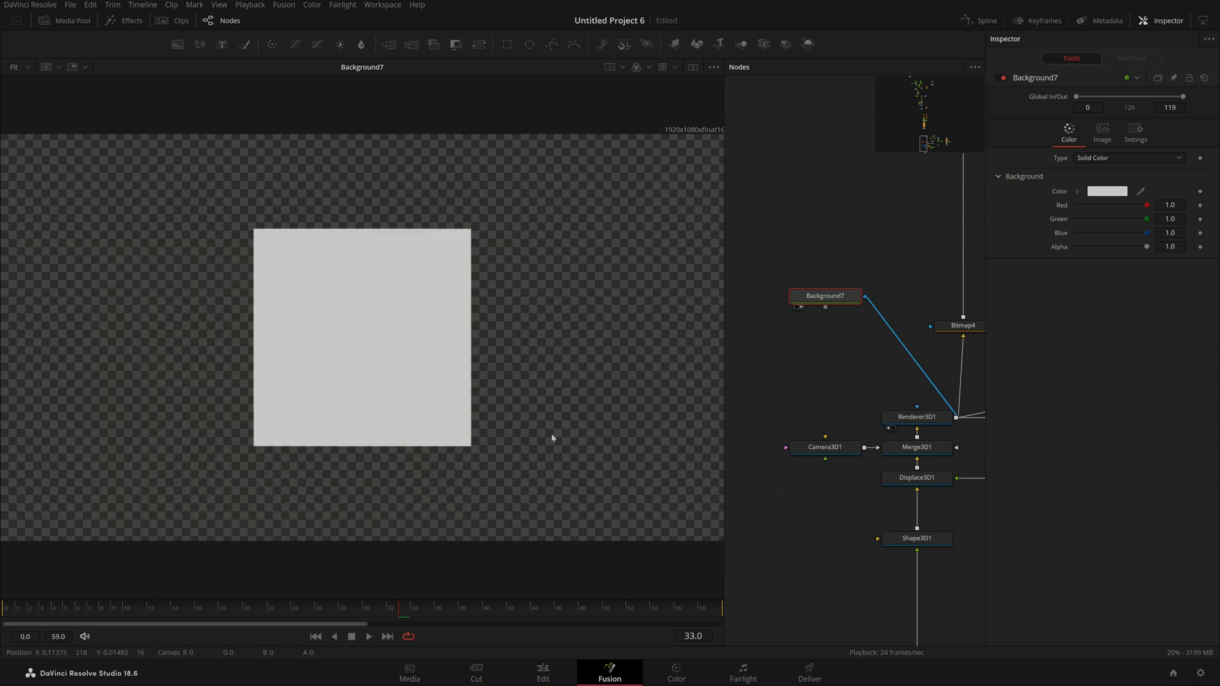
key("Delete")
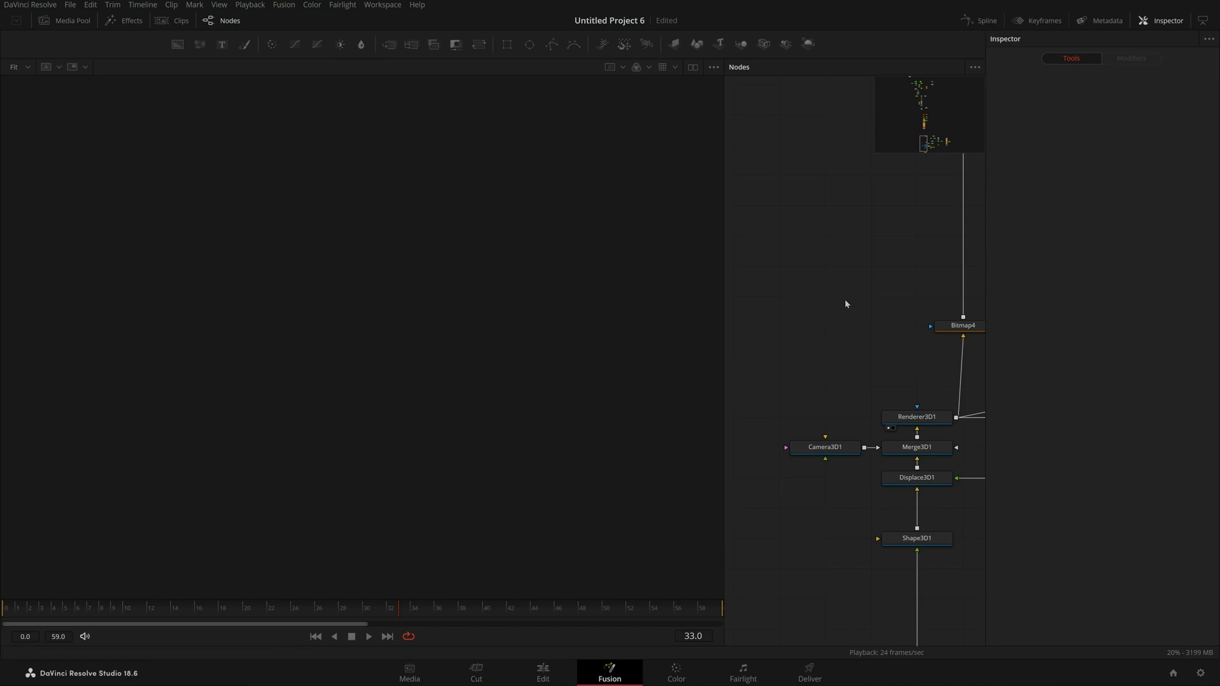
Step: Display Bitmap4 and open its controls, and do the same for Filter1
left_click_drag(847, 279, 834, 424)
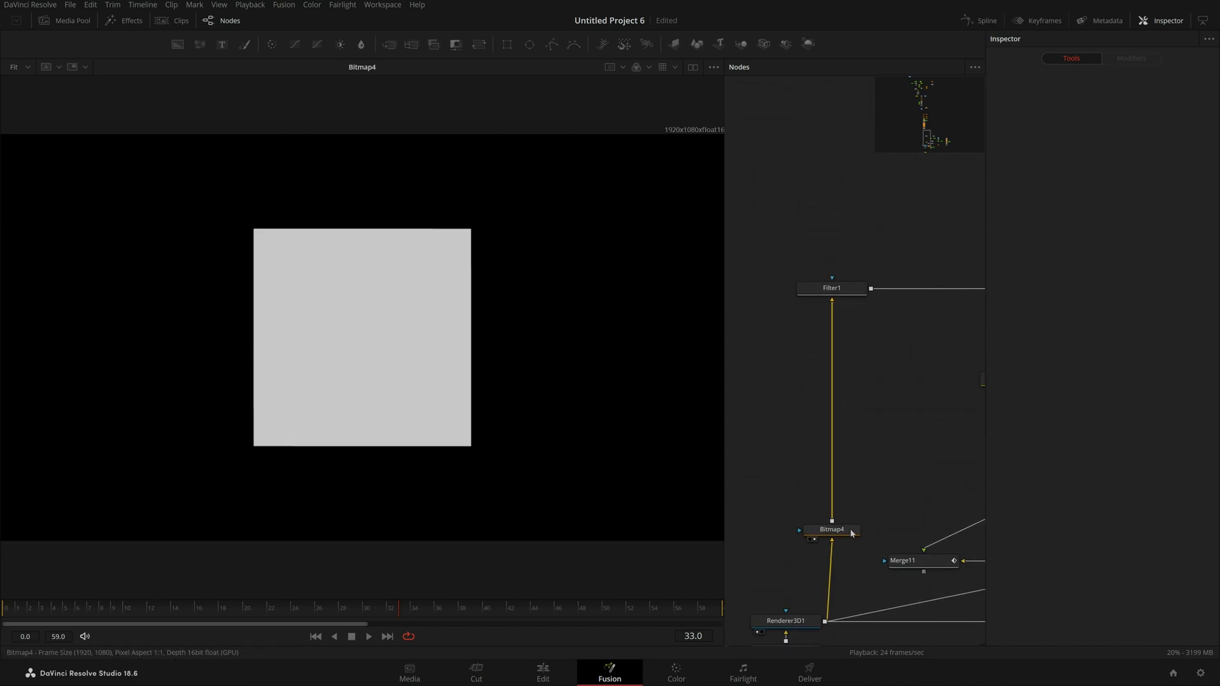
left_click(852, 533)
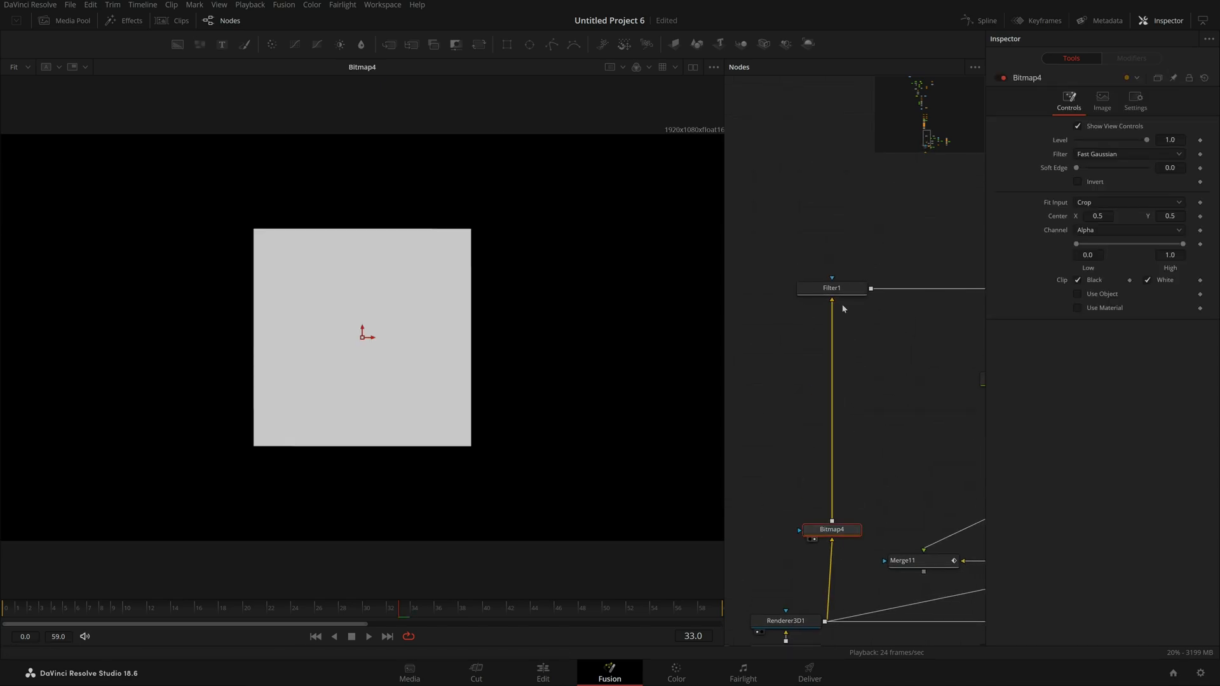
left_click(848, 289)
key("1")
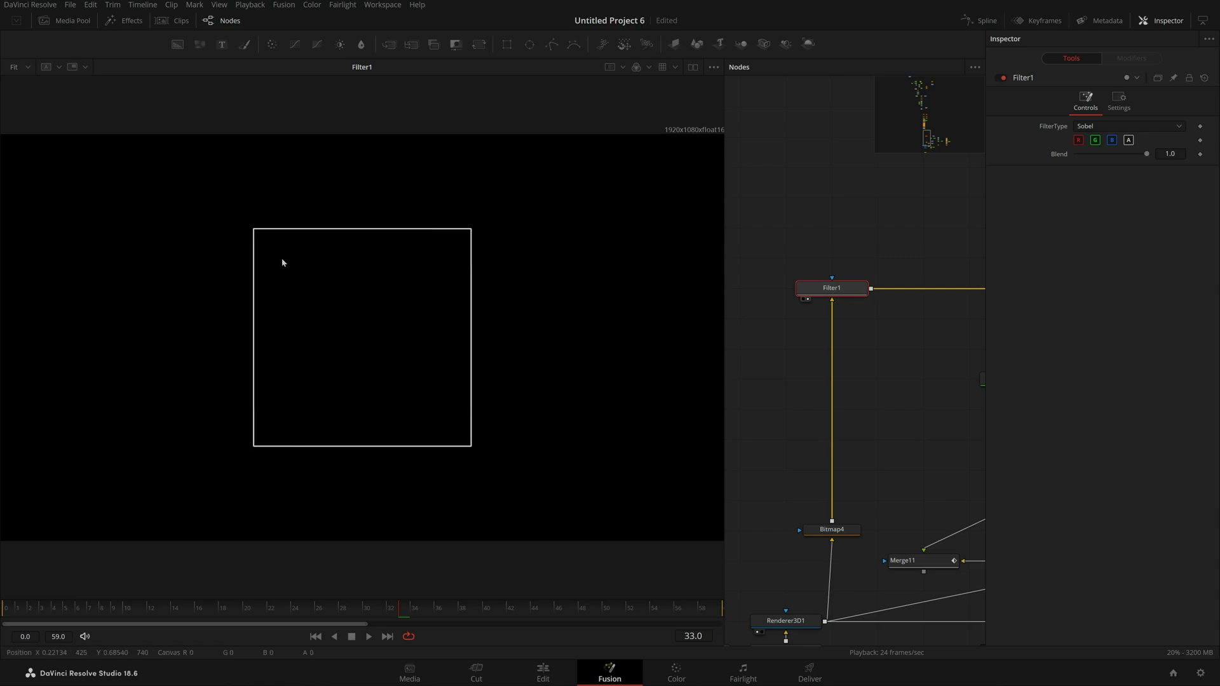
Step: Switch the viewer between Bitmap4 and Filter1 to compare them, and examine Filter1's FilterType setting
left_click_drag(847, 535, 439, 305)
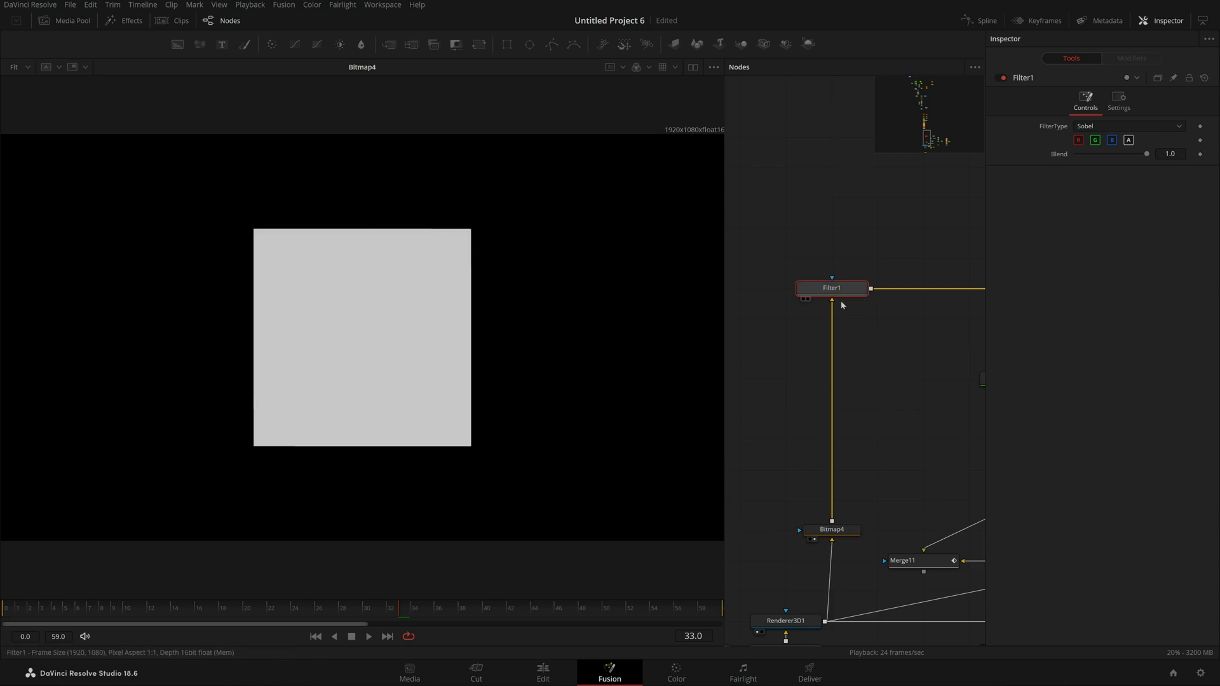
left_click_drag(842, 291, 335, 333)
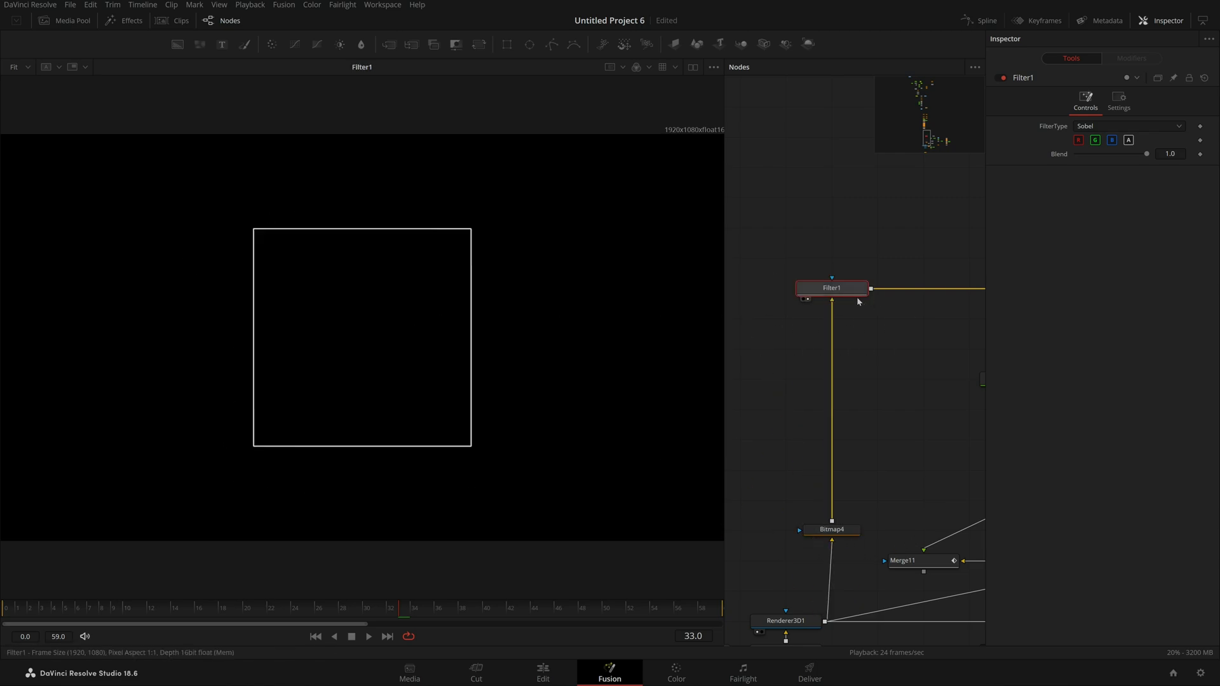
left_click(1102, 125)
left_click(1102, 126)
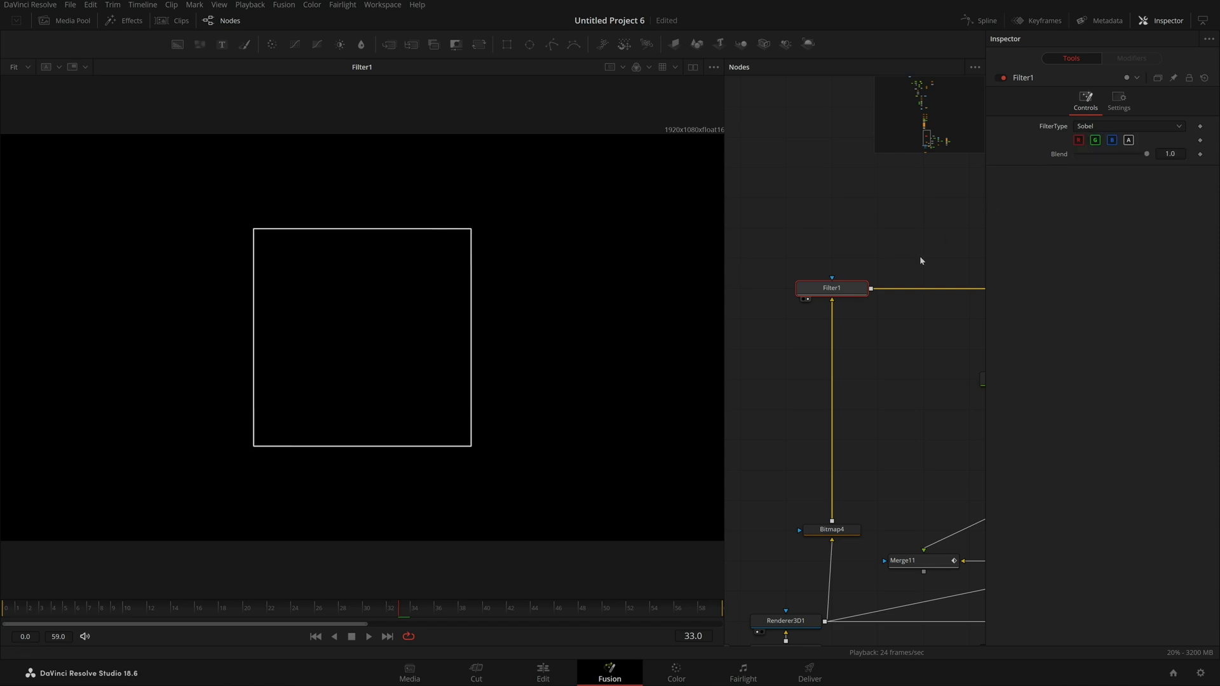
Step: Select ErodeDilate2 downstream of Filter1 and display its thinned outline in the viewer
left_click_drag(920, 258, 685, 297)
left_click(878, 322)
key("1")
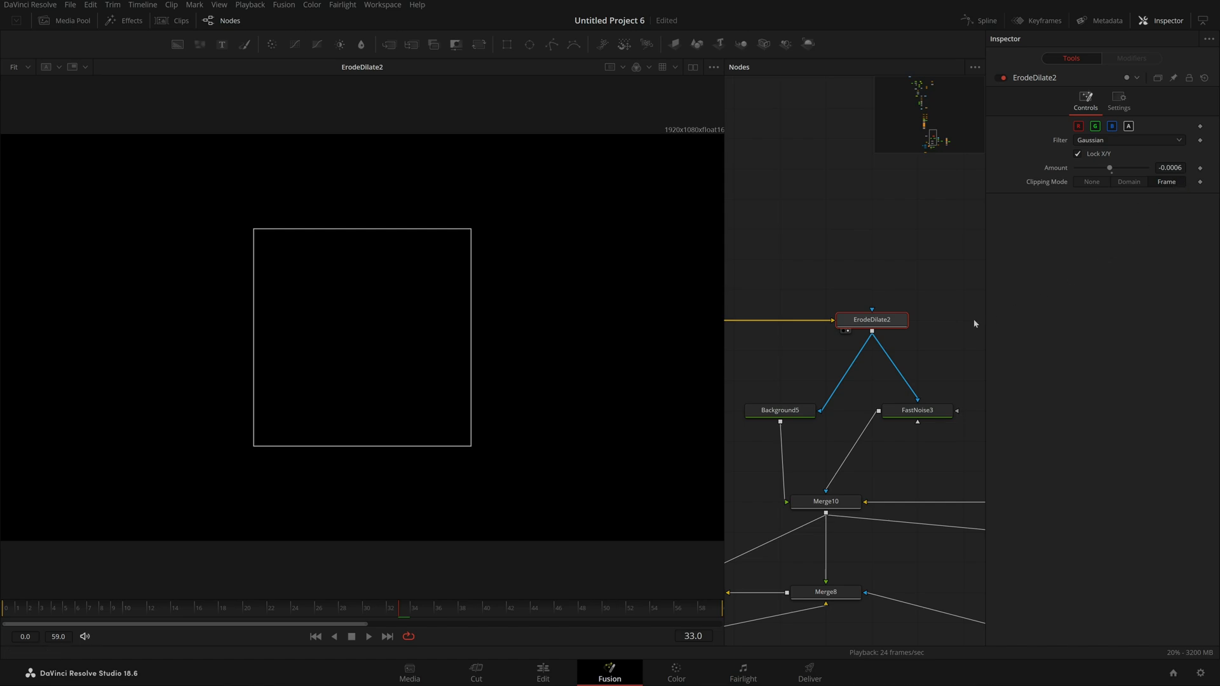
Step: Select Background5 below ErodeDilate2 and display its masked outline in the viewer
scroll(931, 314, "down", 1)
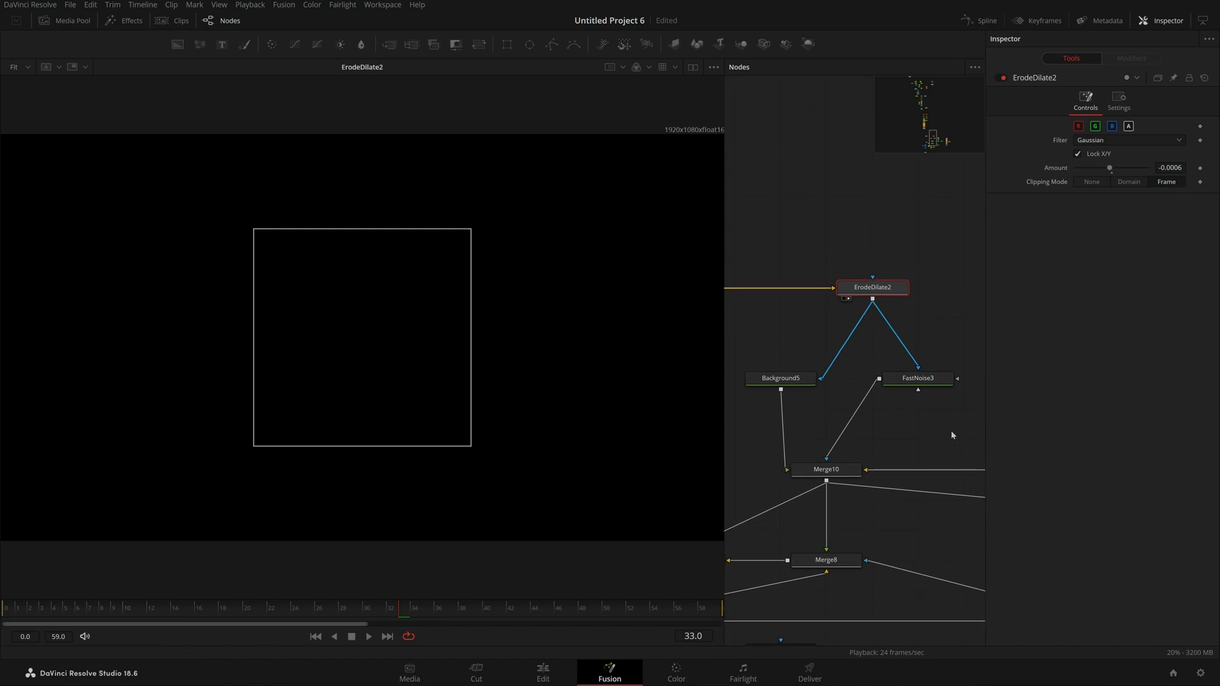
left_click(950, 314)
left_click(802, 380)
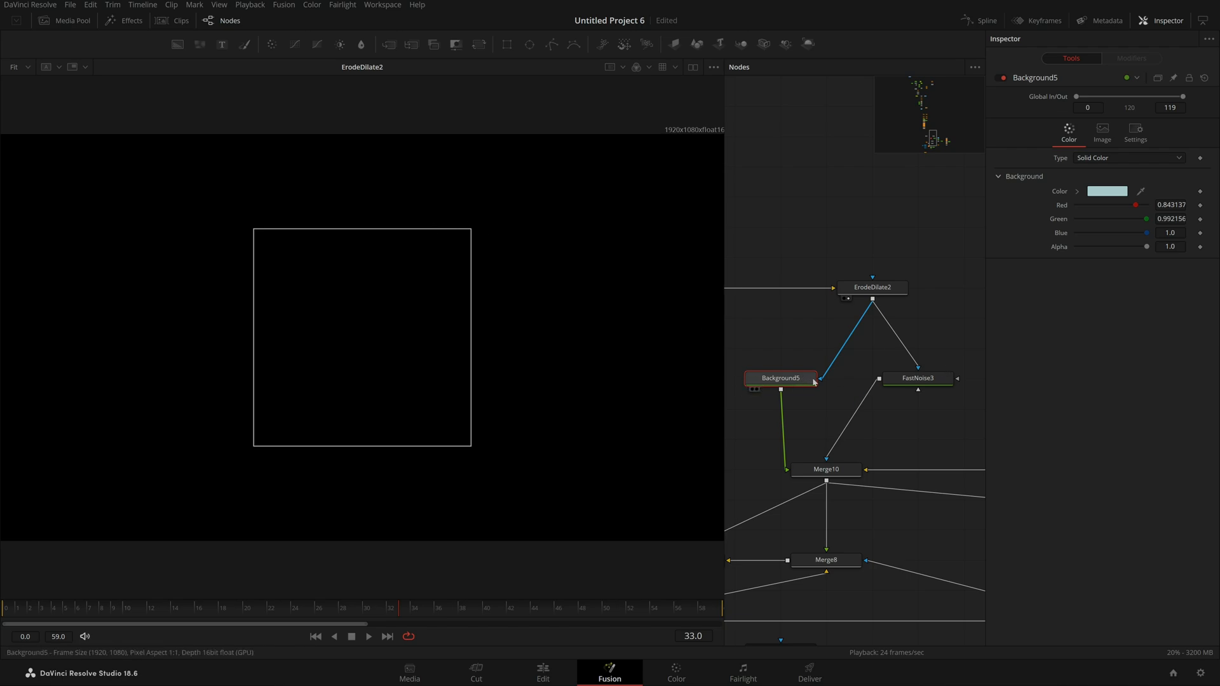
left_click_drag(802, 380, 574, 249)
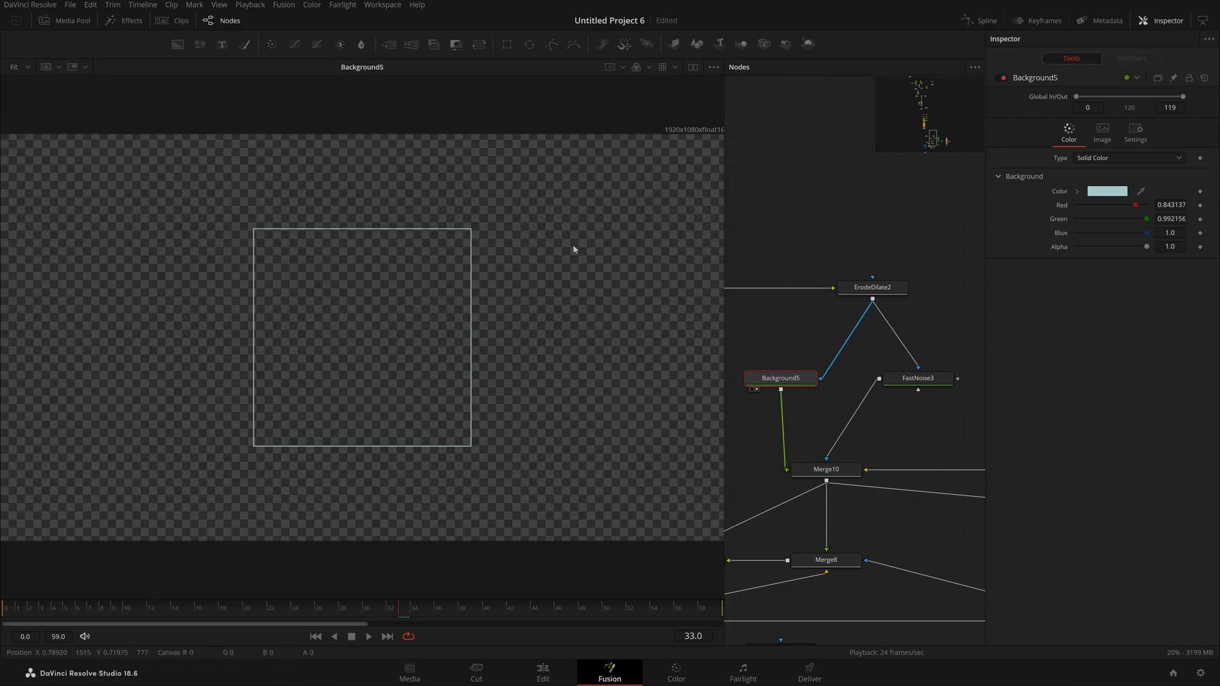
left_click_drag(567, 183, 122, 519)
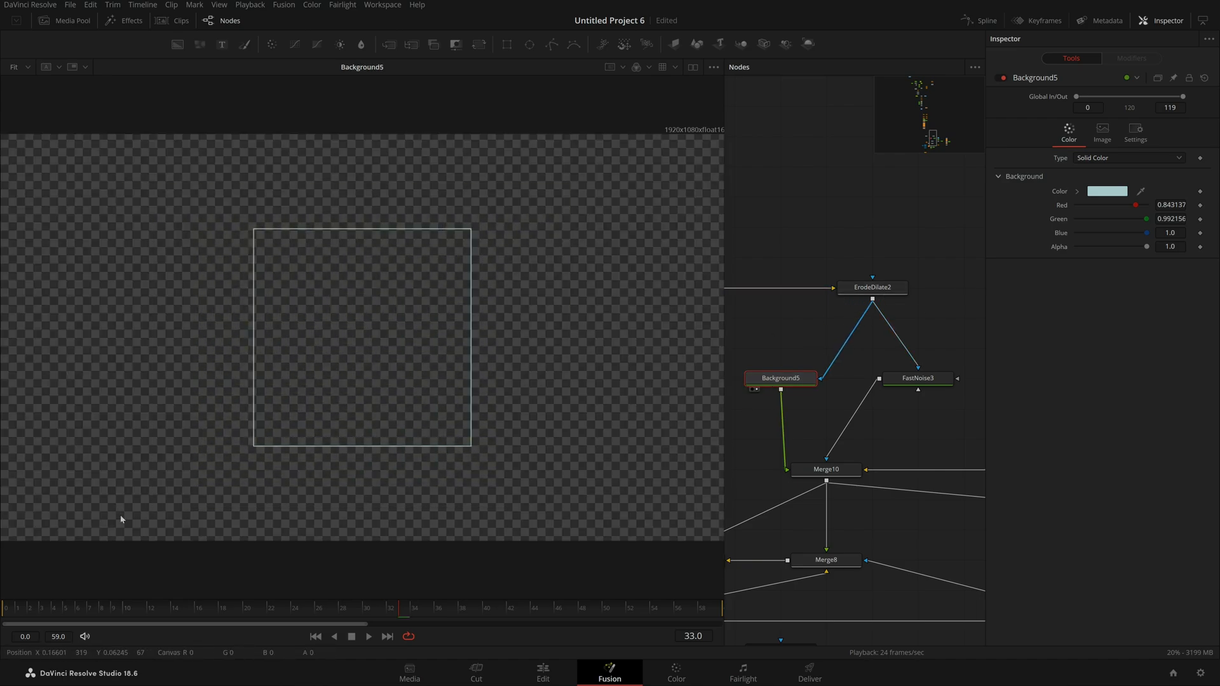
Step: Display FastNoise3 in the viewer, and disconnect its output from Merge10's effect mask input
left_click(928, 382)
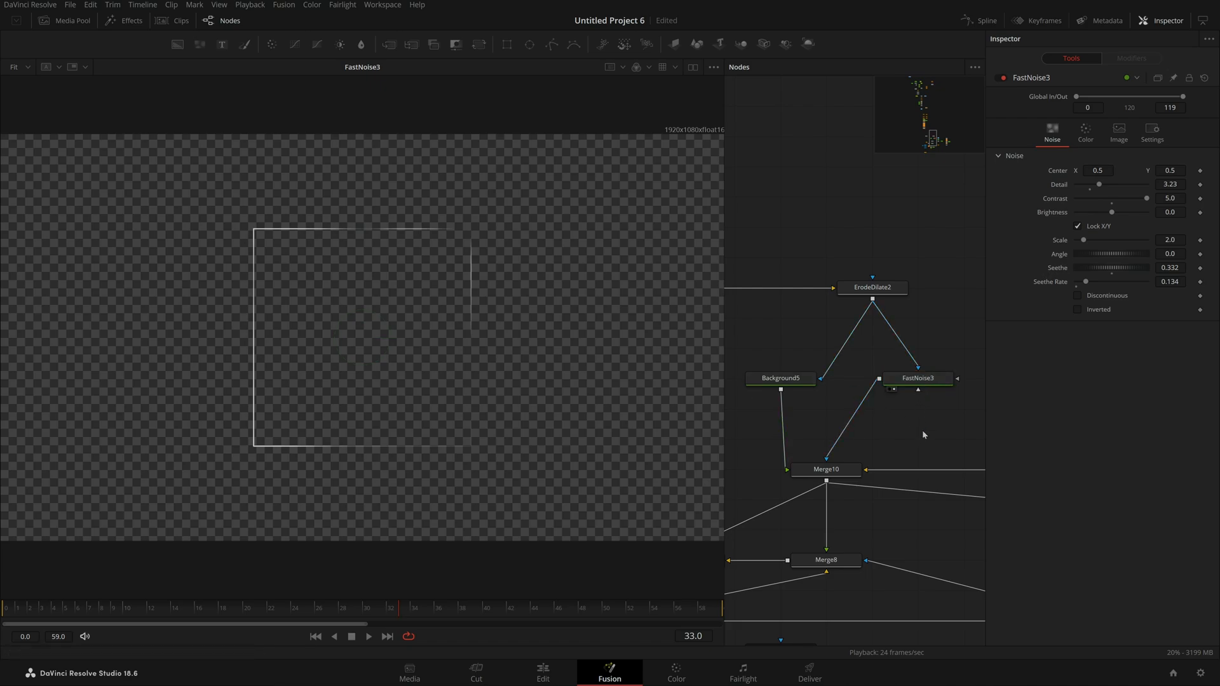
left_click(929, 385)
left_click(830, 454)
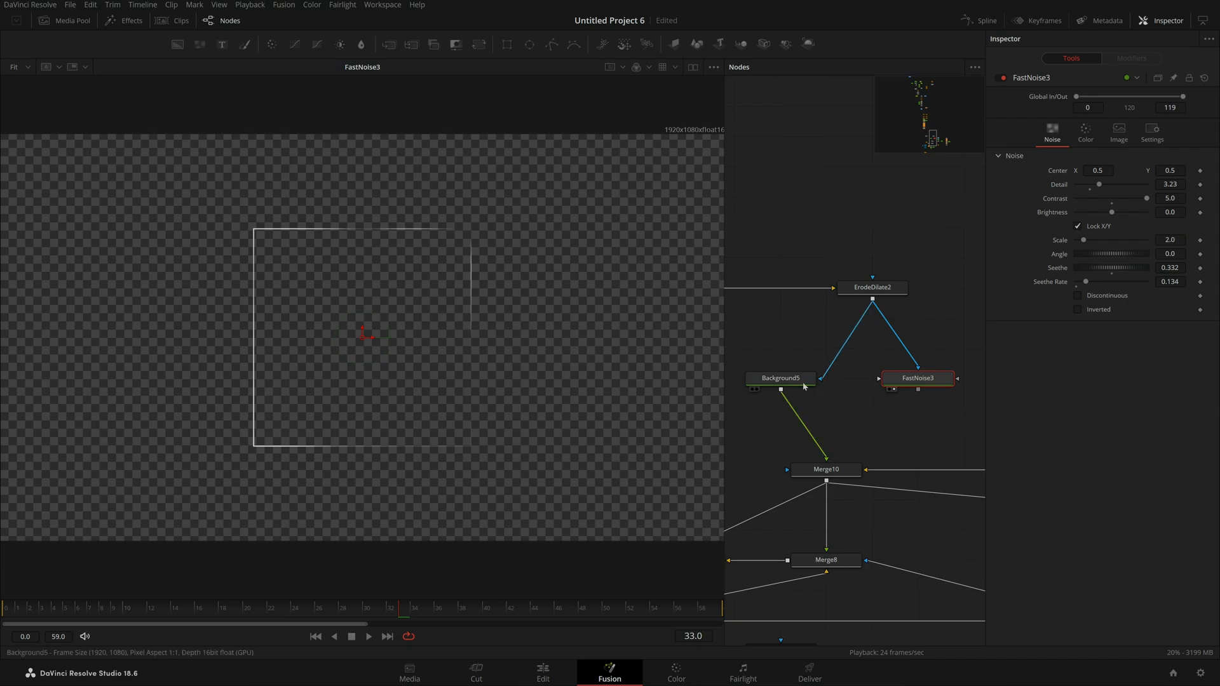
Step: Display Background5, Merge10 and Merge8 one after another in the viewer to follow how the image is composited
left_click_drag(802, 384, 681, 381)
left_click_drag(842, 431, 860, 422)
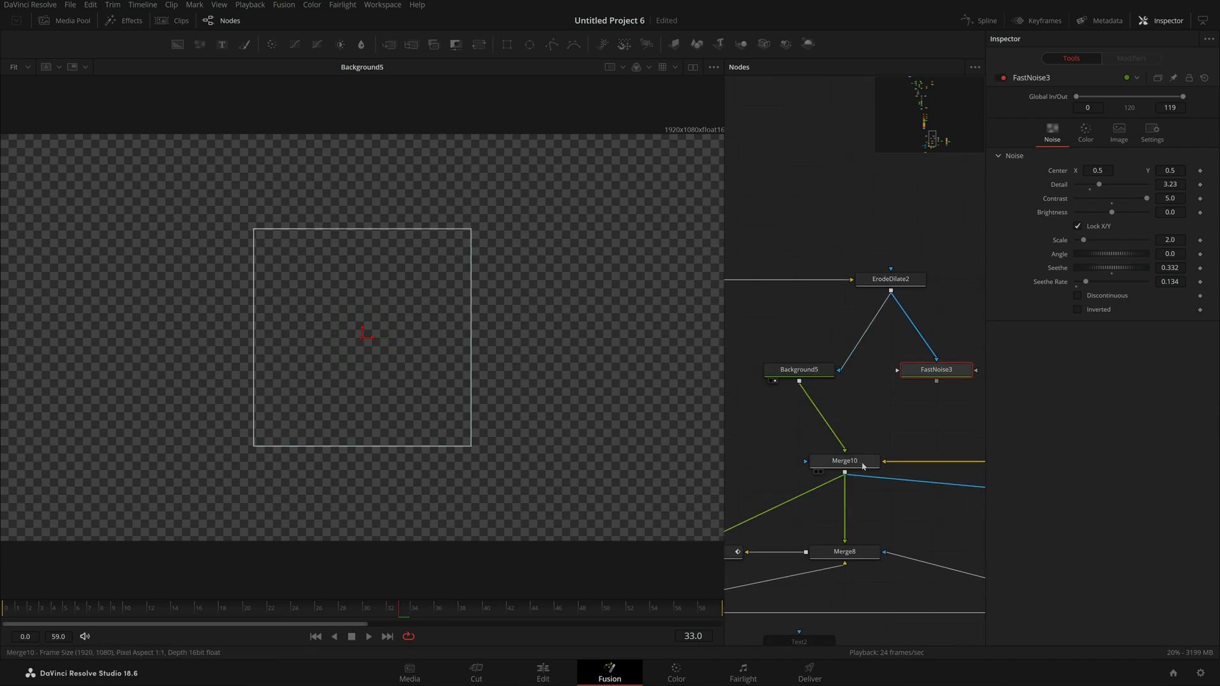
key("1")
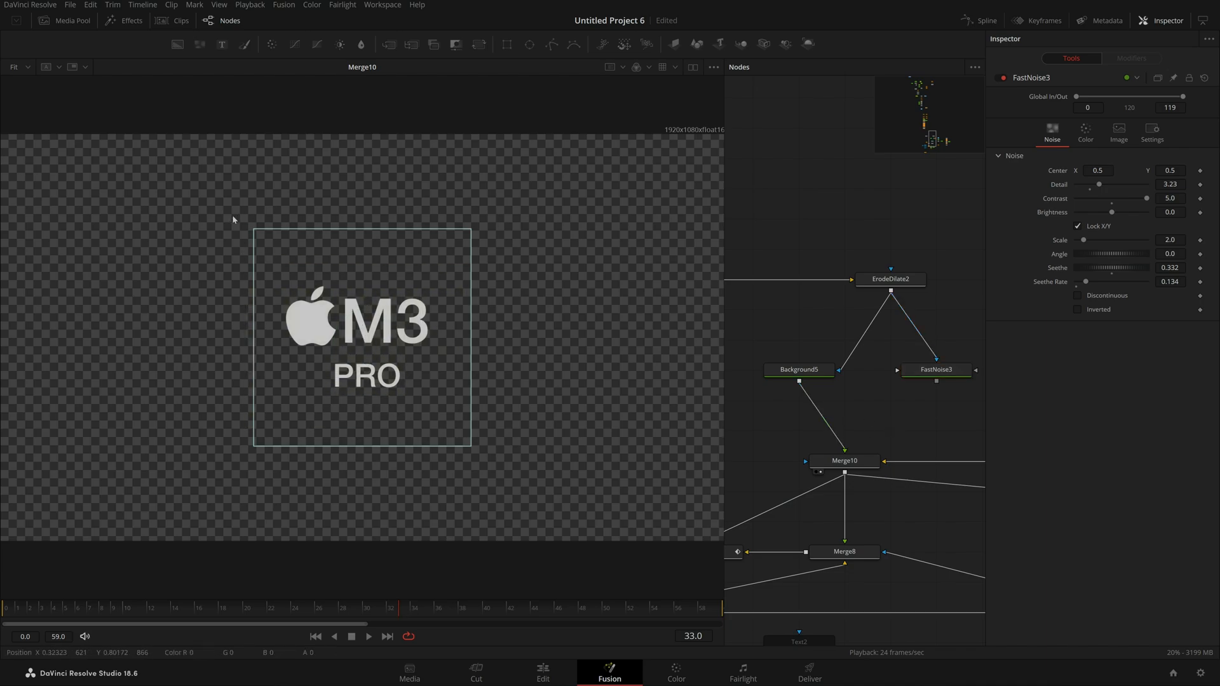
left_click_drag(849, 555, 926, 467)
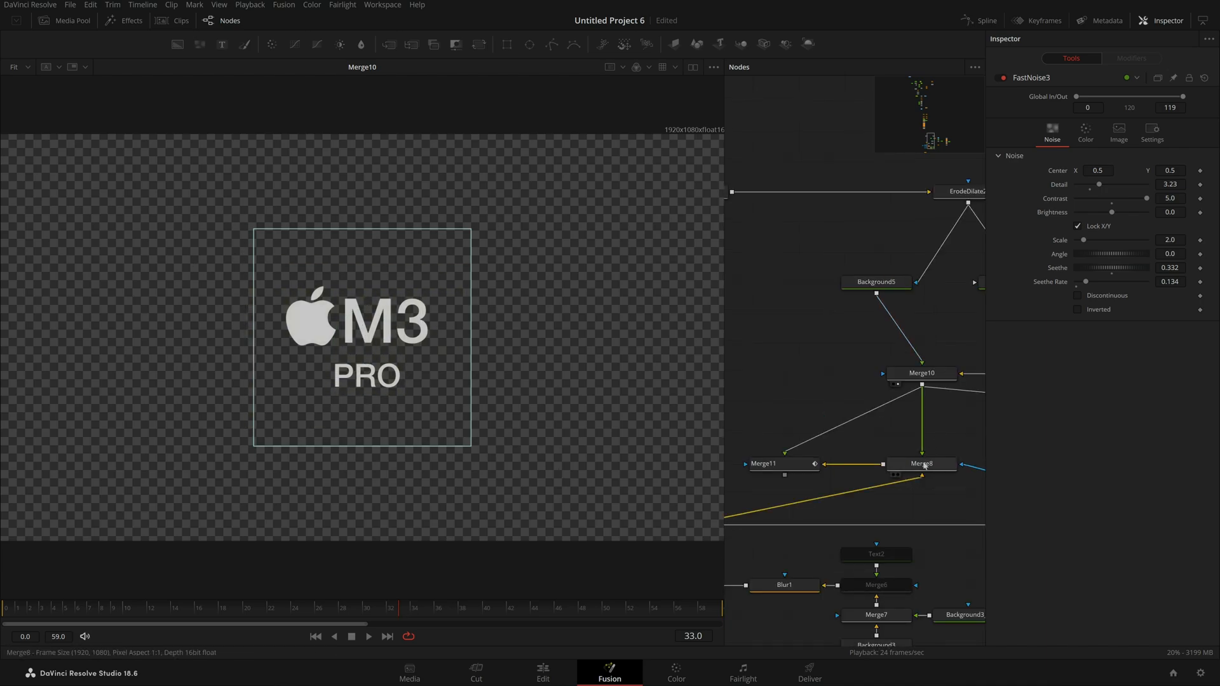
left_click_drag(934, 375, 879, 354)
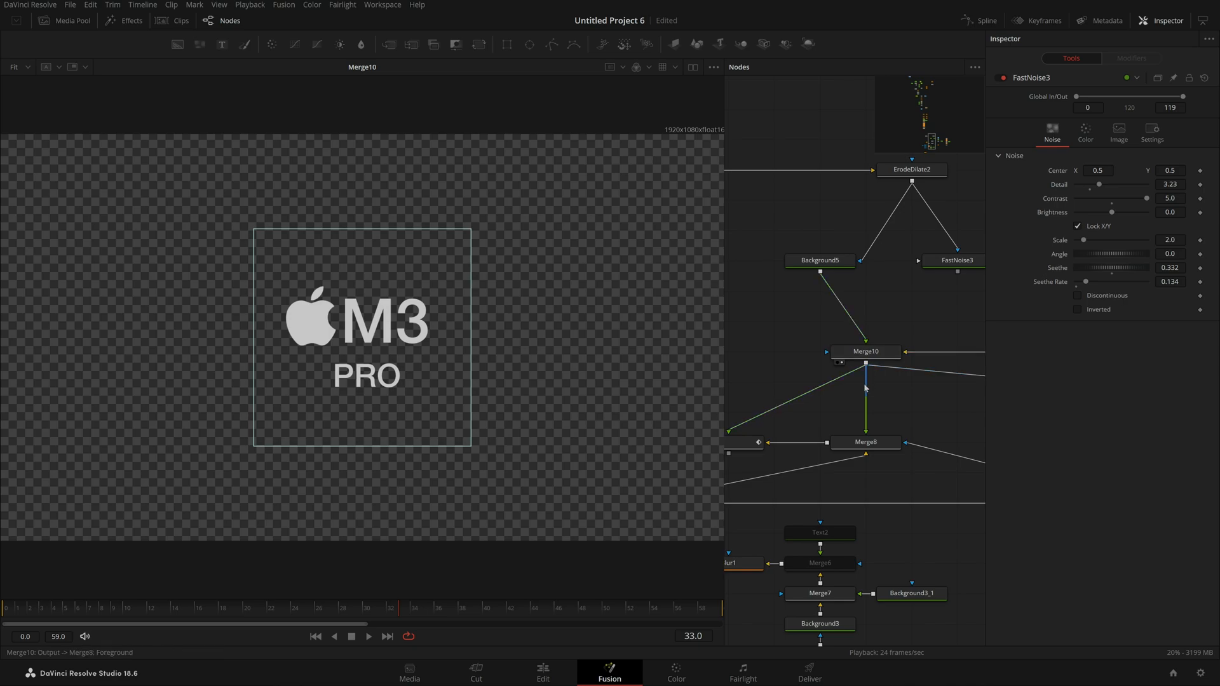
left_click_drag(840, 427, 452, 358)
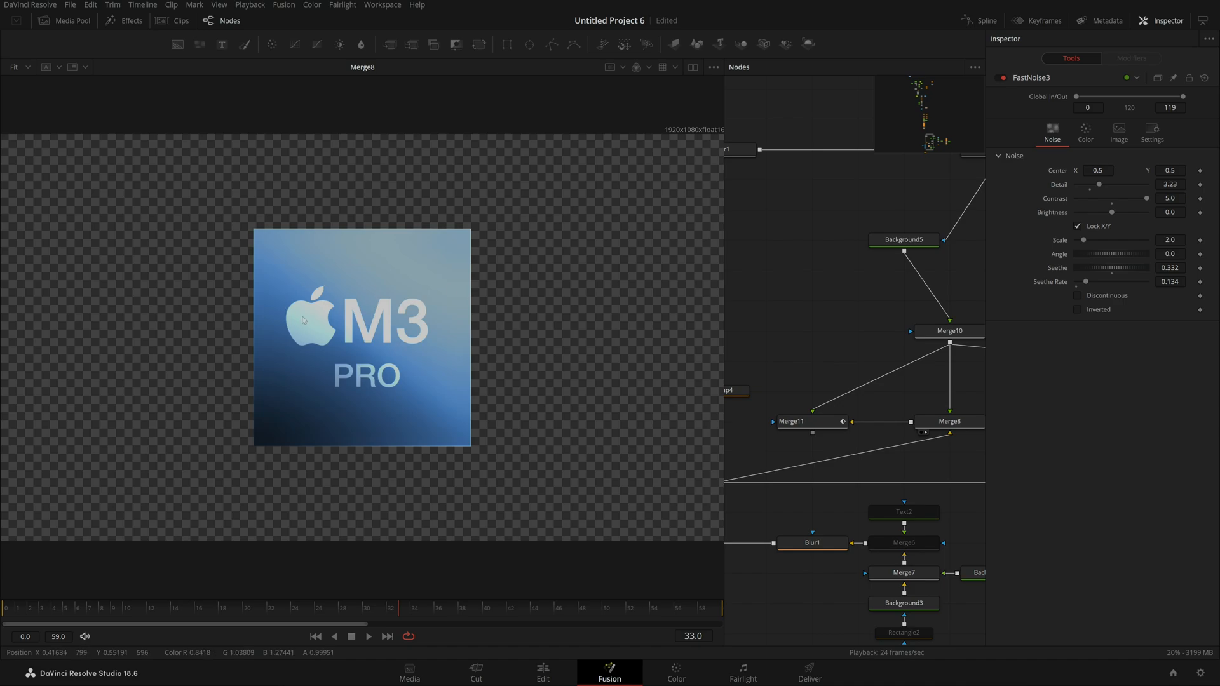
Step: Compare Renderer3D1's output with Merge8 in the viewer, and examine Merge8's merge settings
left_click_drag(823, 360, 916, 304)
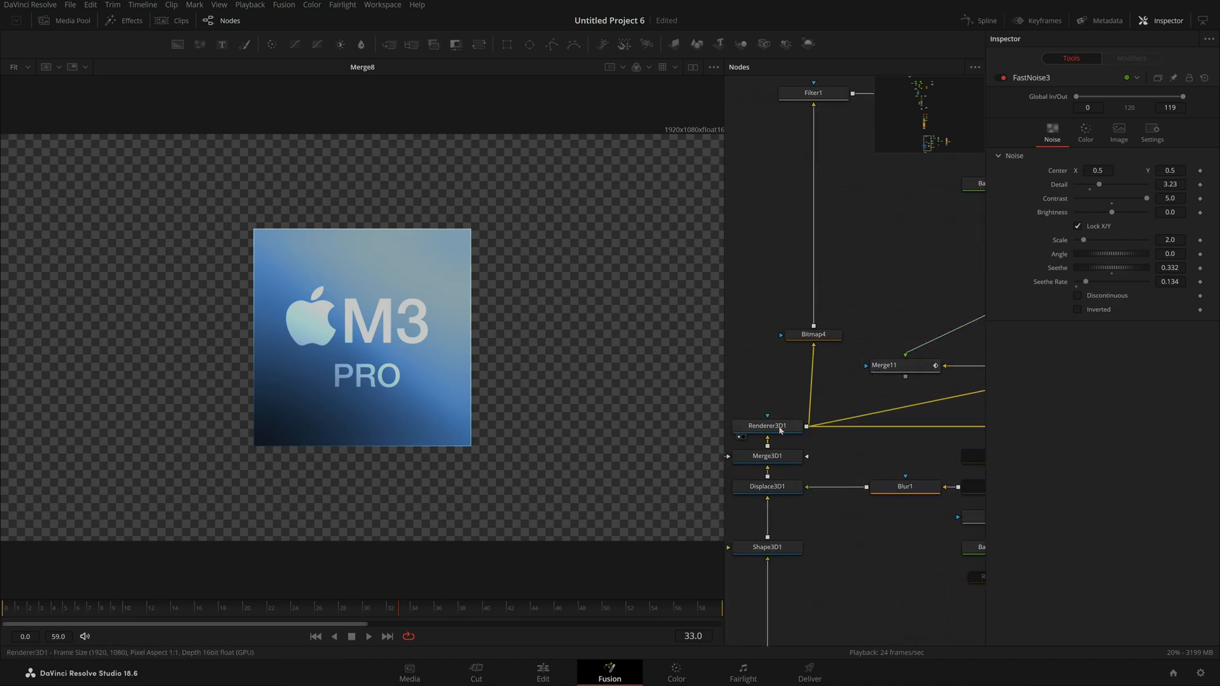
left_click_drag(780, 430, 313, 368)
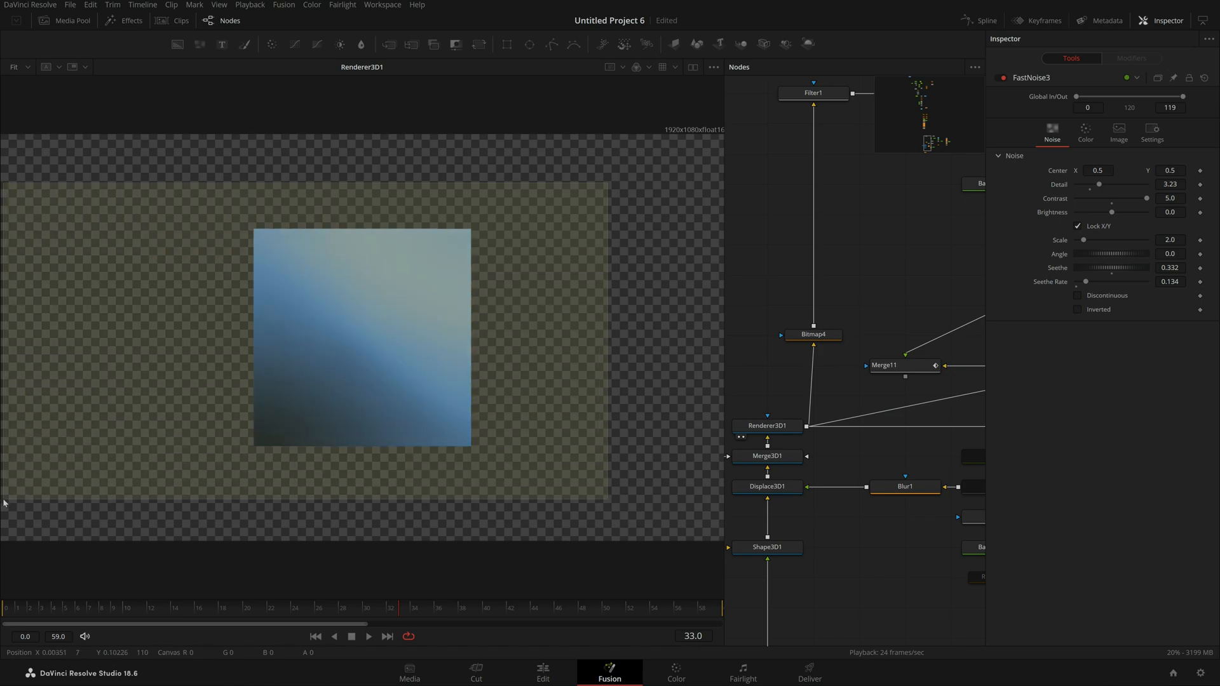
left_click_drag(4, 504, 4, 503)
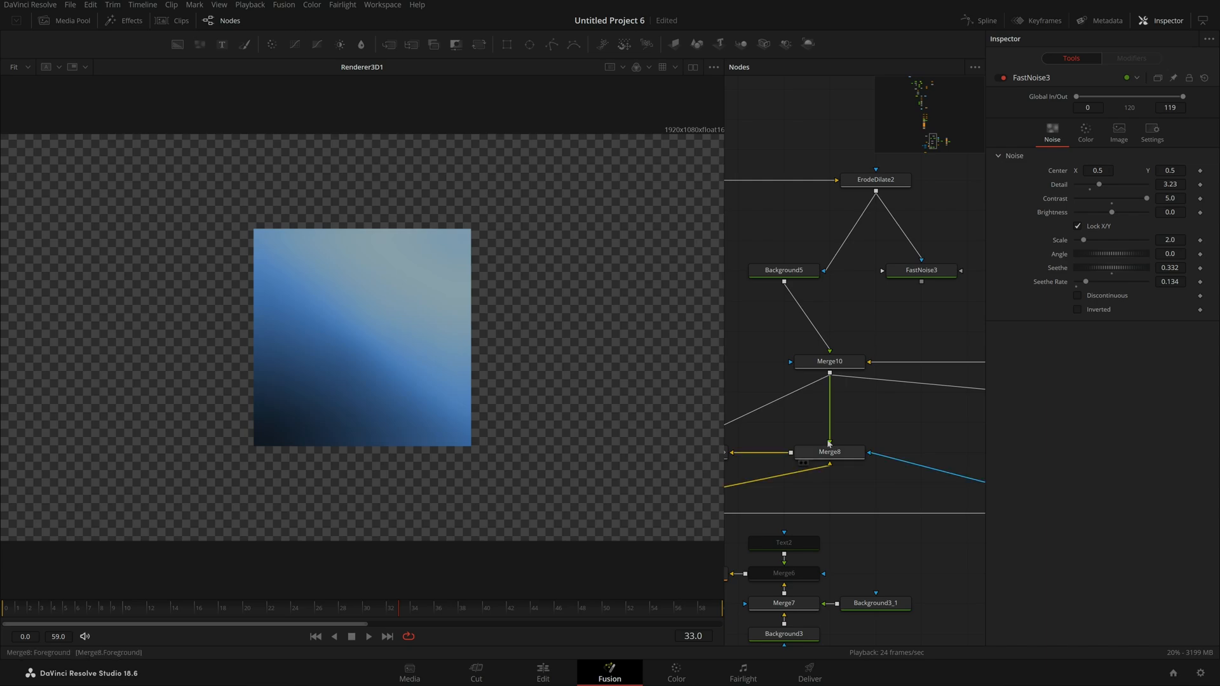
left_click_drag(837, 453, 591, 368)
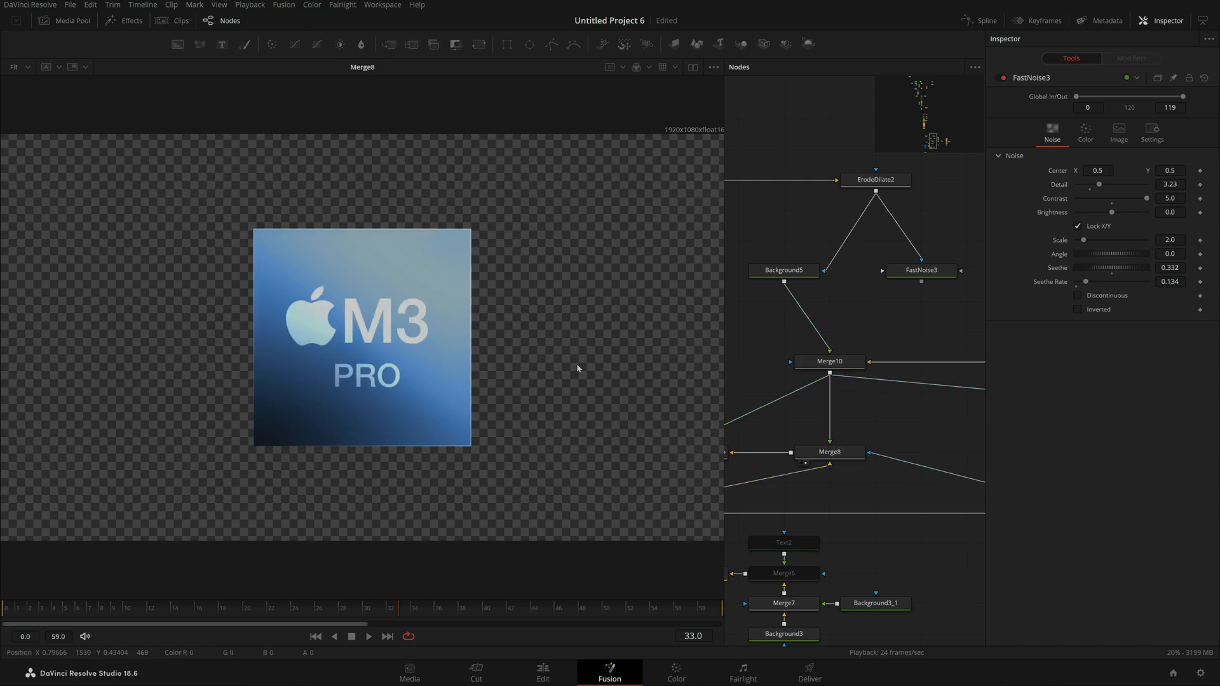
left_click_drag(139, 201, 509, 488)
left_click_drag(401, 609, 350, 622)
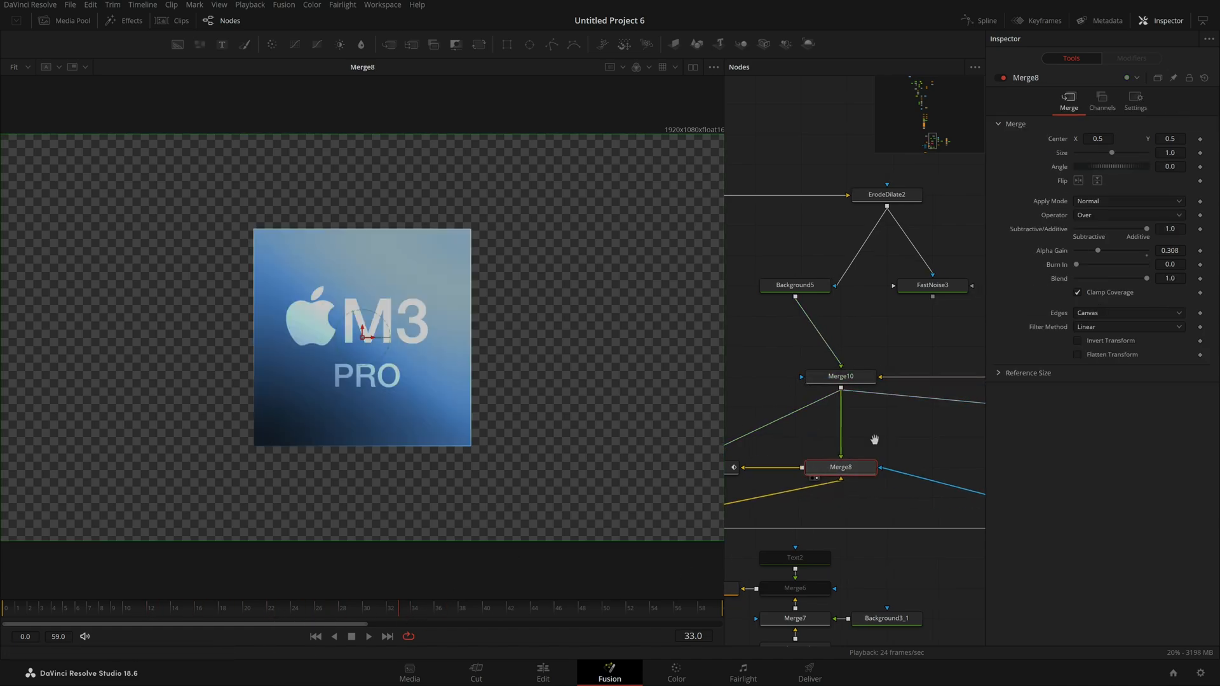
Step: Display Merge9 in the viewer, and connect Bitmap2's output to Text3's effect mask input
left_click_drag(874, 438, 759, 400)
left_click_drag(872, 511, 956, 511)
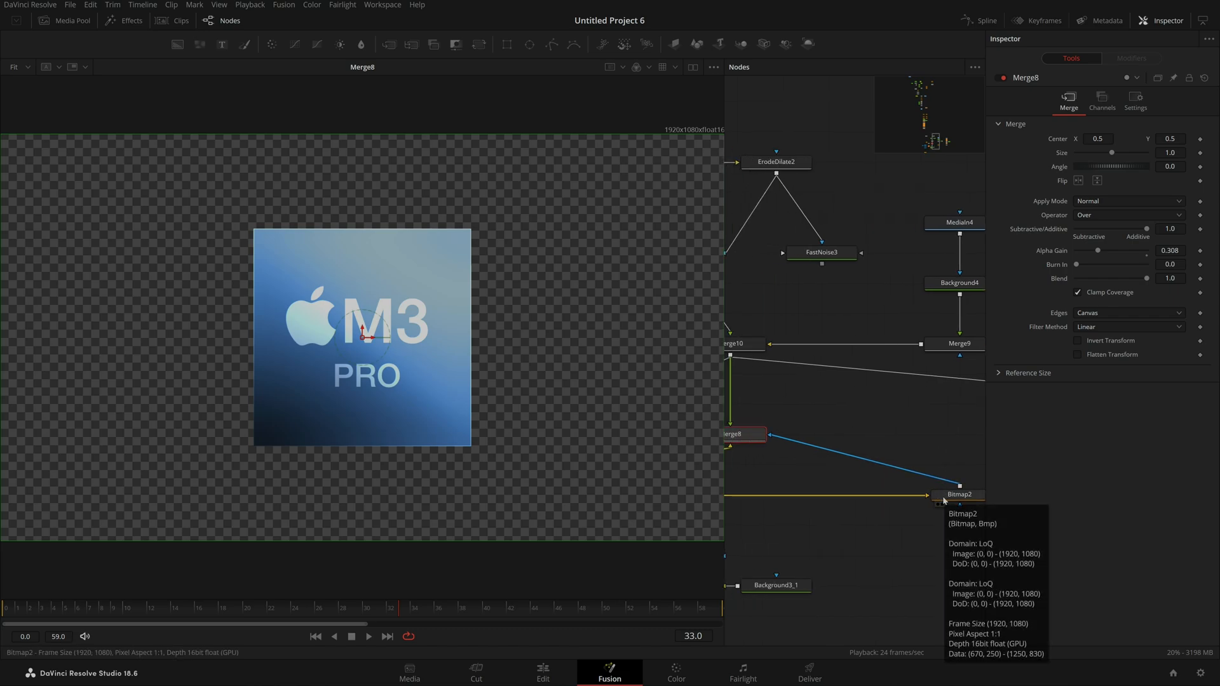
left_click(944, 500)
left_click_drag(837, 478, 810, 362)
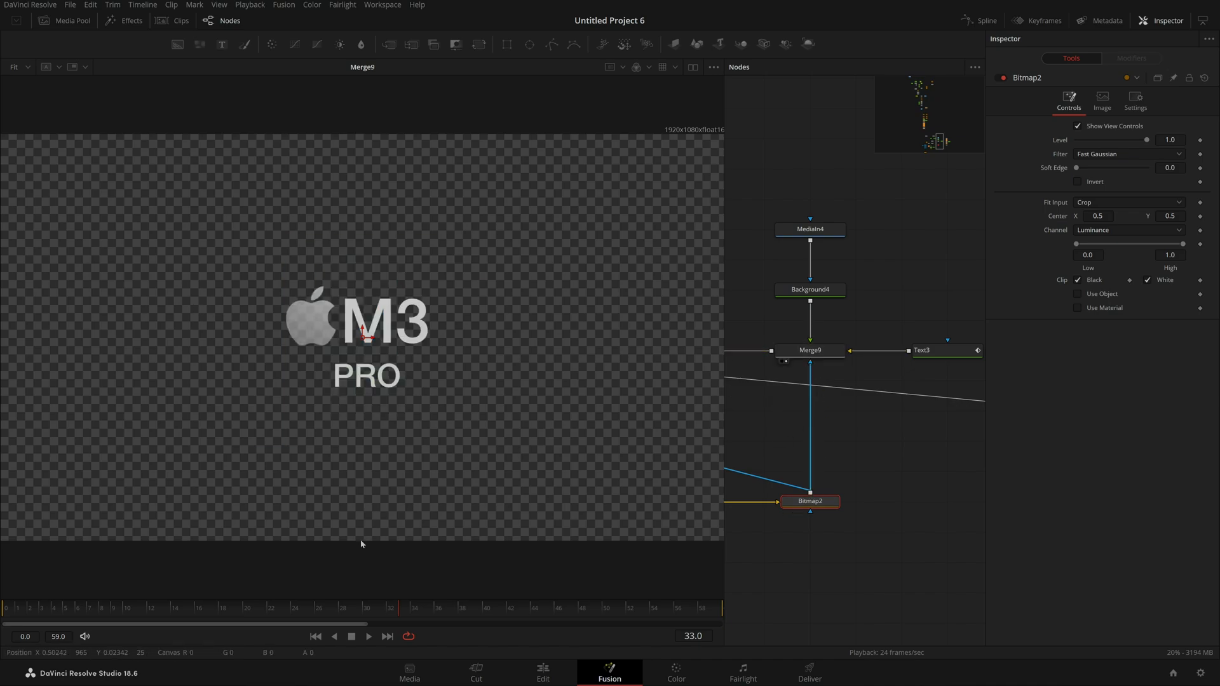
left_click_drag(810, 493, 950, 353)
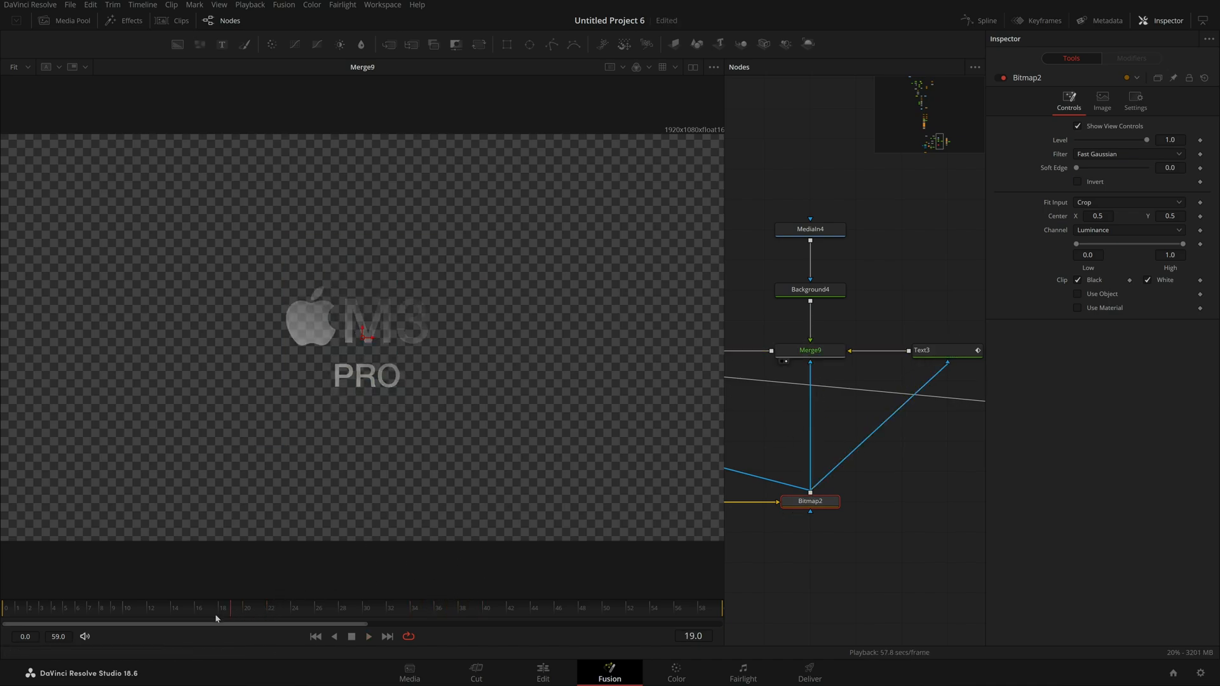
Step: Display Merge8 in the viewer and scrub the timeline to frame 36
left_click_drag(740, 587, 818, 596)
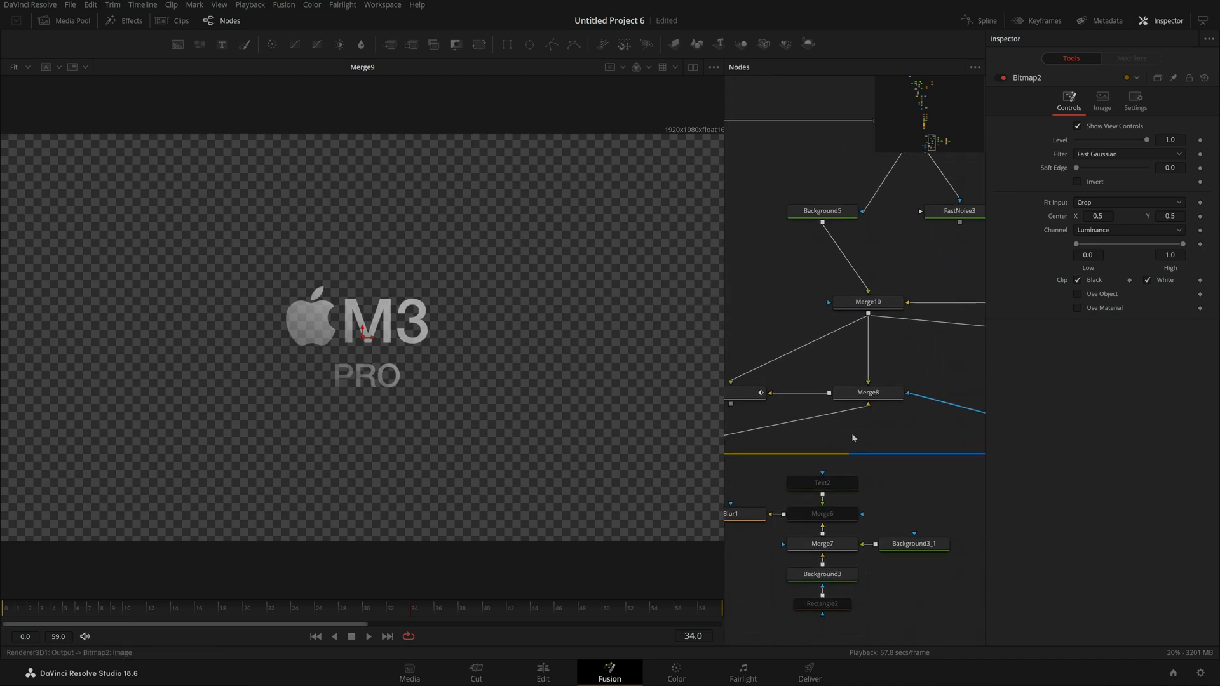
left_click_drag(867, 393, 375, 392)
left_click_drag(217, 613, 439, 615)
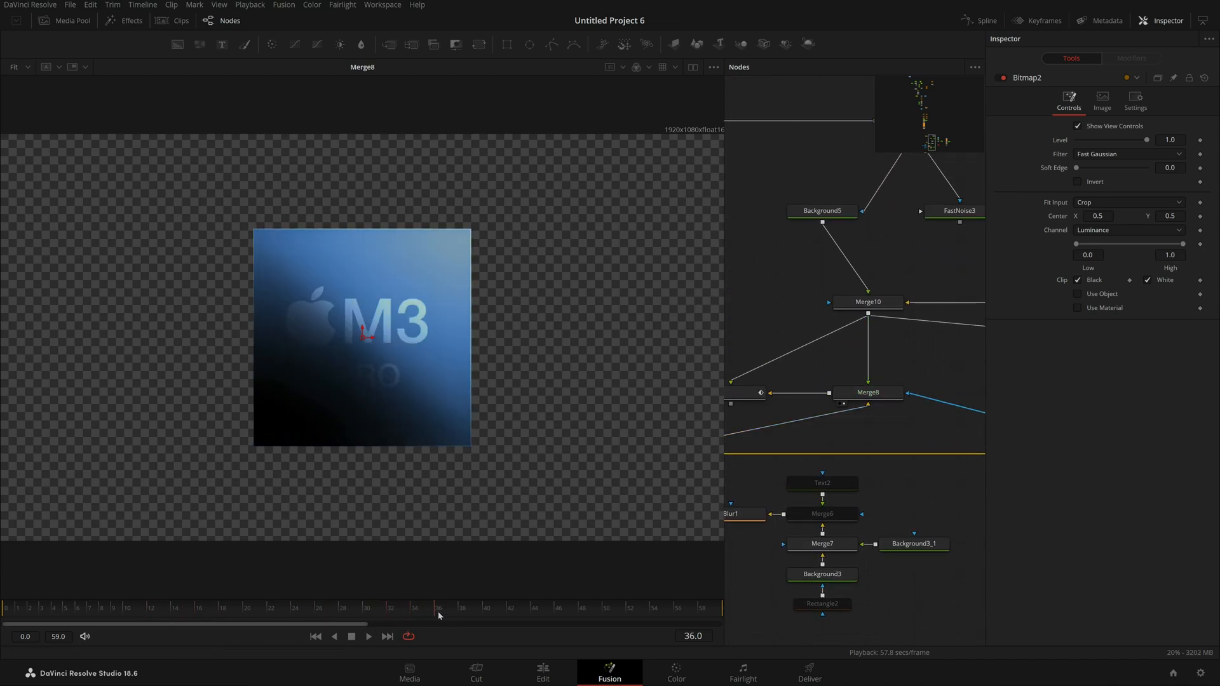
Step: Trace the mask source by displaying Renderer3D1 and Bitmap2 in the viewer to compare the rendered light with its luminance mask
left_click_drag(954, 458, 735, 461)
left_click_drag(916, 447, 753, 464)
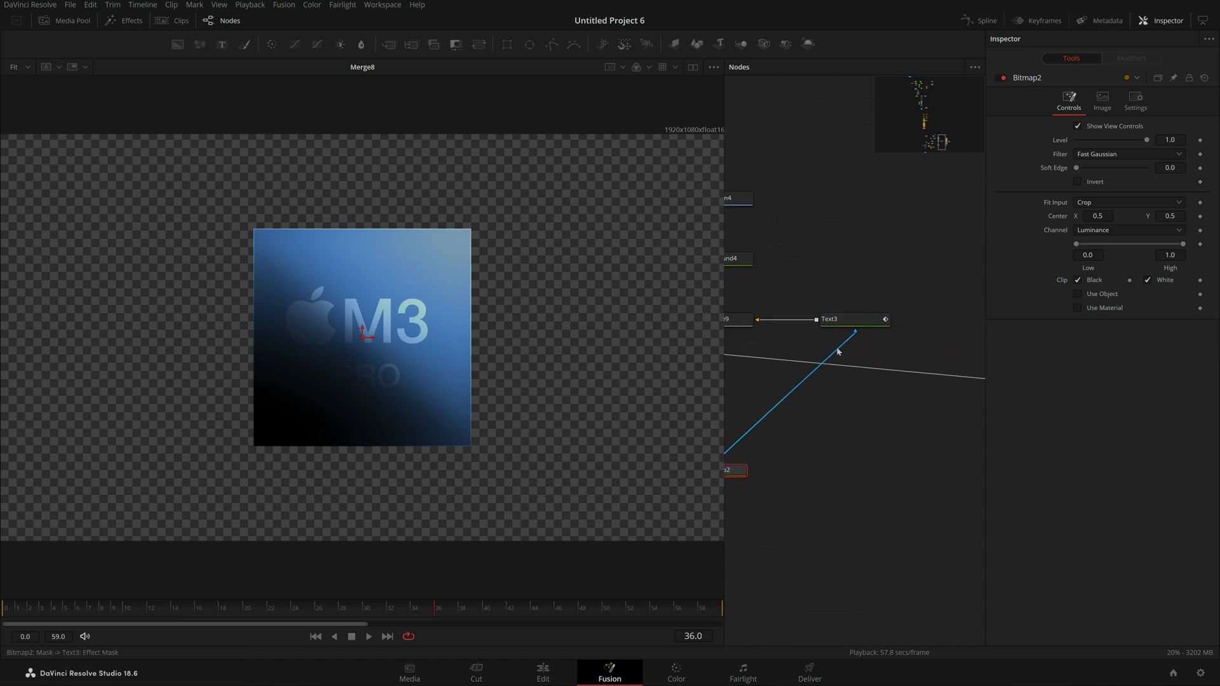
left_click_drag(840, 320, 521, 470)
left_click_drag(737, 515, 1089, 499)
left_click_drag(790, 439, 488, 430)
left_click_drag(866, 501, 635, 501)
left_click_drag(953, 459, 738, 464)
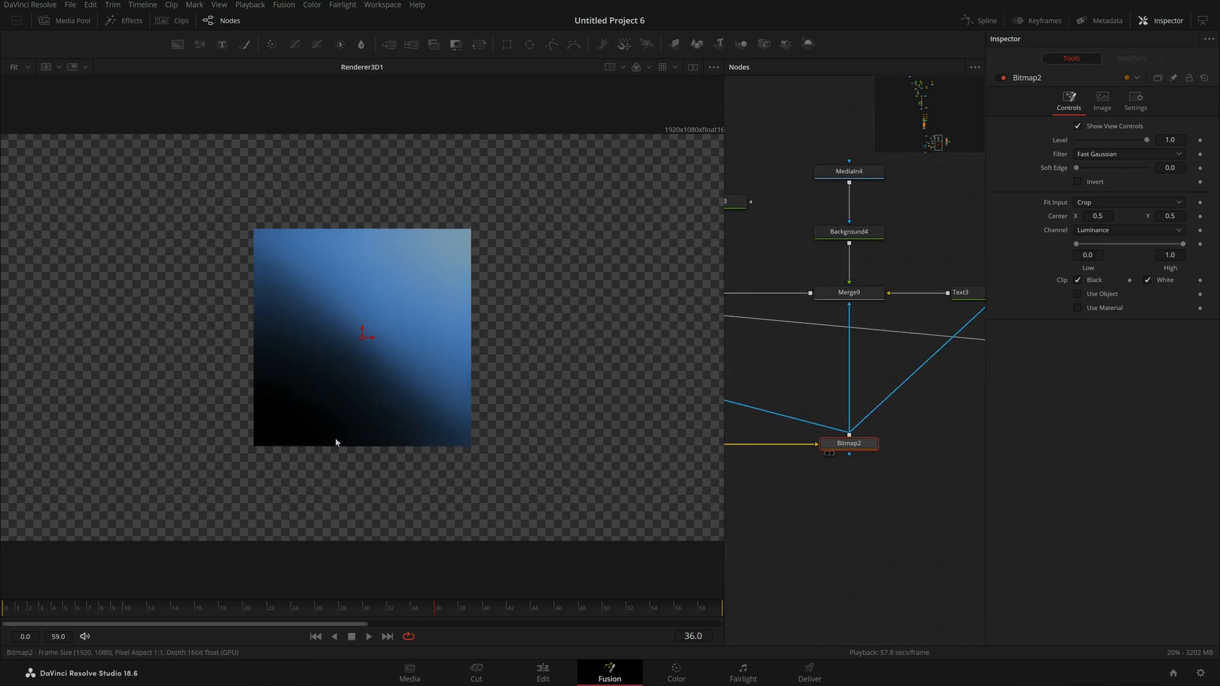
left_click_drag(336, 443, 333, 445)
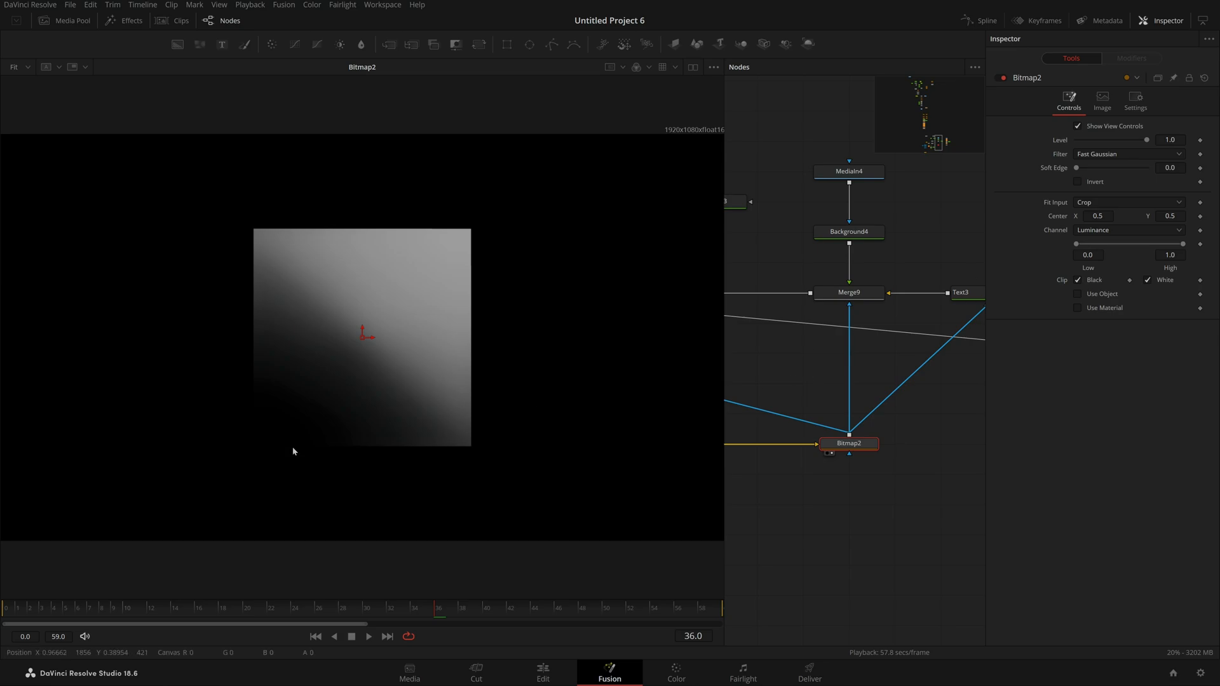
Step: Display the masked Text3 and Merge9 in turn, and scrub through the timeline for each, ending at frame 39
left_click_drag(905, 463, 836, 500)
left_click_drag(909, 330, 374, 334)
left_click(147, 615)
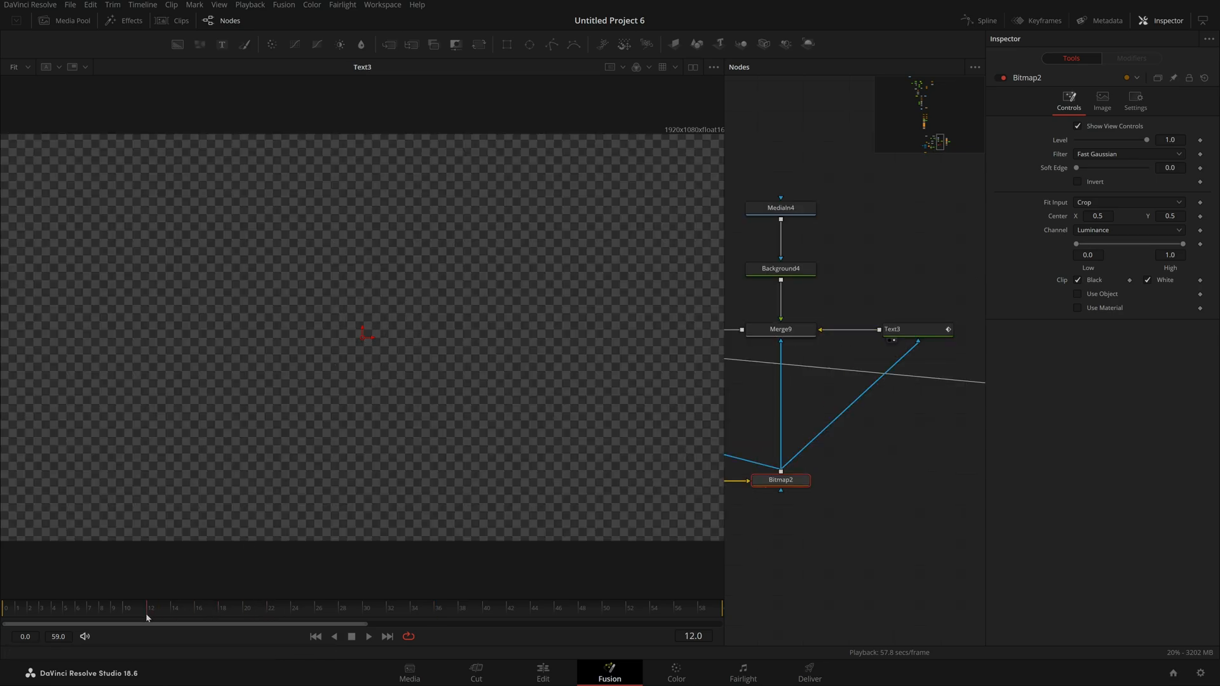
left_click_drag(146, 617, 591, 621)
left_click_drag(930, 519, 978, 537)
left_click_drag(829, 347, 439, 406)
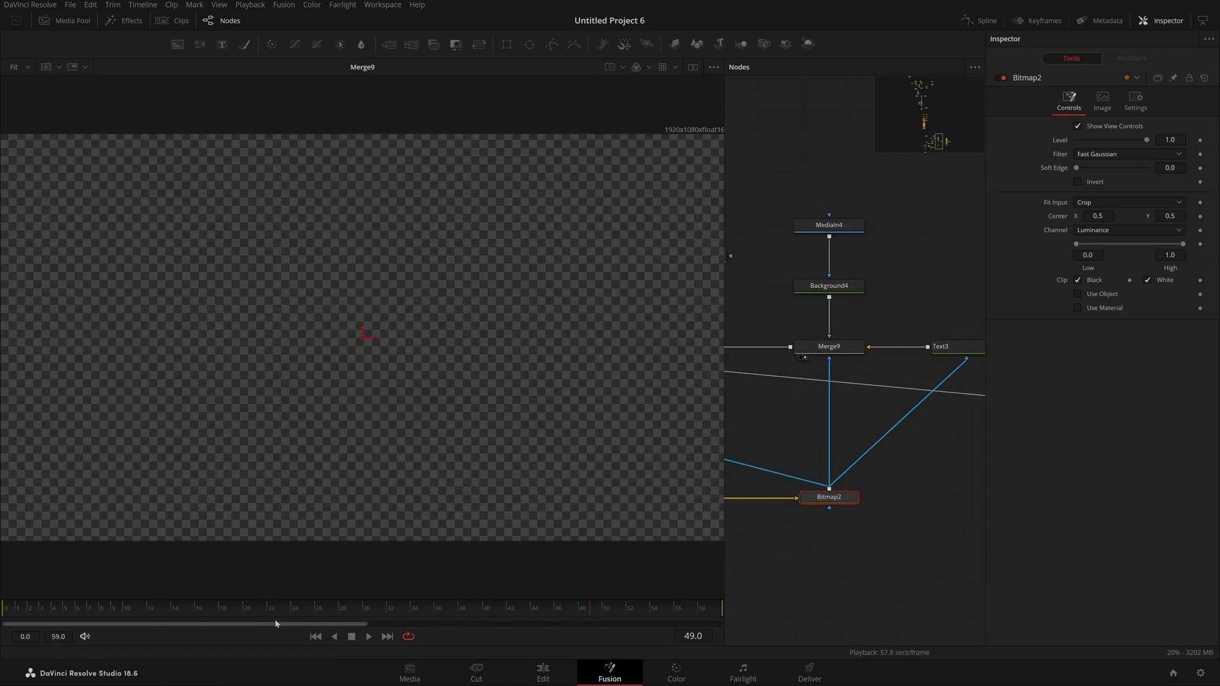
left_click_drag(267, 615, 471, 636)
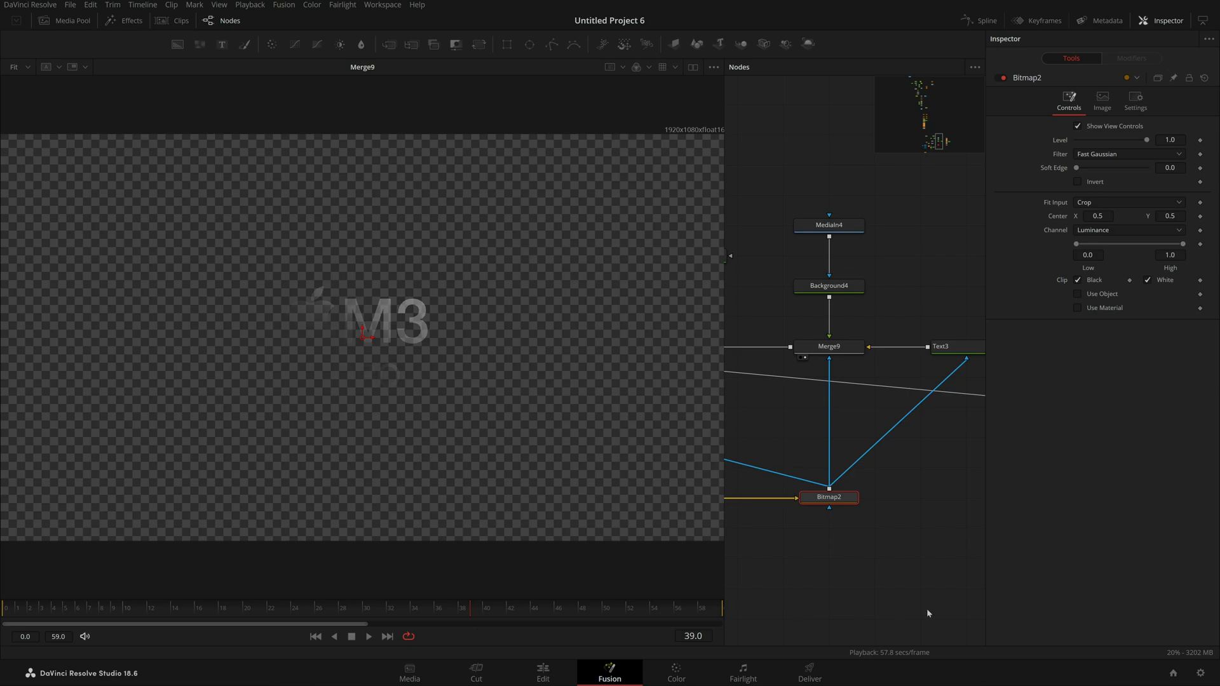
Step: Return the viewer to Merge8 and scrub the timeline to frame 37
left_click_drag(928, 614, 1120, 612)
left_click_drag(790, 436, 516, 467)
mouse_move(436, 611)
left_mouse_down()
mouse_move(186, 632)
mouse_move(429, 634)
left_mouse_up()
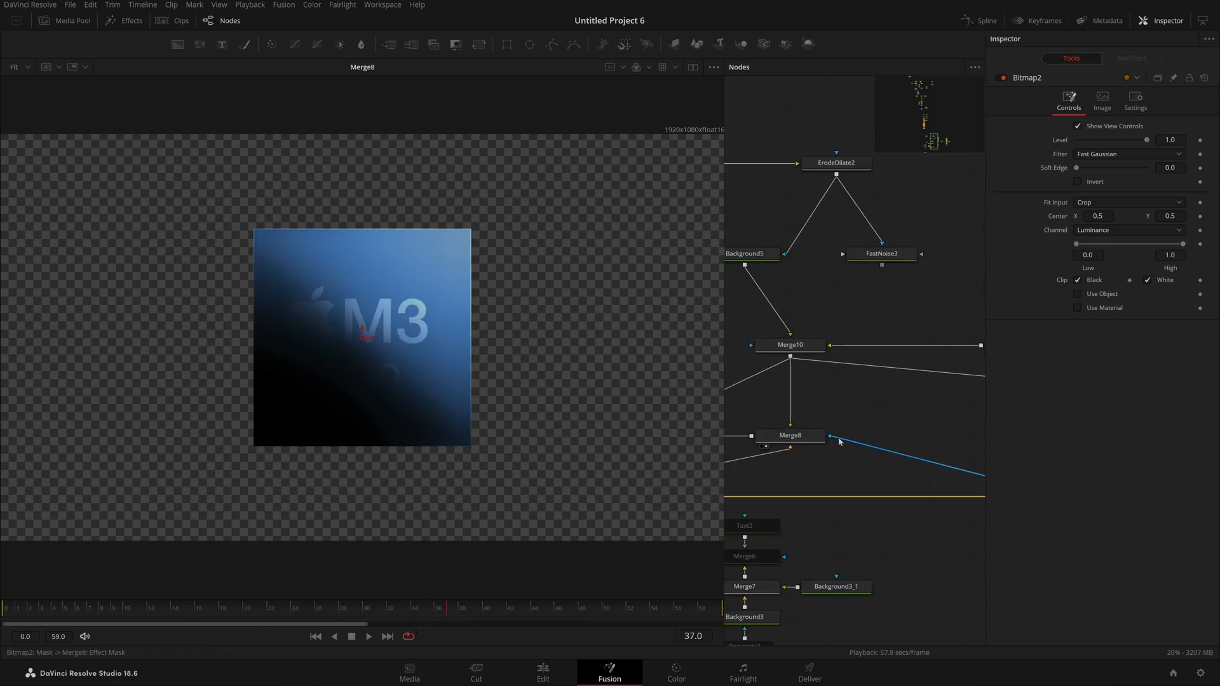
Step: Disconnect Bitmap2 from Merge8's effect mask, restore the connection, and scrub the timeline to frame 29
left_click_drag(839, 442, 859, 441)
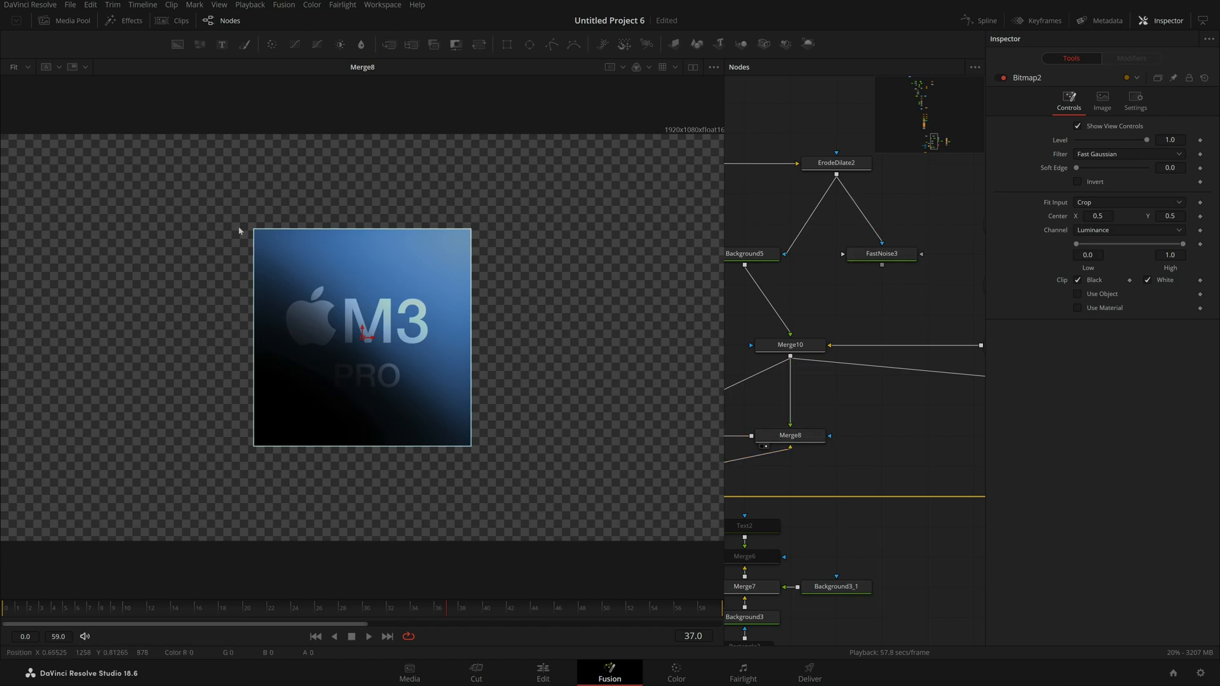
scroll(754, 447, "right", 5)
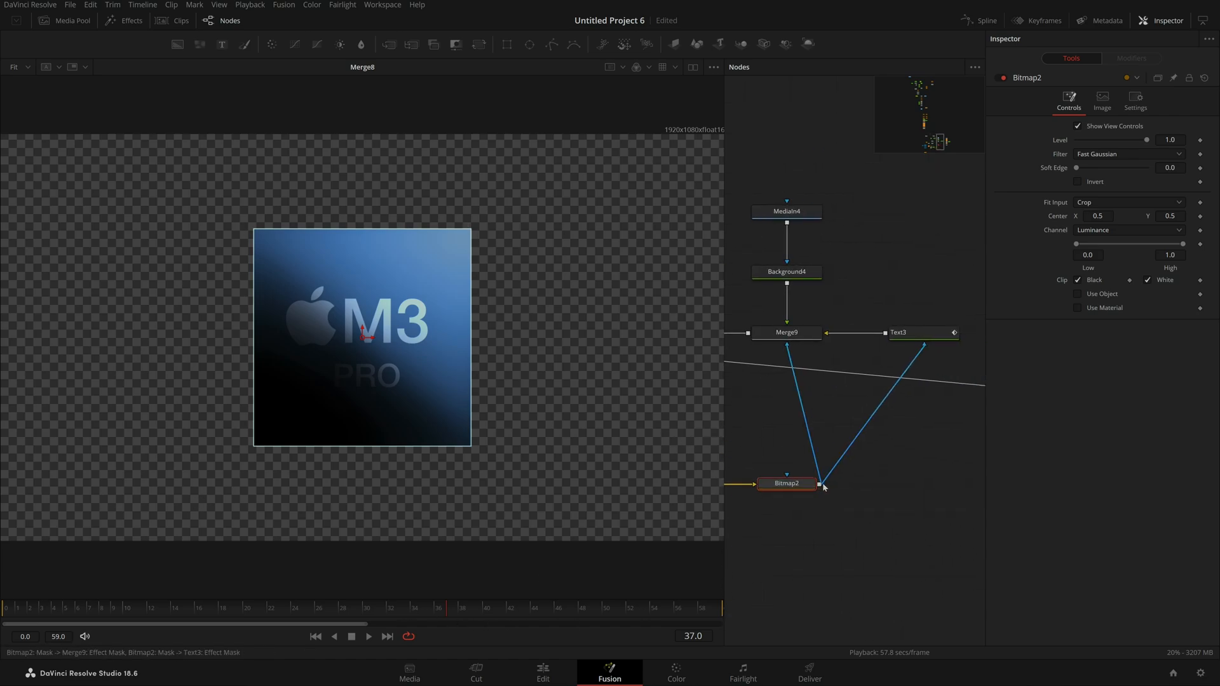
scroll(815, 478, "left", 5)
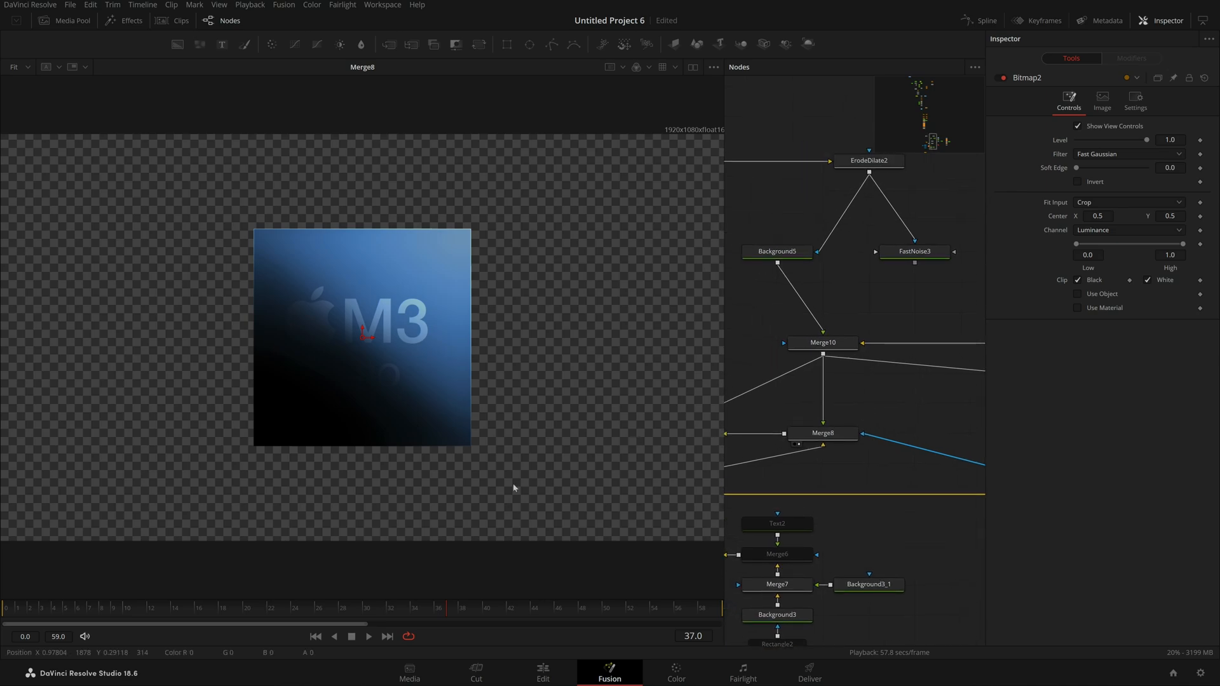
left_click_drag(441, 608, 351, 608)
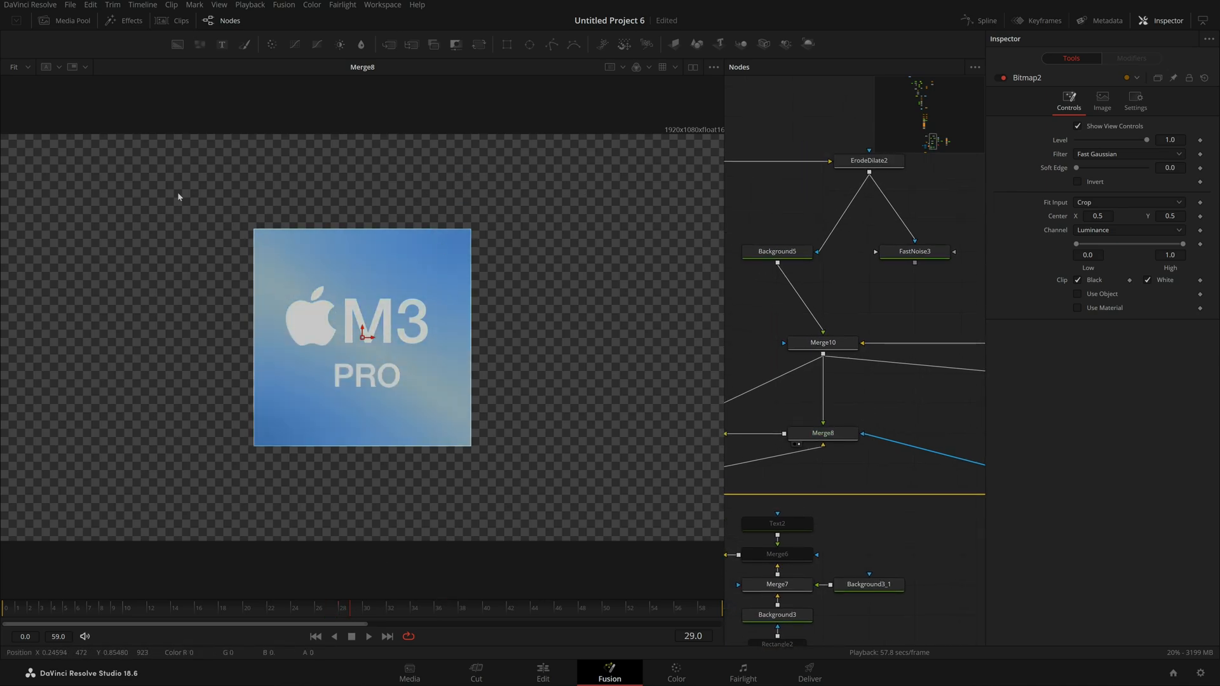
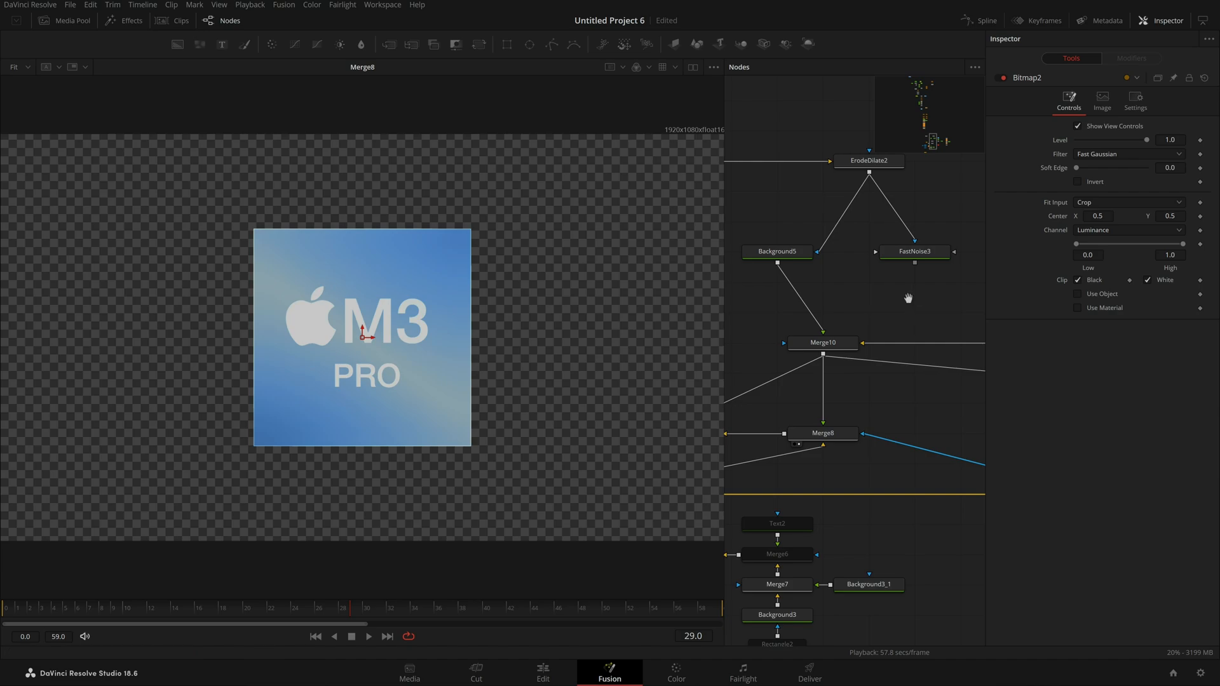
Step: Select ErodeDilate2, disconnect it from FastNoise3's effect mask, and display the unmasked FastNoise3 in the viewer
key("1")
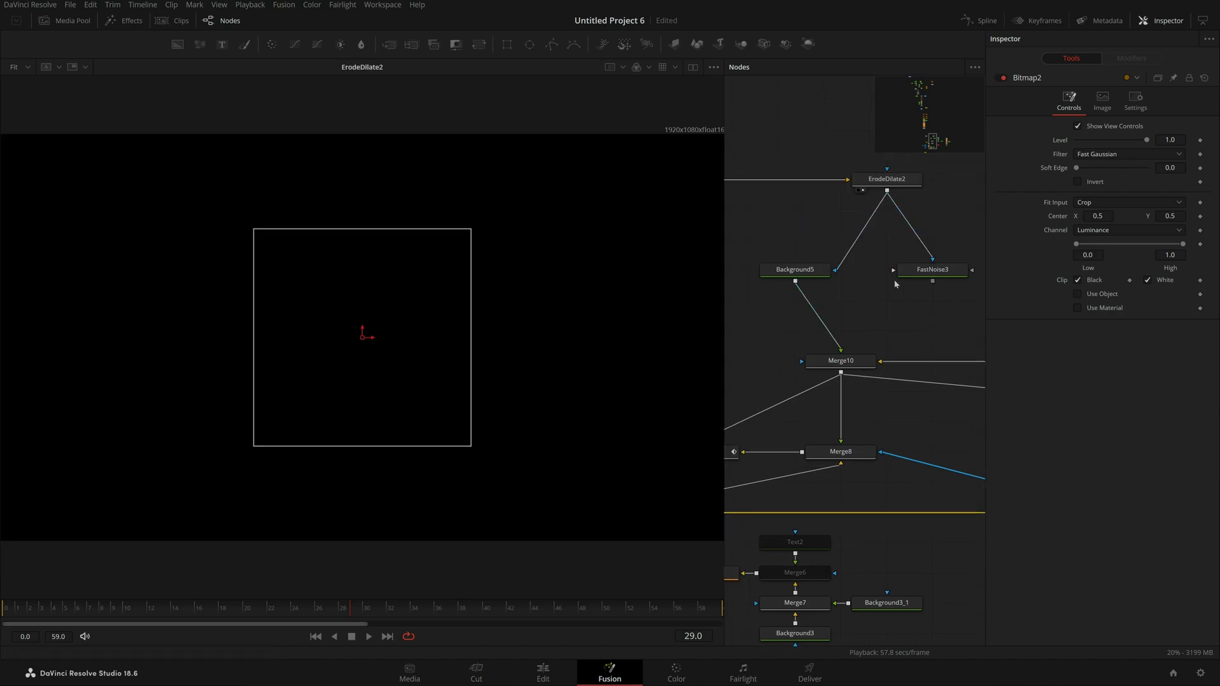
left_click(915, 182)
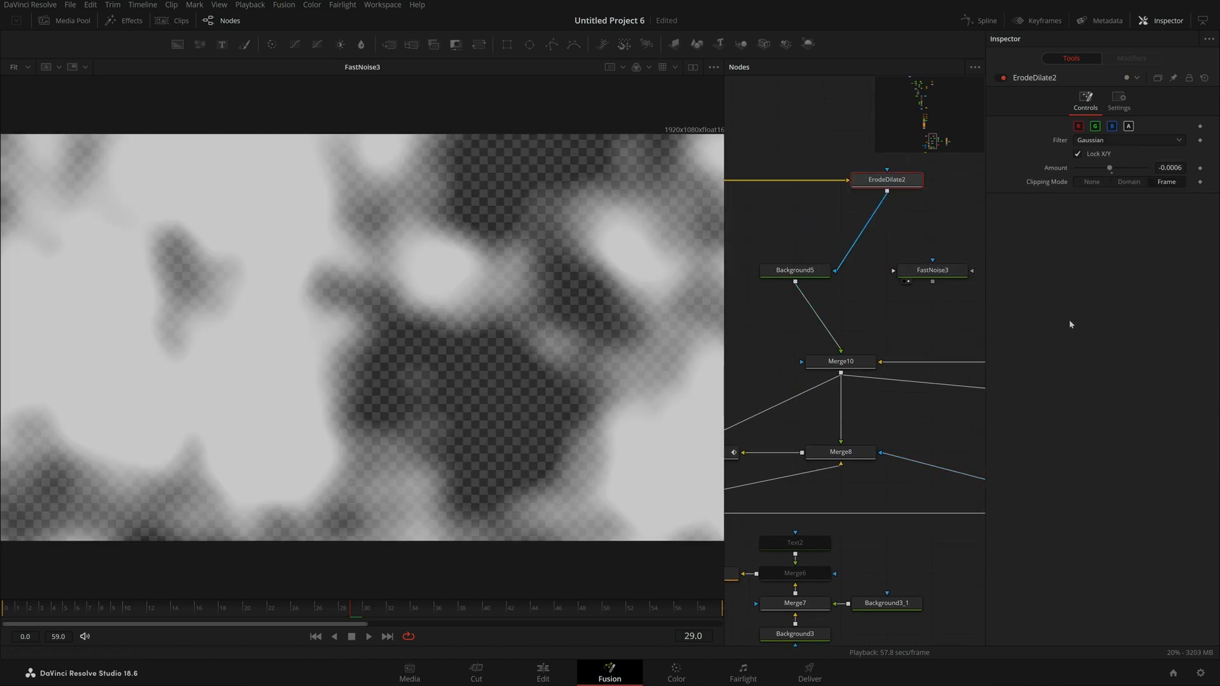
Step: Examine FastNoise3's noise and color settings, and reconnect ErodeDilate2 to its effect mask
left_click(940, 272)
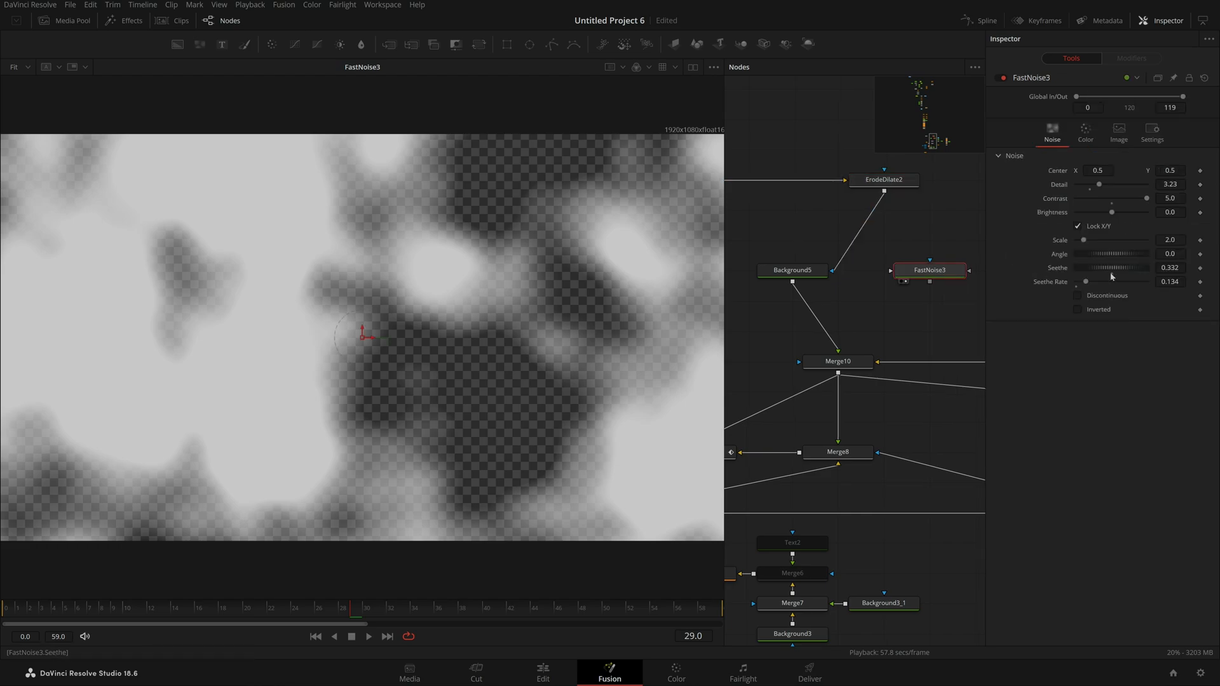
left_click(1085, 132)
left_click(1058, 135)
left_click_drag(884, 191, 942, 278)
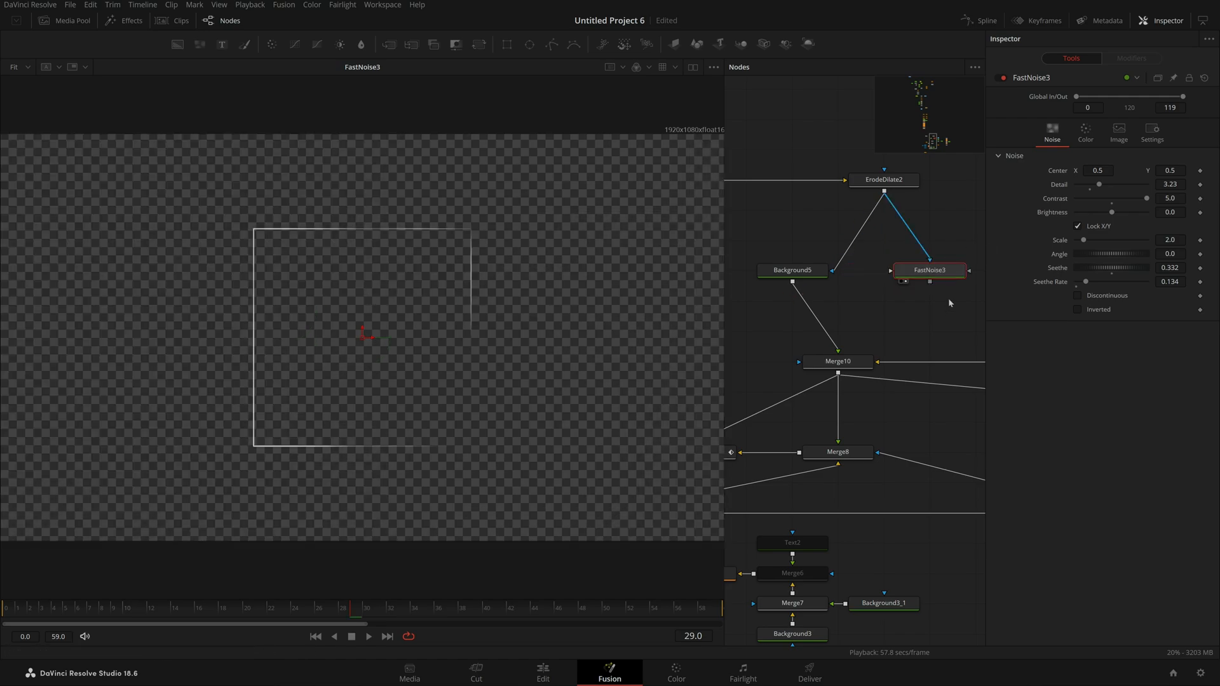
Step: Connect FastNoise3's output to Merge10's effect mask, display Merge10, and scrub the timeline to frame 28
left_click_drag(930, 282, 689, 319)
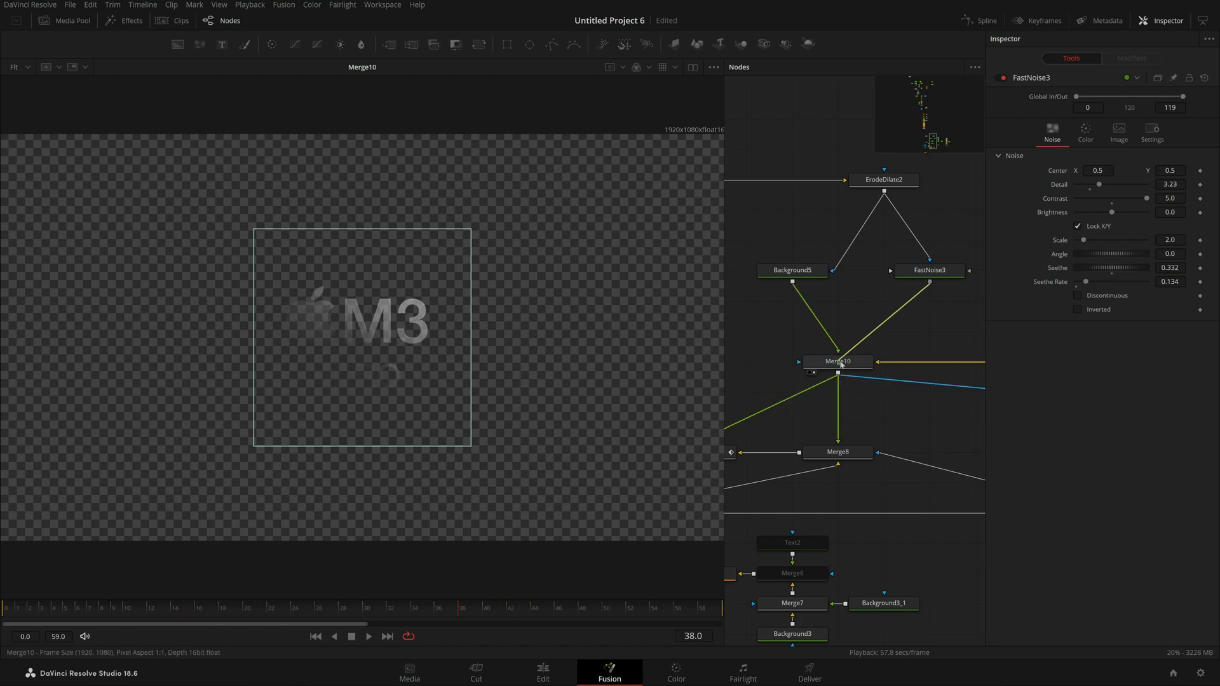
left_click(464, 610)
left_click_drag(399, 615, 339, 617)
Step: Display Merge8 and Merge10 in turn to compare them at frame 28, returning to Merge8
left_click_drag(843, 478, 213, 357)
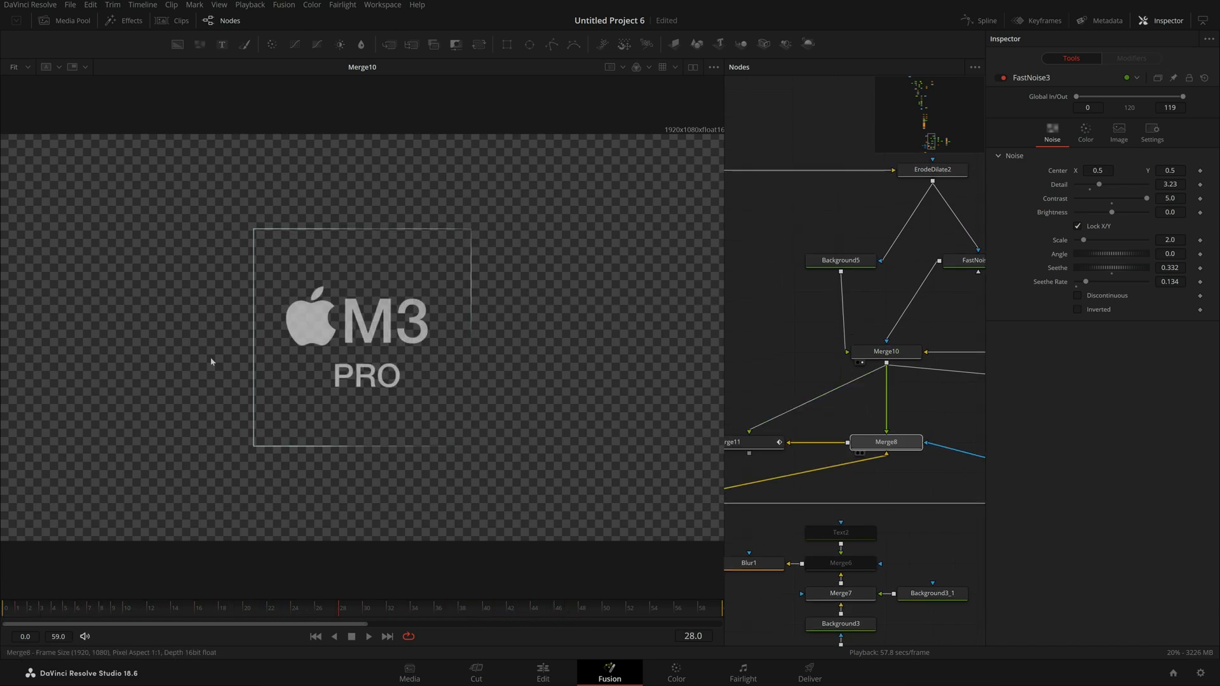
left_click_drag(949, 401, 984, 401)
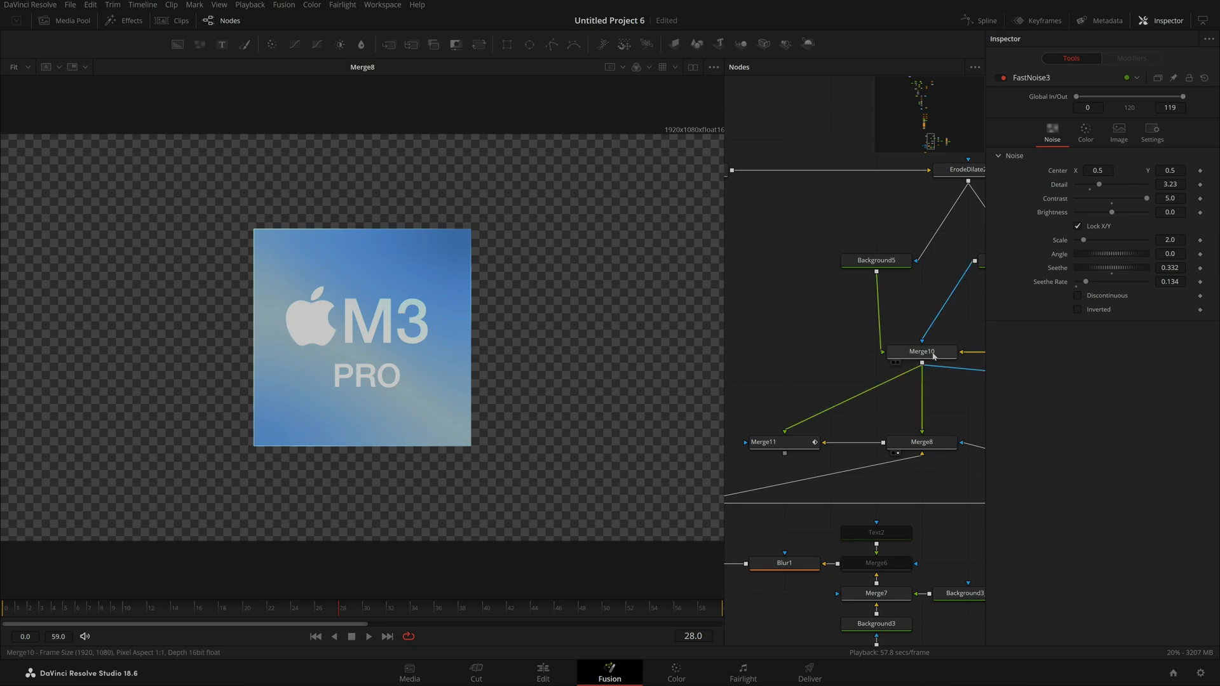
left_click_drag(932, 355, 610, 366)
left_click(898, 453)
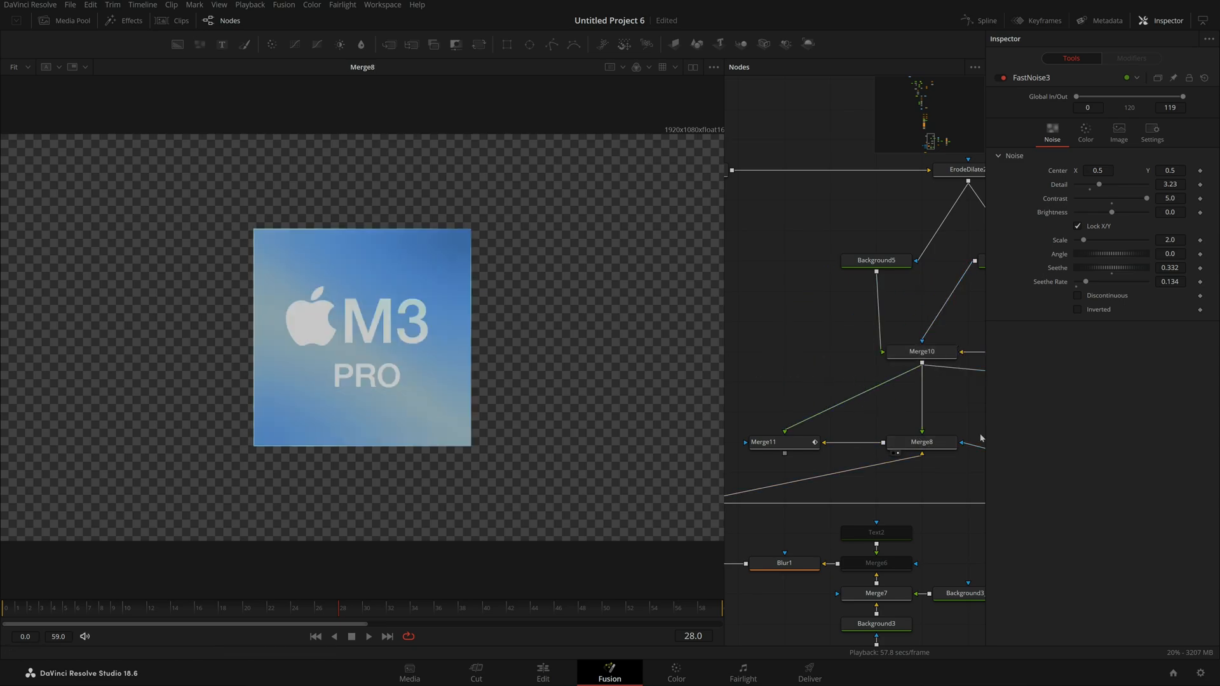
Step: Compare Merge11 with Merge8 in the viewer and select each node to examine its merge settings
left_click(788, 443)
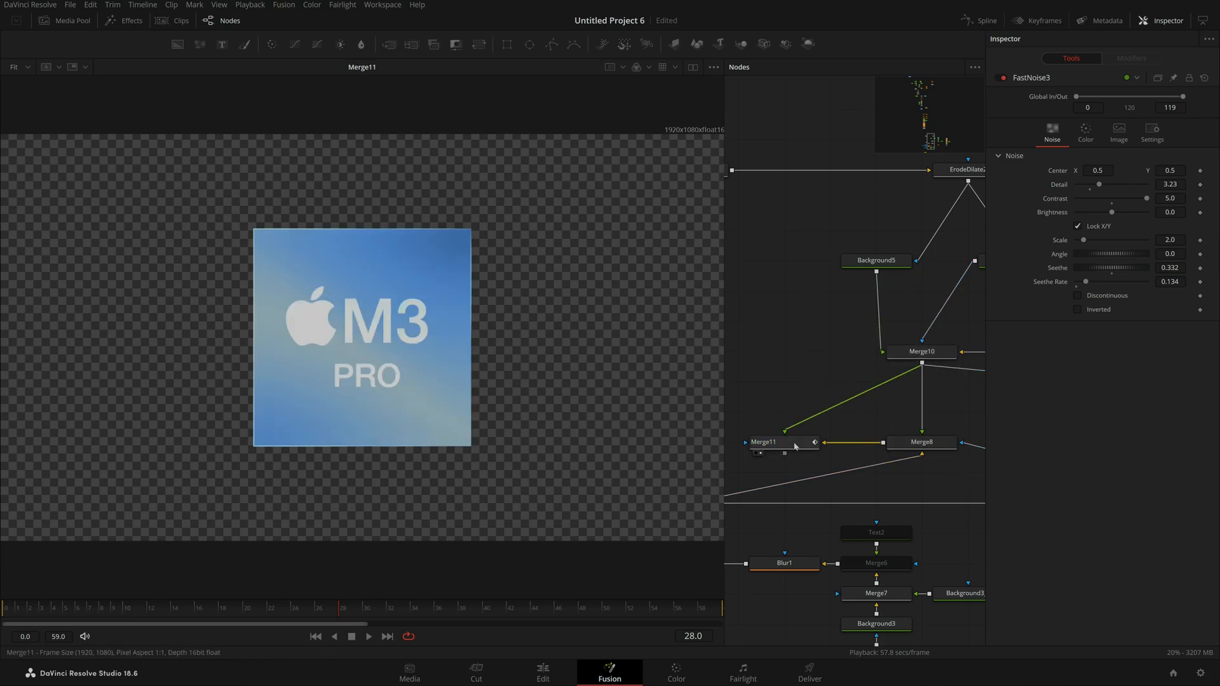
key("1")
mouse_move(794, 446)
left_mouse_down()
mouse_move(804, 453)
mouse_move(815, 422)
mouse_move(839, 422)
mouse_move(796, 420)
mouse_move(784, 437)
left_mouse_up()
left_click(893, 451)
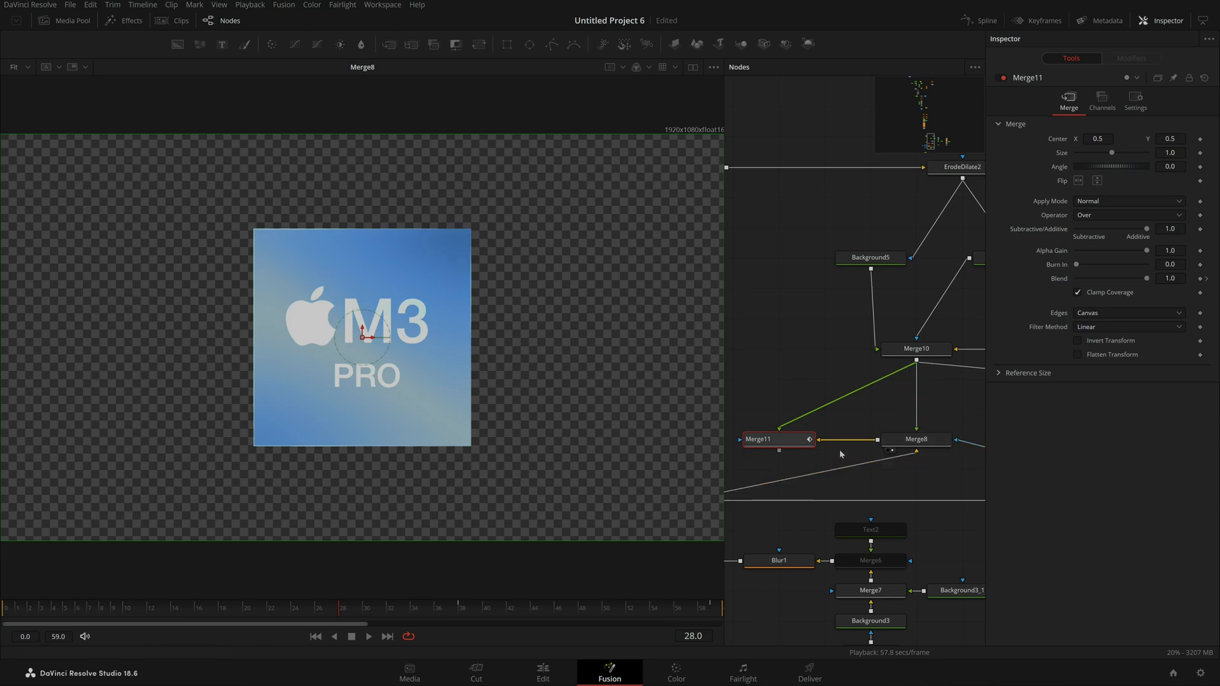
left_click(756, 451)
left_click(795, 365)
left_click_drag(790, 363, 747, 345)
left_click(857, 431)
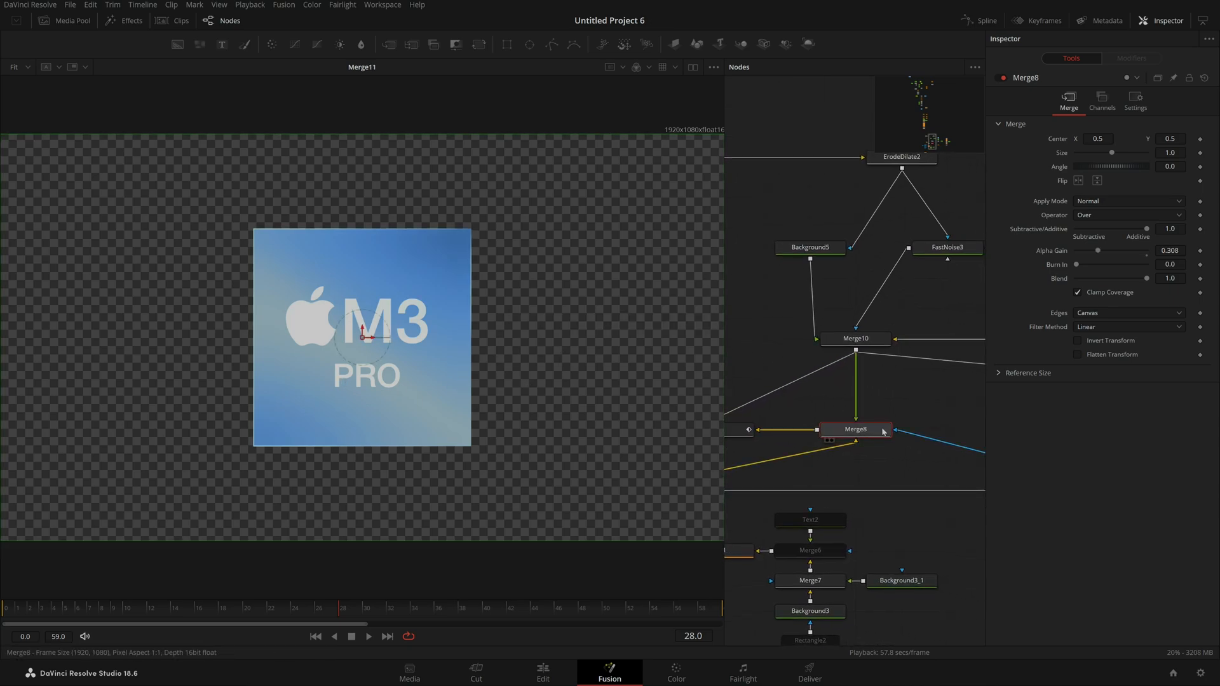
Step: Examine how MediaIn4, Background4, Text3, Merge9 and Bitmap2 are connected to the Merge10 and Merge8 branch
left_click_drag(932, 410, 676, 412)
left_click_drag(878, 424, 905, 433)
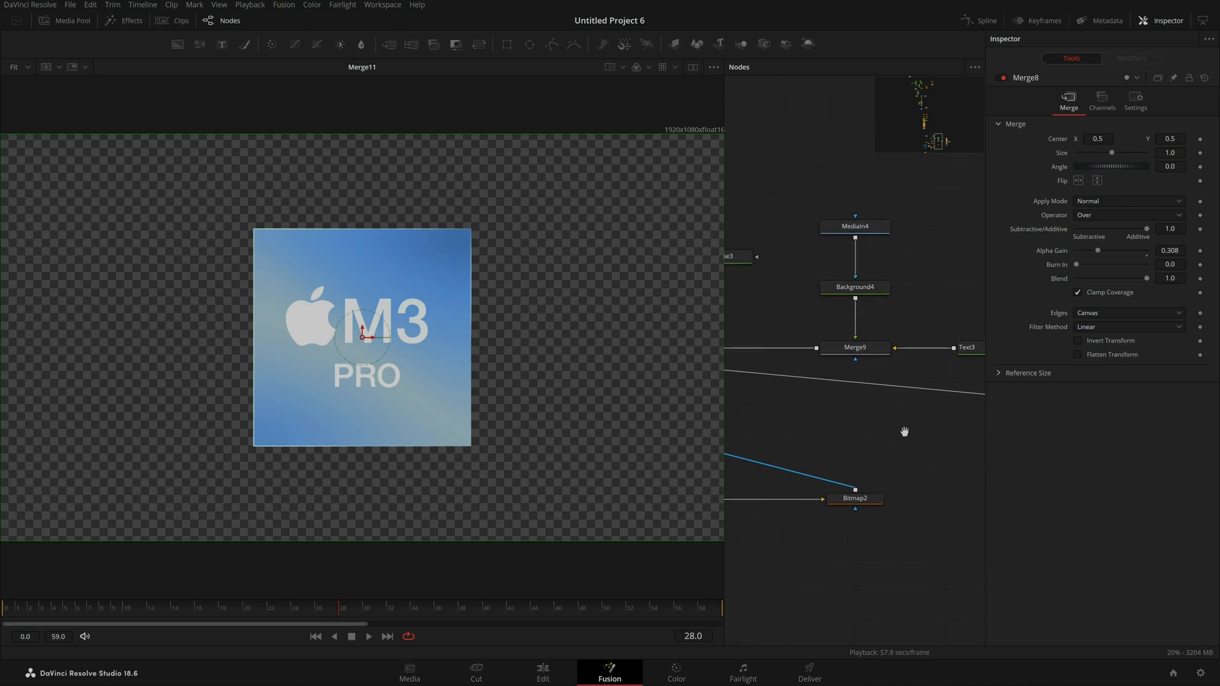
left_click_drag(865, 370, 785, 376)
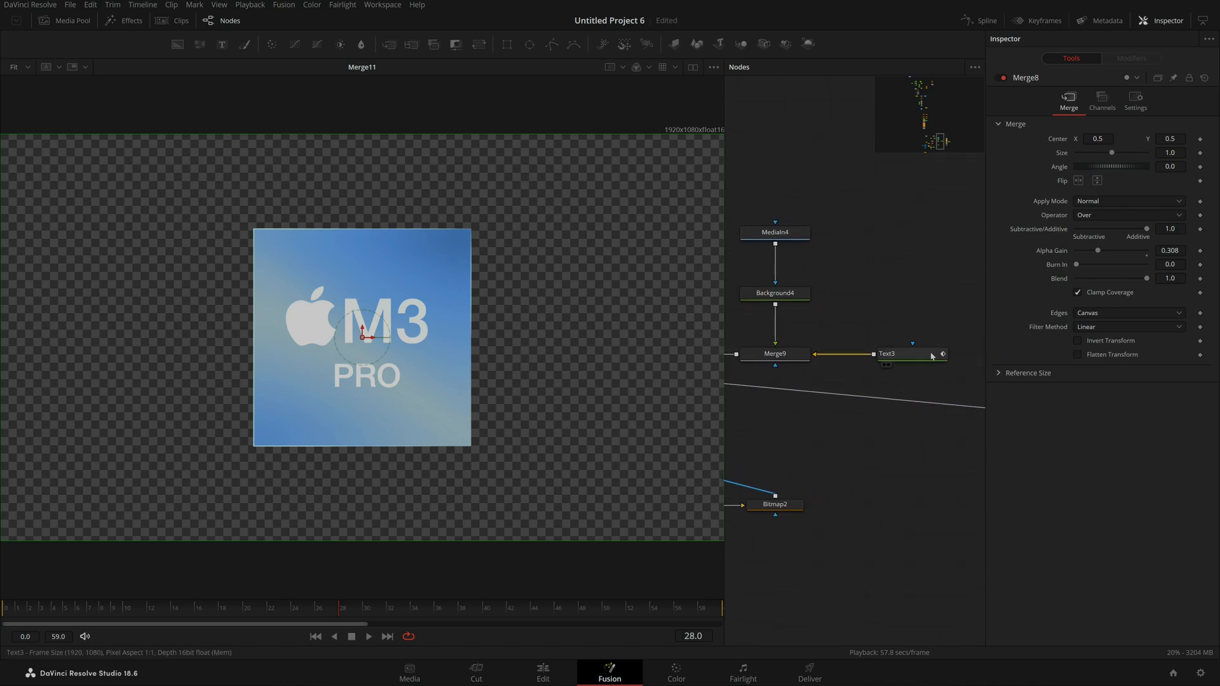
left_click_drag(819, 435, 915, 436)
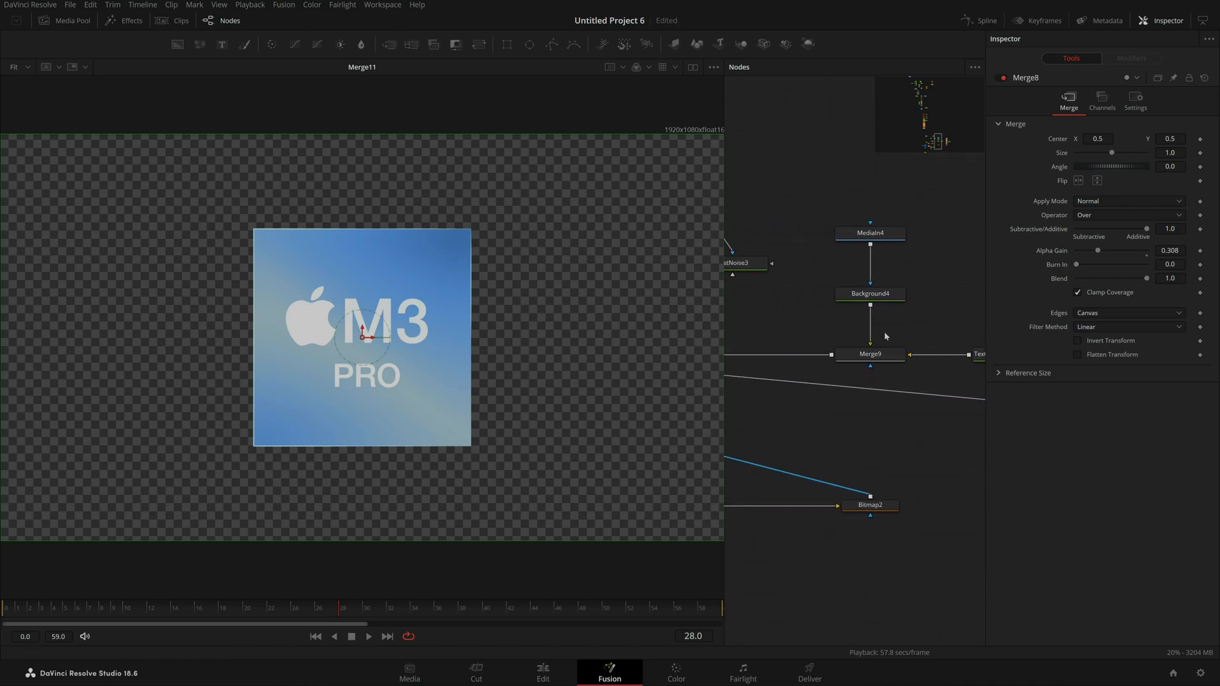
left_click_drag(883, 330, 1034, 448)
left_click_drag(892, 432, 699, 443)
left_click_drag(871, 478, 1039, 492)
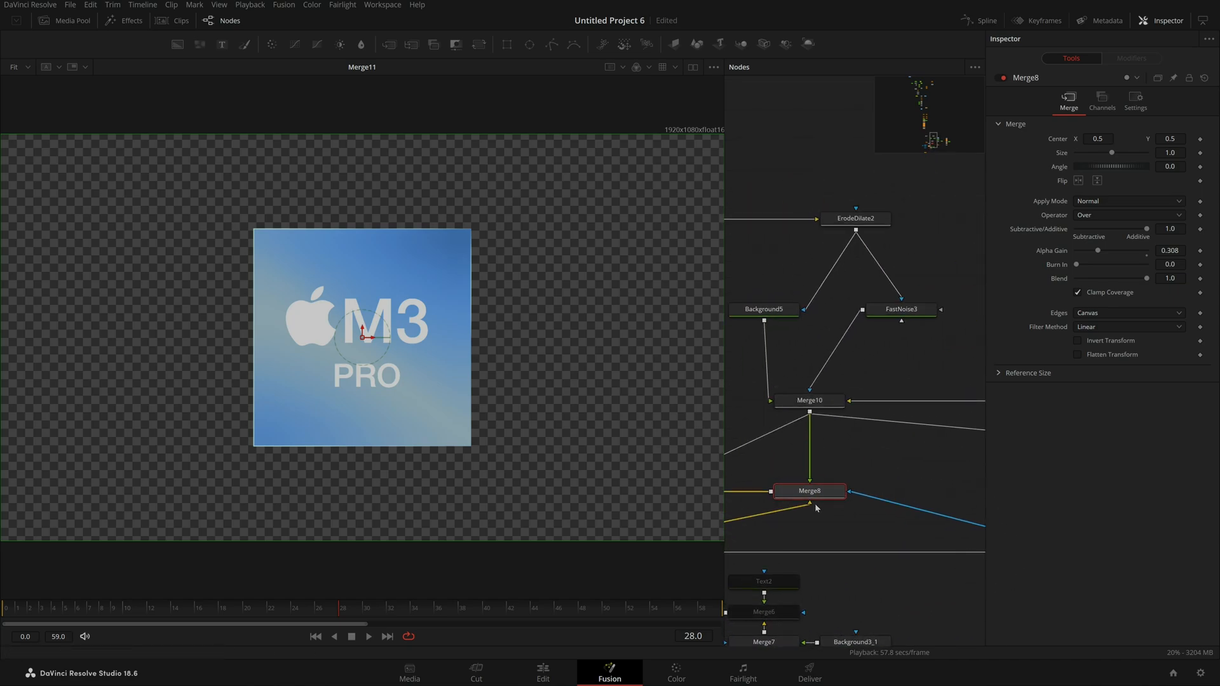
Step: Display Merge8 and scrub the timeline back to frame 17
left_click_drag(811, 493, 391, 422)
left_click_drag(845, 444, 883, 442)
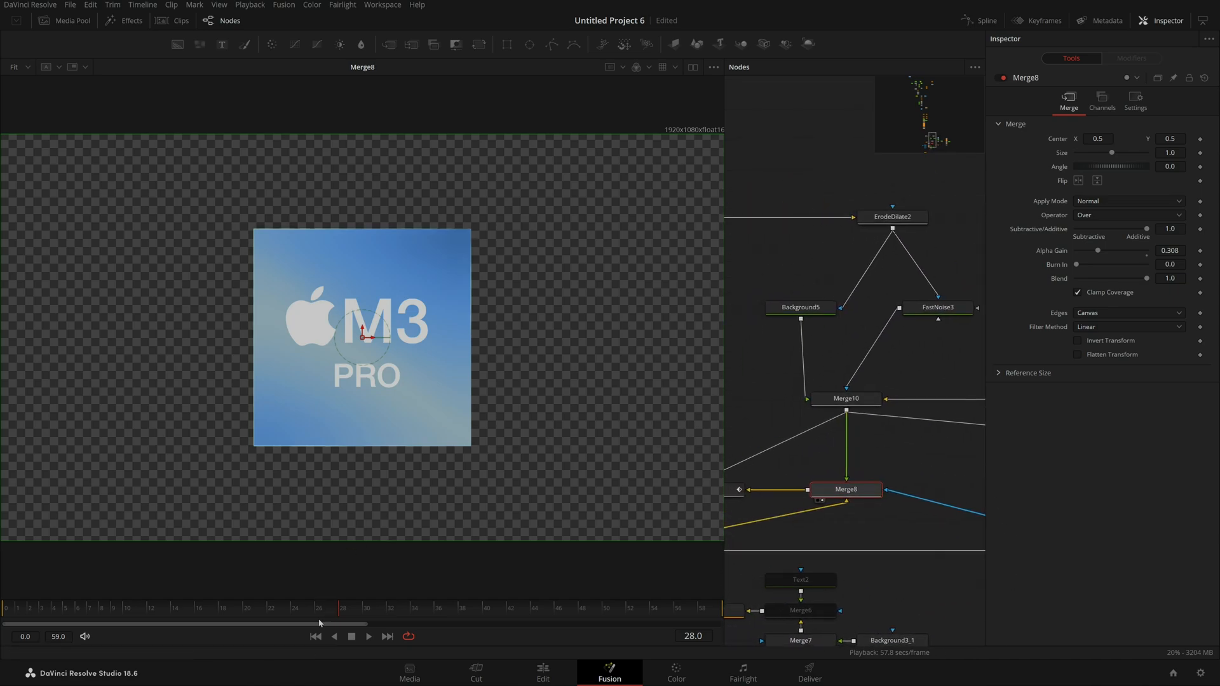
left_click_drag(319, 623, 245, 623)
left_click_drag(823, 437, 927, 425)
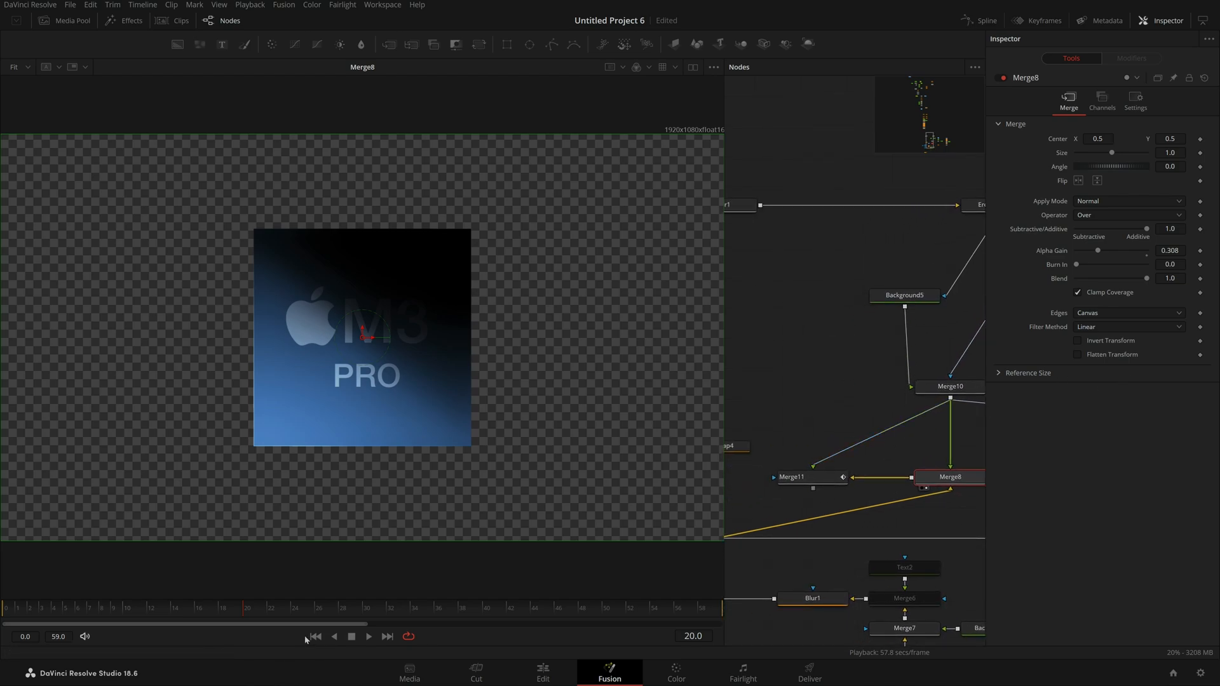
left_click(207, 624)
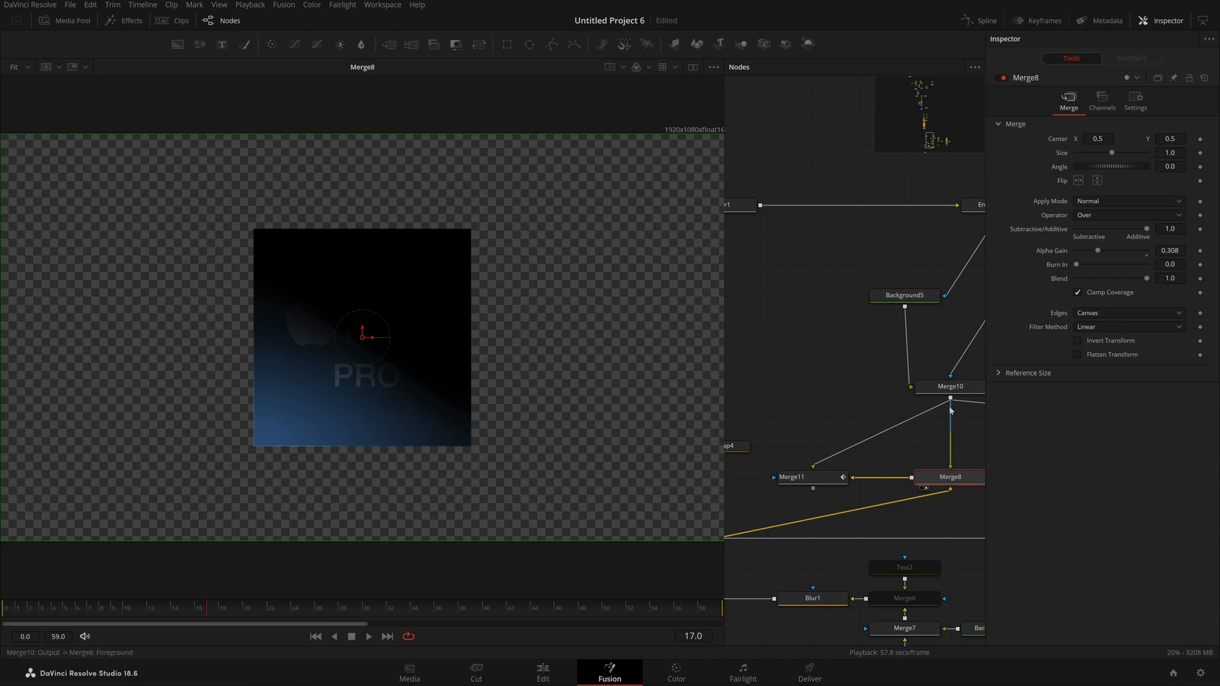
Step: Display Merge10 and Merge11 in turn, and scrub the timeline to frame 15
left_click_drag(951, 388, 518, 250)
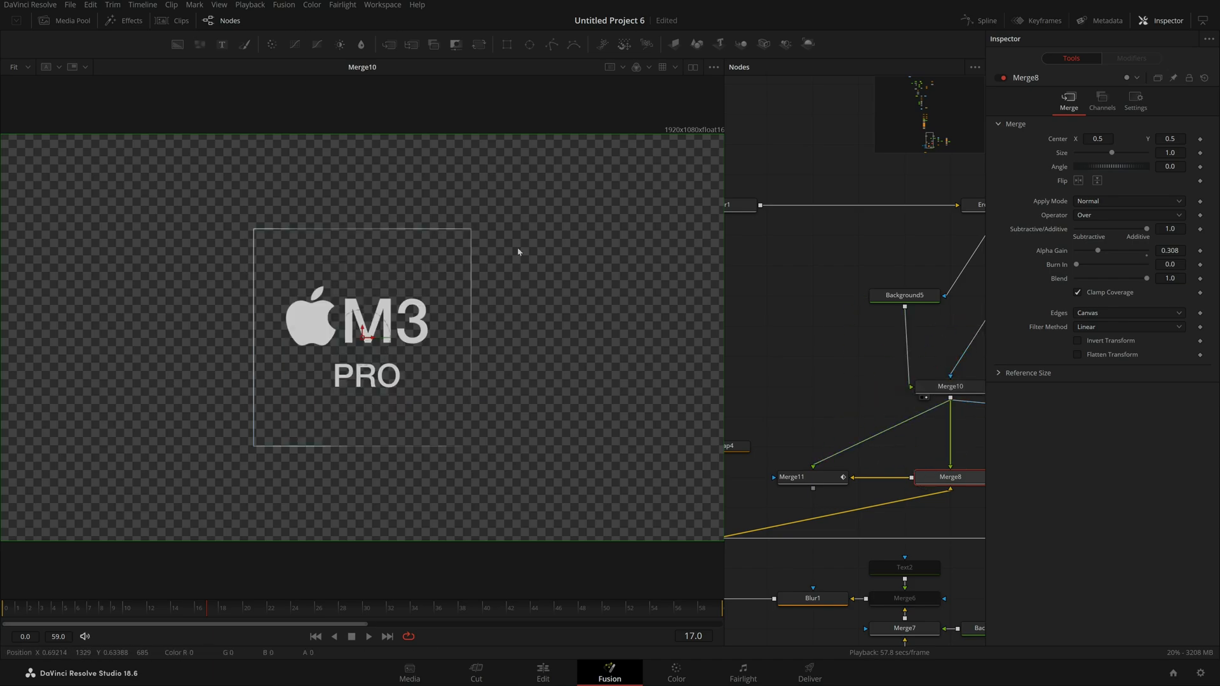
left_click_drag(137, 405, 135, 518)
left_click_drag(805, 477, 310, 425)
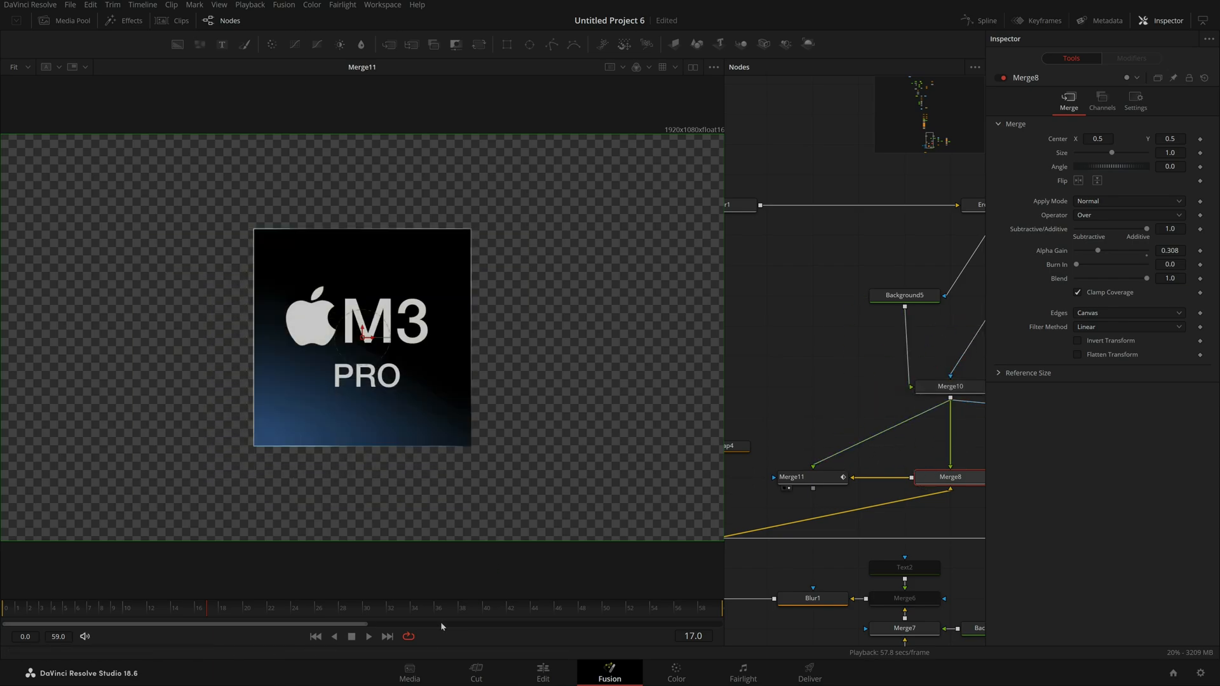
left_click_drag(164, 617, 189, 614)
Step: Connect Bitmap2's output to the effect masks of Merge9 and Text3
mouse_move(942, 454)
left_mouse_down()
mouse_move(782, 436)
mouse_move(789, 449)
mouse_move(732, 449)
left_mouse_up()
left_click_drag(837, 510, 850, 367)
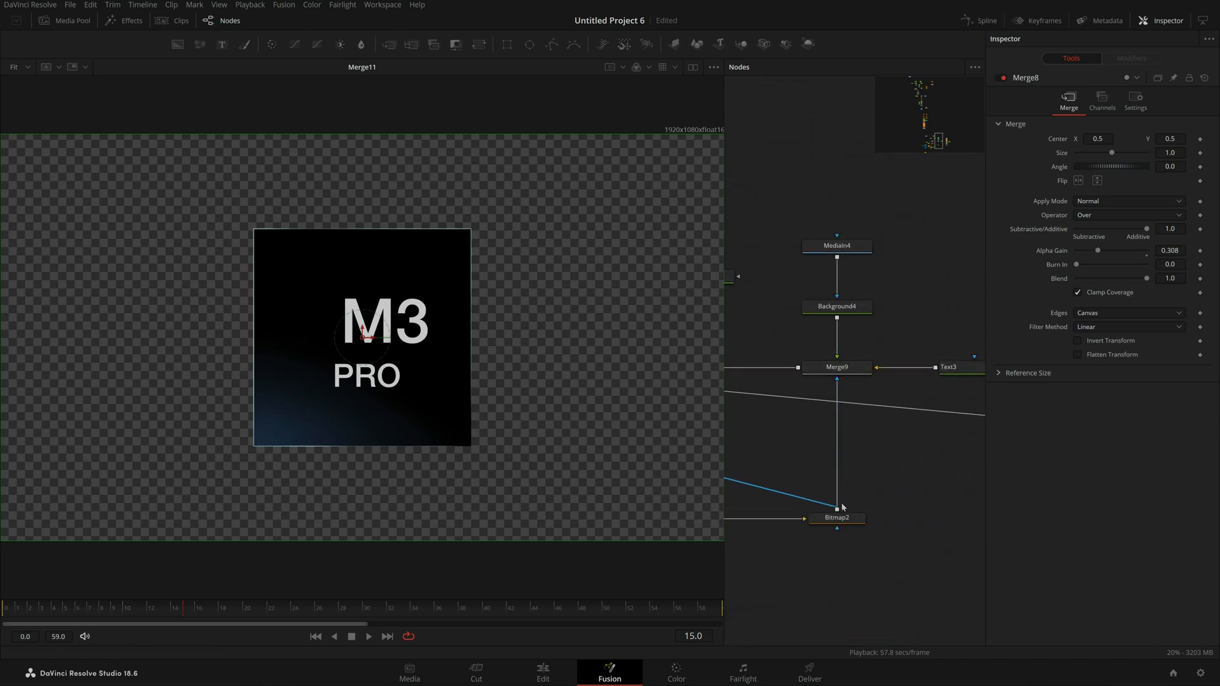
left_click_drag(843, 507, 975, 358)
Step: Scrub Merge11 to frame 10 and select Background5 to examine its solid color settings
left_click_drag(722, 463, 981, 442)
left_click_drag(191, 622, 128, 636)
left_click(820, 254)
left_click_drag(831, 411, 970, 311)
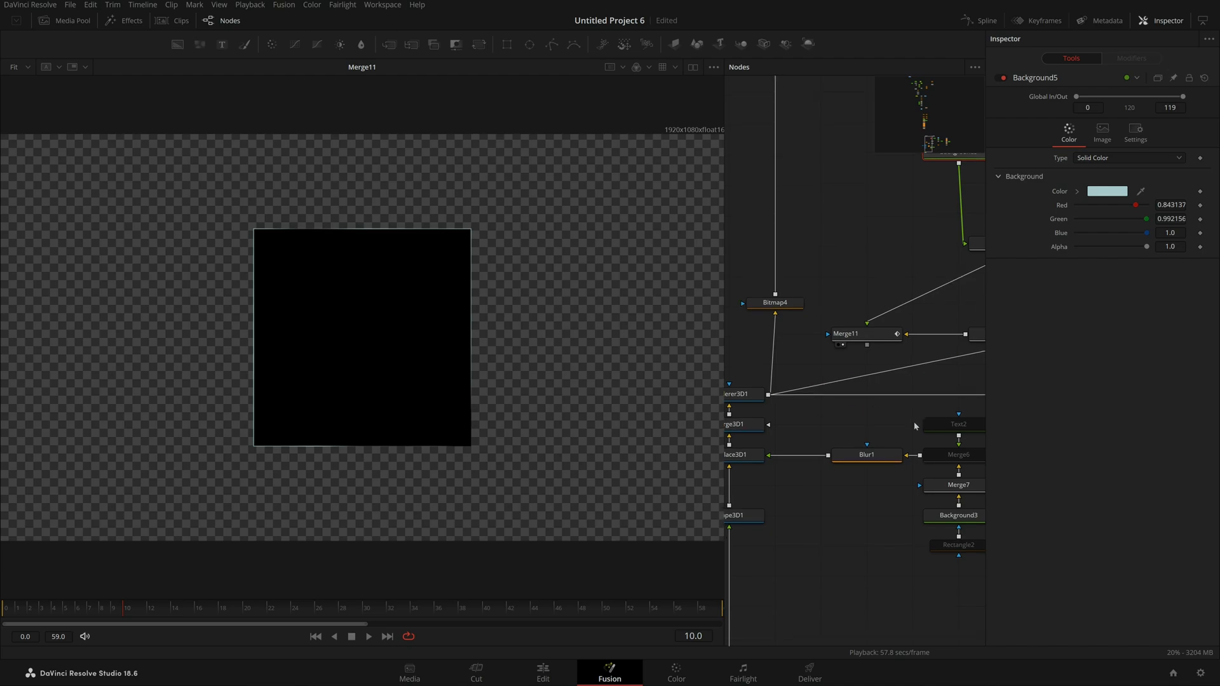
Step: Display and select WirelessLink1 at the head of the glow chain to examine its input source
left_click_drag(928, 423, 725, 443)
left_click_drag(953, 447, 773, 531)
left_click_drag(929, 260, 363, 355)
left_click(925, 272)
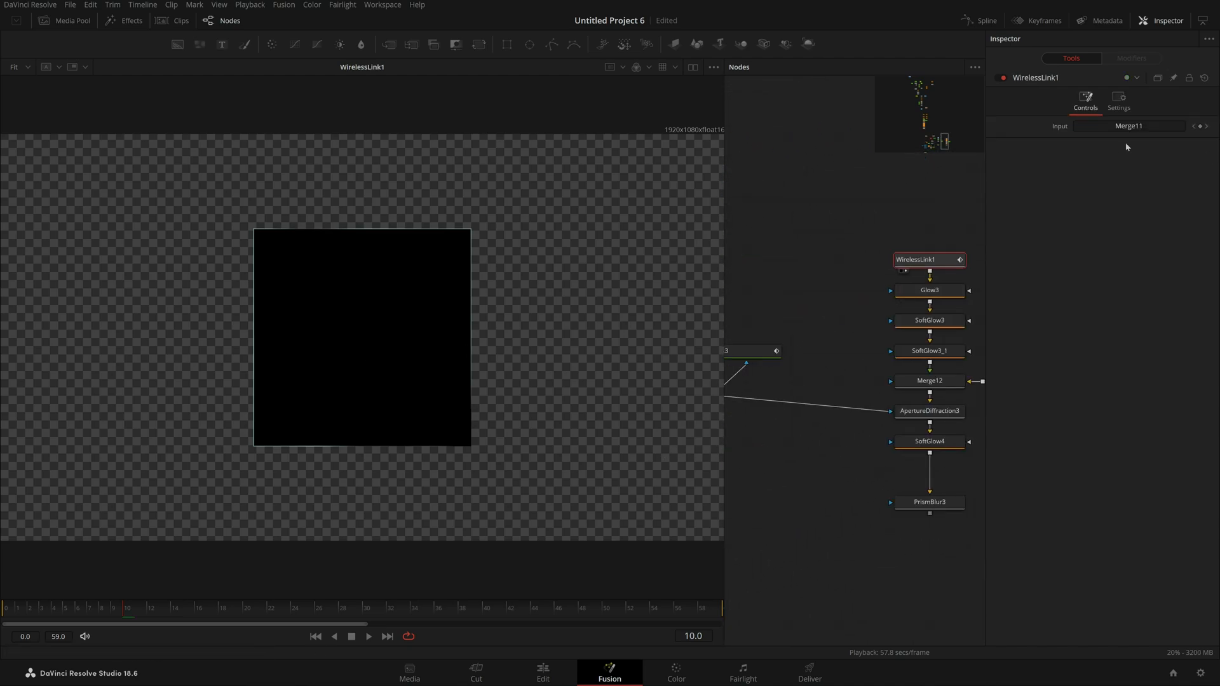
Step: Display Merge11, the source of the wireless link, and scrub the timeline to frame 30
left_click_drag(742, 452, 933, 410)
left_click_drag(872, 380, 445, 306)
left_click(247, 612)
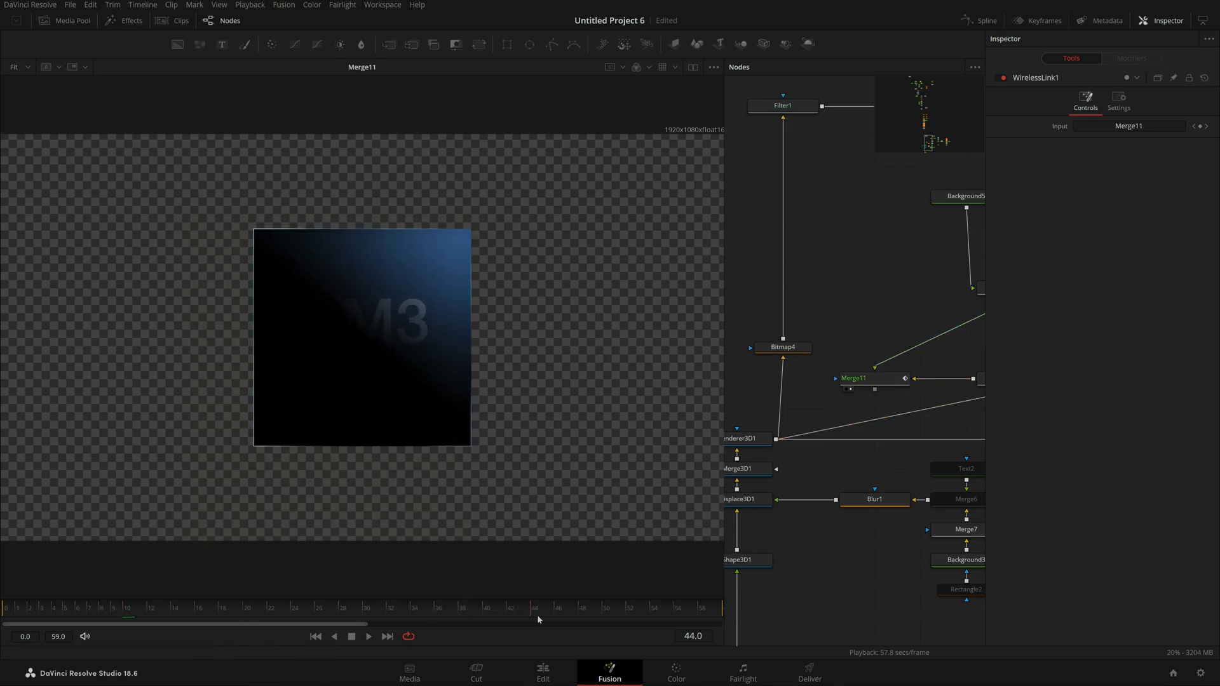
left_click_drag(247, 614, 363, 608)
Step: Display WirelessLink1 to compare it with Merge11 at frame 30
left_click_drag(907, 436, 398, 559)
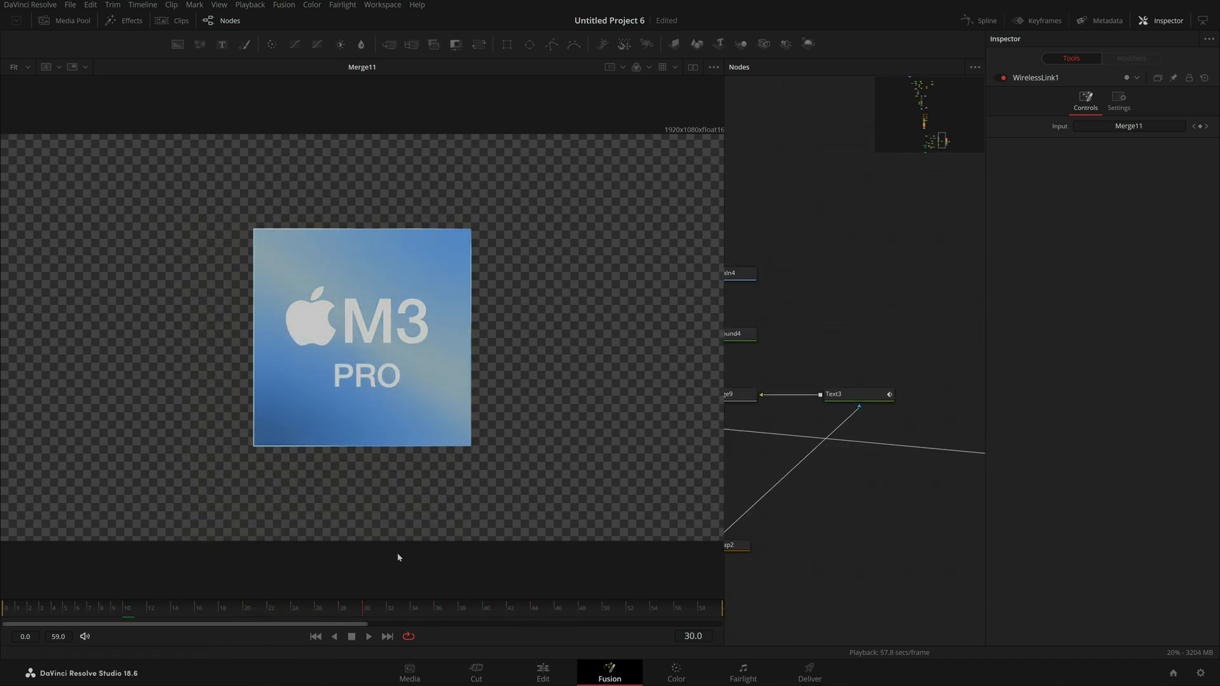
left_click_drag(765, 503, 559, 531)
left_click_drag(840, 336, 701, 334)
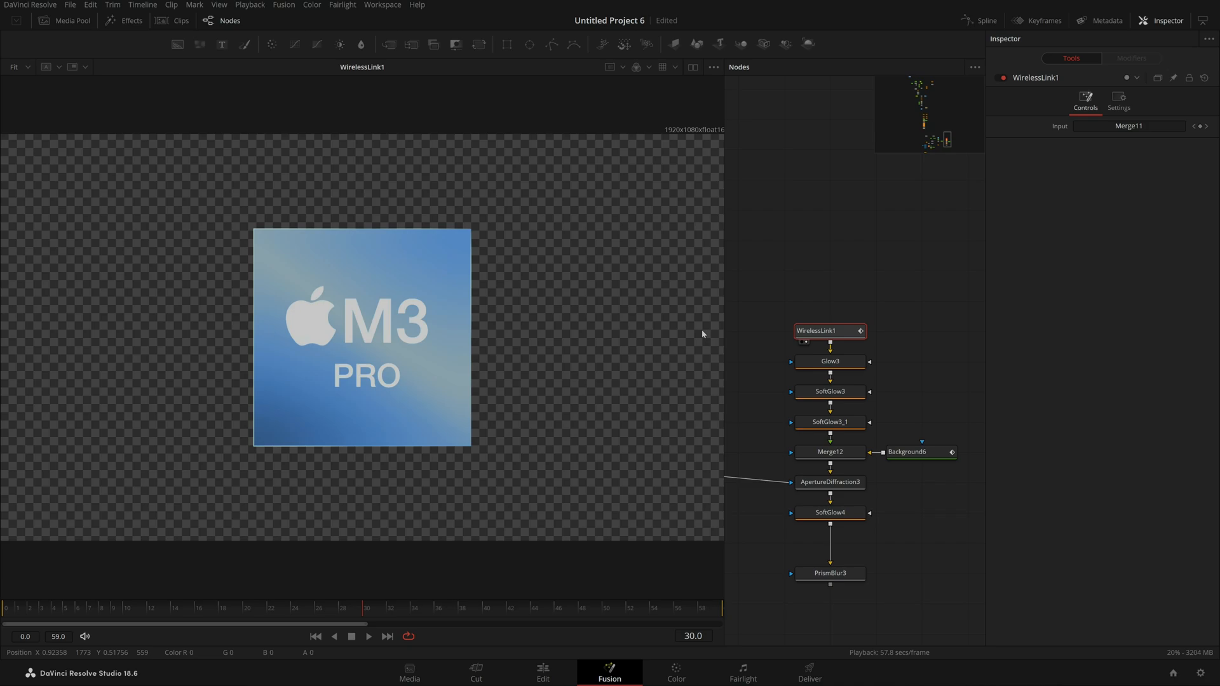
Step: Display Glow3, select it to examine its glow settings, and scrub the timeline to frame 28
left_click_drag(847, 365, 610, 400)
left_click(833, 361)
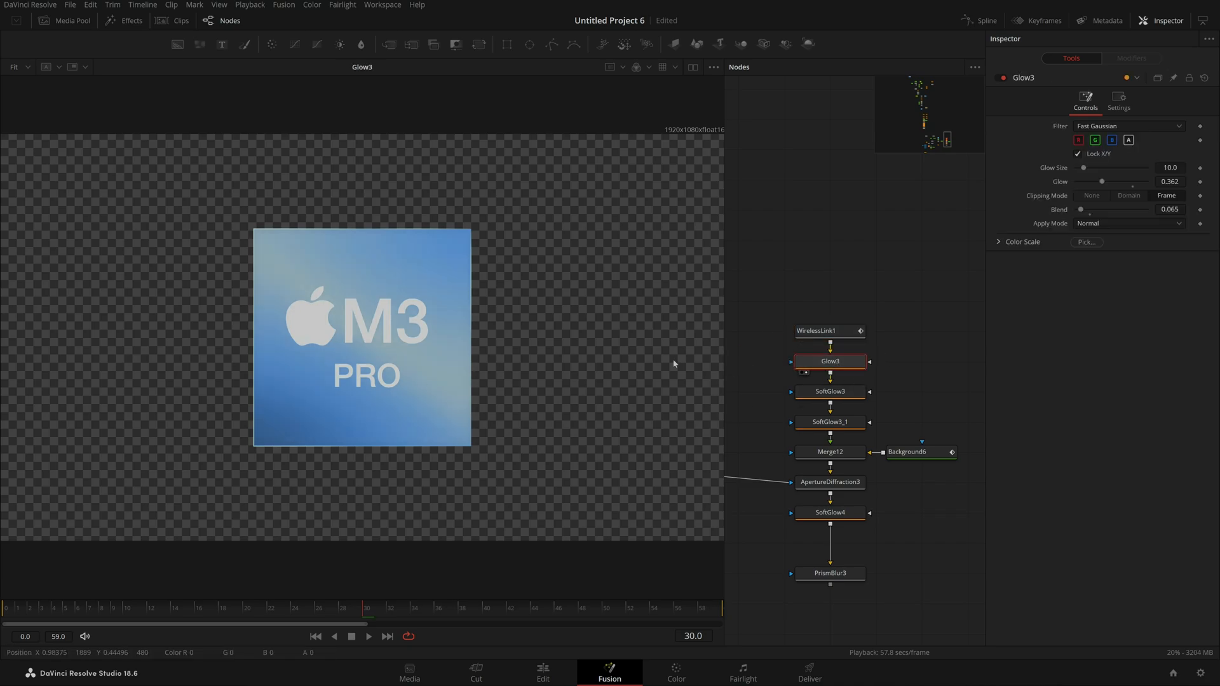
left_click(17, 609)
left_click_drag(16, 633, 339, 618)
Step: Display SoftGlow3 at frame 35 and compare its settings with those of Glow3
left_click_drag(843, 394, 247, 407)
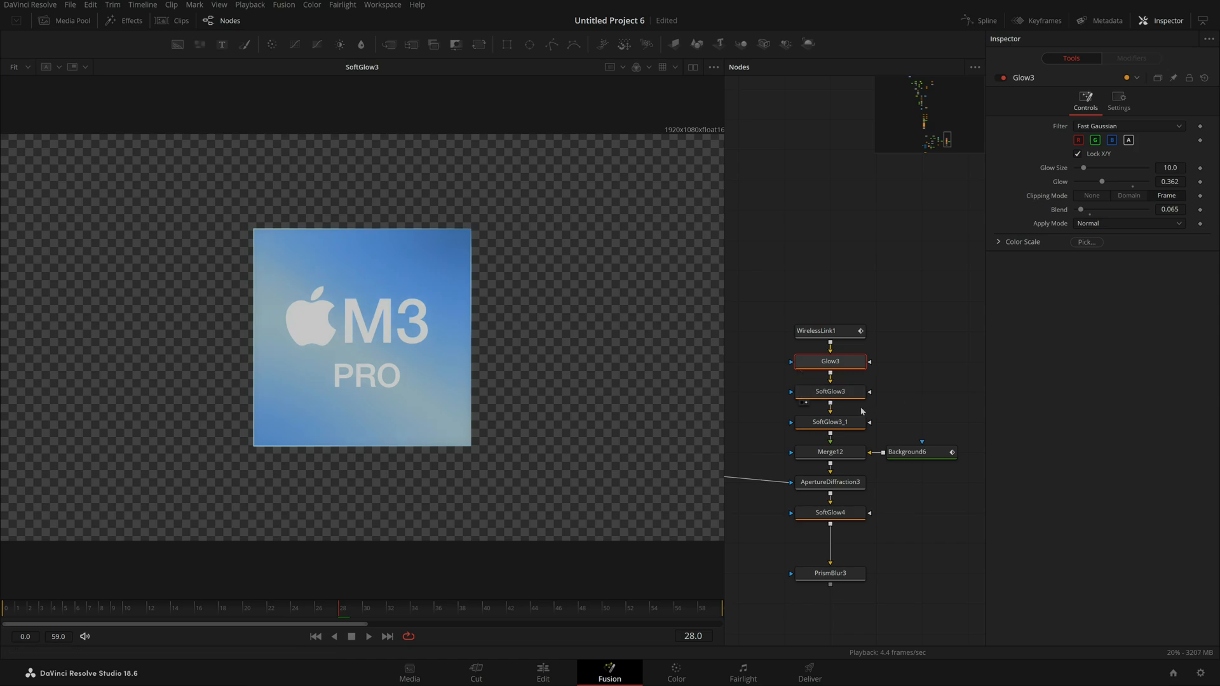
left_click(423, 609)
left_click(833, 392)
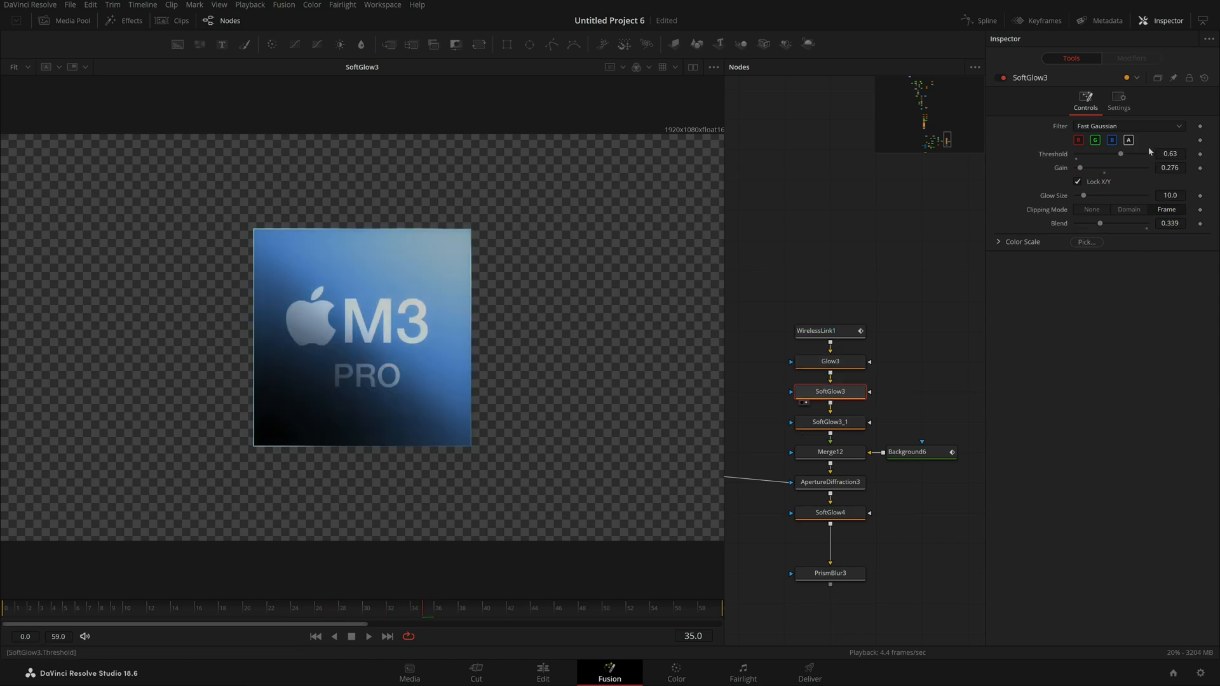
left_click(854, 369)
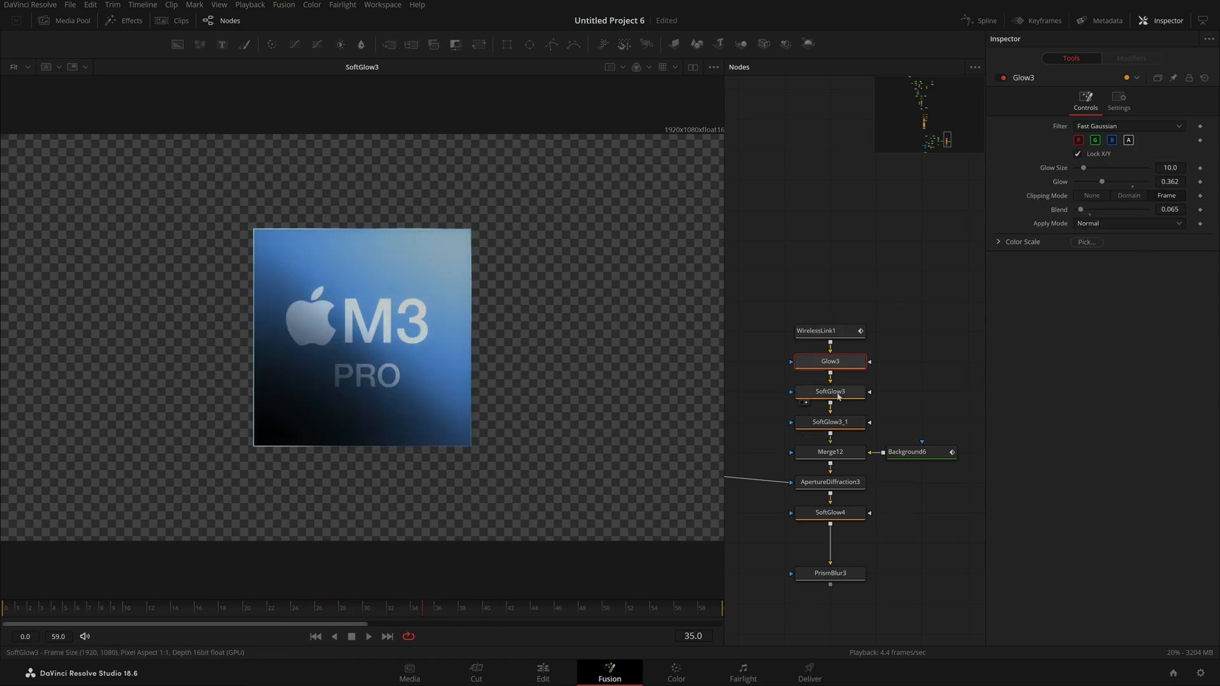
Step: Select and display SoftGlow3_1 and Merge12 in turn, and scrub the timeline to frame 20
left_click(836, 424)
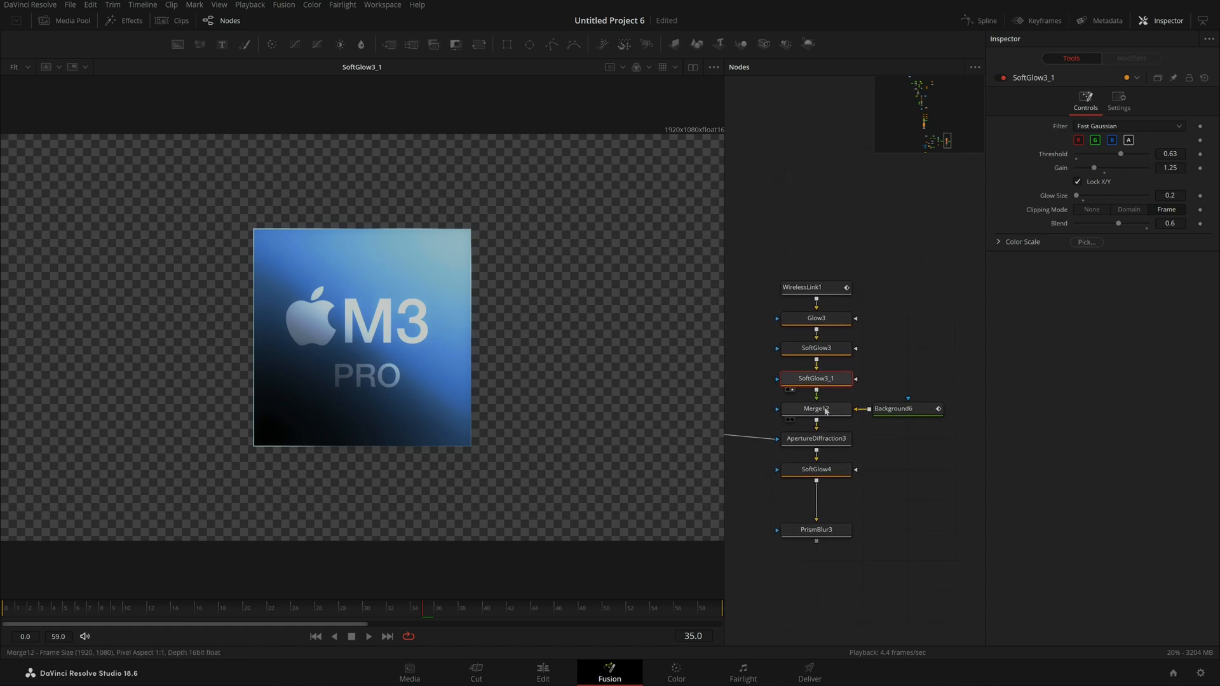
left_click(829, 412)
left_click_drag(829, 412, 427, 403)
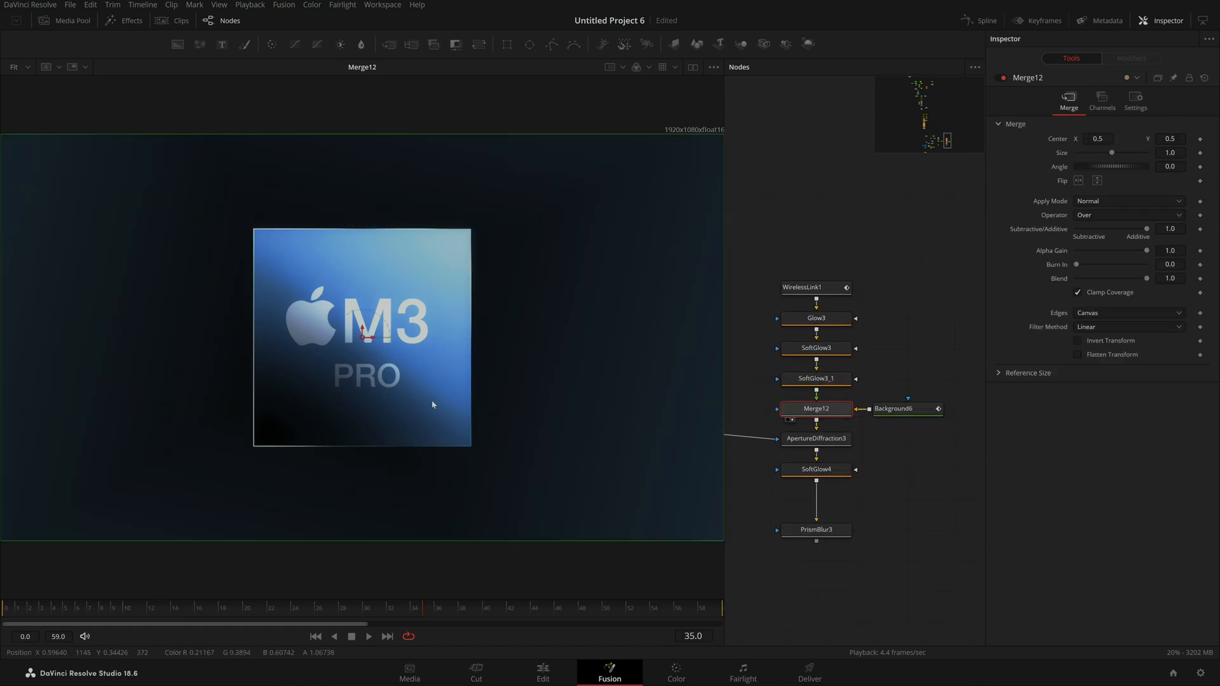
left_click(912, 443)
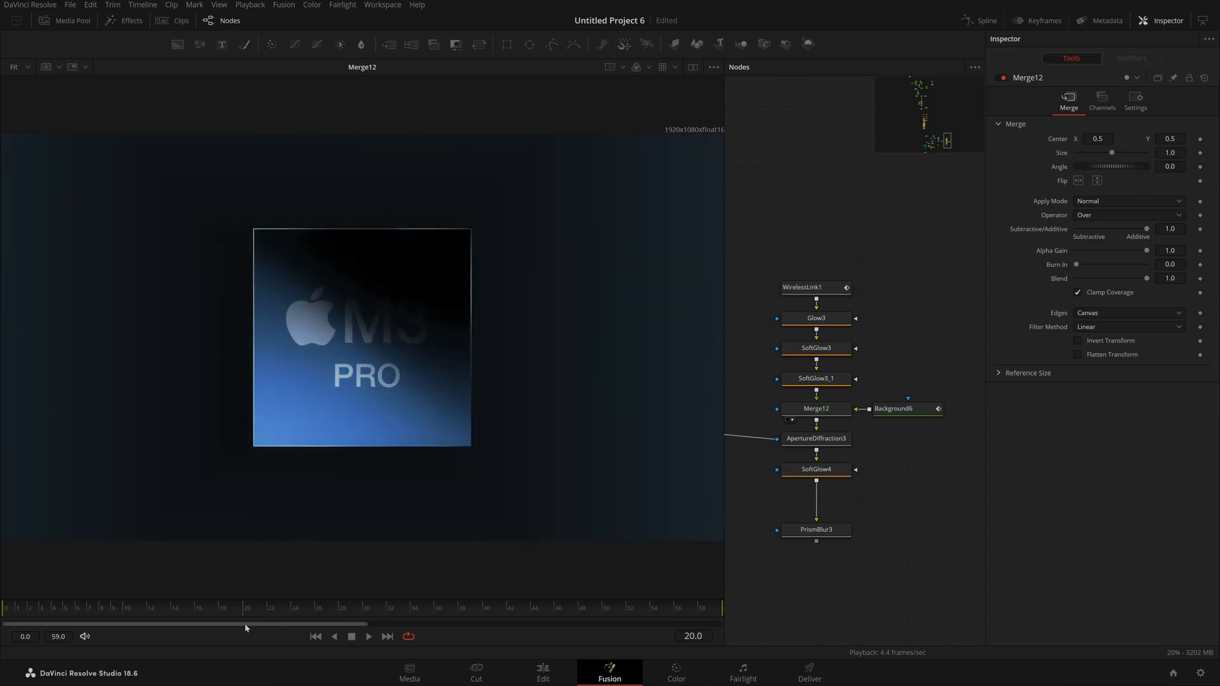
Step: Select Background6 to examine its gradient type settings, and scrub the timeline to frame 58
left_click(922, 410)
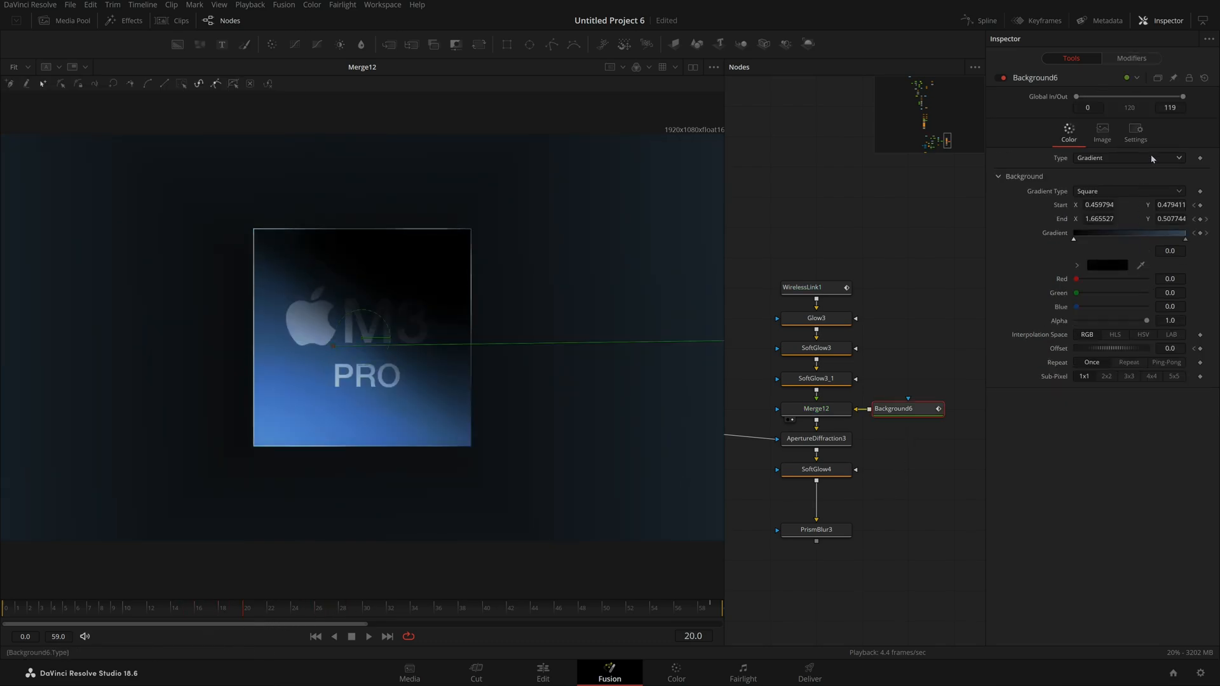
left_click(1152, 159)
left_click(1152, 158)
left_click_drag(416, 615, 703, 600)
Step: Select and display ApertureDiffraction3 to examine its settings, and scrub the timeline to frame 31
left_click(855, 461)
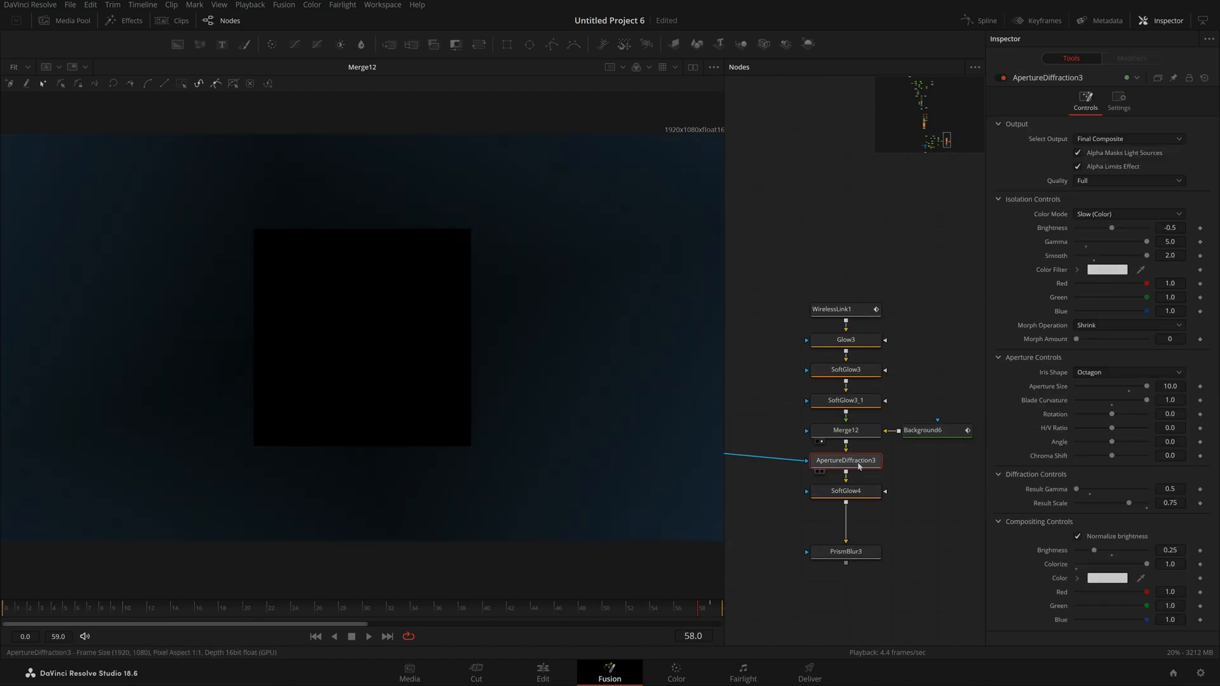
left_click_drag(90, 613, 380, 632)
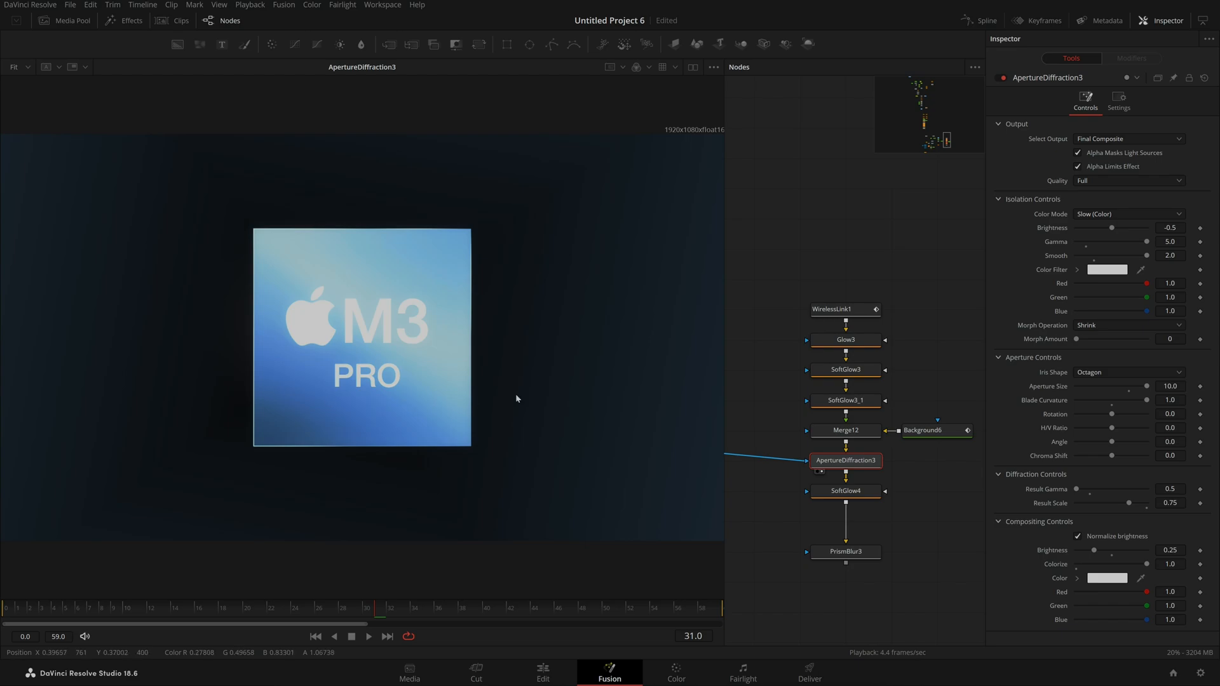
Step: Trace ApertureDiffraction3's effect mask connection back to Merge10 and display Merge10 in the viewer
left_click_drag(814, 495, 1133, 493)
left_click_drag(867, 423, 621, 455)
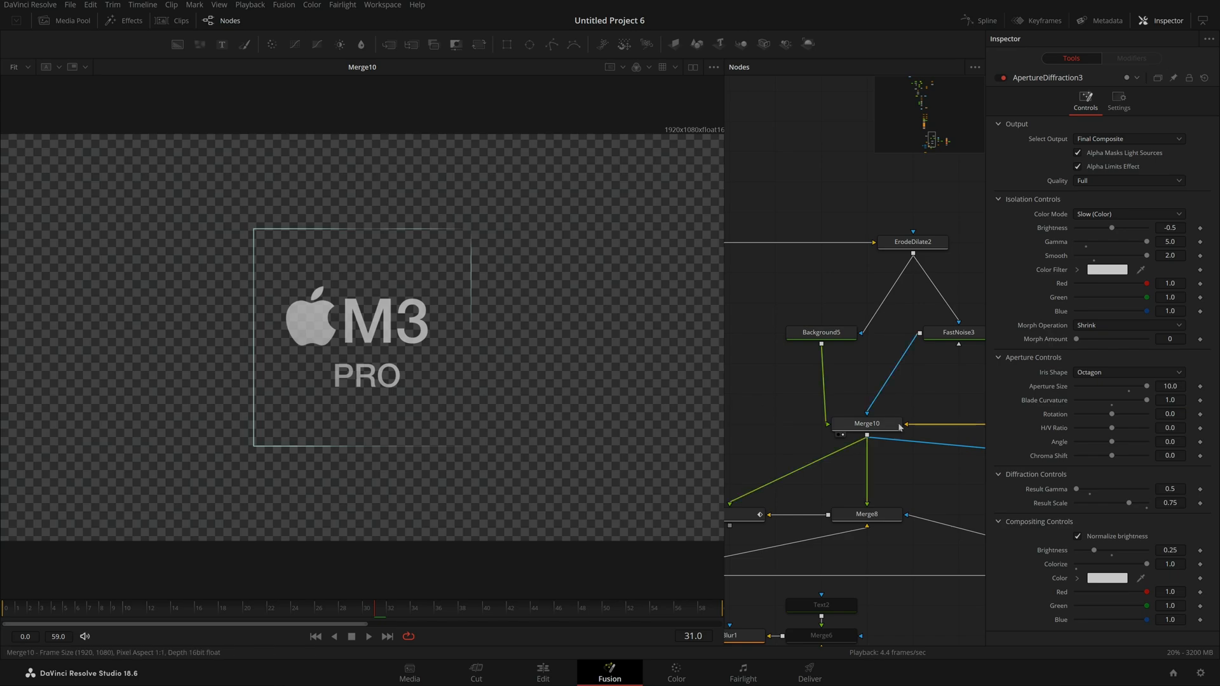
Step: Display ApertureDiffraction3 in the viewer and examine its settings and position in the effects chain
left_click_drag(909, 457, 369, 454)
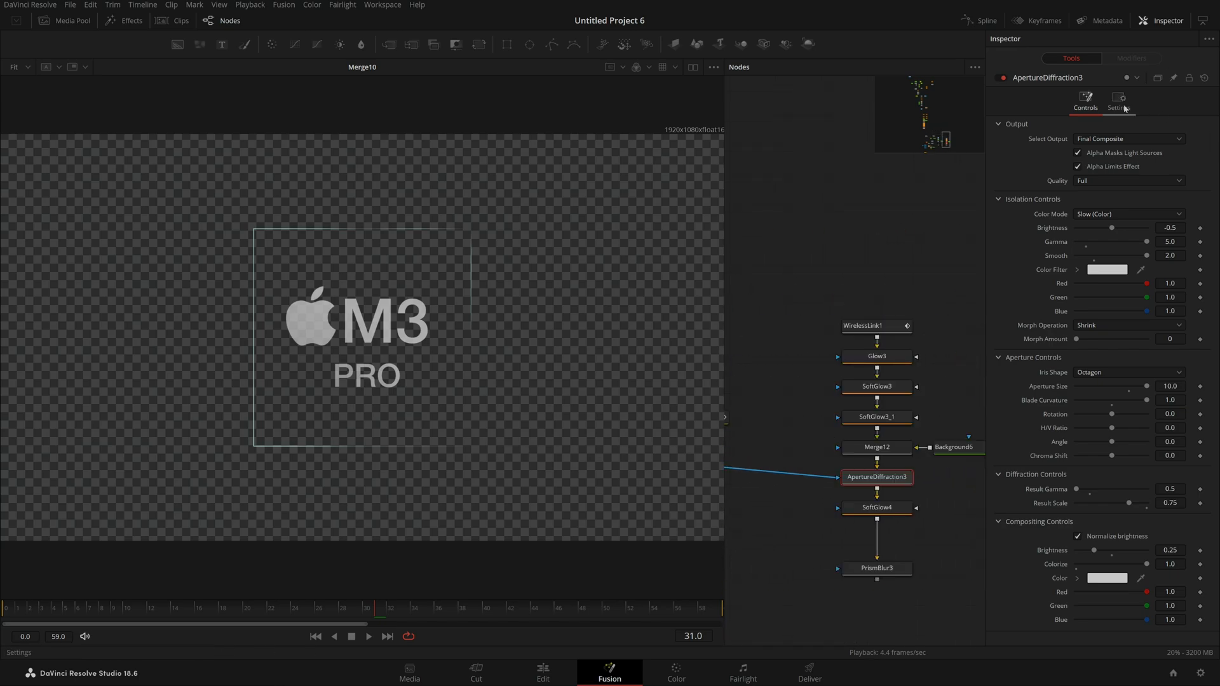
left_click(1119, 101)
left_click(1086, 100)
left_click_drag(731, 508, 617, 474)
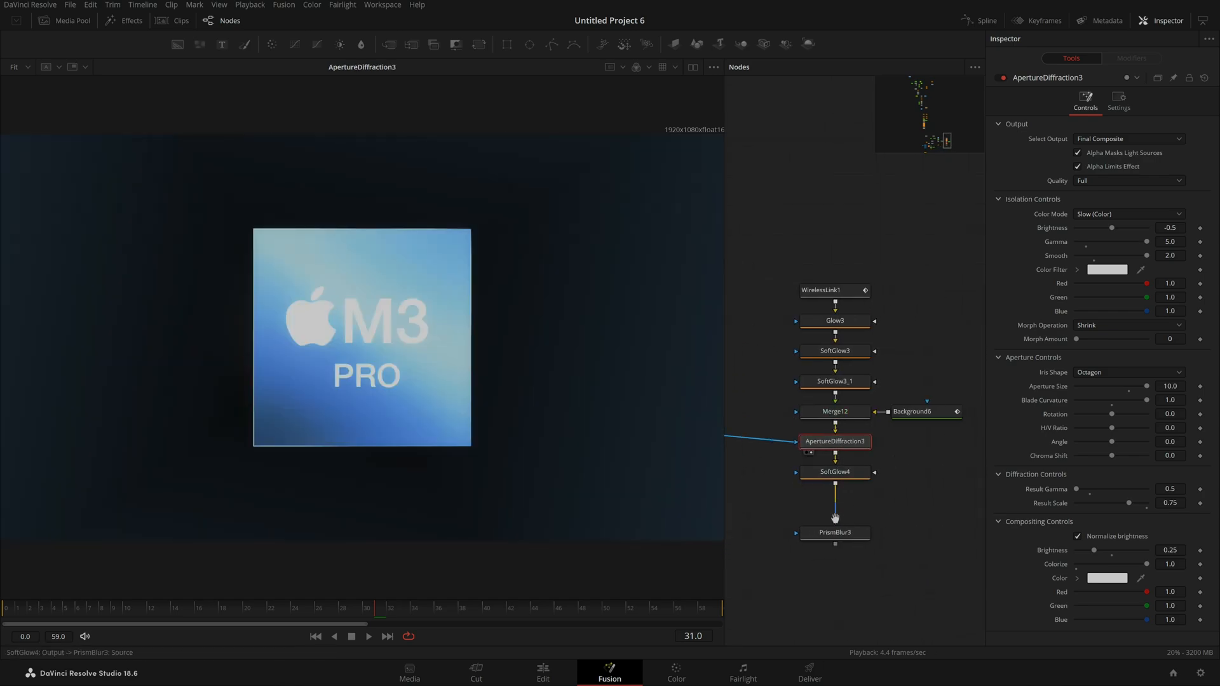
left_click_drag(836, 517, 950, 520)
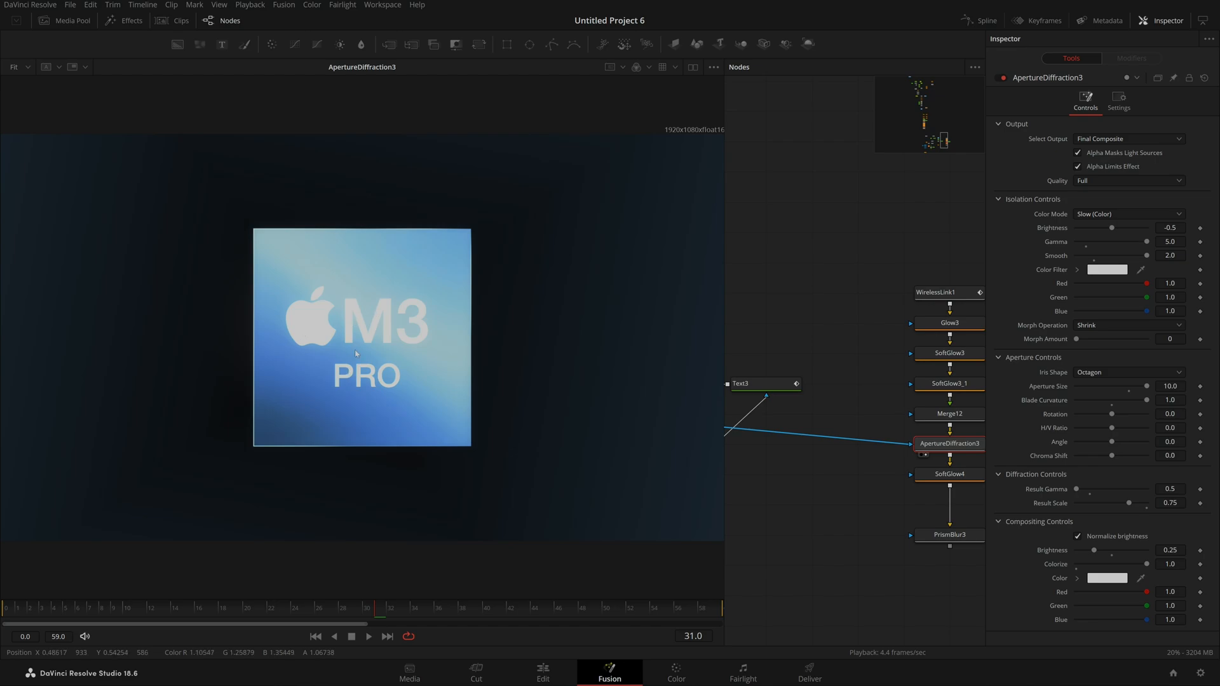
left_click(895, 446)
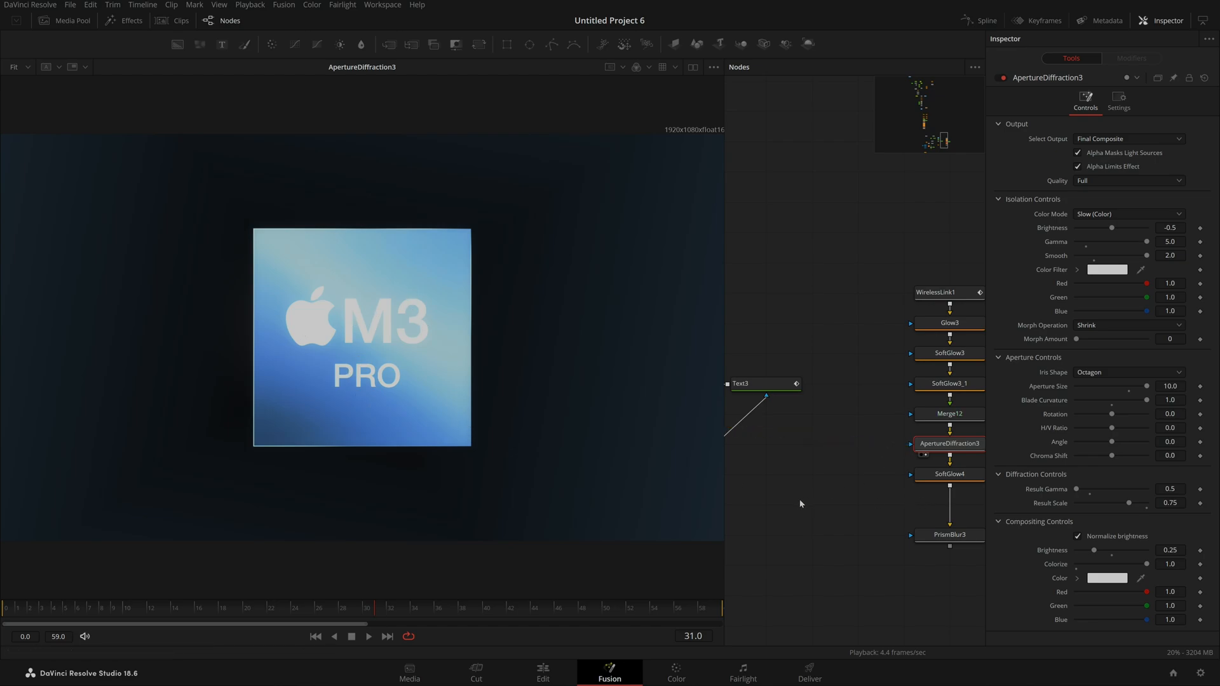
Step: Scrub to frame 32, trace Merge10's link to ApertureDiffraction3, and examine that node's inverted mask settings
left_click_drag(799, 498, 884, 511)
left_click_drag(375, 609, 2, 645)
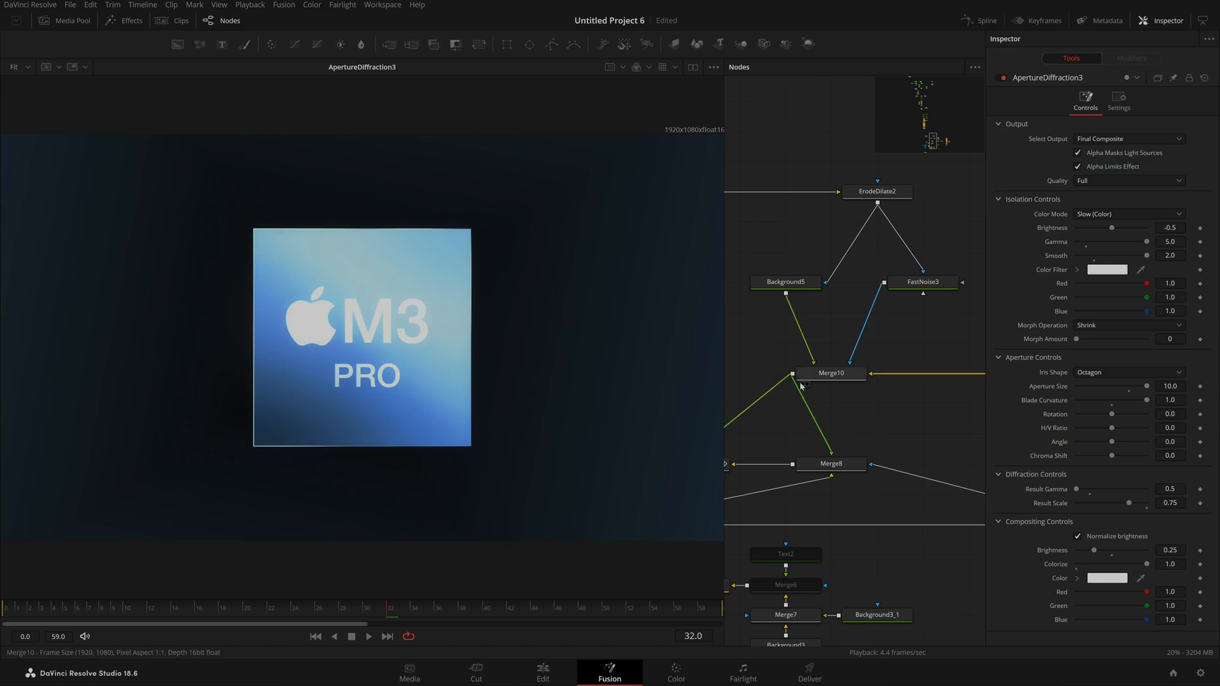
left_click_drag(792, 374, 896, 439)
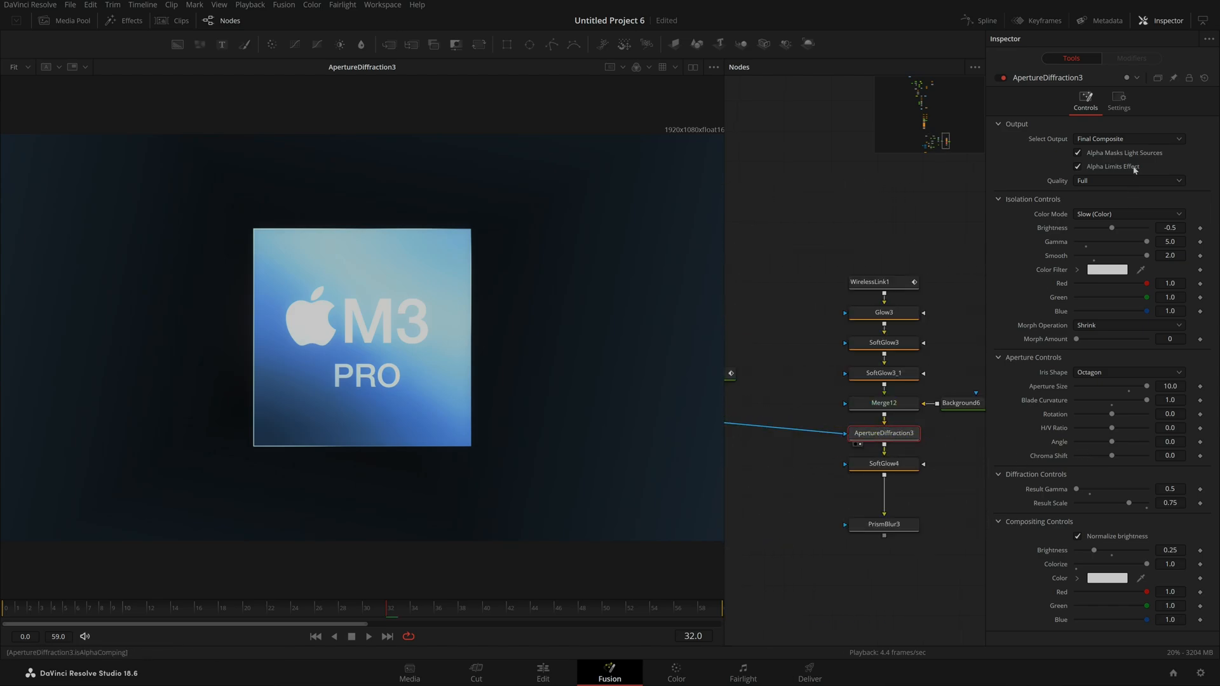
left_click(1119, 100)
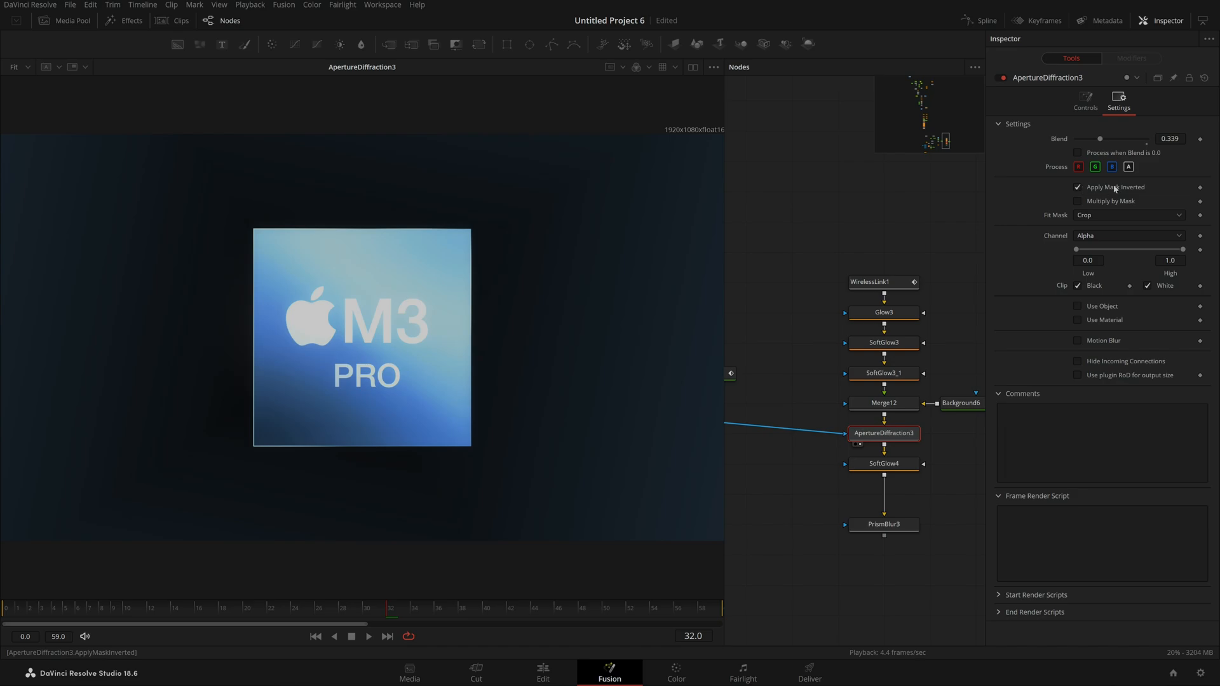
left_click(788, 247)
left_click_drag(788, 246, 748, 243)
left_click_drag(192, 206, 545, 467)
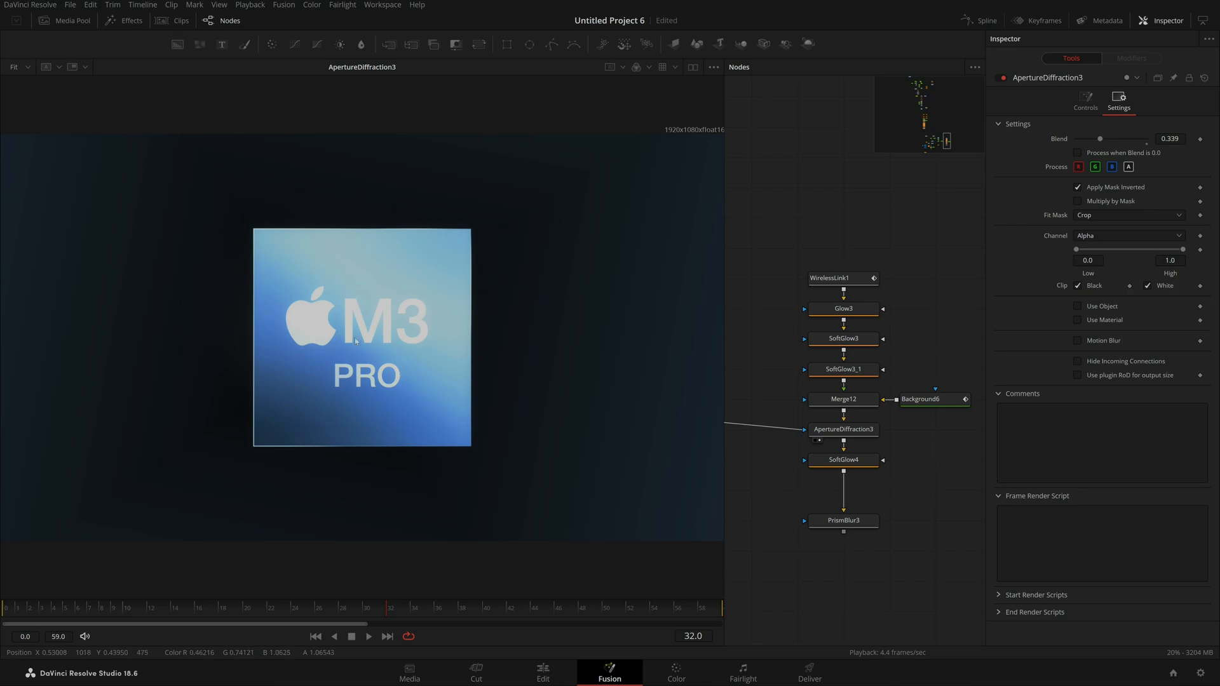
Step: Select and display SoftGlow4 and PrismBlur3 in turn to examine their settings
left_click(843, 459)
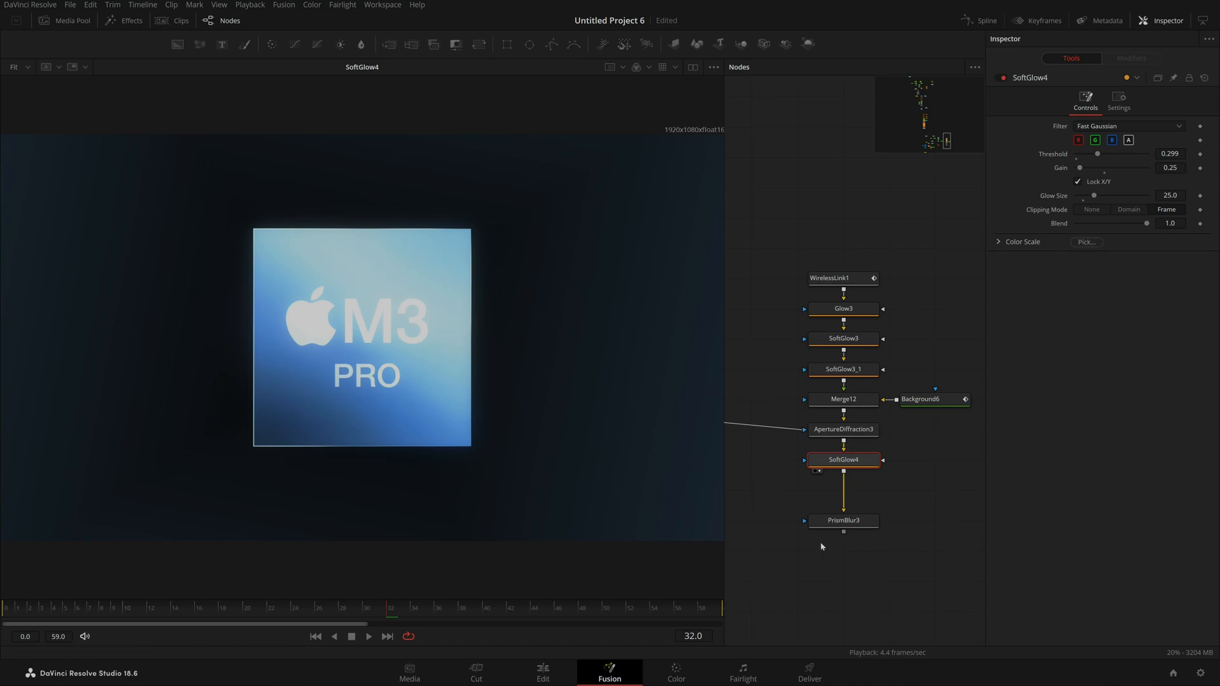
left_click(869, 526)
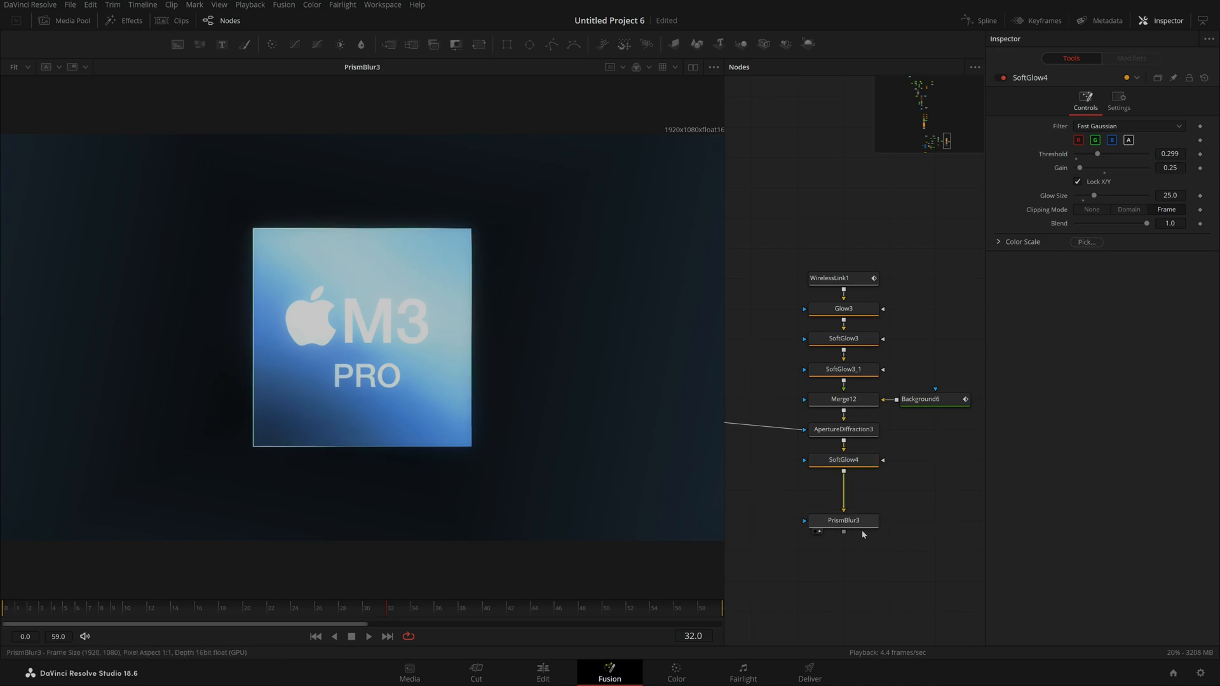
left_click(869, 528)
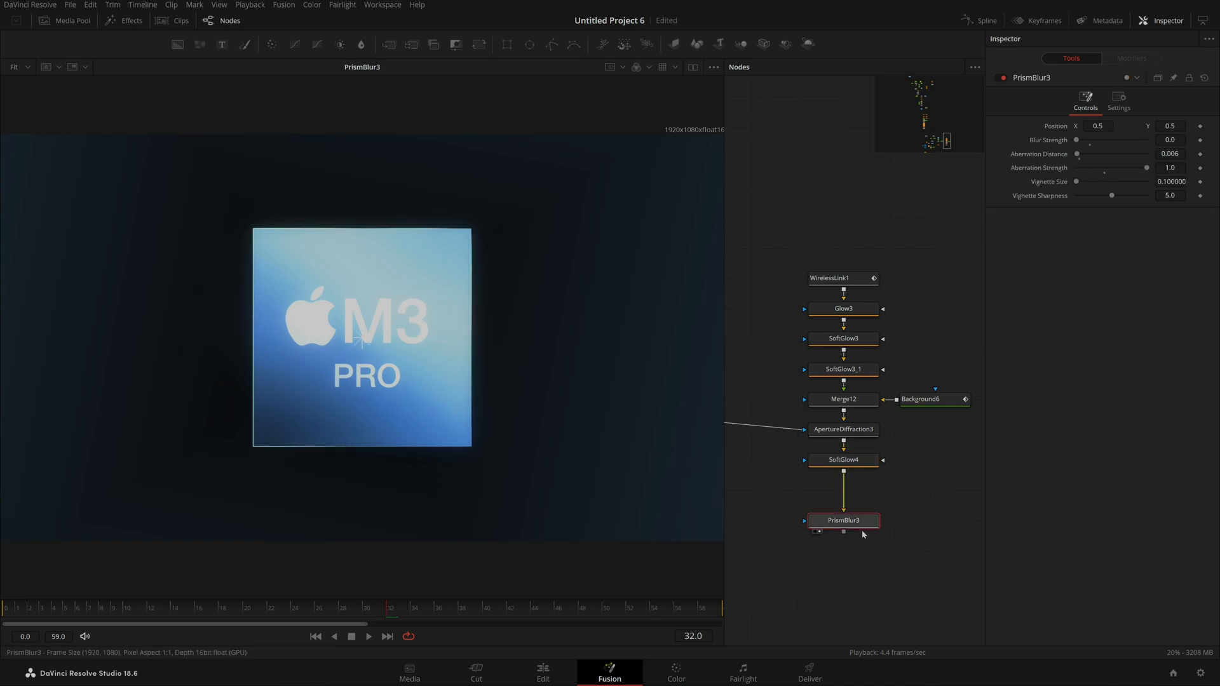
left_click(905, 513)
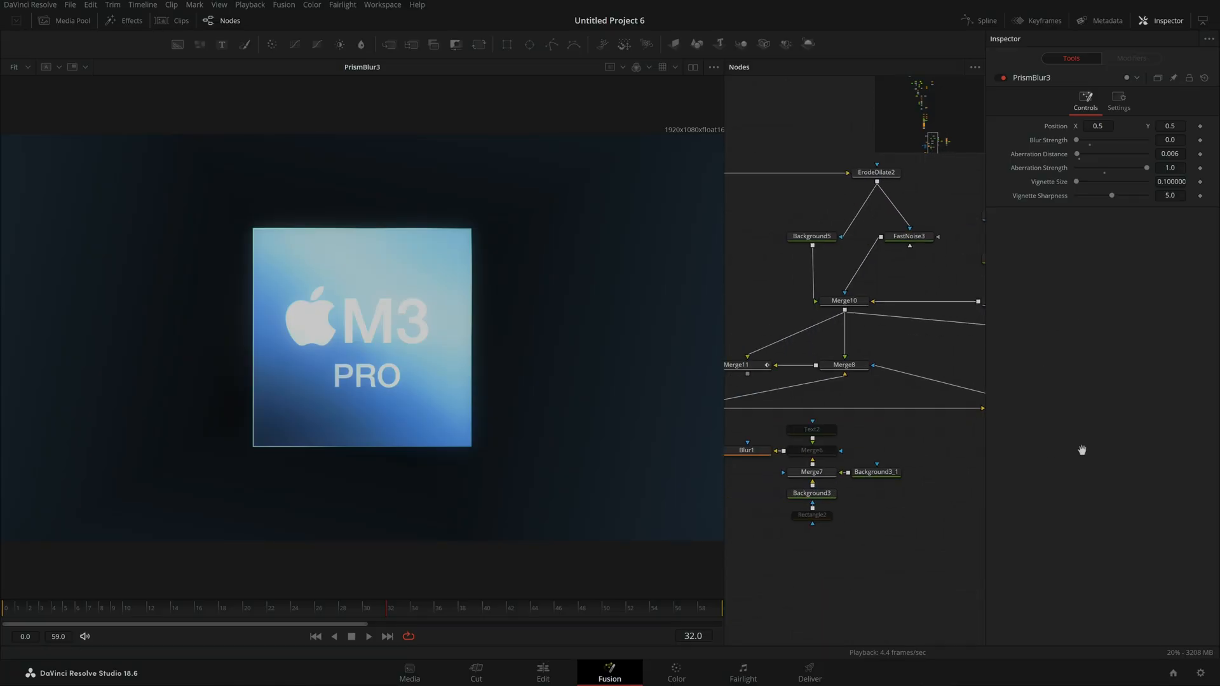
Step: Duplicate the Blur1, Merge6, Text2, Merge7, Background3, Background3_1 and Rectangle2 node group into the empty area below Bitmap2
left_click_drag(1082, 450, 872, 509)
left_click_drag(947, 559, 839, 439)
left_click(750, 463, "ctrl")
left_click_drag(828, 500, 989, 440)
left_click_drag(954, 543, 864, 438)
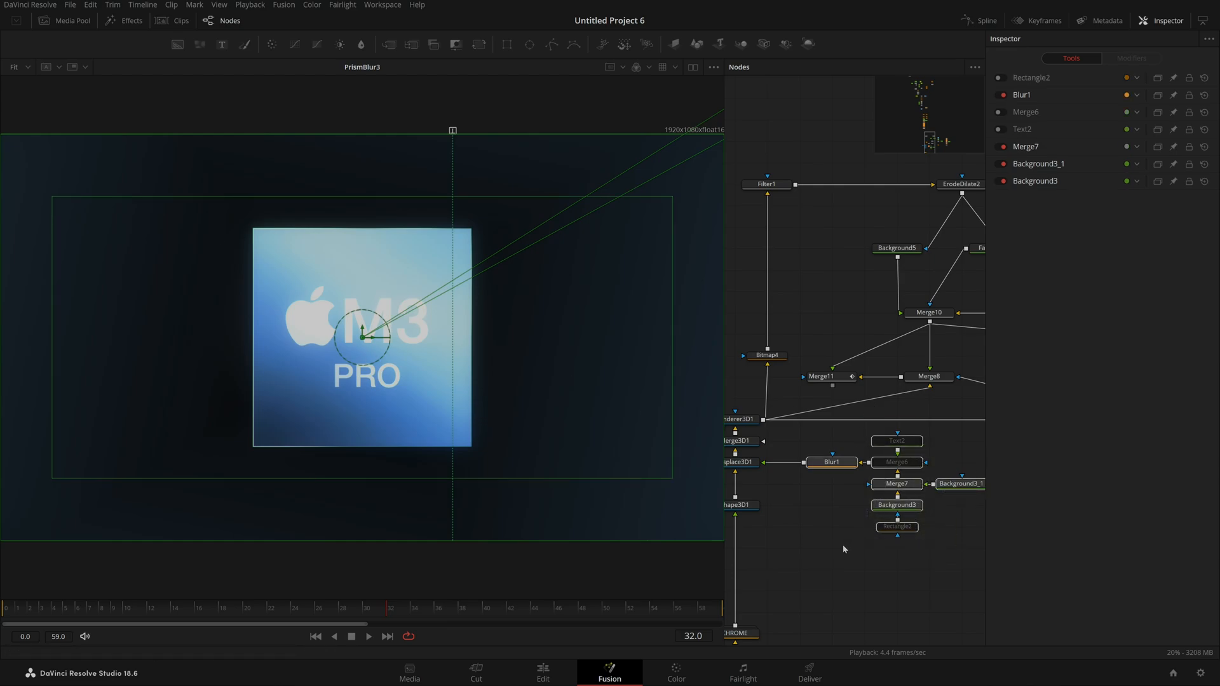
left_click(816, 547)
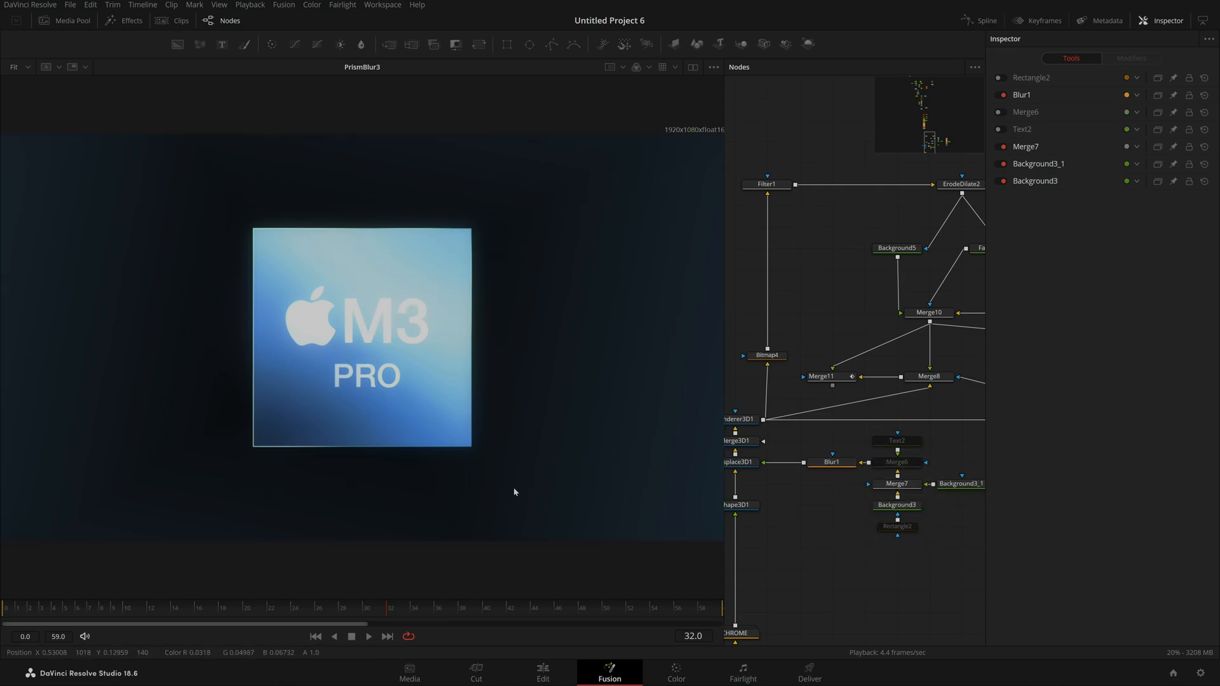
scroll(807, 365, "up", 10)
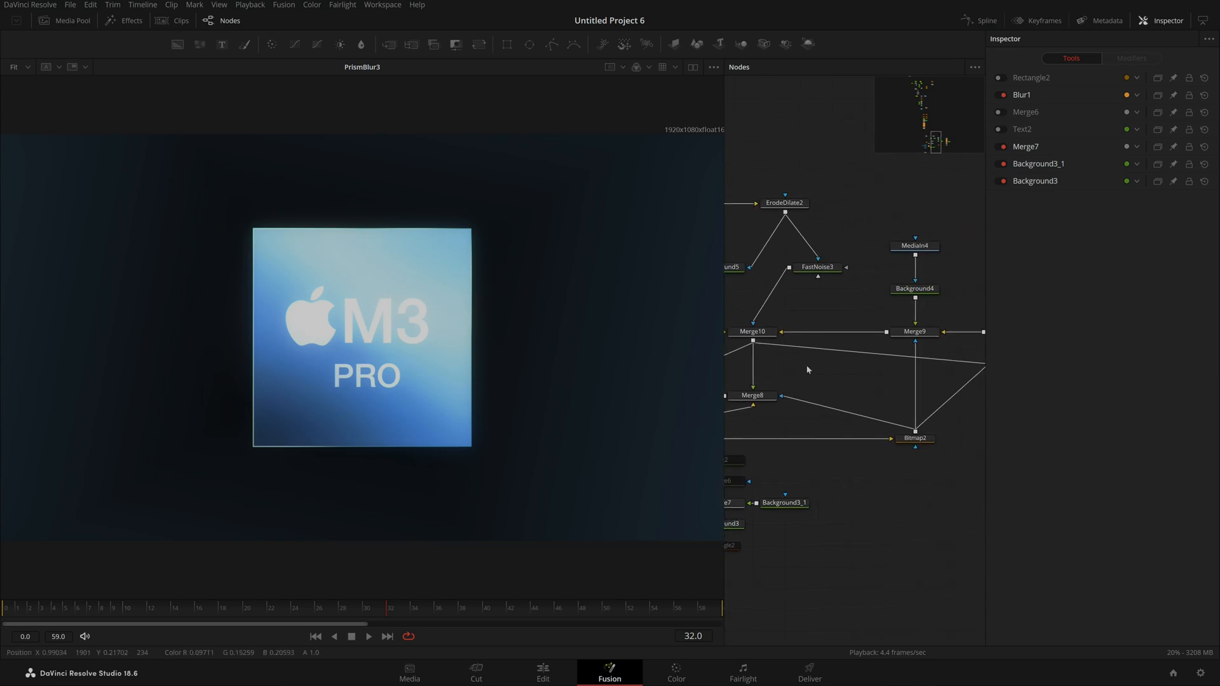
key("ctrl+v")
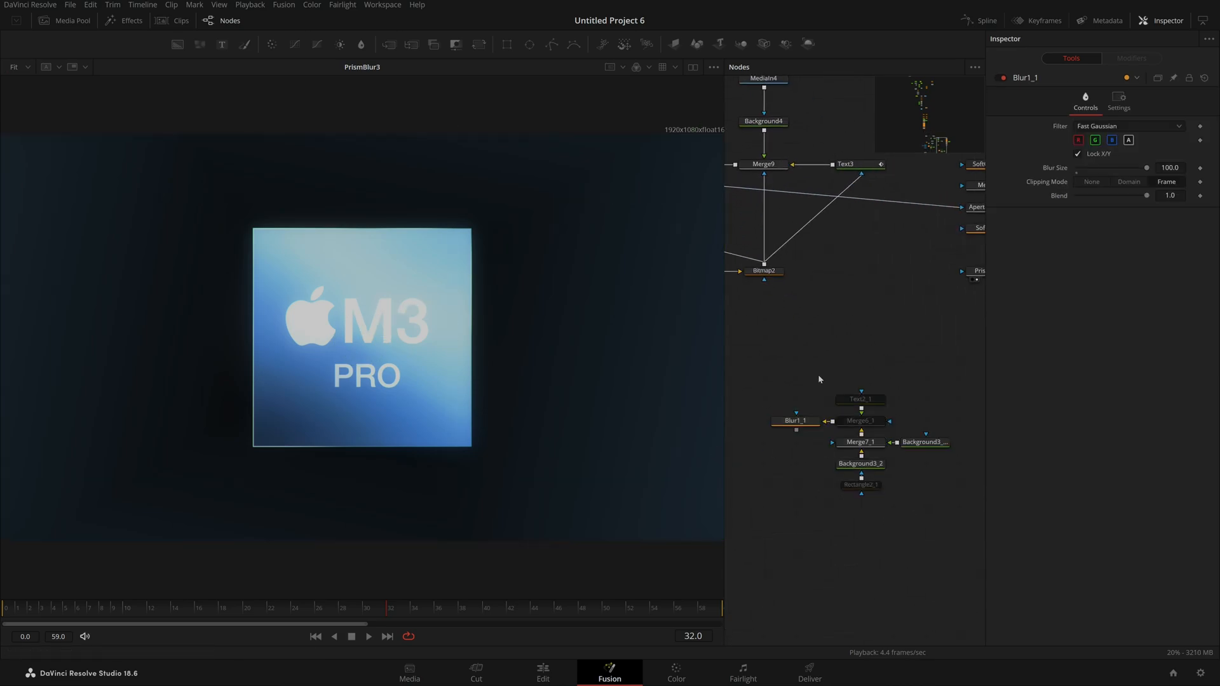
Step: Reposition the duplicated node group and display Background3_2, Background3_1_1, Merge7_1 and Blur1_1 in the viewer
left_click_drag(795, 372, 939, 499)
left_click_drag(863, 444, 635, 445)
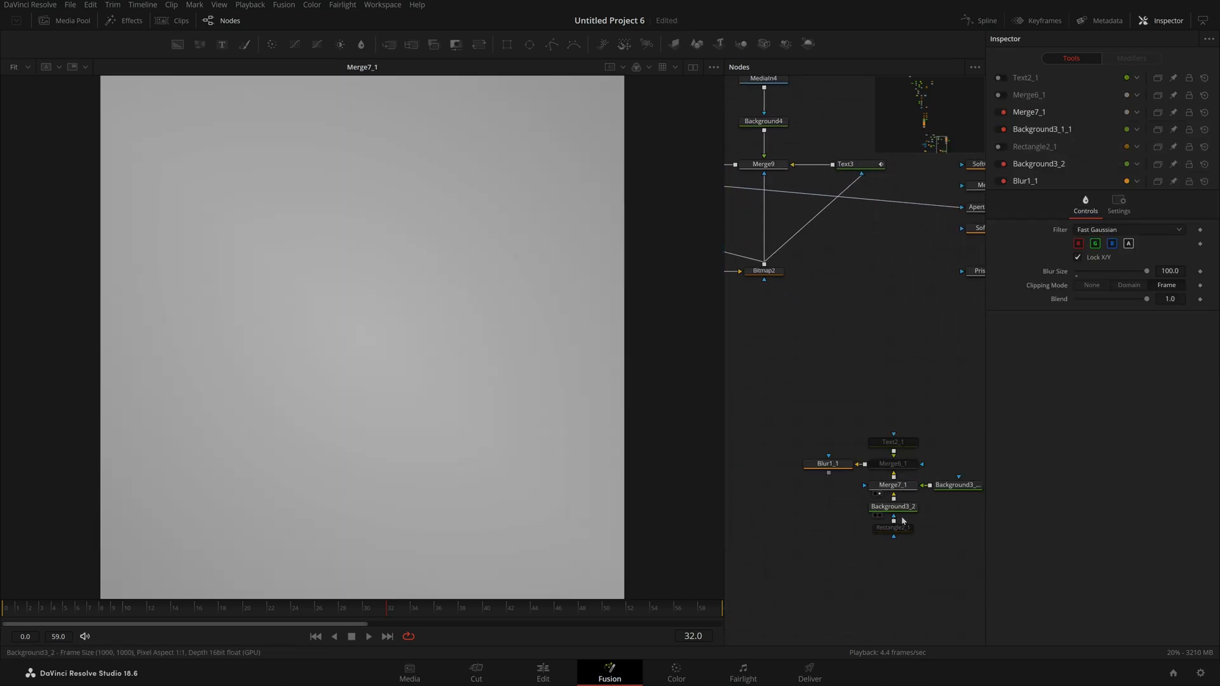
left_click_drag(897, 508, 572, 432)
left_click_drag(956, 485, 467, 415)
left_click_drag(893, 485, 483, 414)
left_click_drag(827, 464, 382, 413)
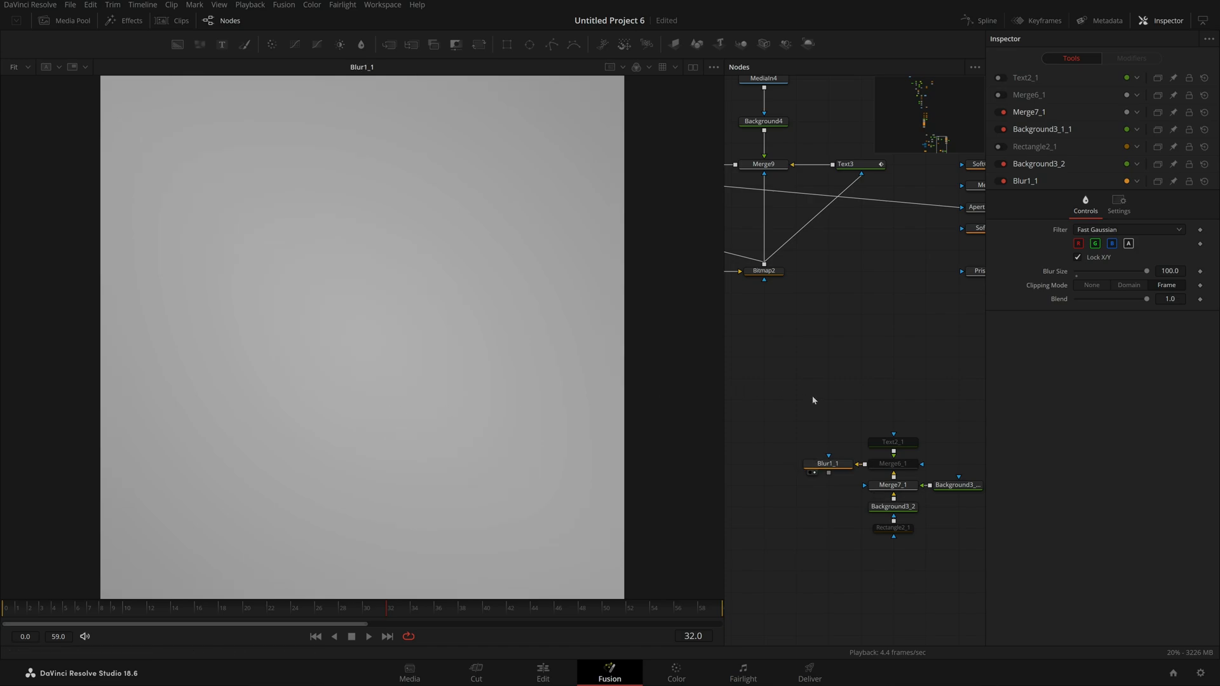
Step: Add a Displace node above Blur1_1 and connect Blur1_1 to its foreground input
key("shift+space")
type("displa")
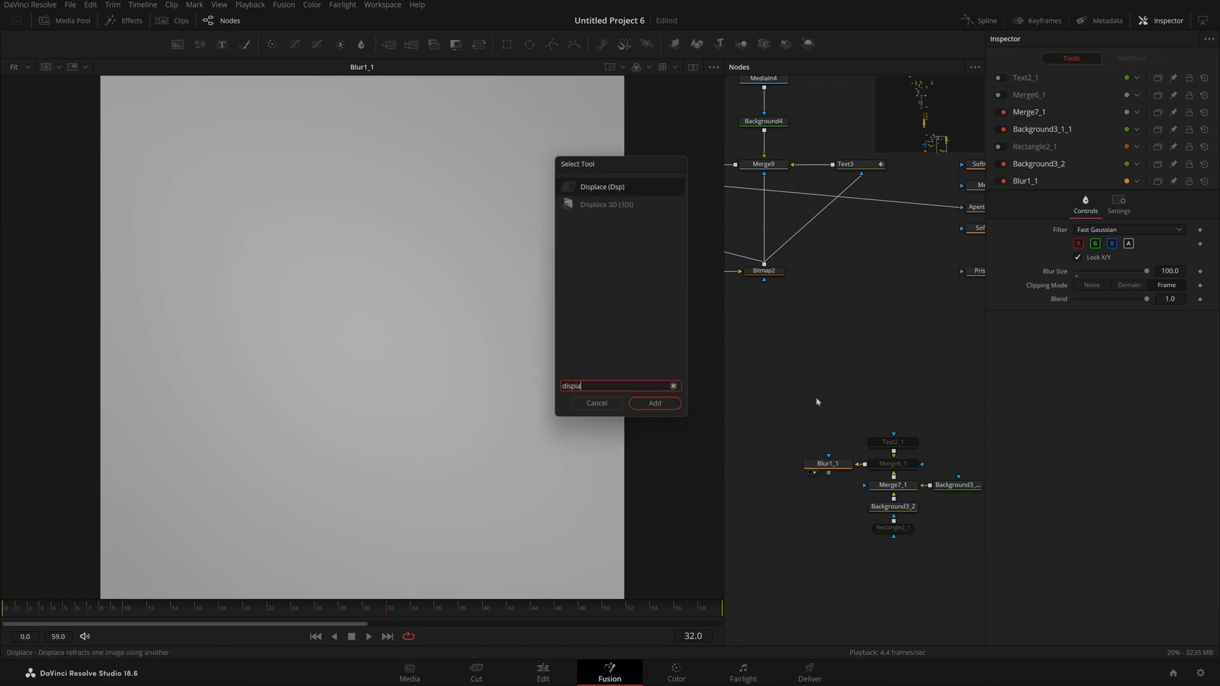
key("Return")
left_click_drag(818, 402, 818, 423)
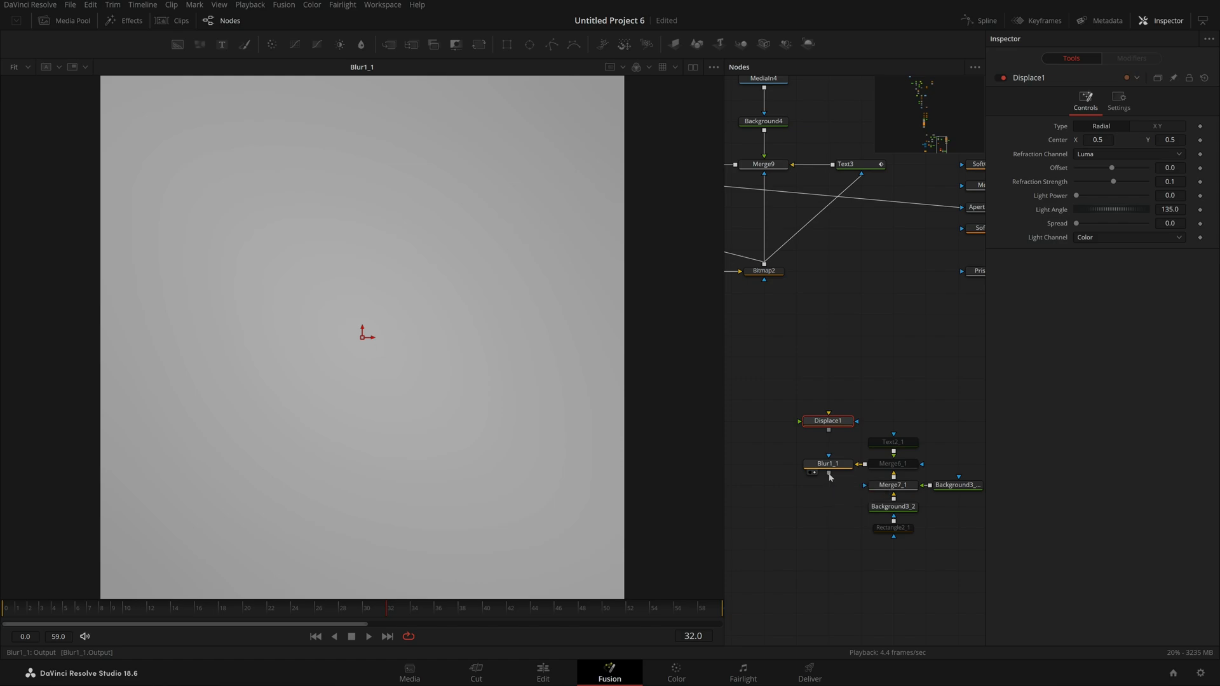
left_click_drag(829, 475, 840, 422)
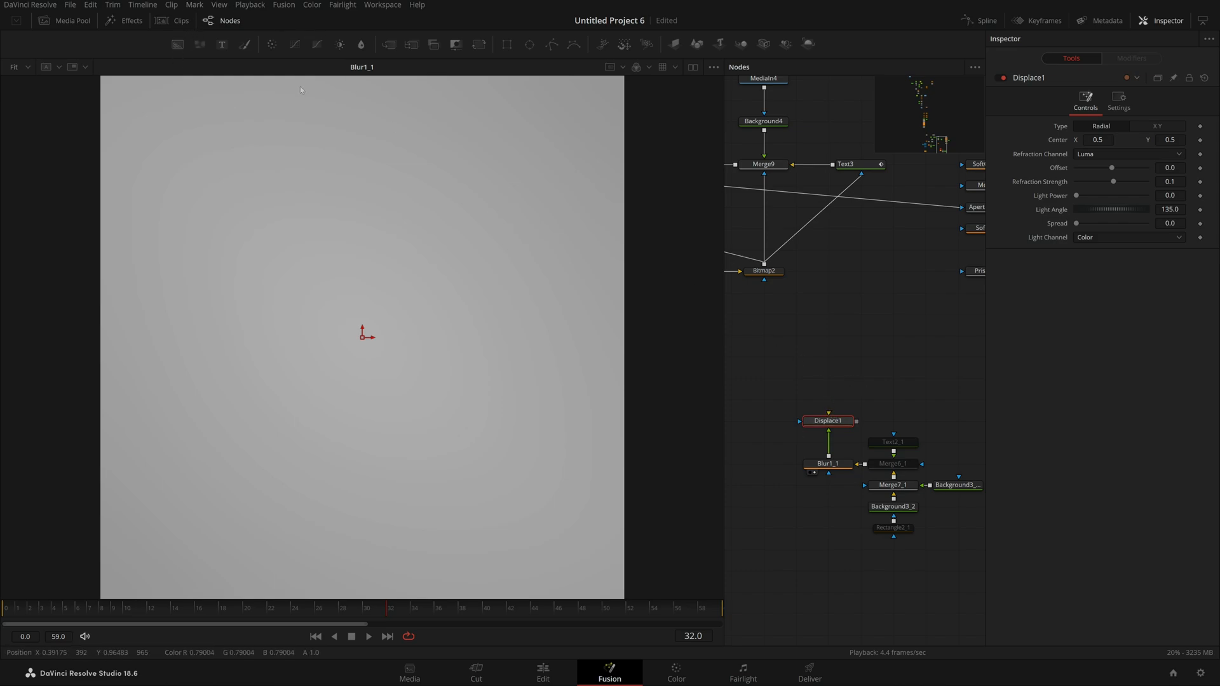
Step: Add a Background node masked by a rectangle, feed it into Displace1, and display Displace1 in the viewer
left_click_drag(853, 390, 821, 388)
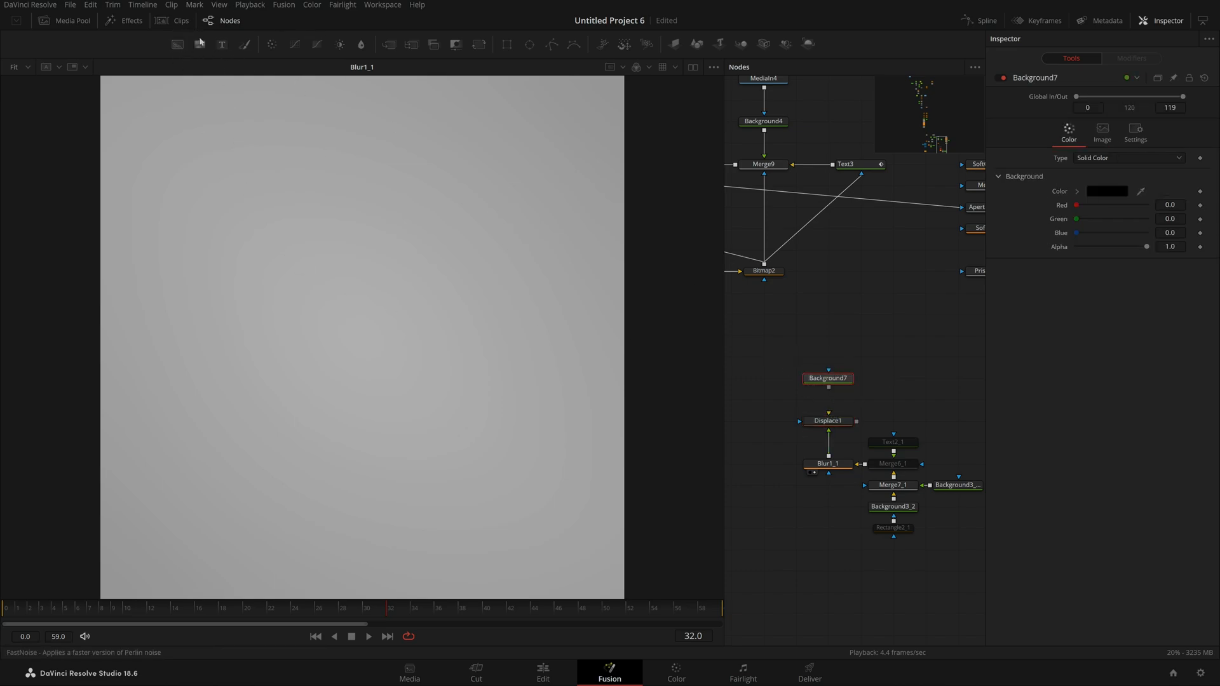
left_click(284, 4)
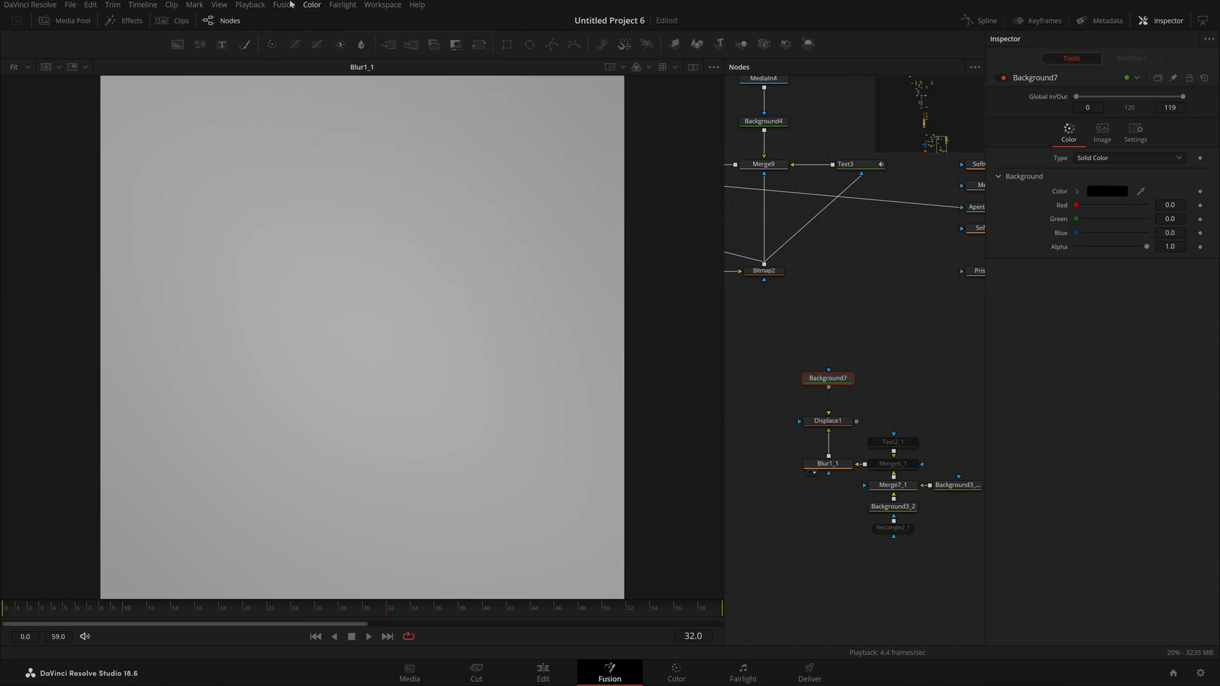
left_click(888, 362)
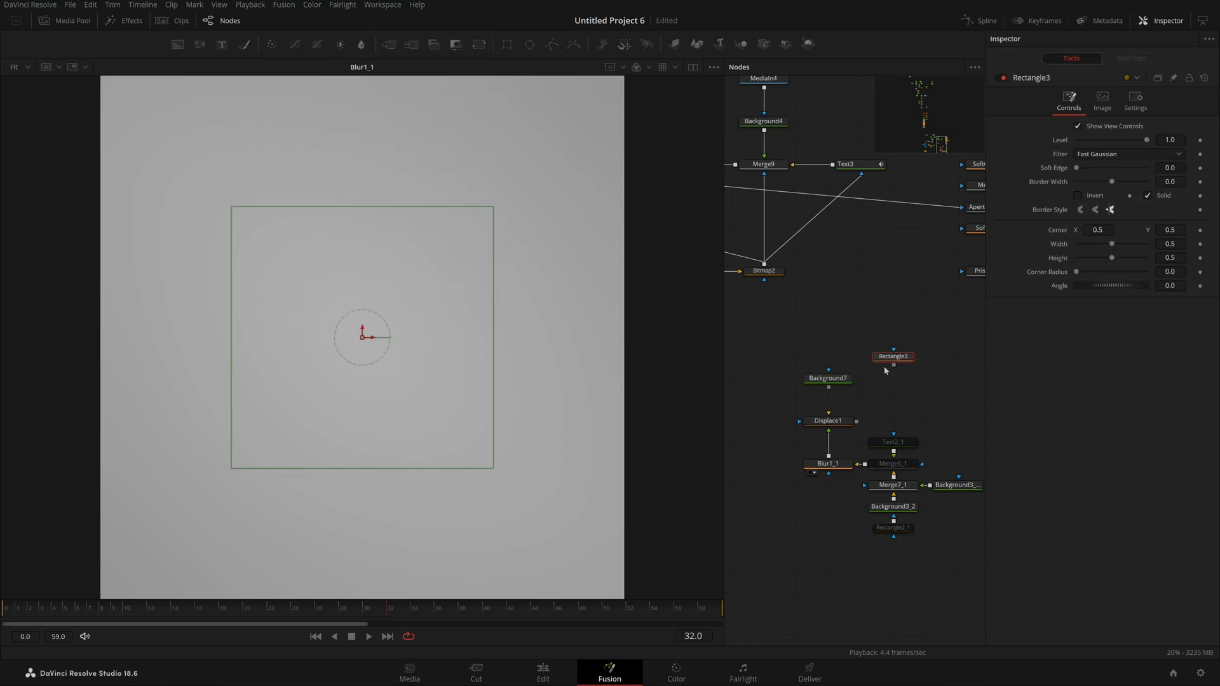
left_click_drag(894, 365, 834, 362)
left_click(815, 387)
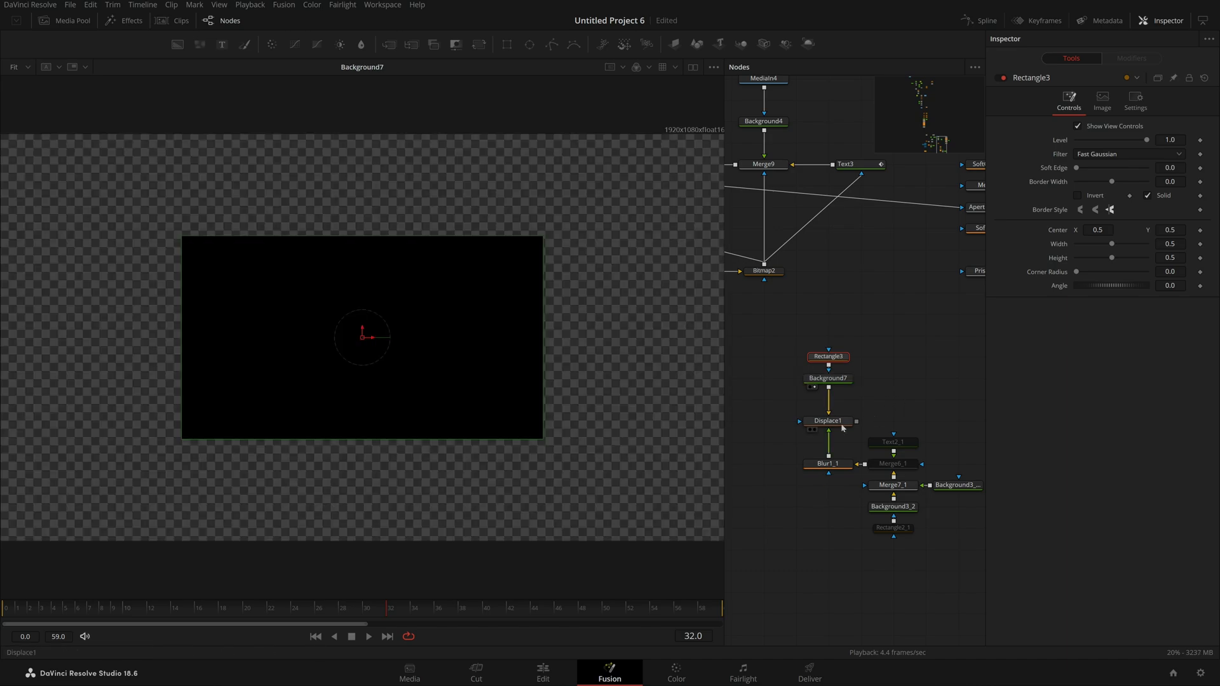
left_click_drag(843, 427, 193, 354)
Step: Check the image size of the duplicated backgrounds and set Background7's resolution to 1000 by 1000
left_click(1104, 108)
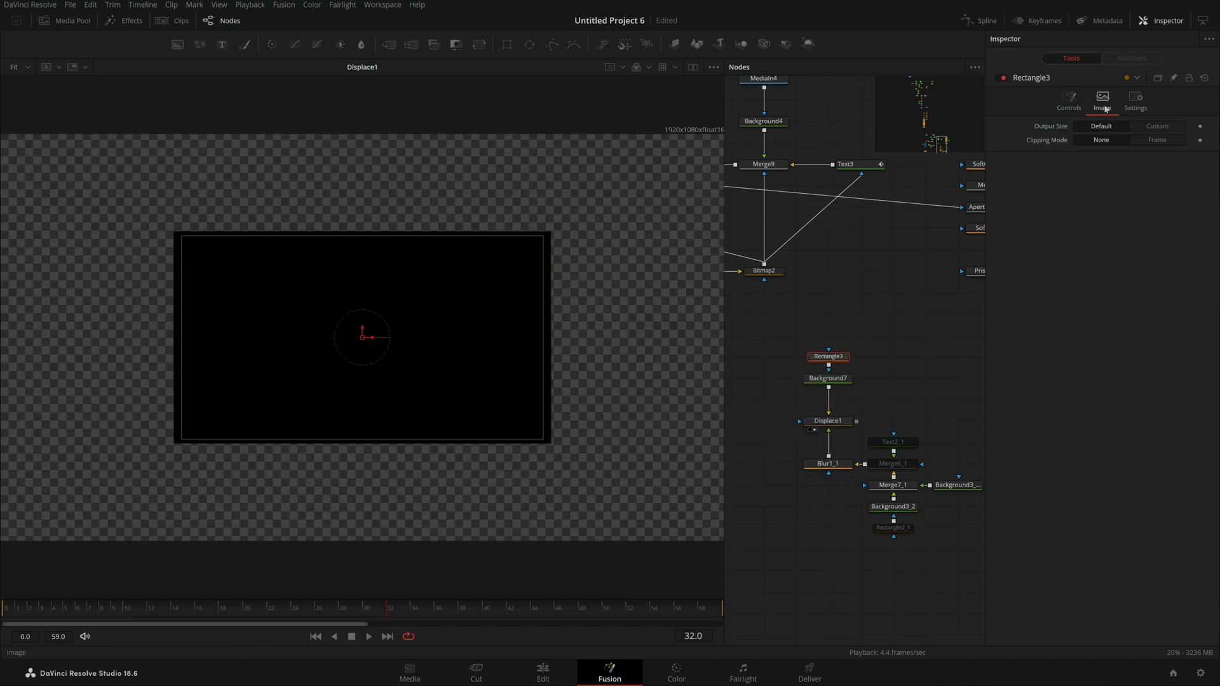
left_click(958, 485)
left_click(1094, 140)
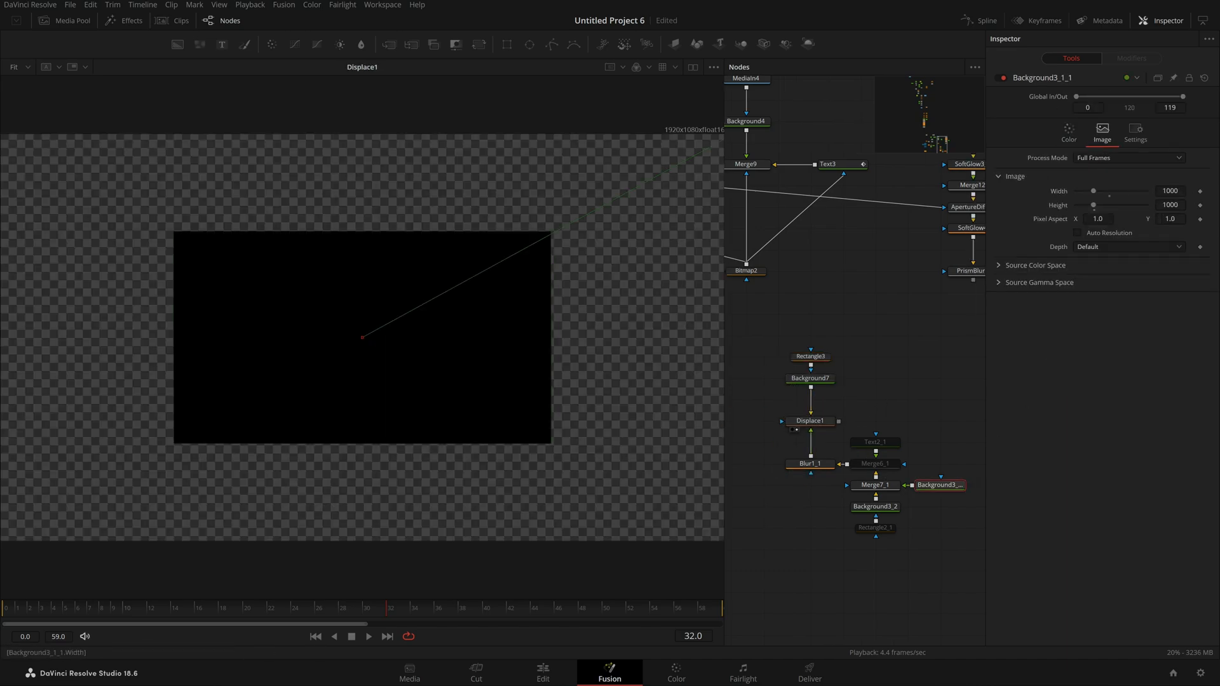
left_click(875, 507)
left_click(1109, 133)
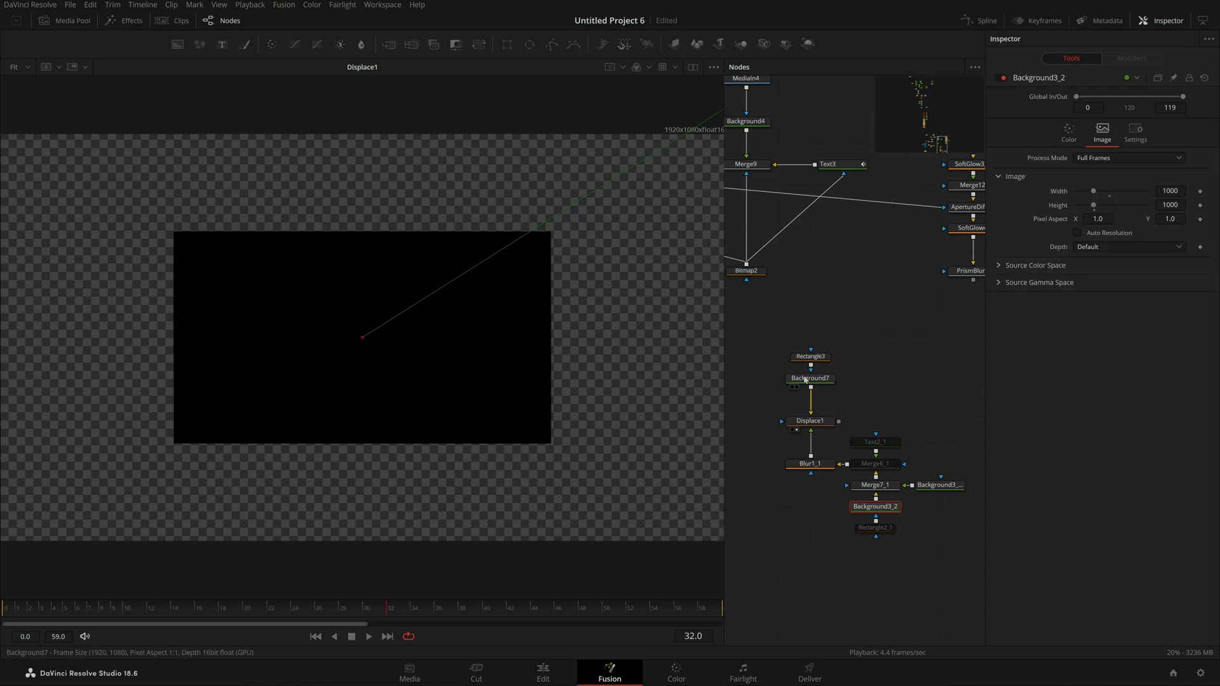
left_click(810, 378)
double_click(1170, 192)
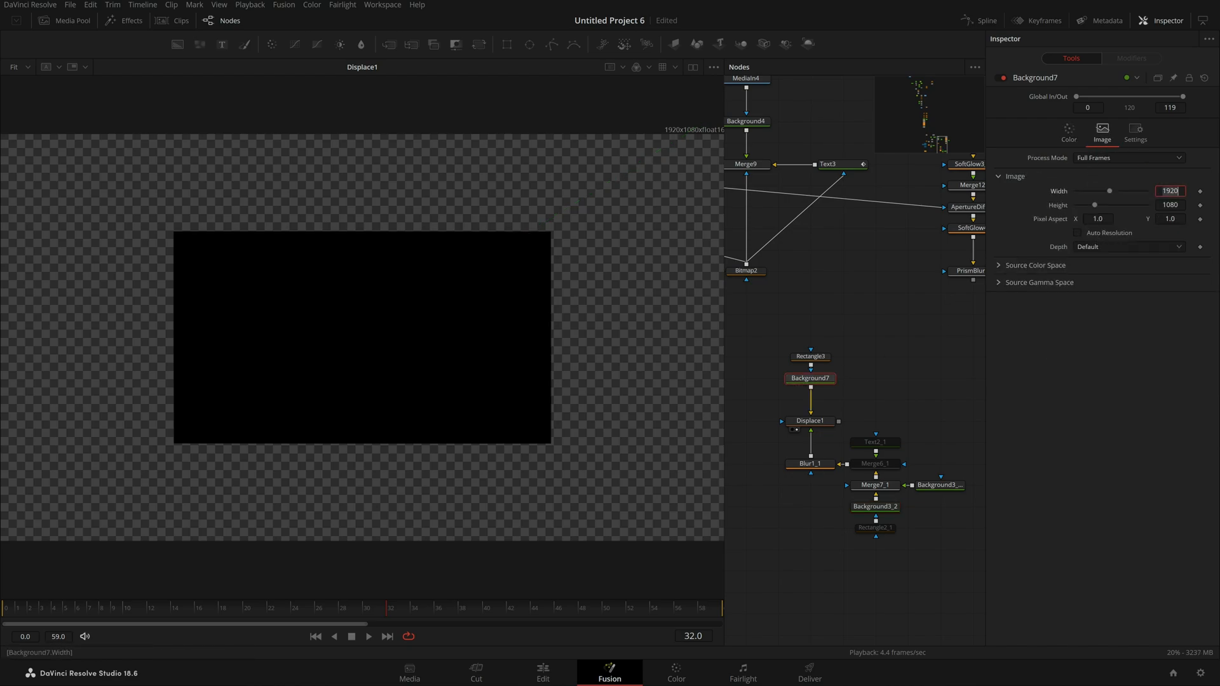
type("1000")
key("Tab")
type("1000")
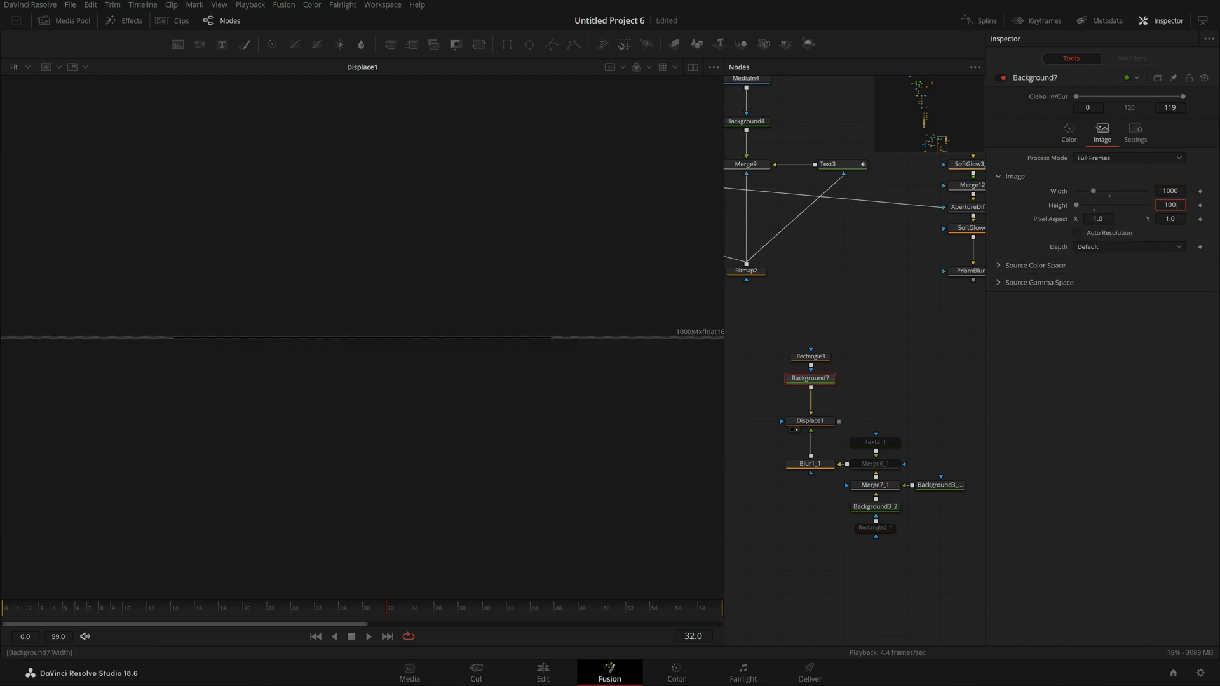
key("Tab")
left_click(885, 391)
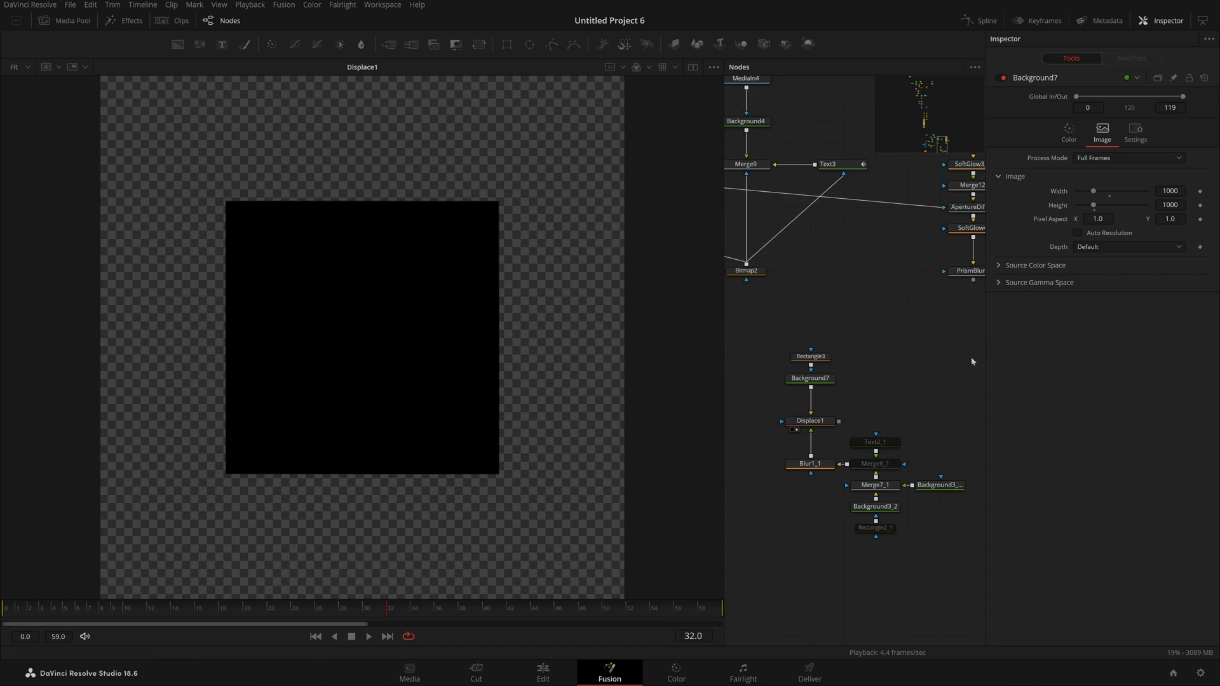
Step: Change Background7's type to Gradient and move the gradient's start point to the square's lower-left corner, about X 0.24, Y 0.23
left_click_drag(973, 360, 993, 358)
left_click(831, 375)
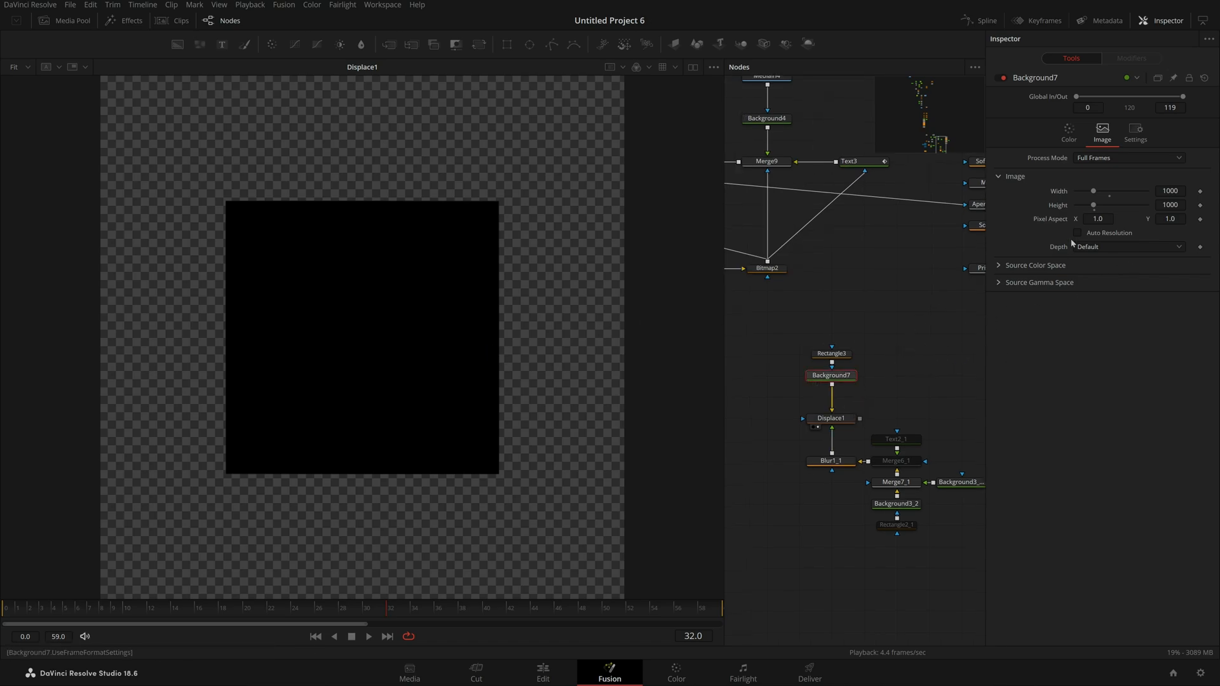
left_click(1068, 133)
left_click(1127, 159)
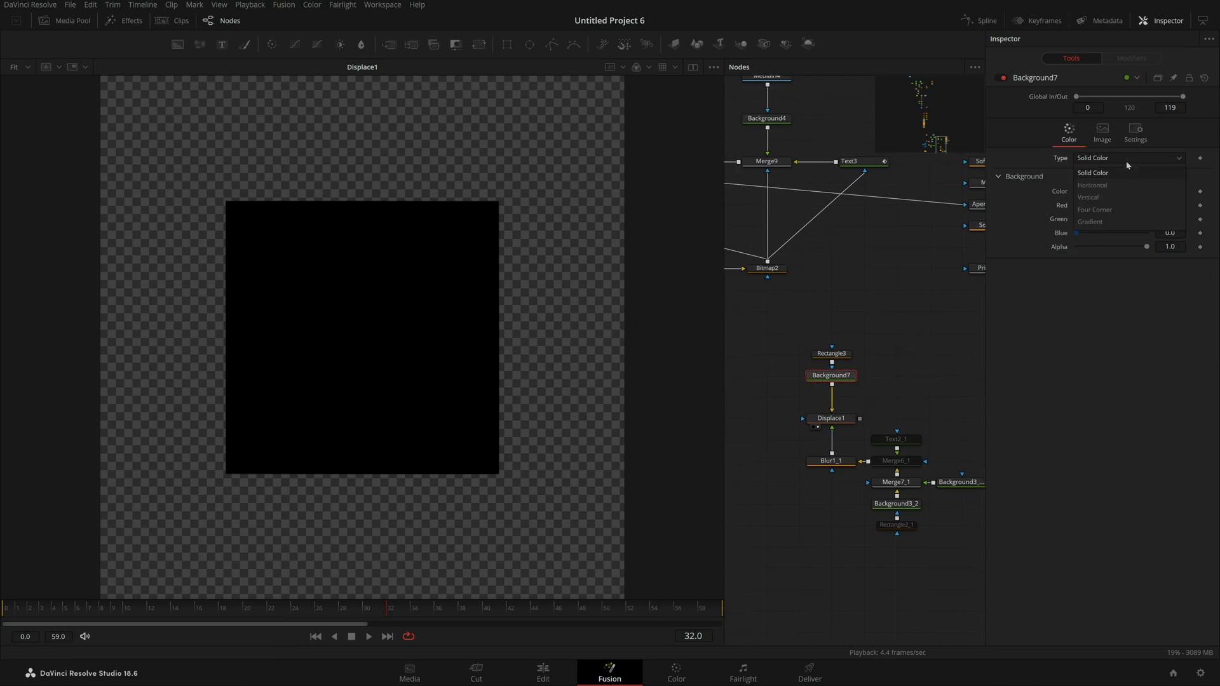
left_click(1105, 221)
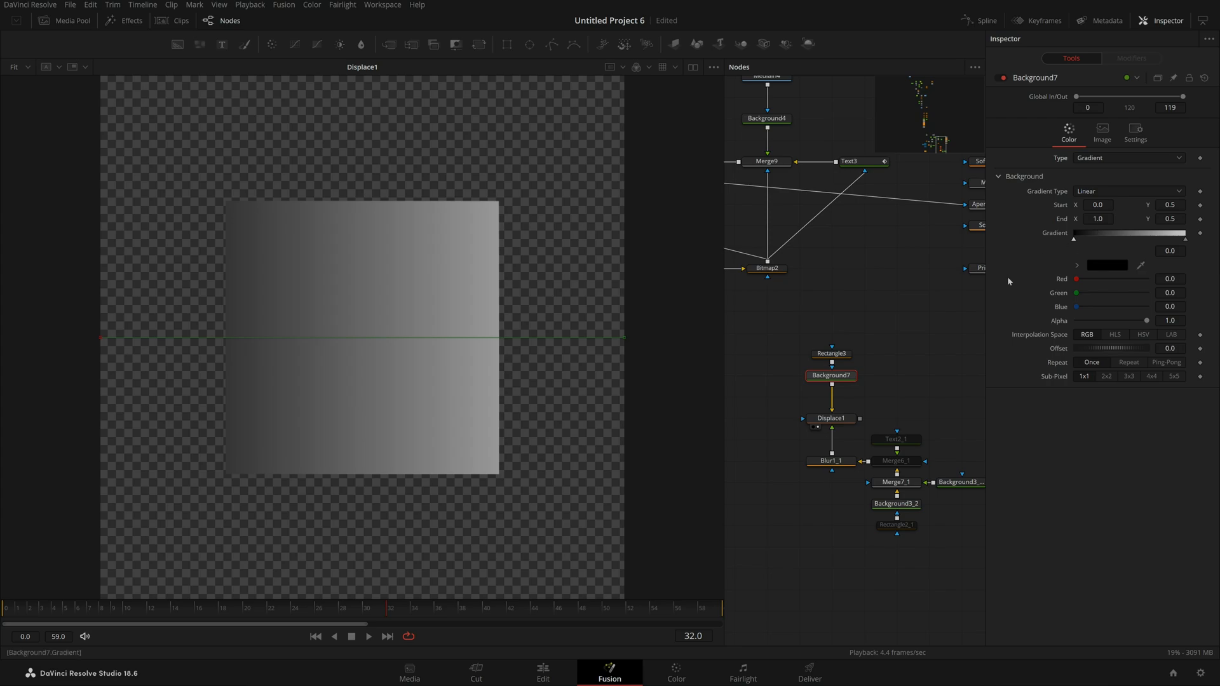
left_click_drag(93, 335, 227, 476)
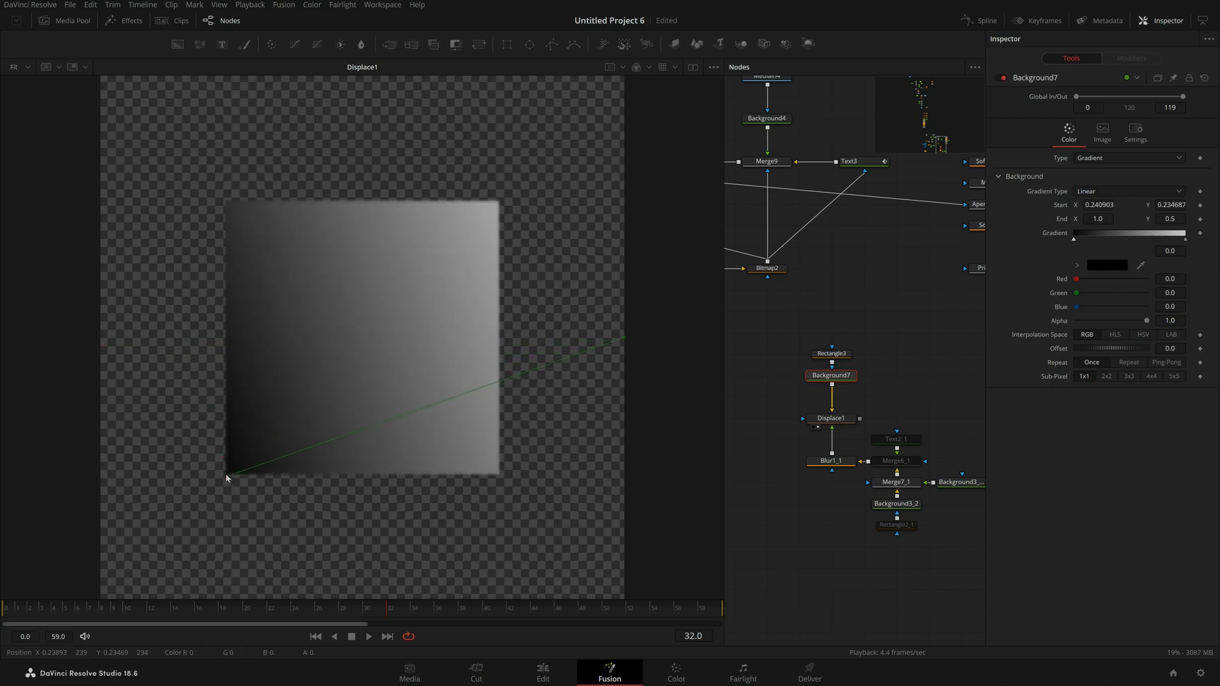
Step: Run Background7's gradient diagonally from about X 0.18, Y 0.18 to X 0.88, Y 0.88 and set its repeat to Ping-Pong
left_click_drag(625, 337, 563, 144)
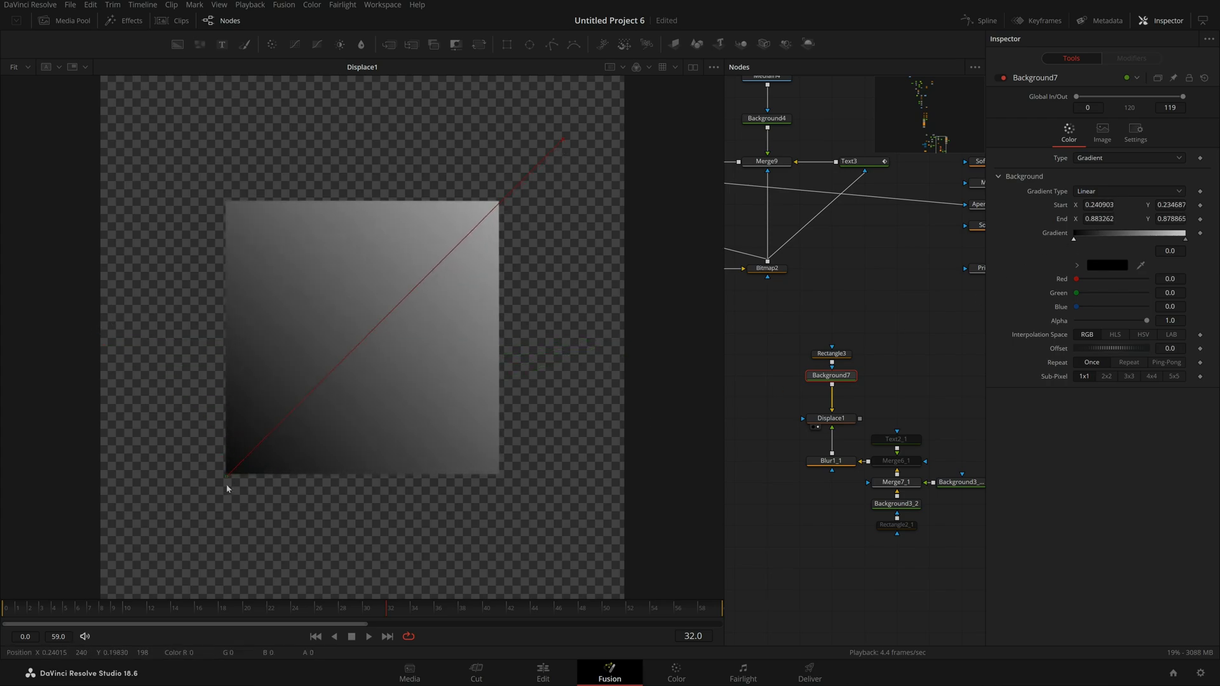
left_click_drag(226, 478, 194, 507)
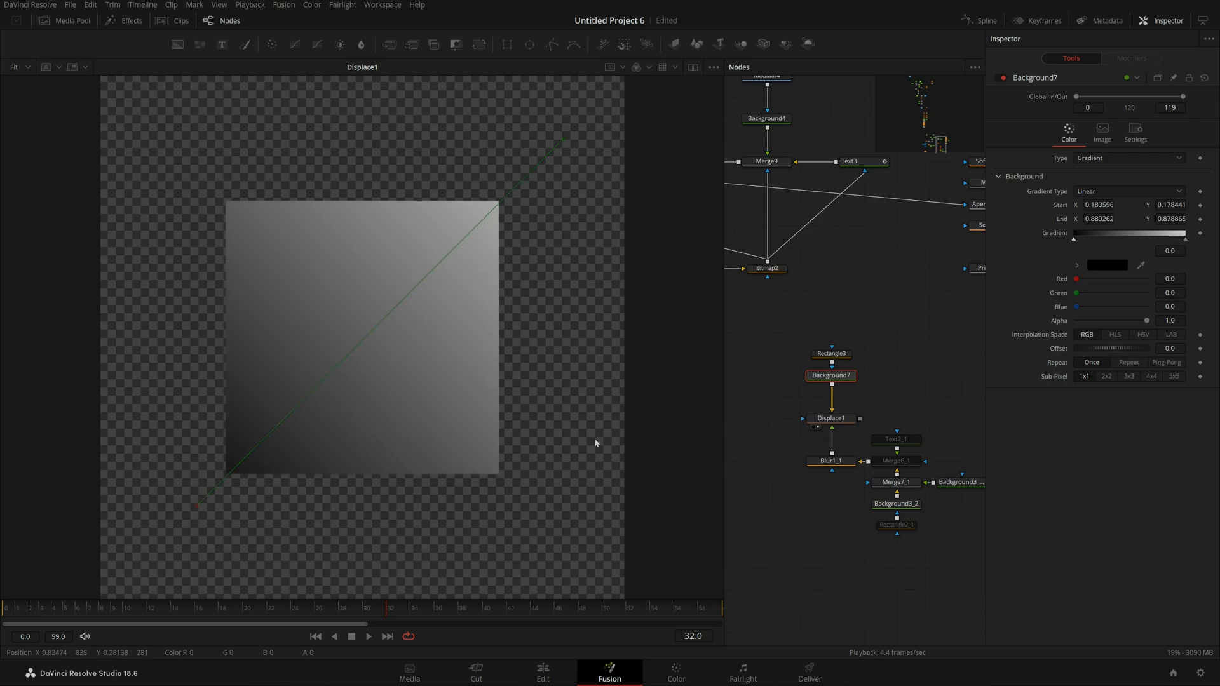
right_click(558, 634)
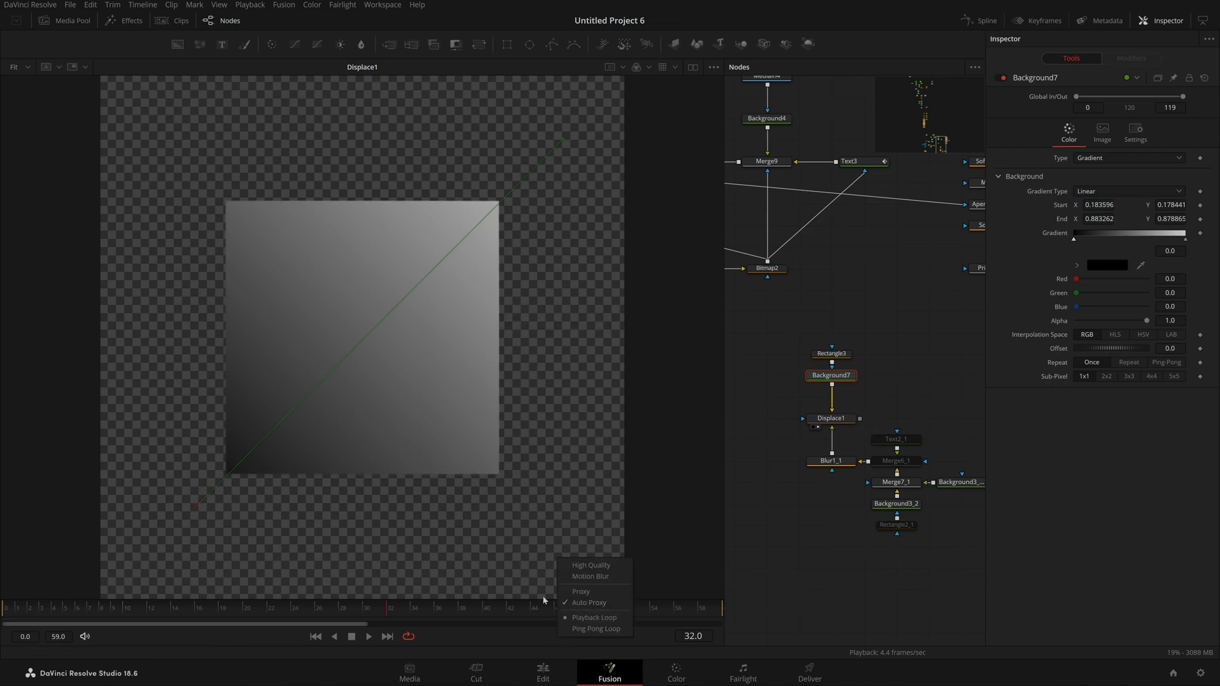
left_click(225, 488)
left_click_drag(196, 506, 186, 508)
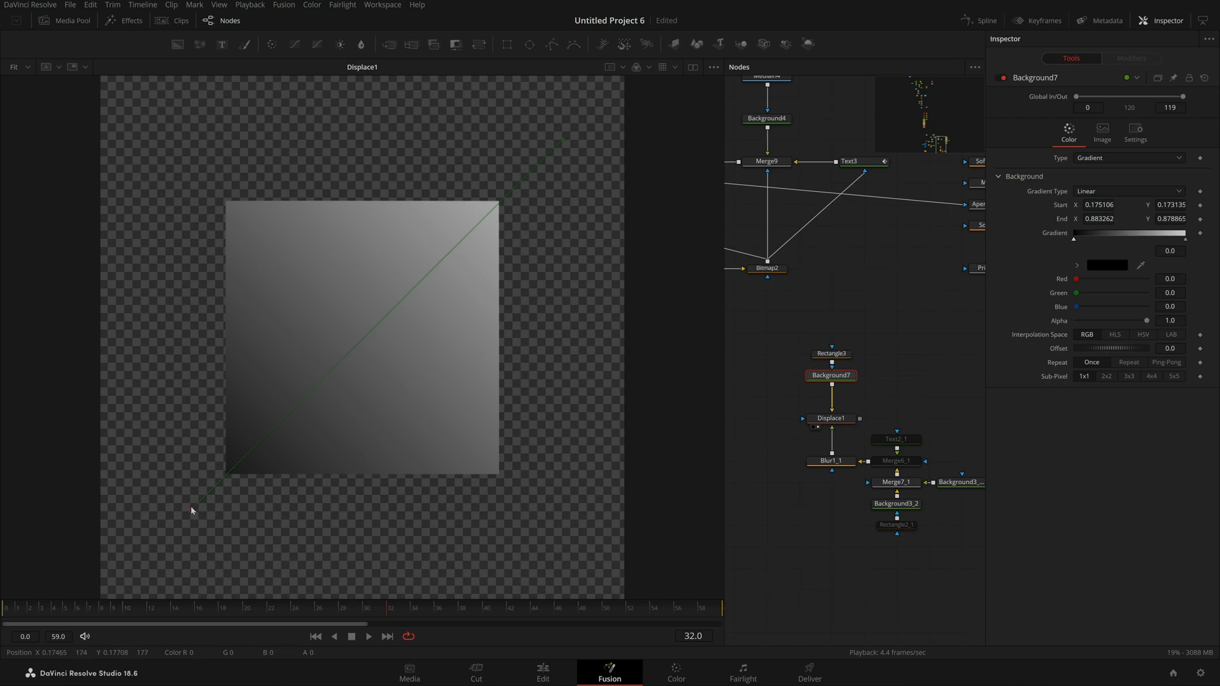
mouse_move(191, 505)
left_mouse_down()
mouse_move(216, 509)
mouse_move(194, 505)
left_mouse_up()
left_click(837, 272)
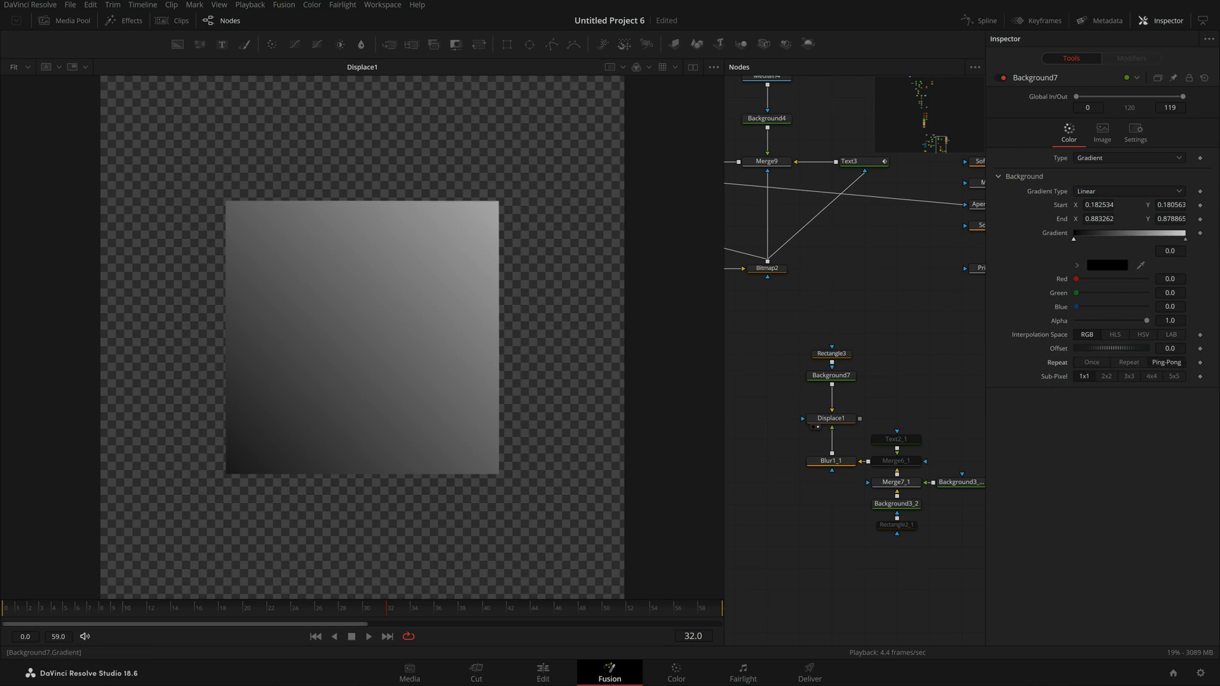
left_click(1186, 239)
left_click(1107, 265)
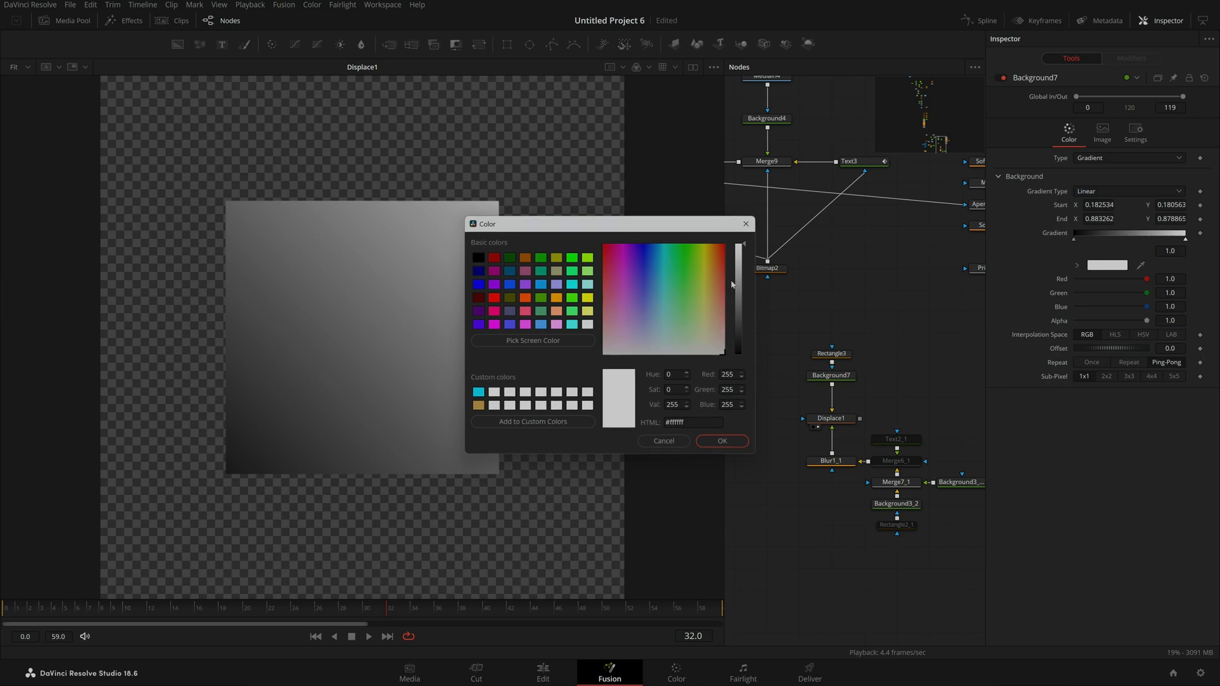
left_click(746, 224)
Step: Expand the CHROME group below Shape3D1 and open the gradient settings of its FastNoise node
left_click(887, 392)
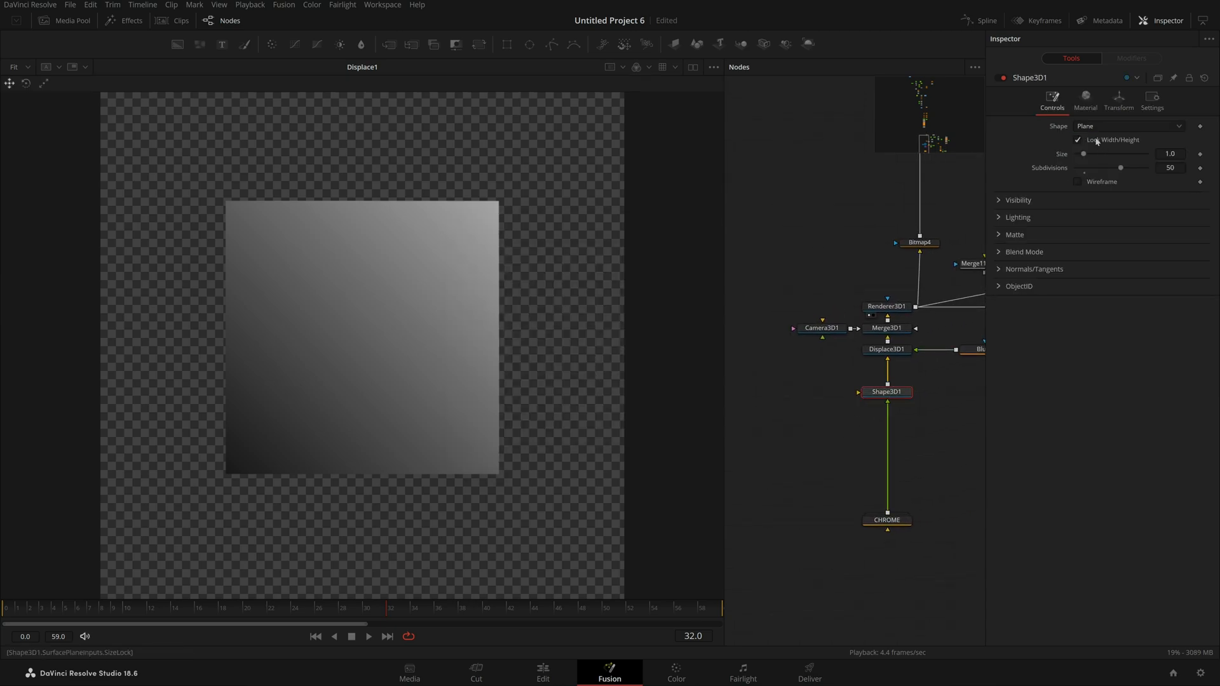
double_click(887, 520)
left_click_drag(924, 474, 1006, 426)
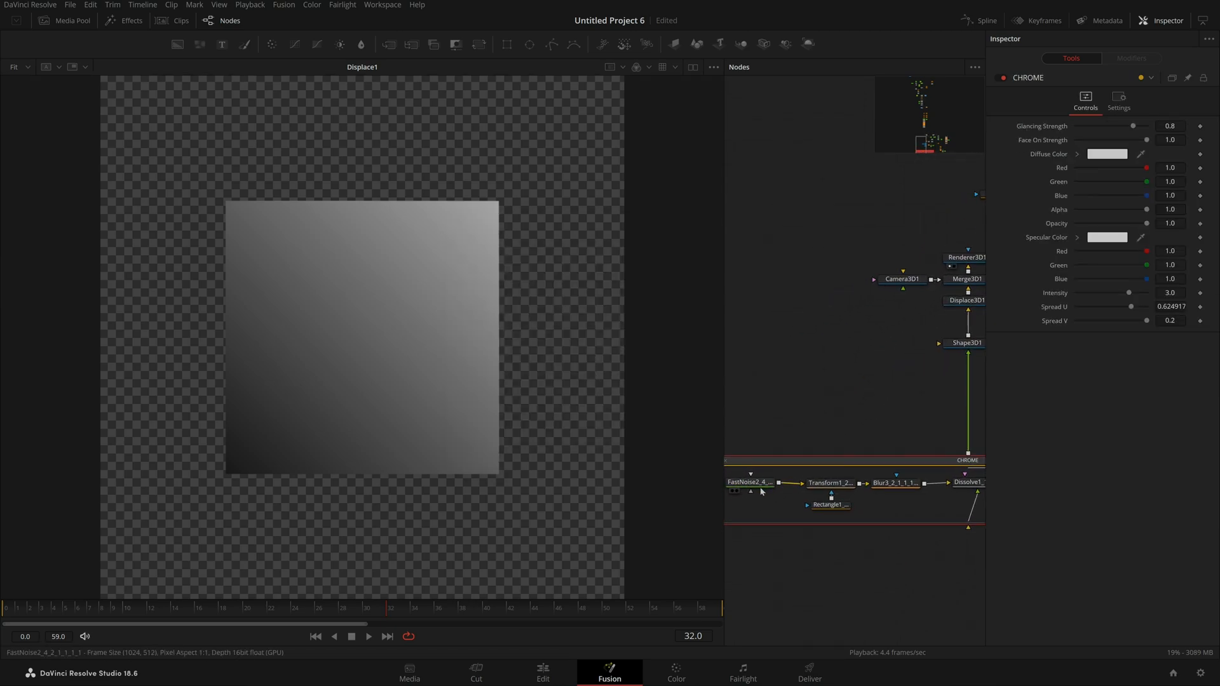
left_click(756, 483)
right_click(1055, 250)
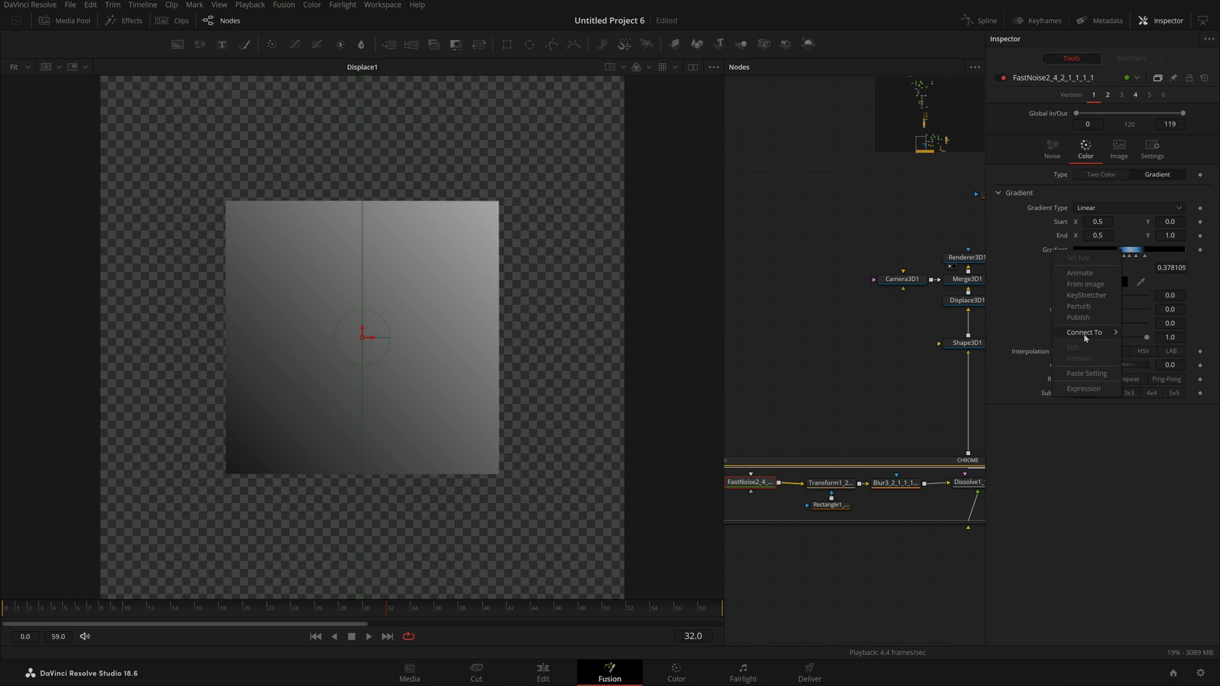
left_click(896, 387)
left_click_drag(897, 387, 277, 378)
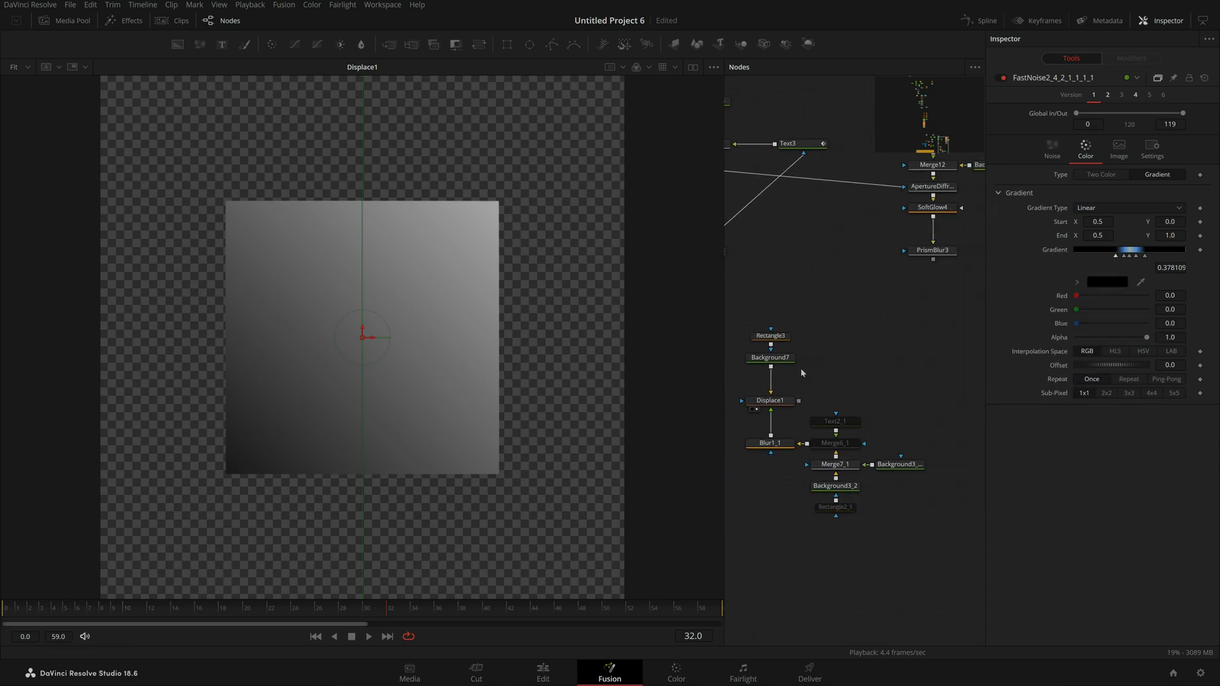
left_click_drag(797, 370, 1138, 388)
mouse_move(854, 410)
left_mouse_down()
mouse_move(897, 422)
mouse_move(1114, 388)
left_mouse_up()
right_click(1054, 253)
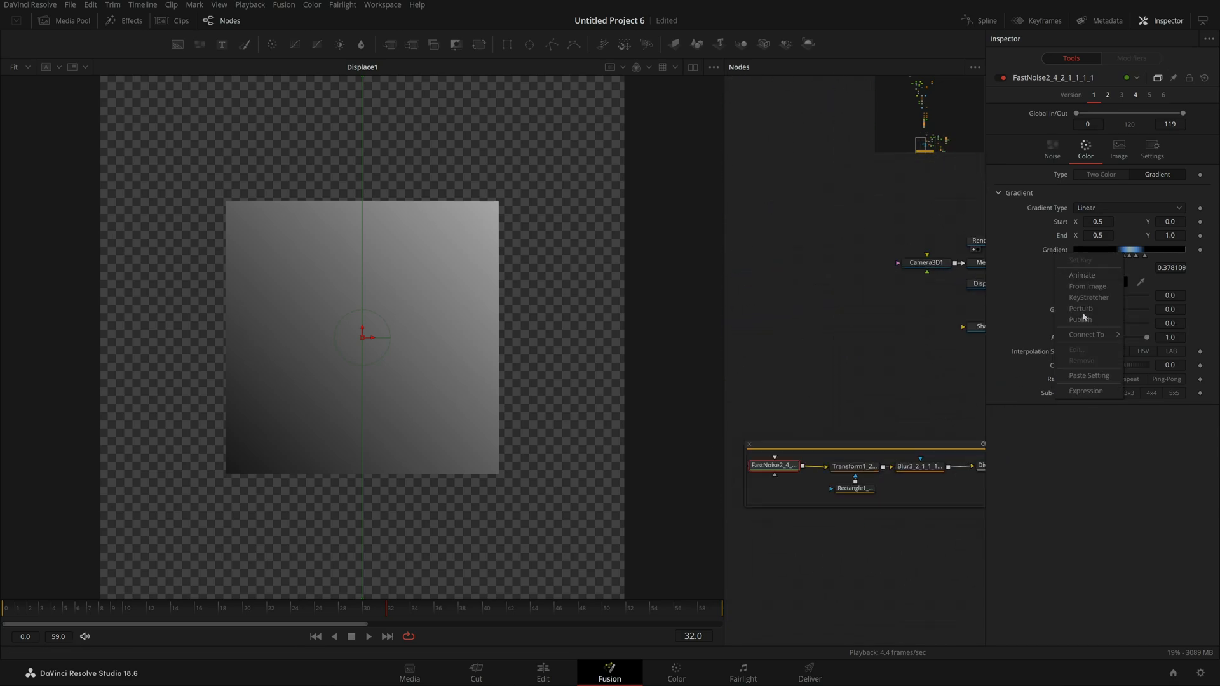
left_click_drag(915, 381, 885, 382)
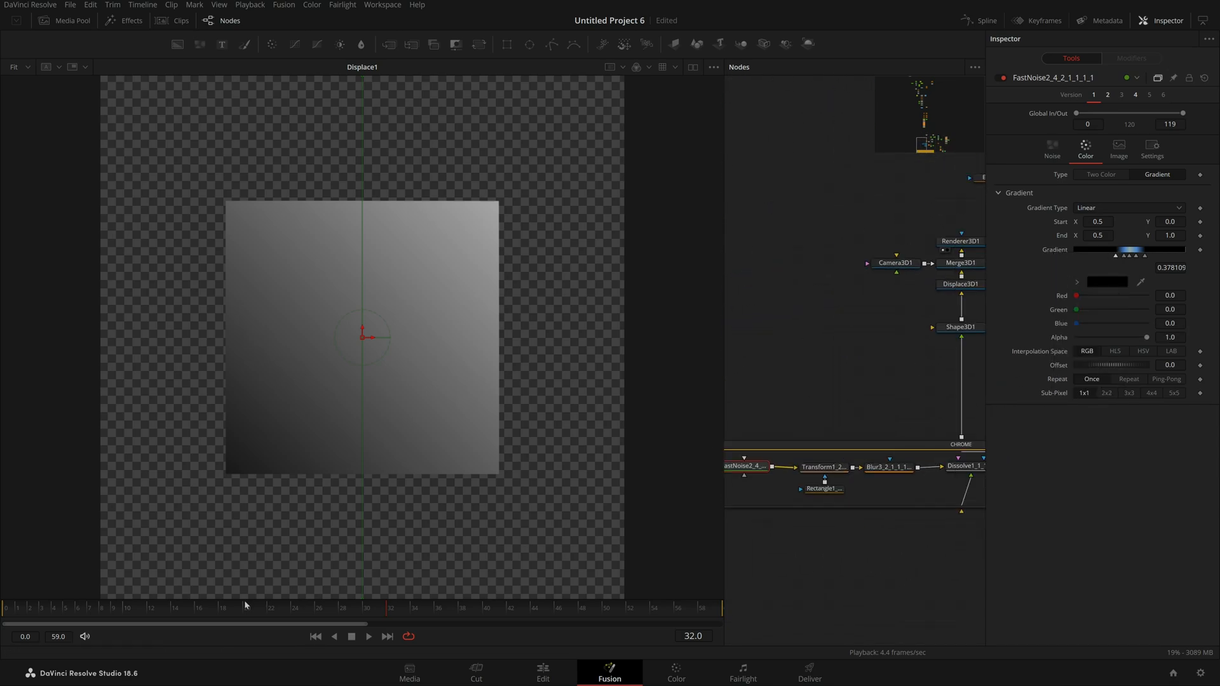
left_click(1200, 250)
left_click_drag(956, 370, 734, 384)
left_click_drag(947, 419, 654, 399)
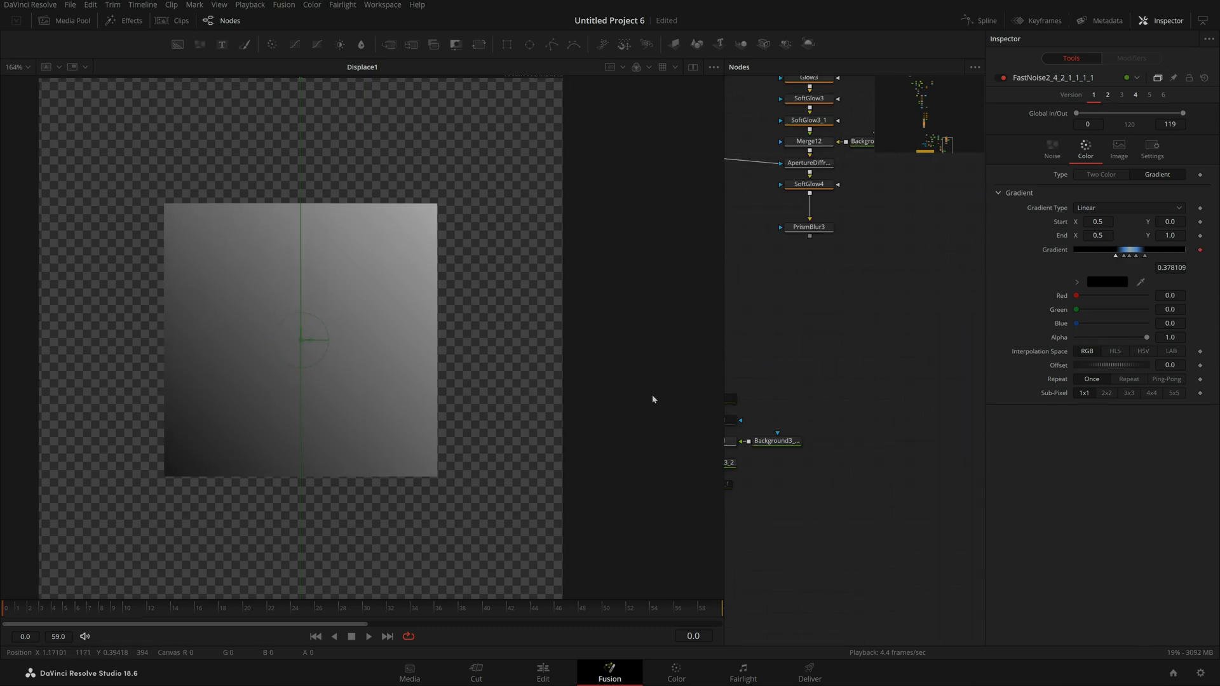
key("ctrl+f")
left_click_drag(832, 401, 923, 385)
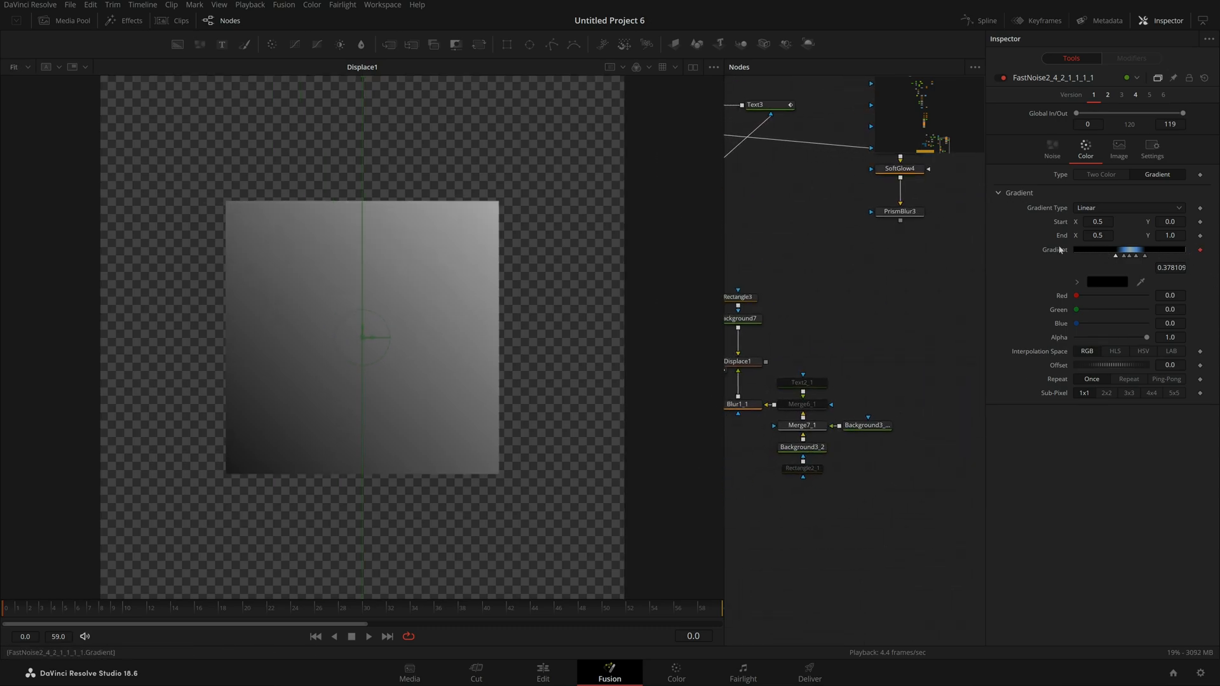
right_click(1059, 249)
left_click(1061, 256)
Step: Publish the FastNoise node's gradient and connect Background7's gradient to it
right_click(1057, 249)
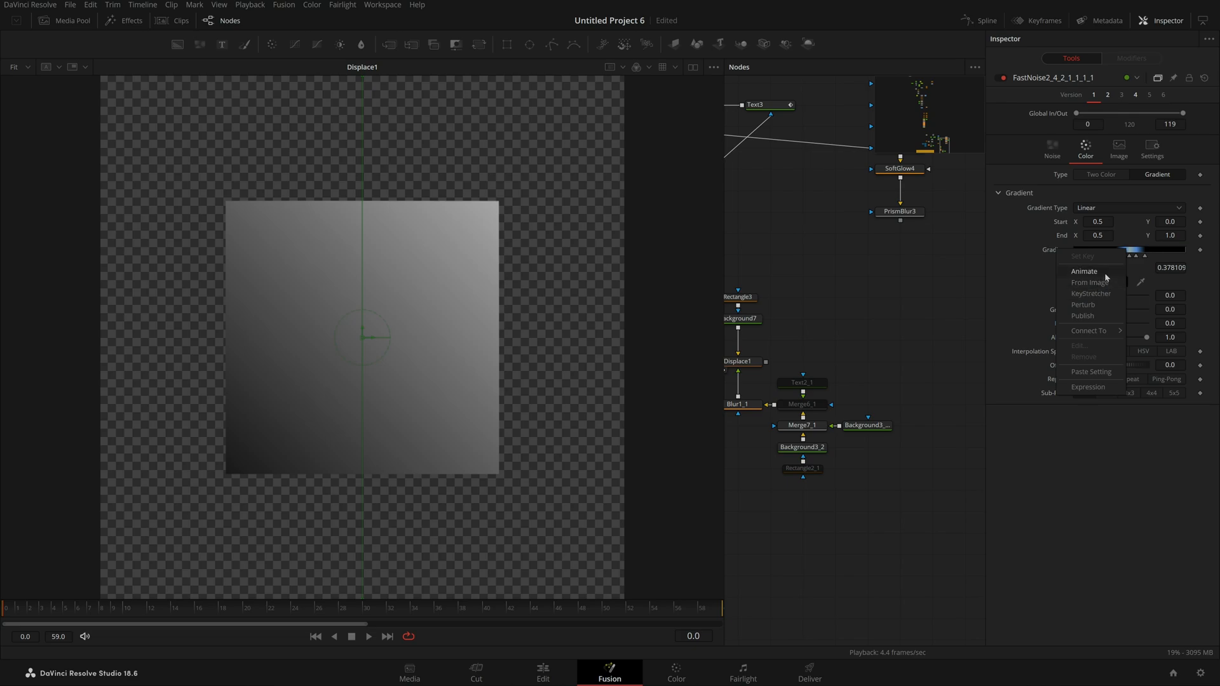
left_click(1084, 316)
left_click_drag(893, 401, 989, 398)
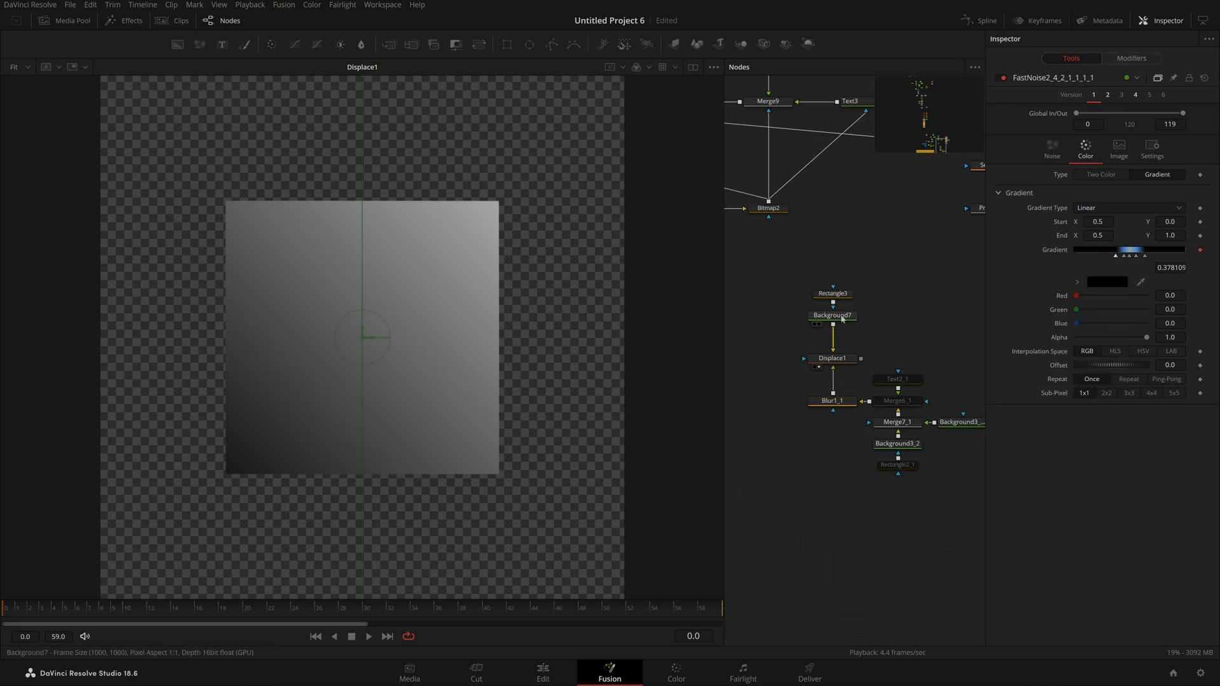
left_click(832, 315)
right_click(1058, 237)
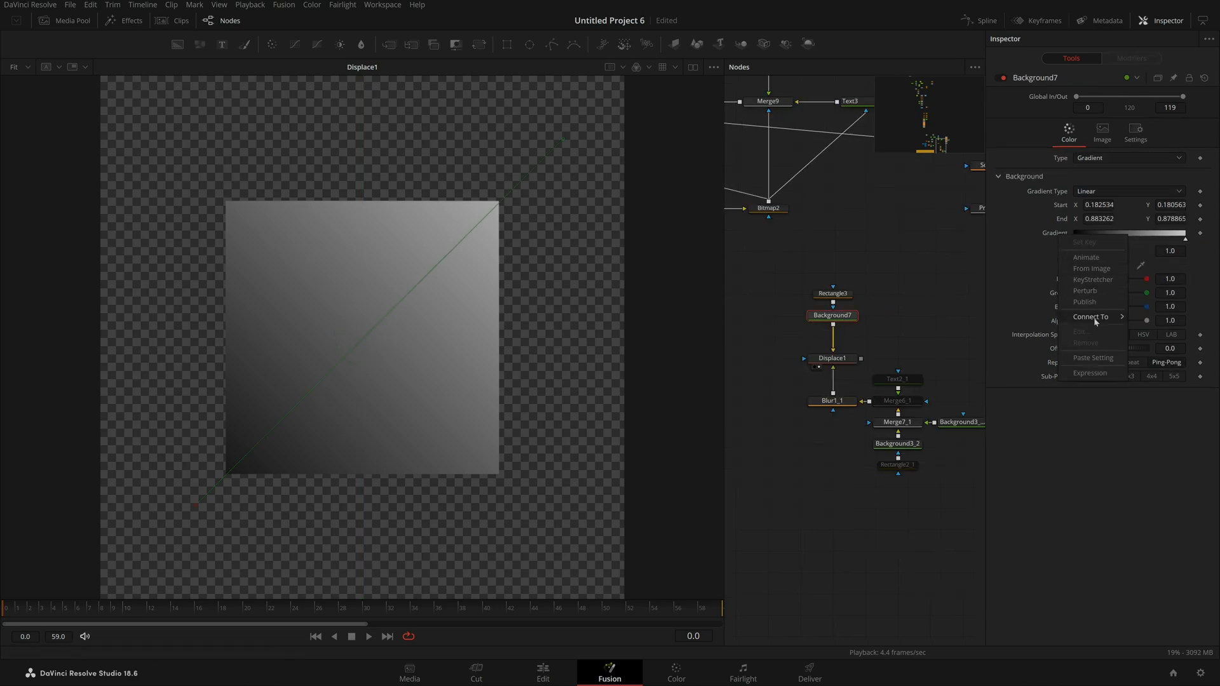
left_click(1094, 329)
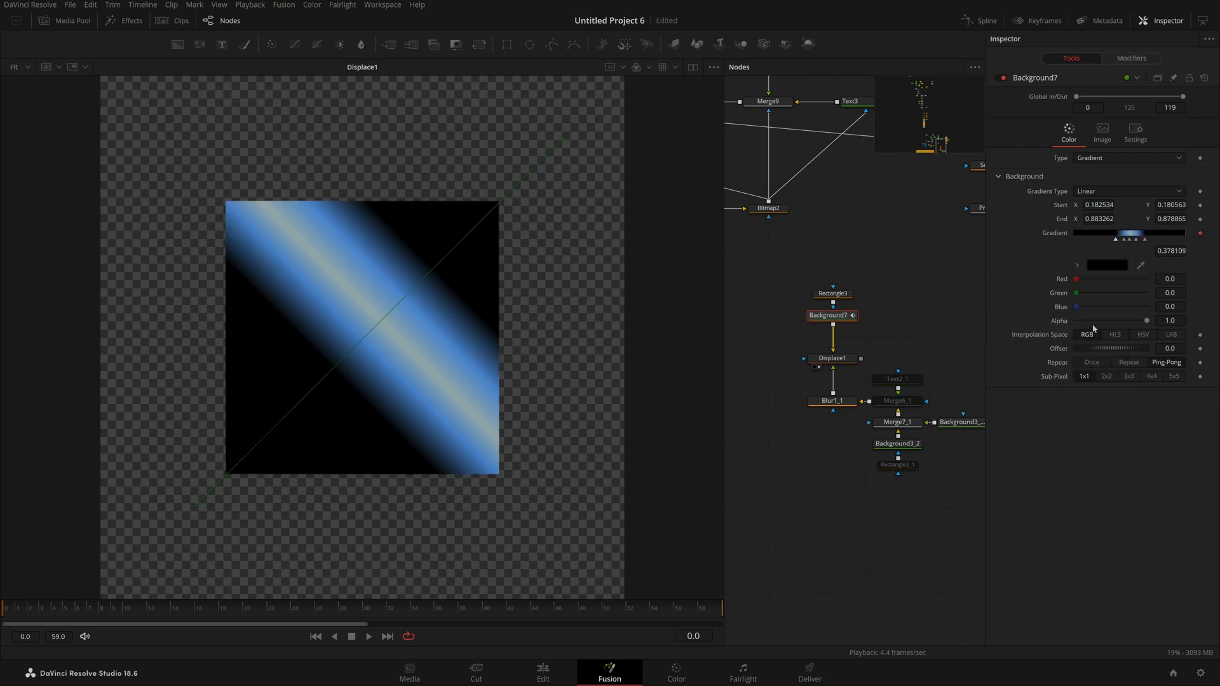
Step: Stretch Background7's gradient from about X -0.55, Y -0.64 to X 1.58, Y 1.54 and set its offset to 0.049
left_click(940, 297)
left_click(843, 321)
scroll(505, 356, "down", 5)
left_click_drag(451, 383, 371, 460)
left_click_drag(518, 312, 658, 192)
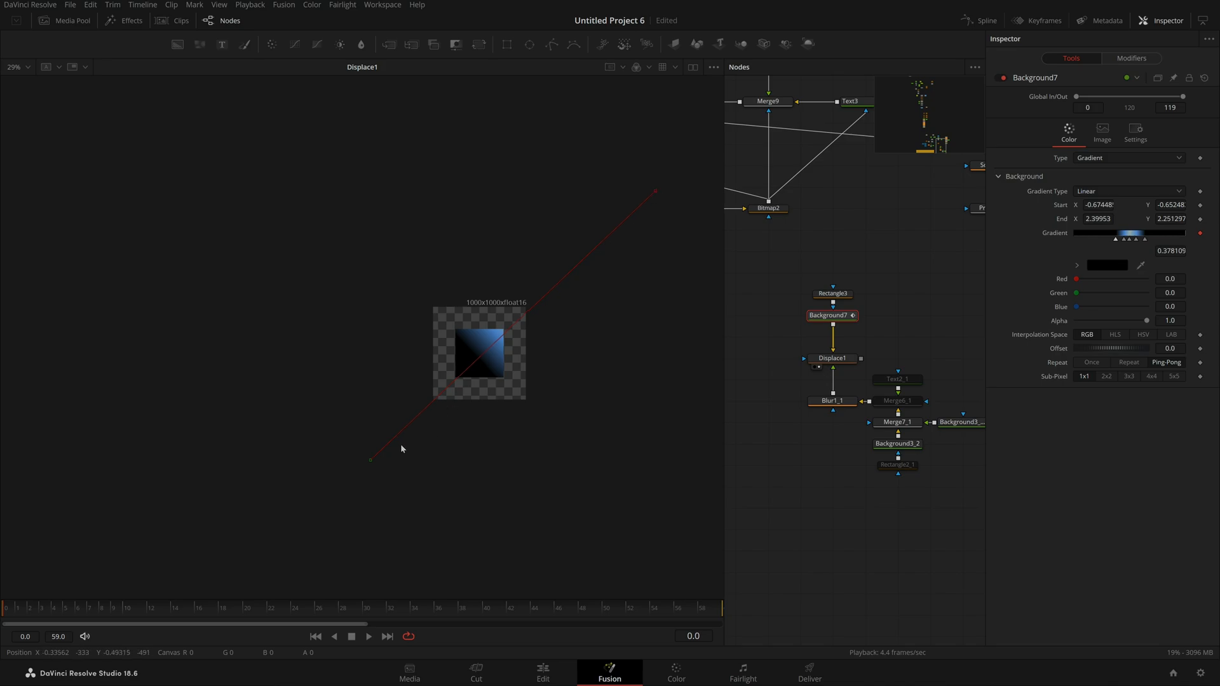
left_click_drag(371, 461, 342, 489)
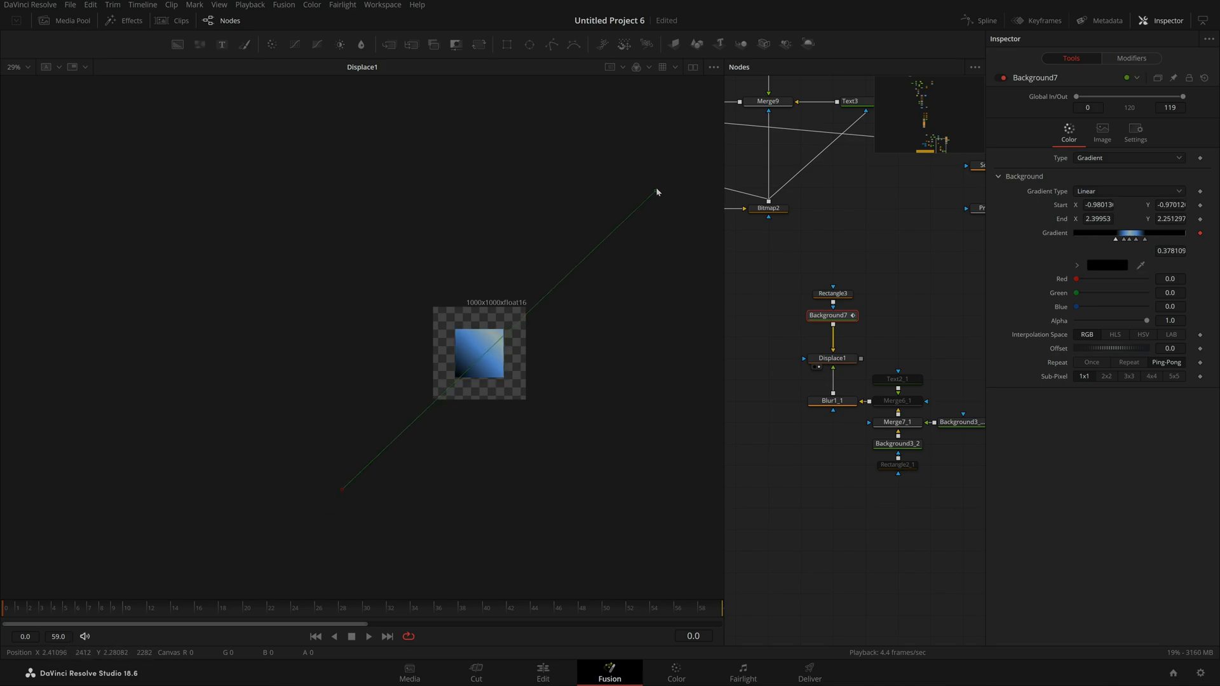
left_click_drag(657, 192, 586, 247)
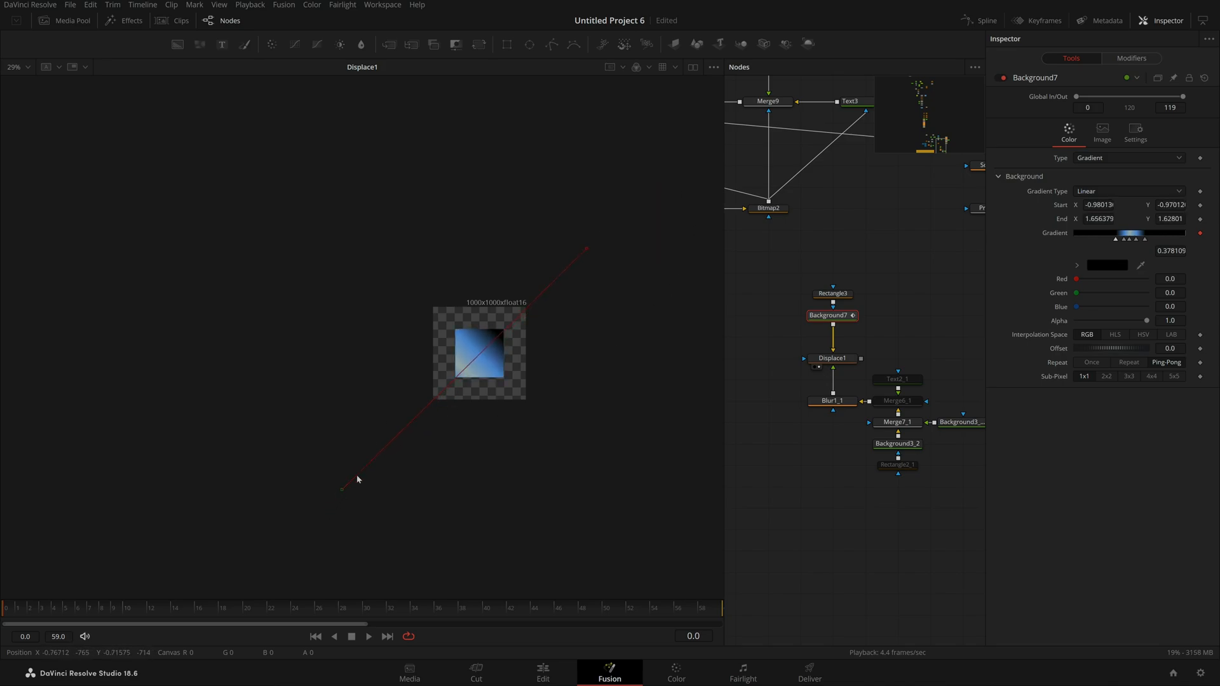
left_click_drag(342, 489, 382, 458)
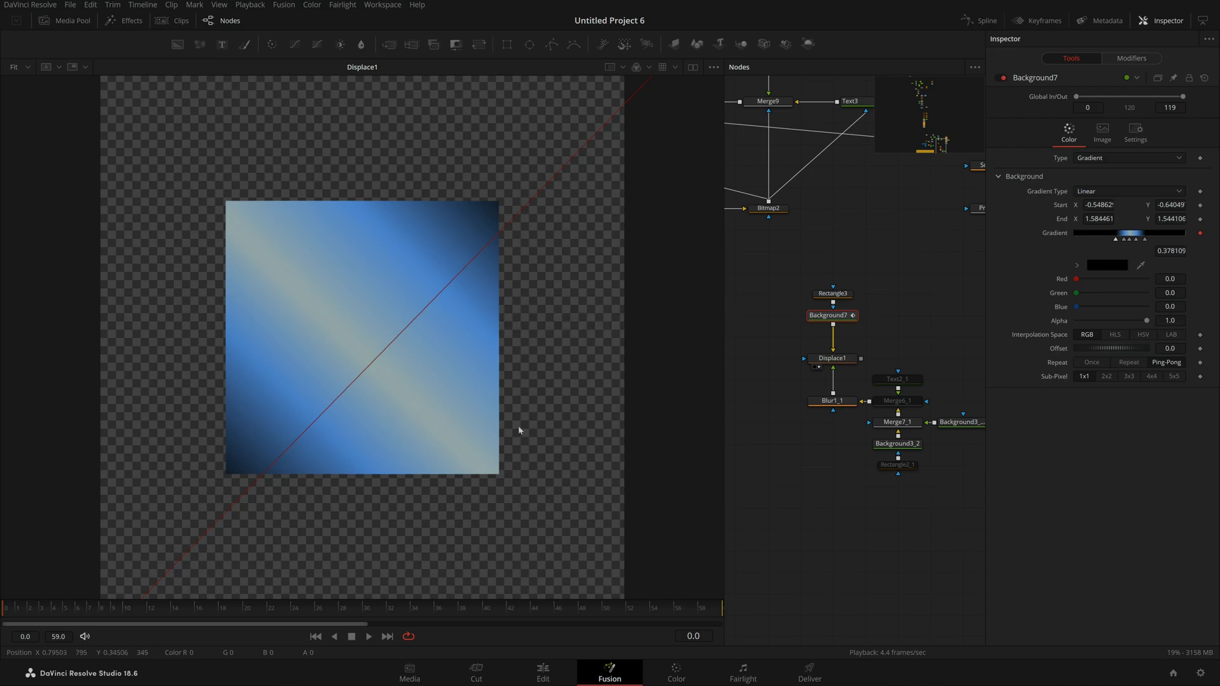
mouse_move(1111, 348)
left_mouse_down()
mouse_move(1176, 348)
mouse_move(1106, 348)
mouse_move(1125, 349)
left_mouse_up()
Step: Compare with Shape3D1 in the viewer at frame 27, then return the viewer to Displace1
left_click_drag(880, 581, 1127, 583)
left_click_drag(767, 569, 951, 586)
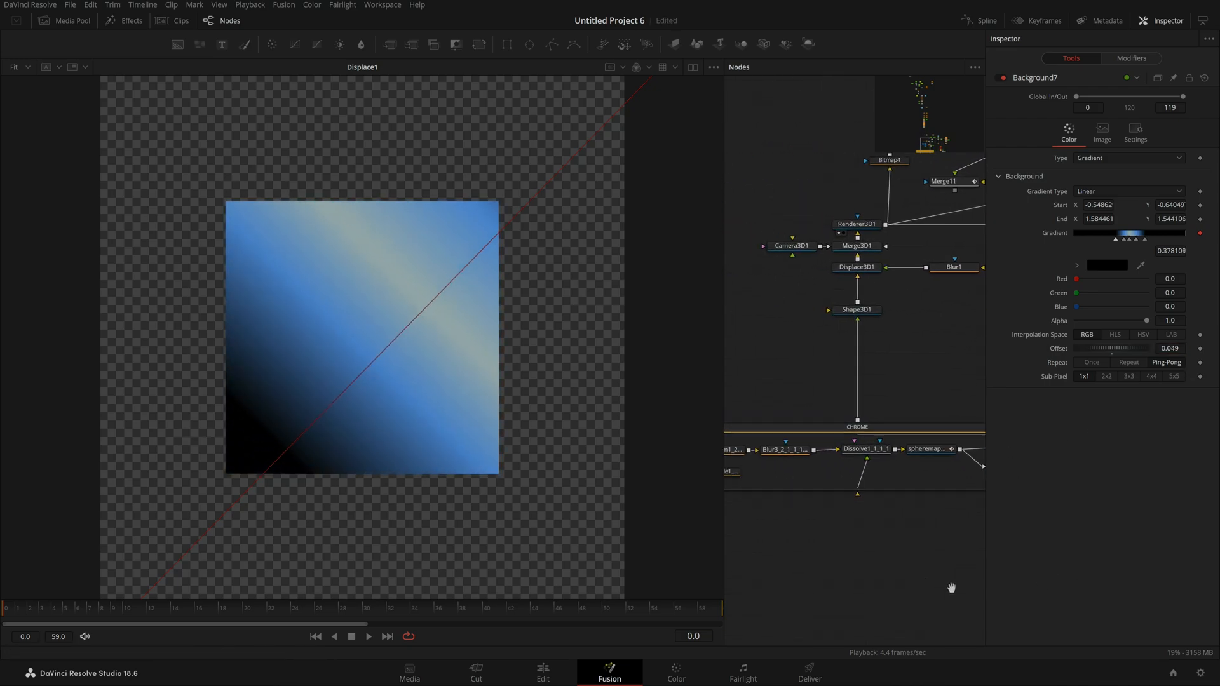
left_click(849, 320)
left_click_drag(169, 614, 327, 614)
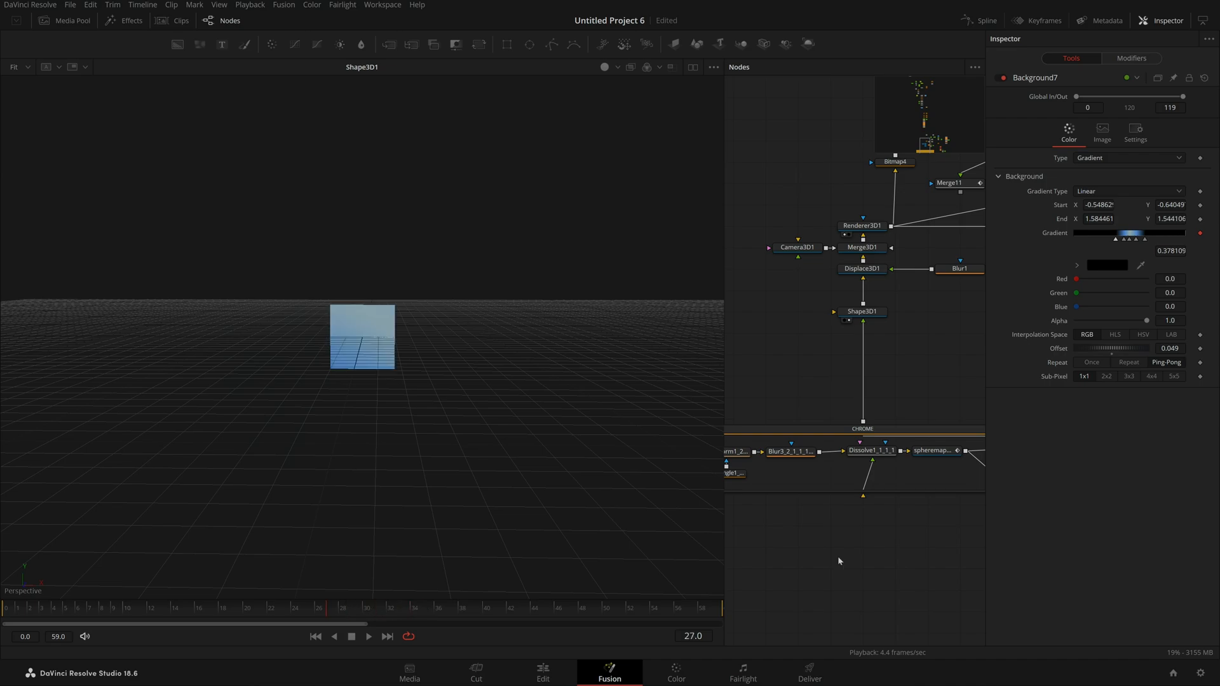
left_click_drag(837, 556, 438, 554)
left_click(814, 384)
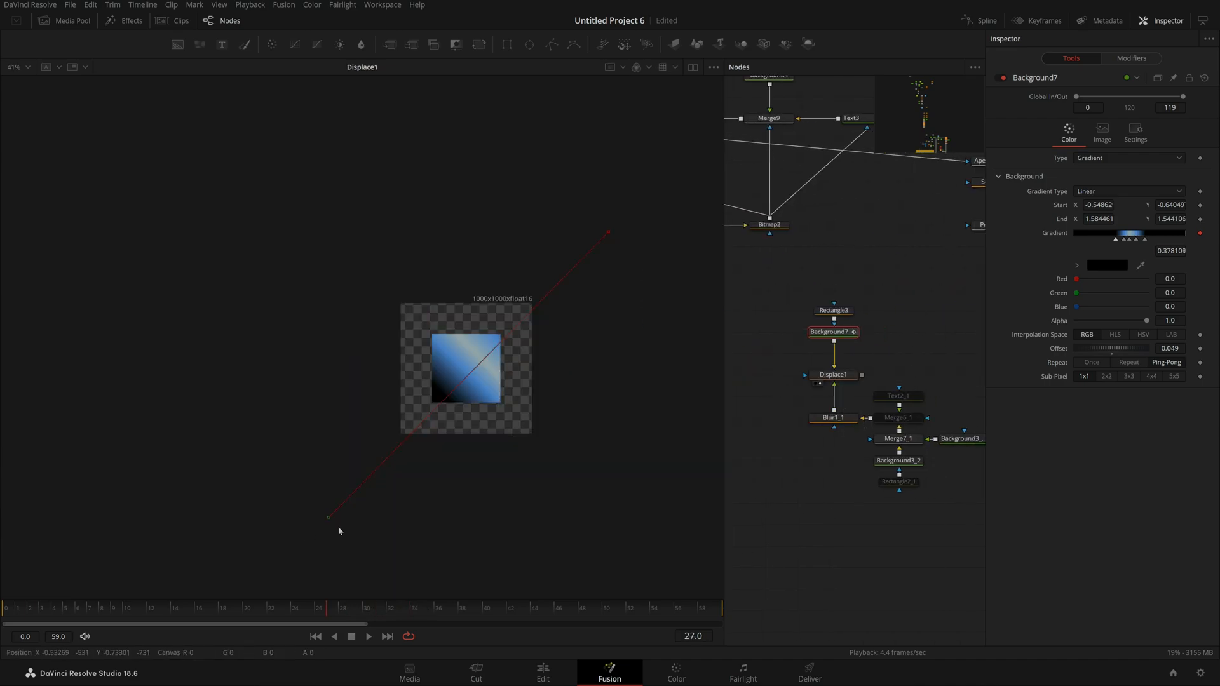
Step: Extend Background7's gradient from about X -1.53, Y -1.46 to X 2.23, Y 2.06 and adjust its offset
left_click_drag(327, 516, 211, 610)
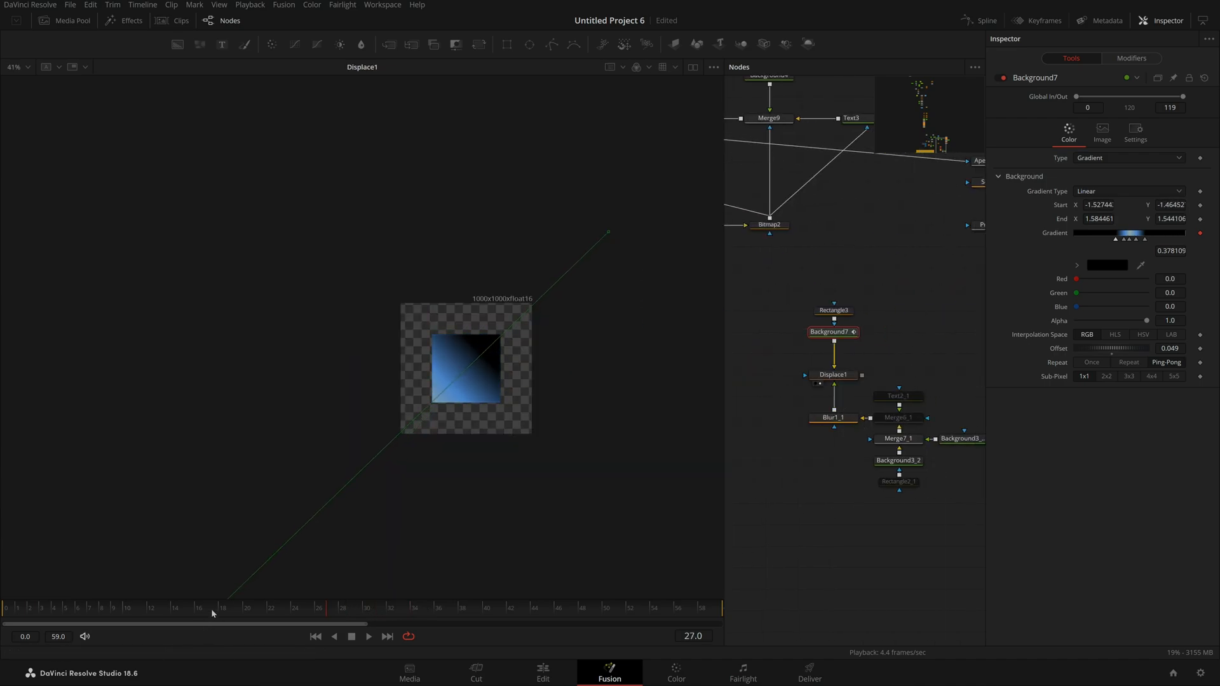
left_click_drag(608, 231, 692, 164)
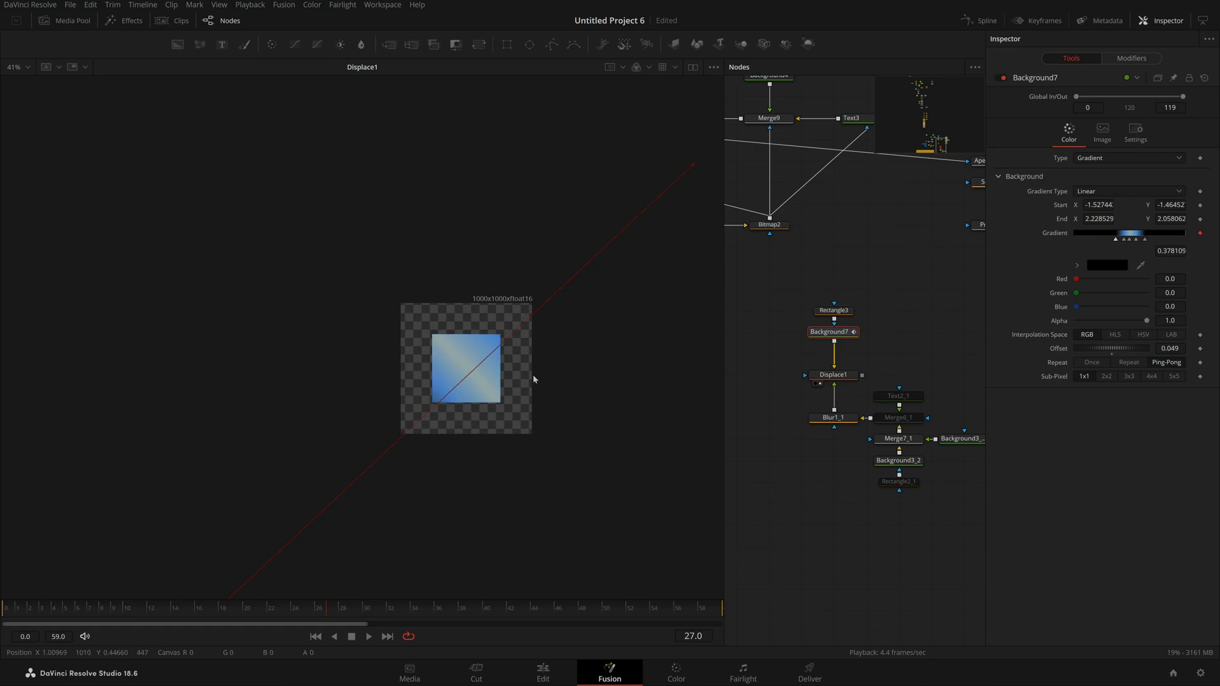
key("ctrl+f")
left_click_drag(1170, 348, 1189, 349)
Step: Set Displace1's type to XY and link its X Refraction to YRefraction with an expression
left_click(833, 374)
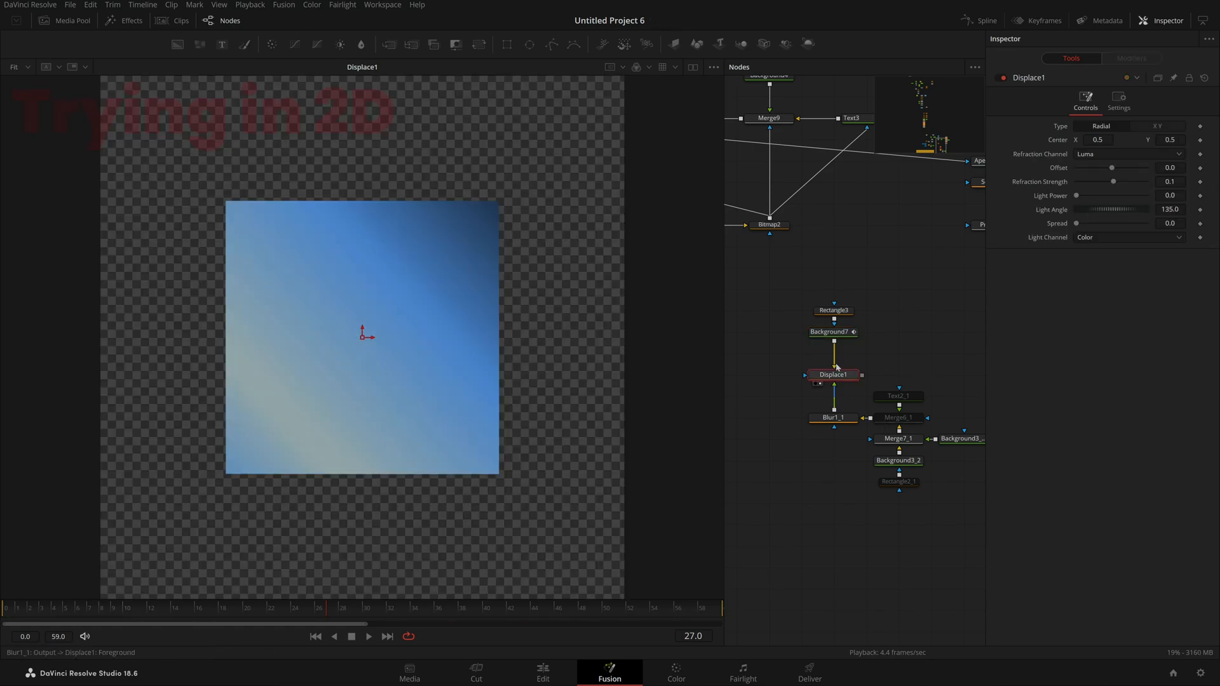
left_click(1157, 126)
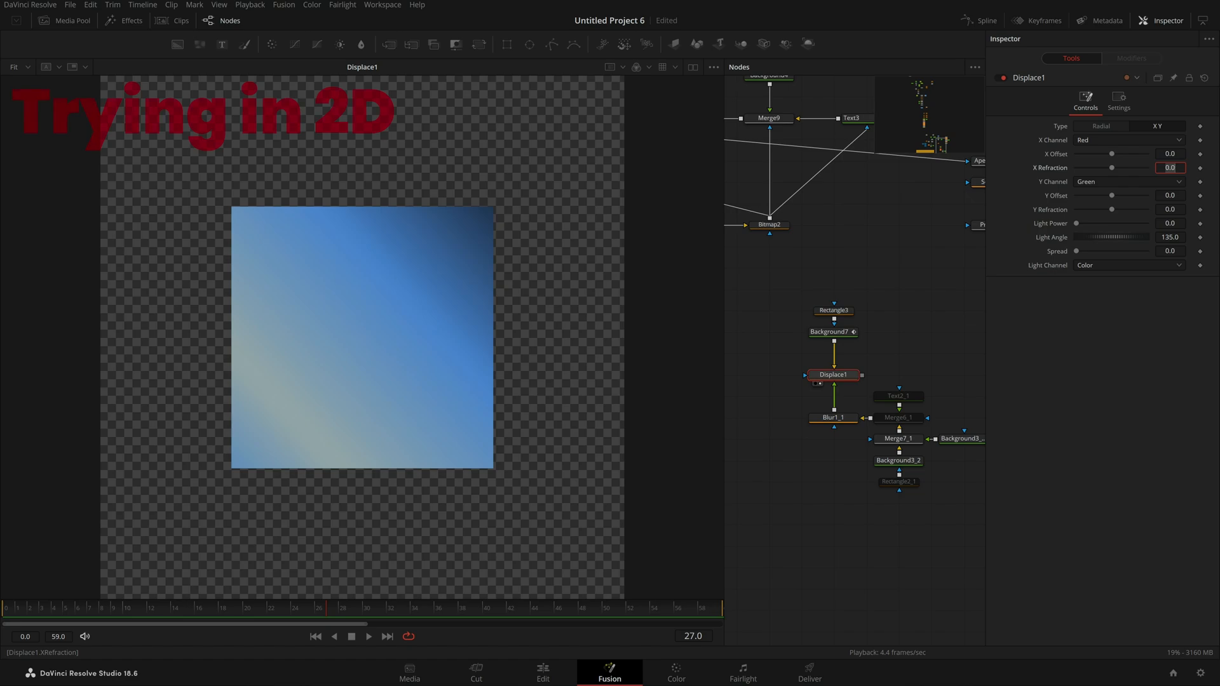
type("=")
key("Tab")
left_click_drag(1079, 182, 1063, 223)
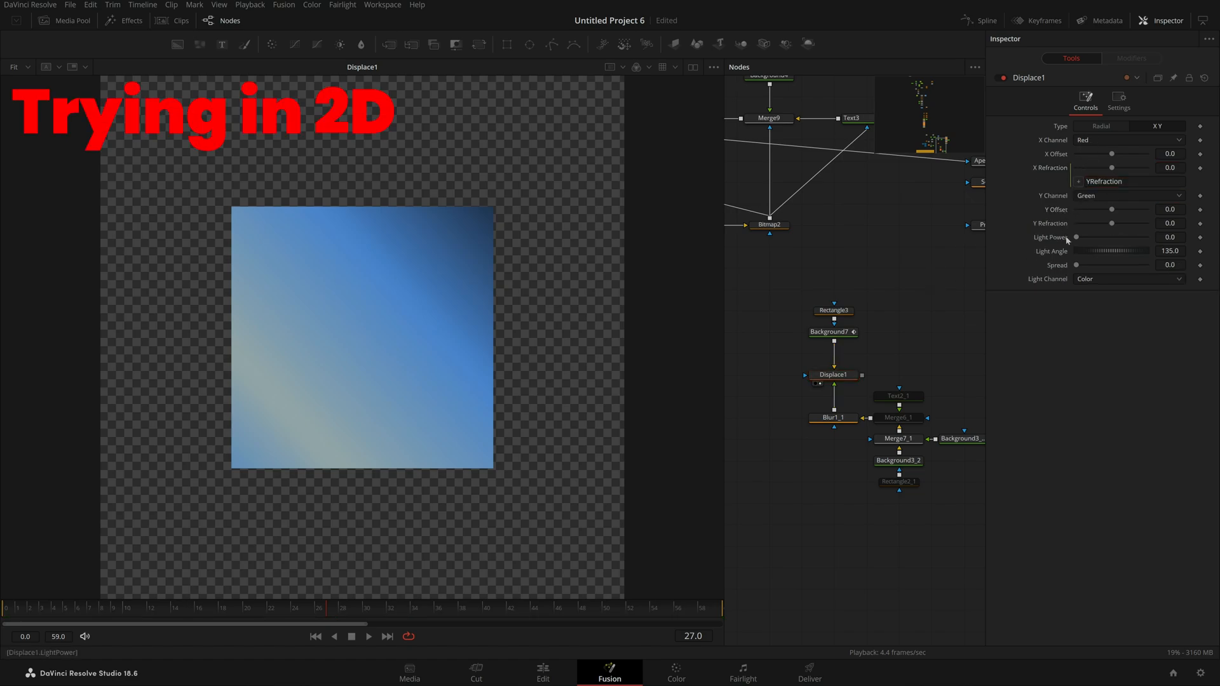
Step: Set Displace1's X and Y offsets to -0.5, try a Y Refraction of 2, and reduce it to 0.15
left_click_drag(1170, 223, 1207, 223)
left_click_drag(1170, 154, 1134, 154)
left_click_drag(1170, 209, 1135, 210)
double_click(1170, 168)
key("Tab")
key("Tab")
key("Tab")
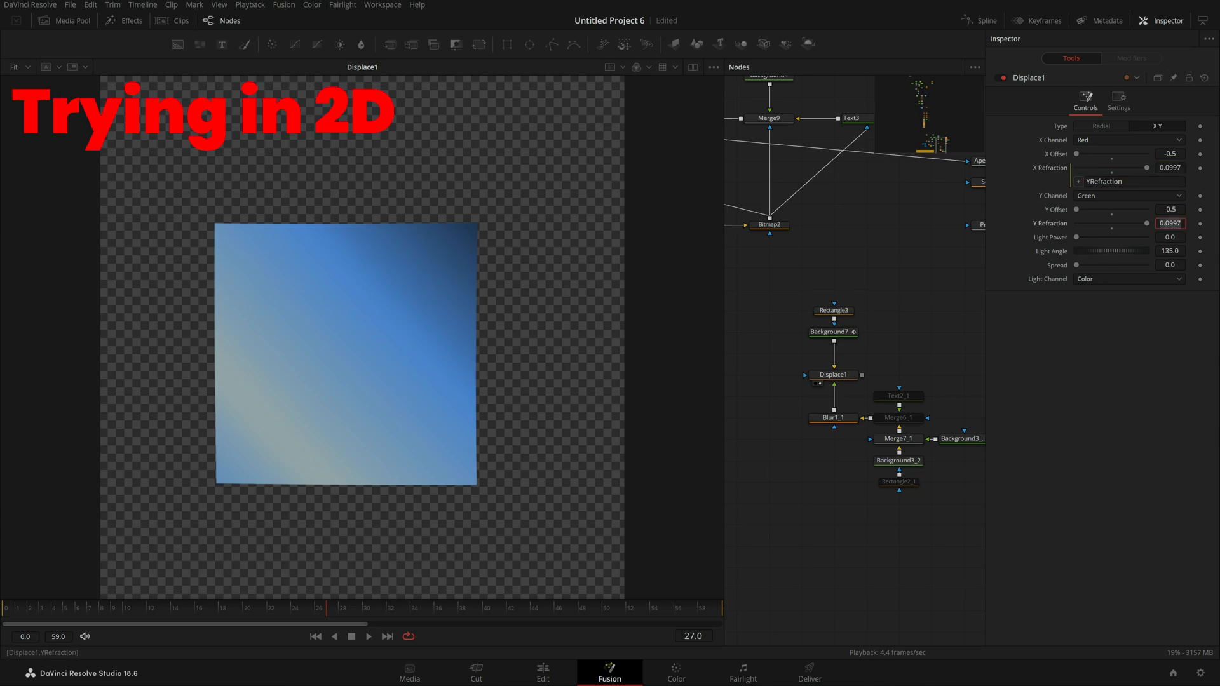
type("2")
key("Tab")
scroll(209, 507, "down", 3)
left_click_drag(1134, 223, 1111, 235)
Step: Insert a Transform node after Background7 with size 1.99 and center X 0.532, Y 0.534
left_click(841, 333)
key("shift+space")
type("xf")
key("Return")
left_click_drag(1112, 181, 1144, 180)
right_click(577, 640)
right_click(602, 645)
left_click(1121, 180)
left_click_drag(1170, 139, 1192, 139)
left_click_drag(1098, 138, 1118, 138)
left_click_drag(1170, 180, 1199, 181)
Step: Go to frame 0 and set Background7's gradient offset to 0.105
left_click_drag(135, 612, 4, 615)
left_click(848, 334)
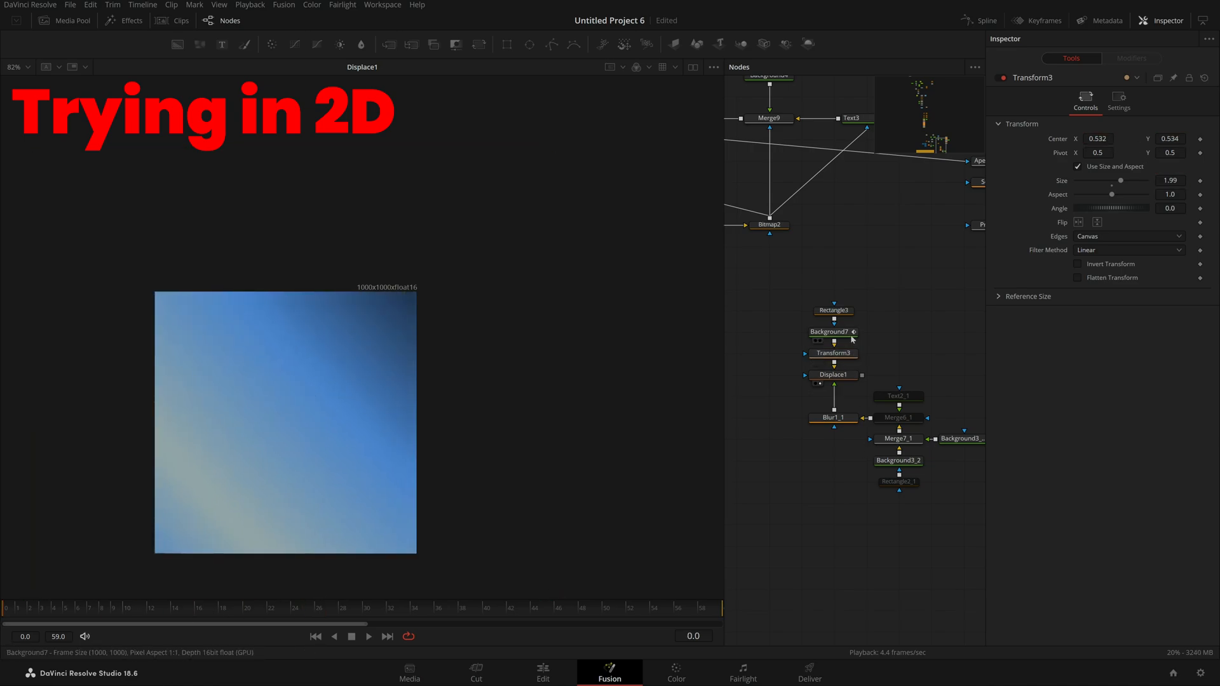
left_click_drag(1170, 348, 1209, 348)
Step: Try Displace1 Y Refraction values of 2 and -0.0362, then set it to 1
left_click(831, 375)
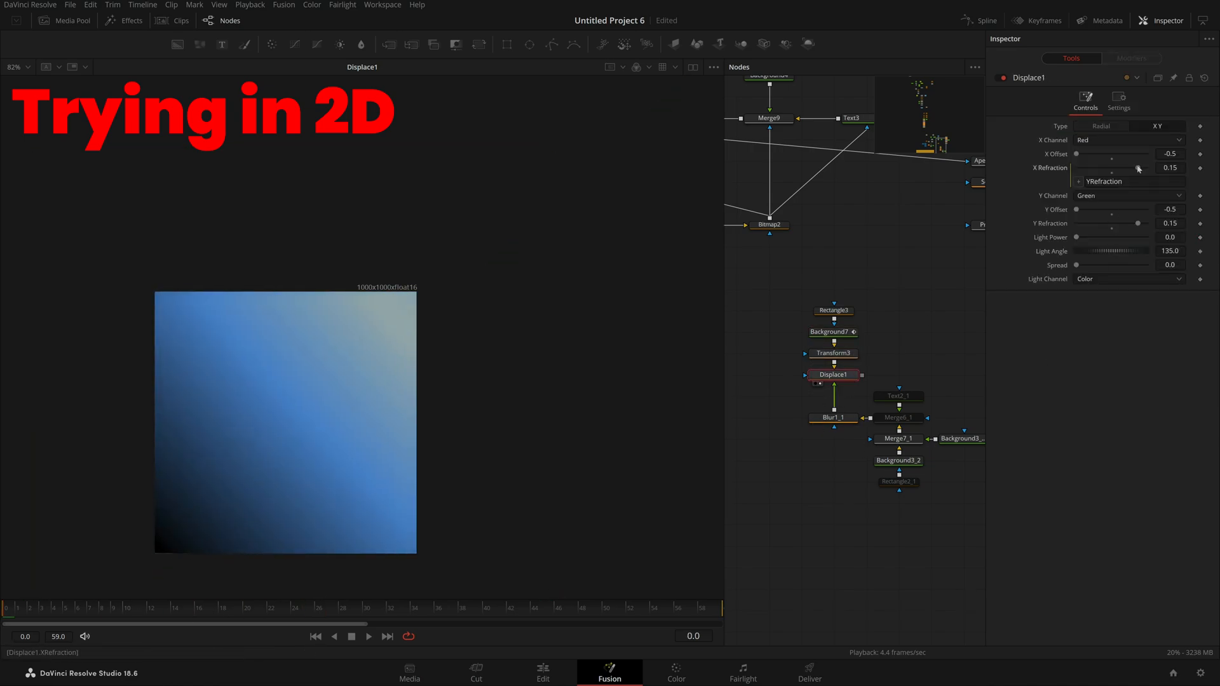
type("2")
key("Tab")
left_click_drag(1170, 224, 1124, 224)
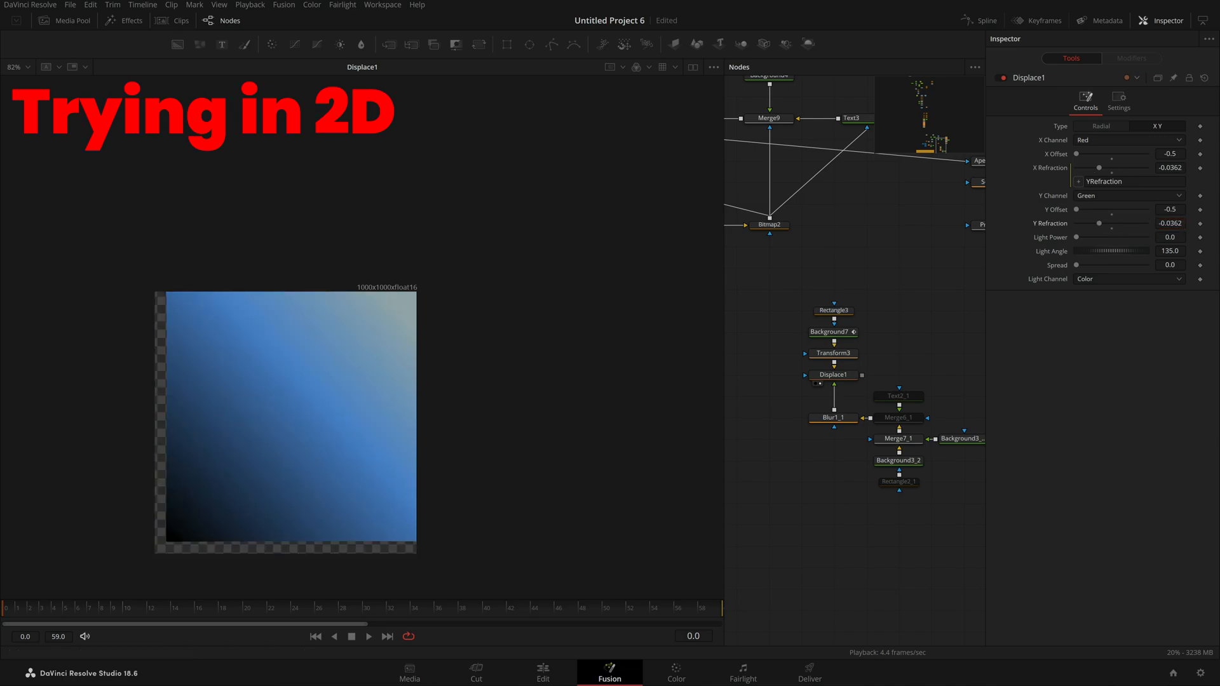
double_click(1170, 223)
type("1")
key("Tab")
Step: At frame 1, pin Background7's settings alongside Displace1's and try gradient offsets of 0.047 and 0.059
mouse_move(7, 610)
left_mouse_down()
mouse_move(229, 608)
mouse_move(15, 610)
left_mouse_up()
left_click(837, 333)
left_click(1173, 77)
left_click(836, 375)
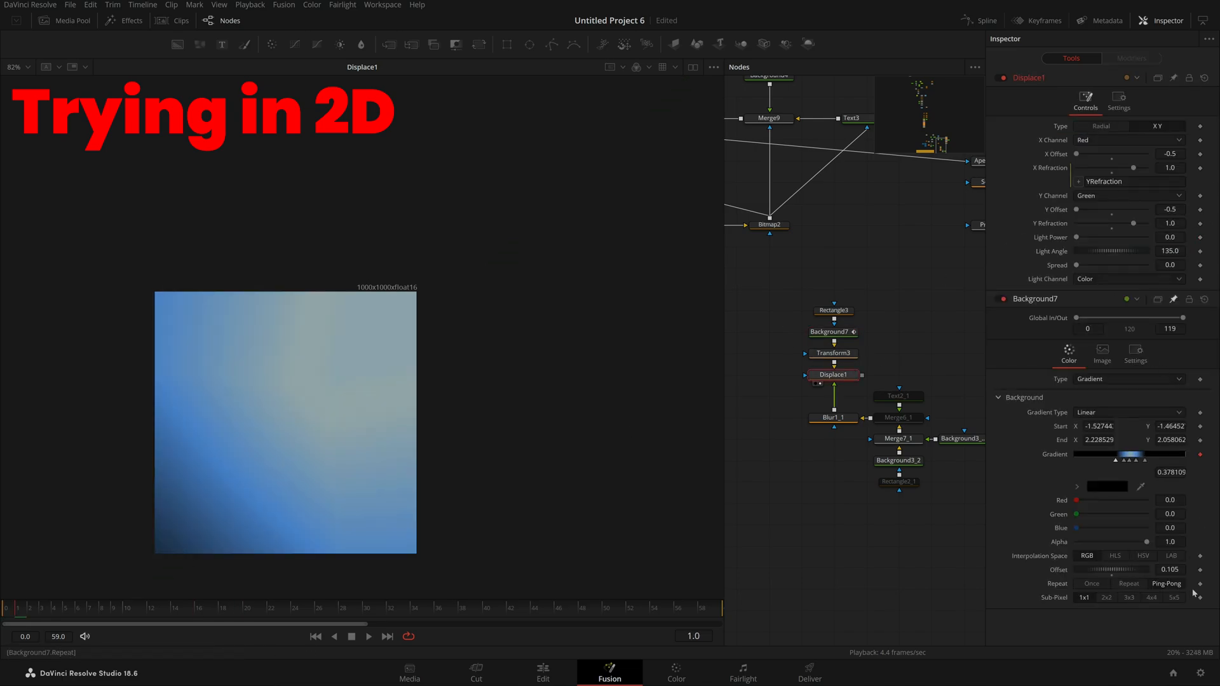
left_click_drag(1170, 570, 1016, 510)
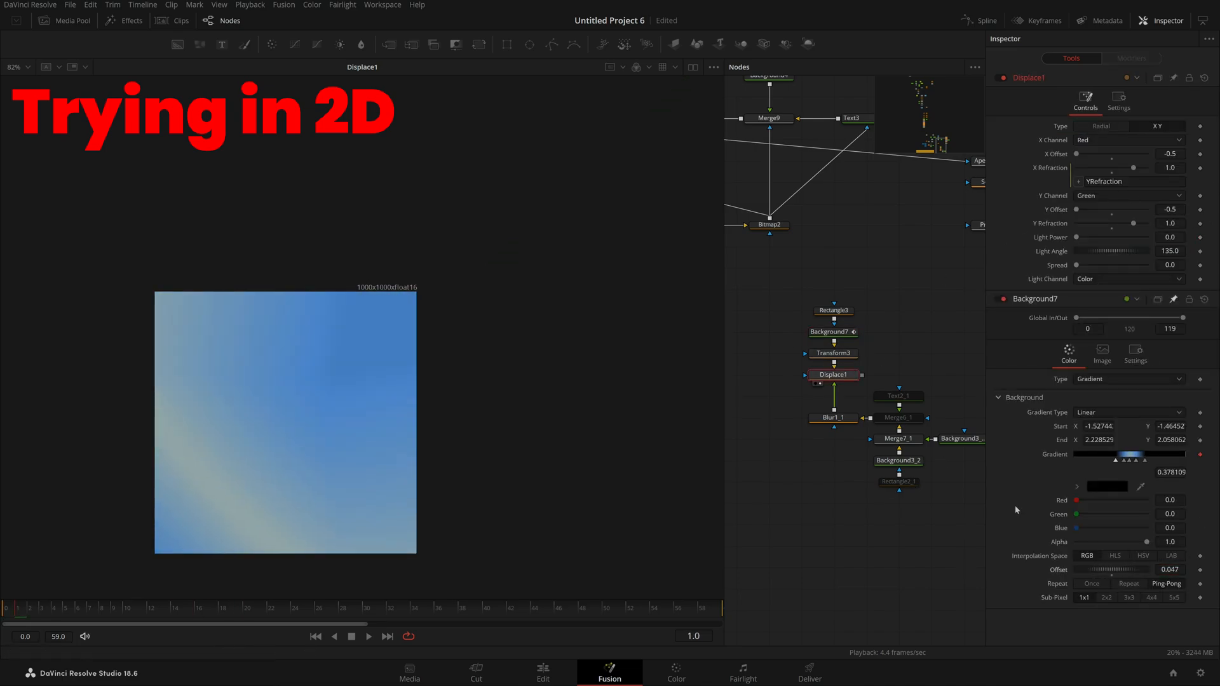
mouse_move(1170, 570)
left_mouse_down()
mouse_move(1149, 568)
mouse_move(1198, 564)
mouse_move(1177, 562)
left_mouse_up()
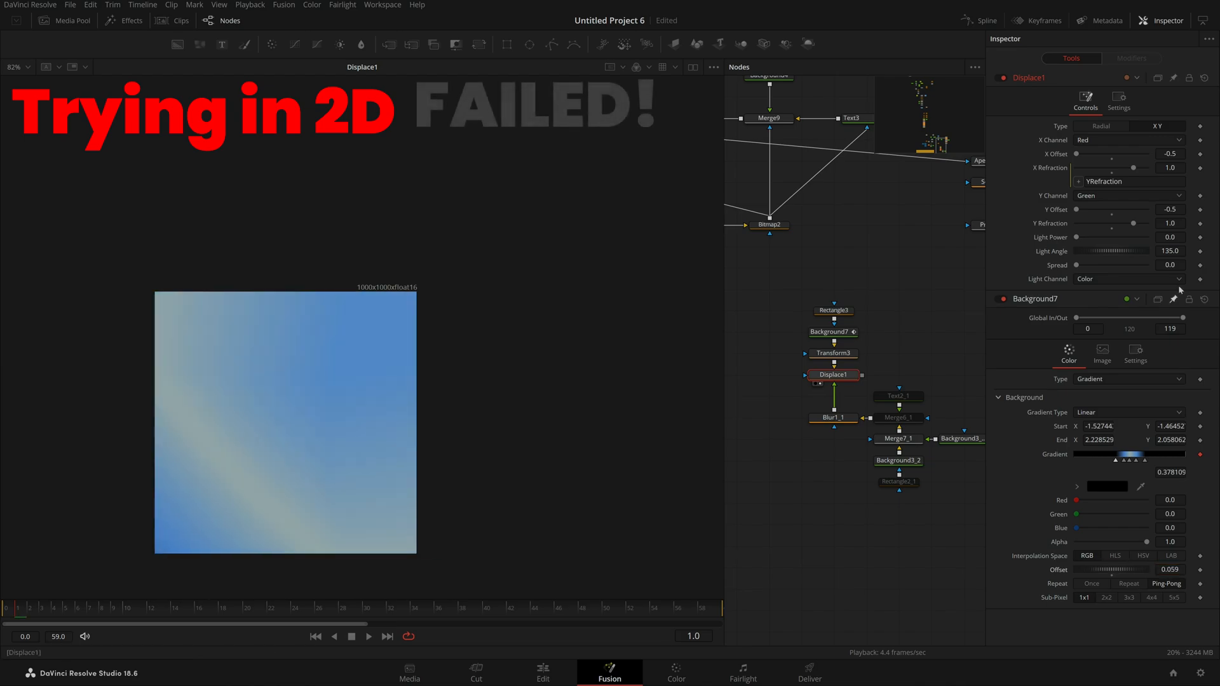
Step: Reset Displace1's X and Y offsets to 0, reduce Y Refraction to 0.0211, and set Background7's gradient offset to 0.013
left_click_drag(1134, 223, 1129, 223)
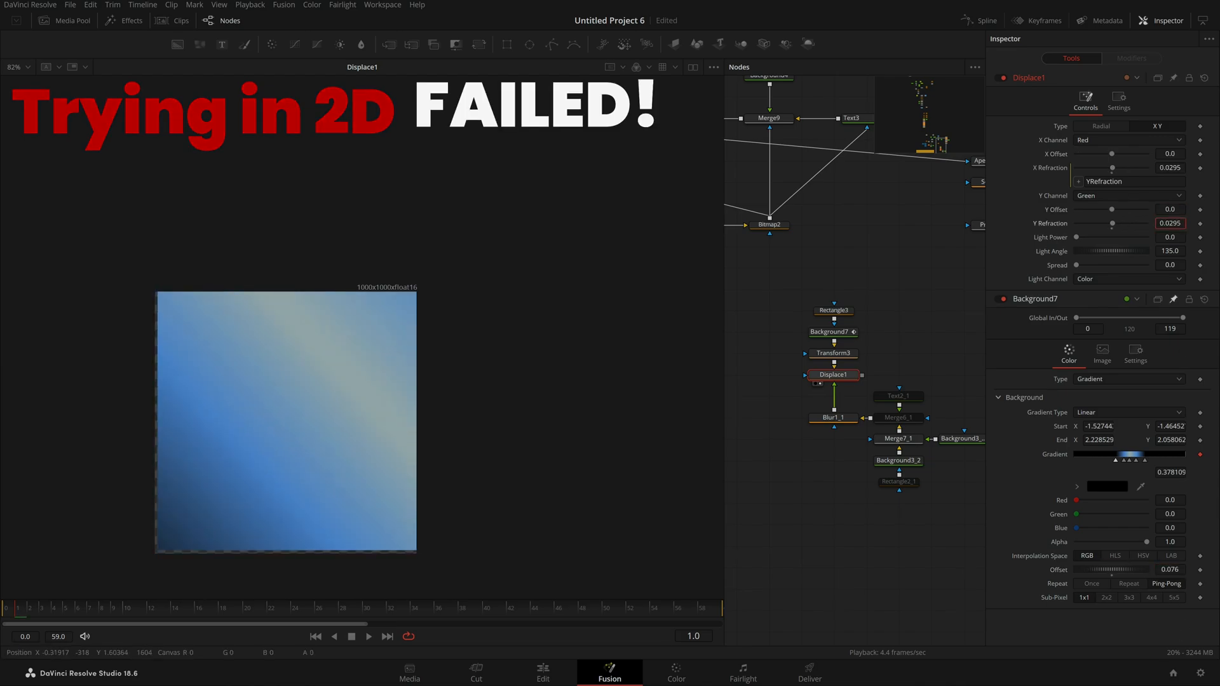
left_click_drag(1170, 223, 1162, 224)
left_click_drag(1169, 571, 967, 551)
Step: Display Blur1_1 in the viewer and check it at frame 21
left_click_drag(834, 418, 483, 458)
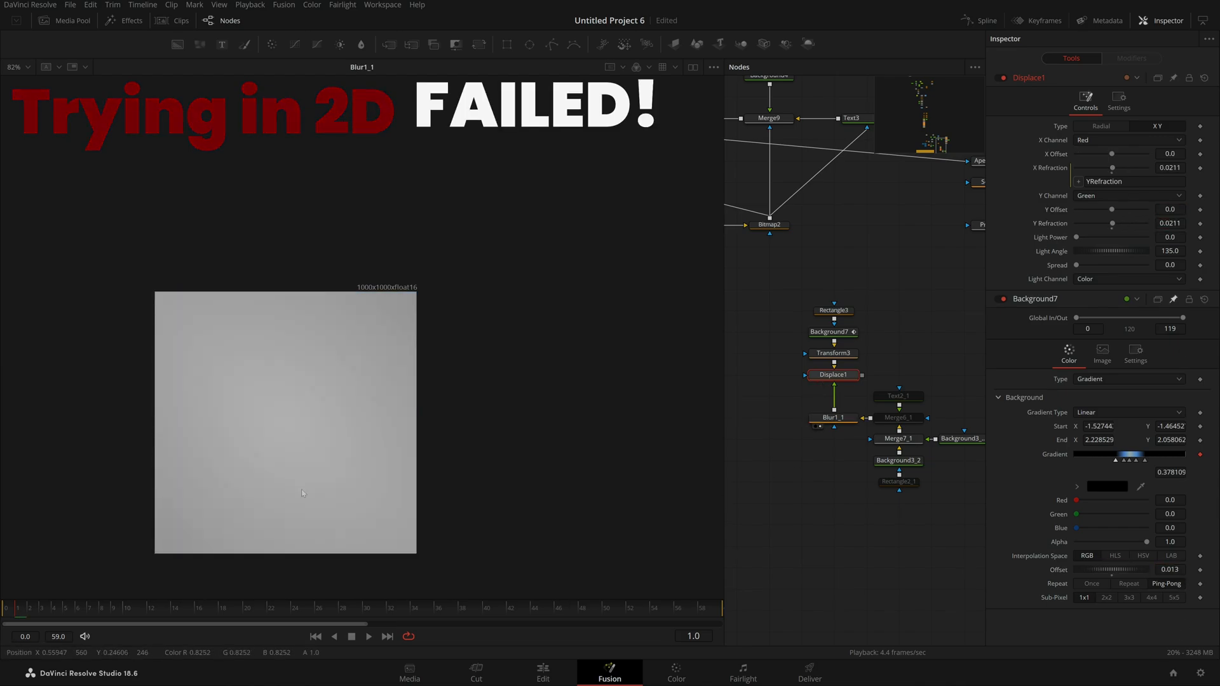
left_click(246, 611)
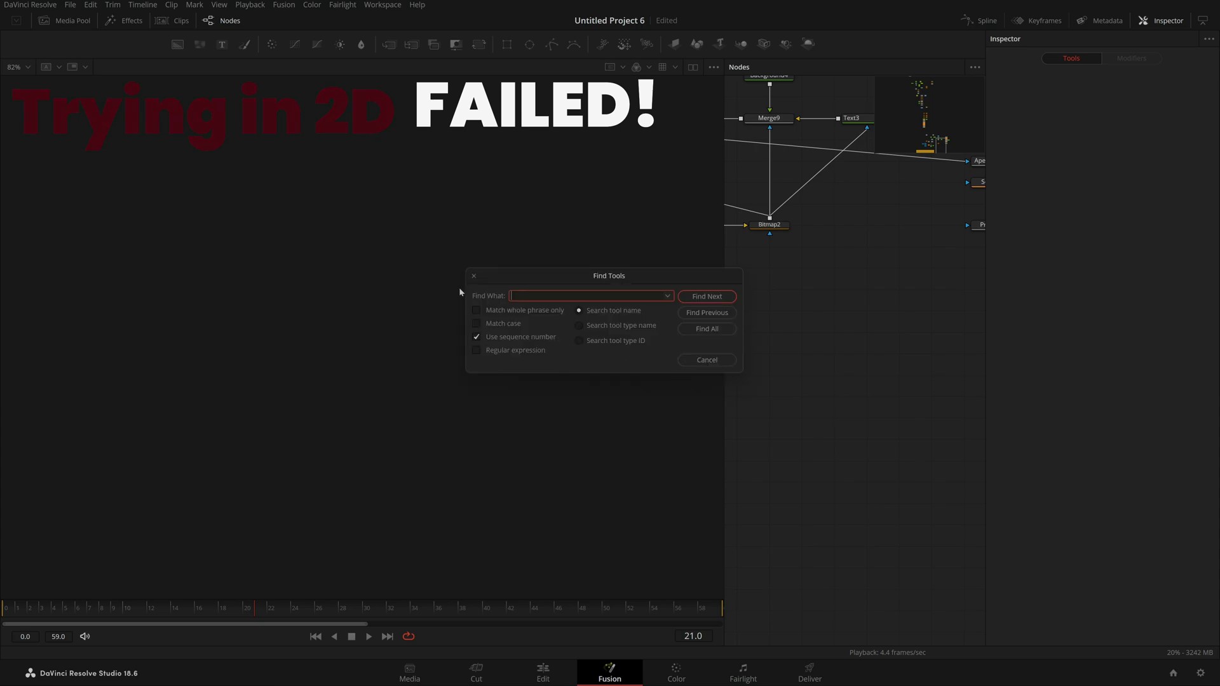